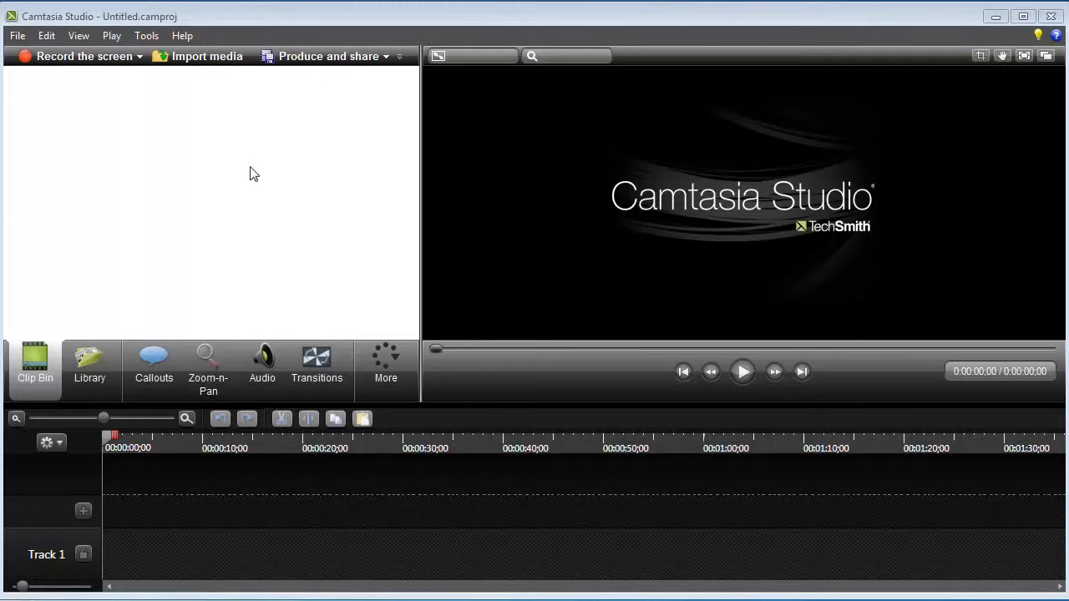
- Try out a taller timeline, restore its height, and widen the clip bin area so more editing tools fit
drag(684, 409, 685, 269)
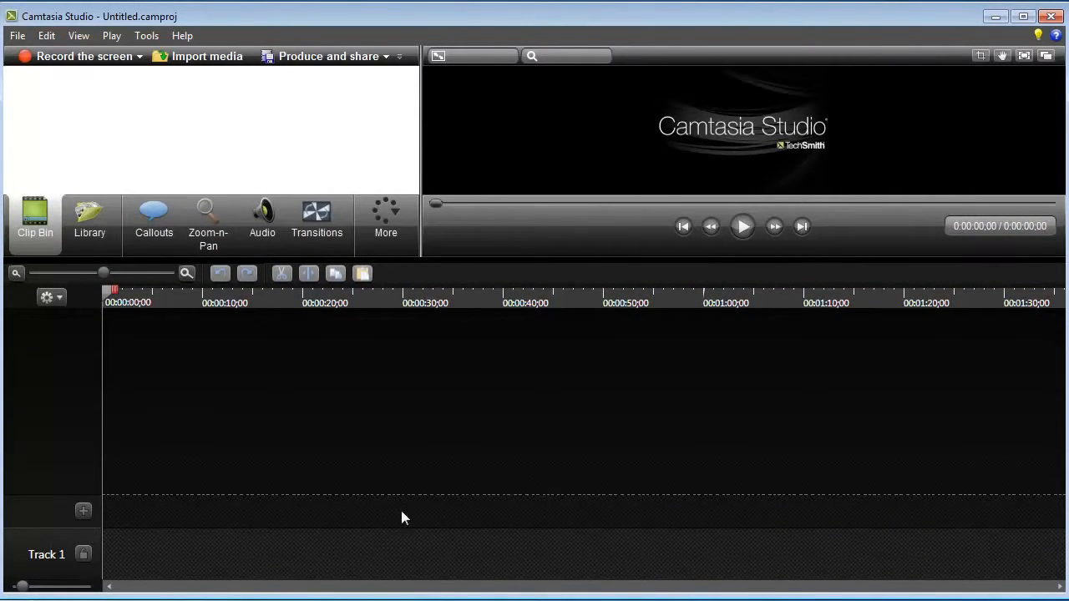
drag(567, 267, 566, 415)
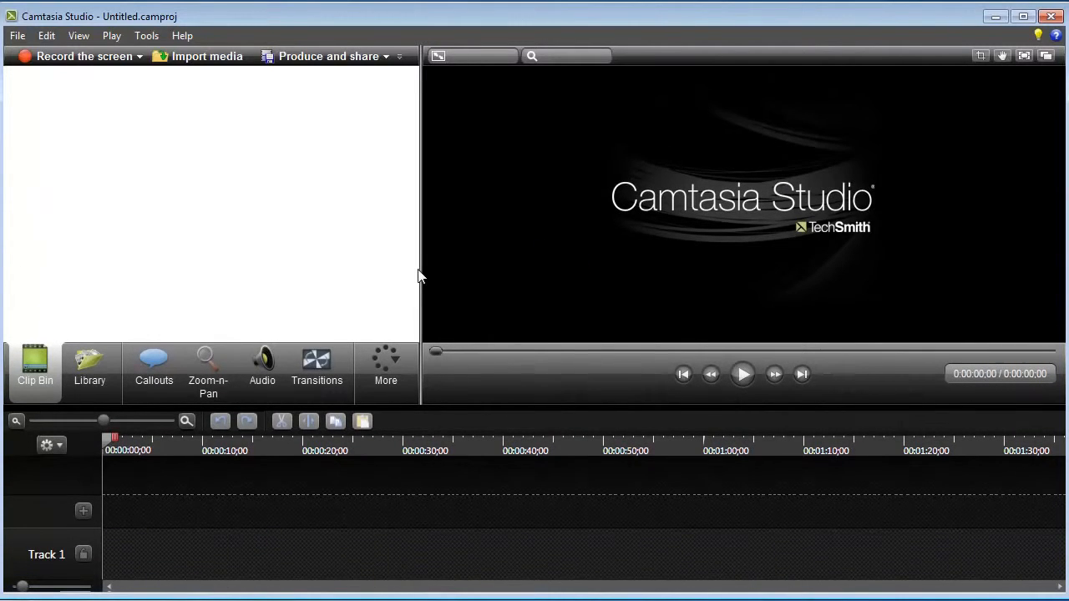
drag(420, 277, 717, 272)
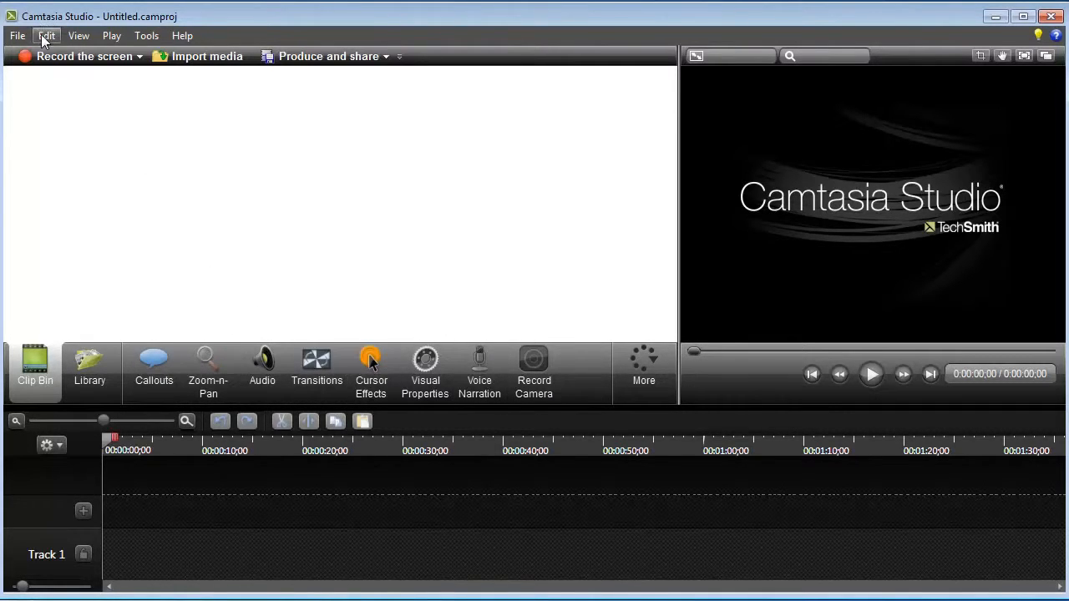
click(75, 38)
mouse_move(146, 40)
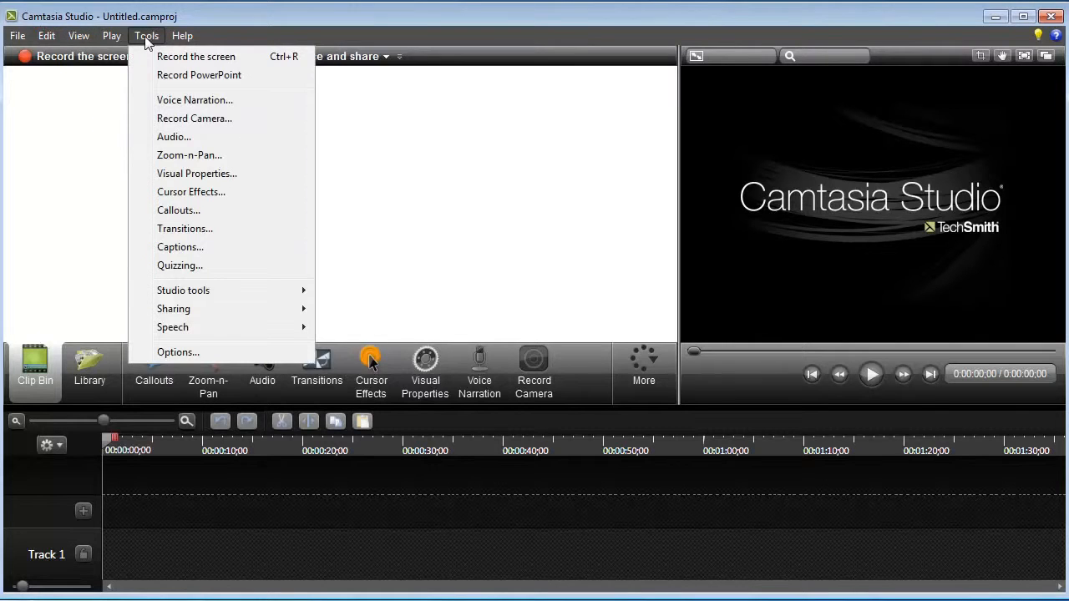
click(402, 217)
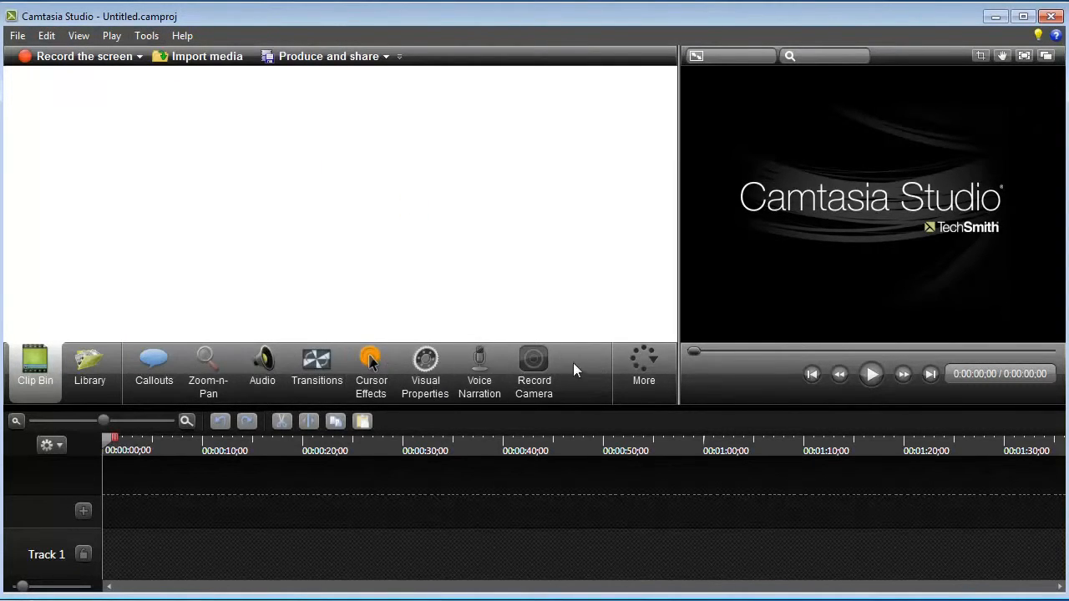
click(655, 361)
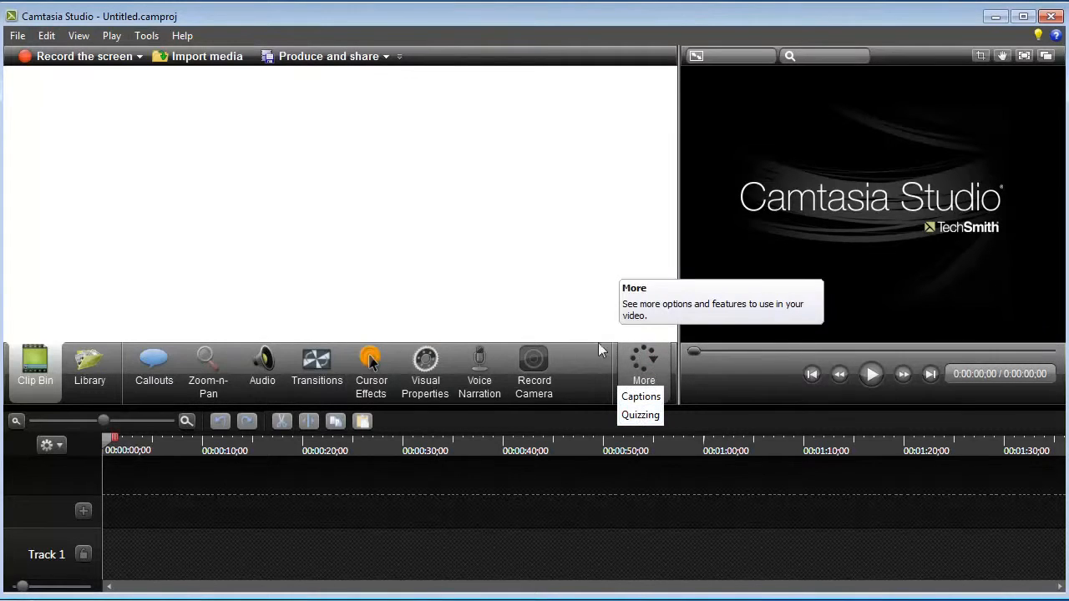
click(680, 218)
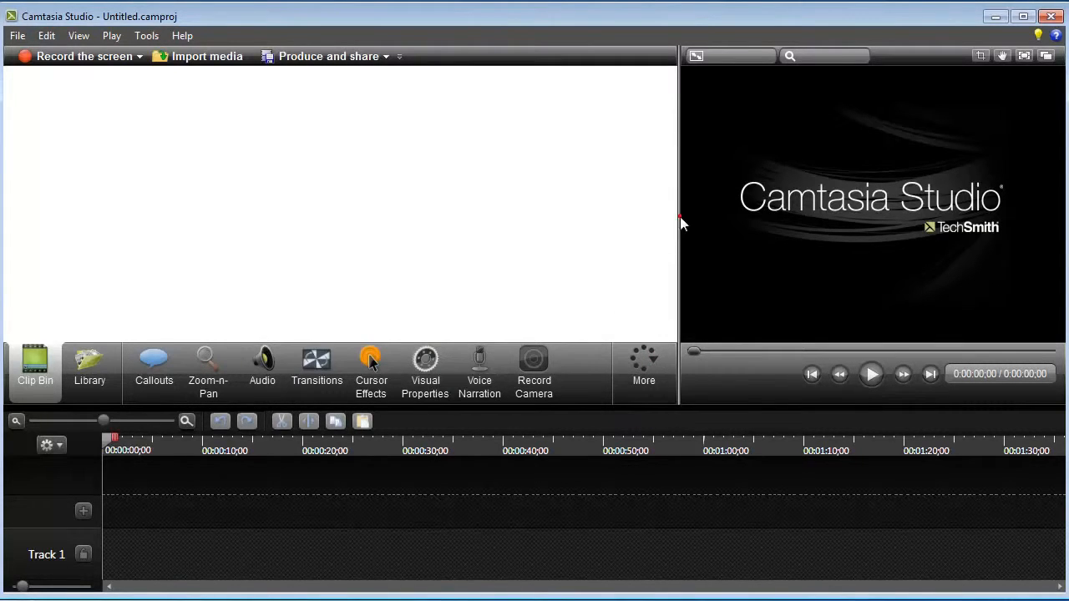
- Narrow the clip bin area to give the preview more width, and slightly reduce the timeline's height
drag(689, 217, 452, 210)
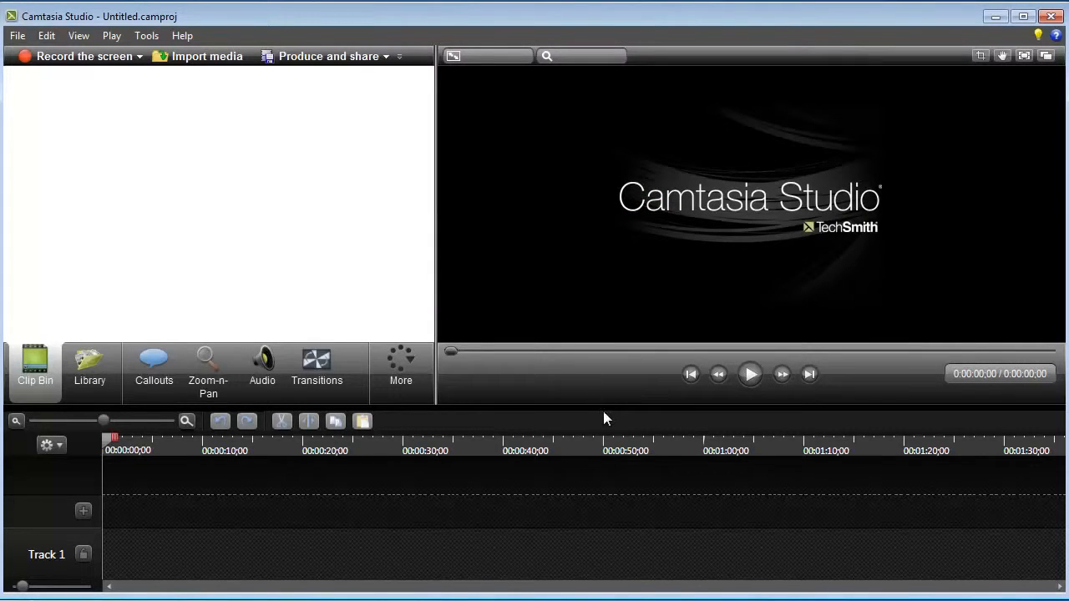
drag(608, 416, 610, 432)
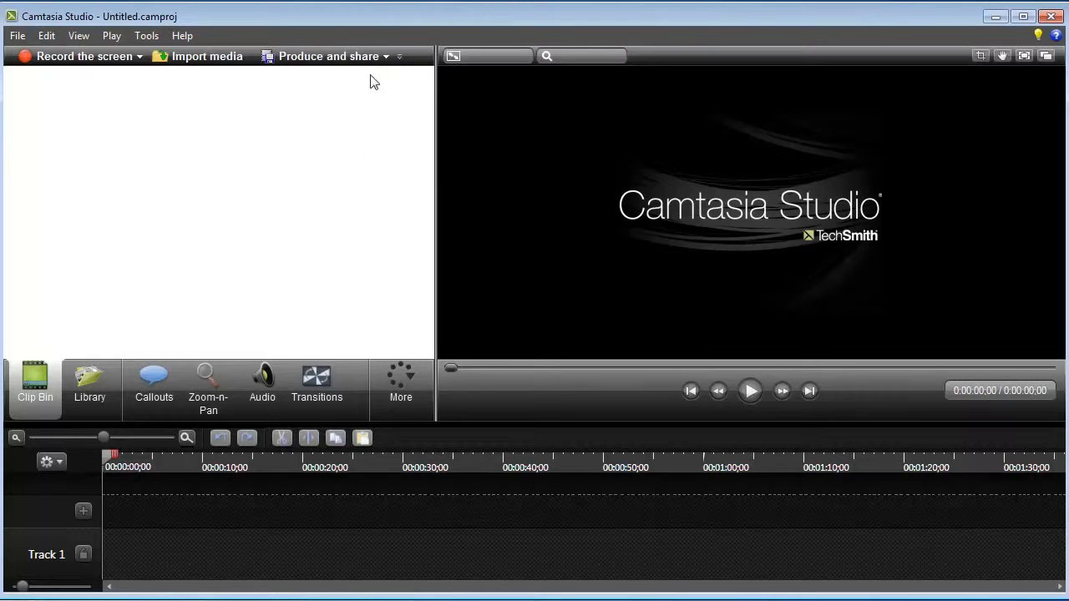
- Try to produce and share the project while its timeline is still empty
click(386, 56)
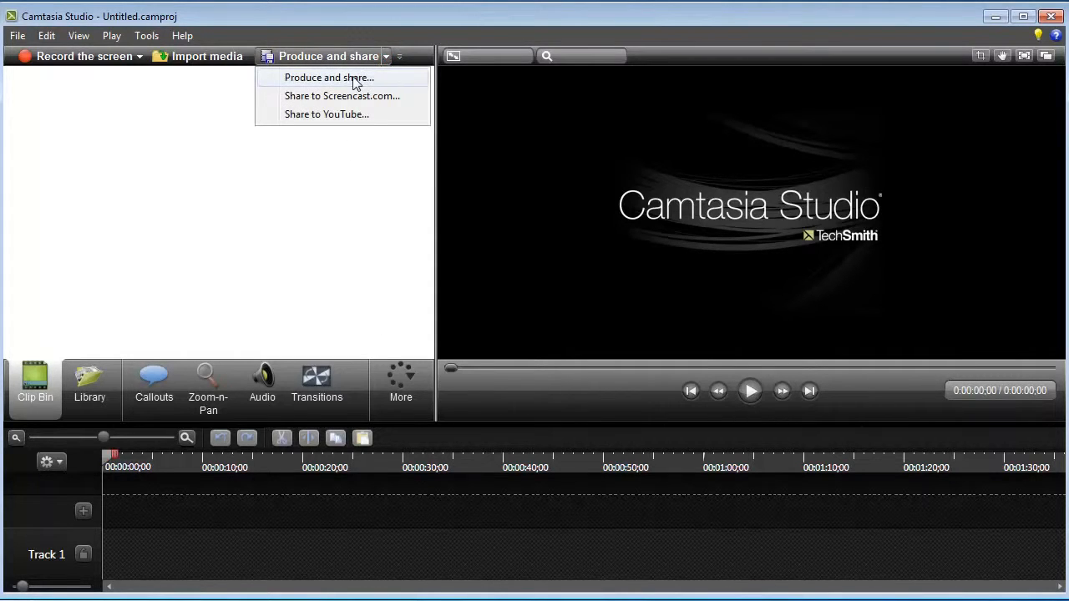
click(356, 80)
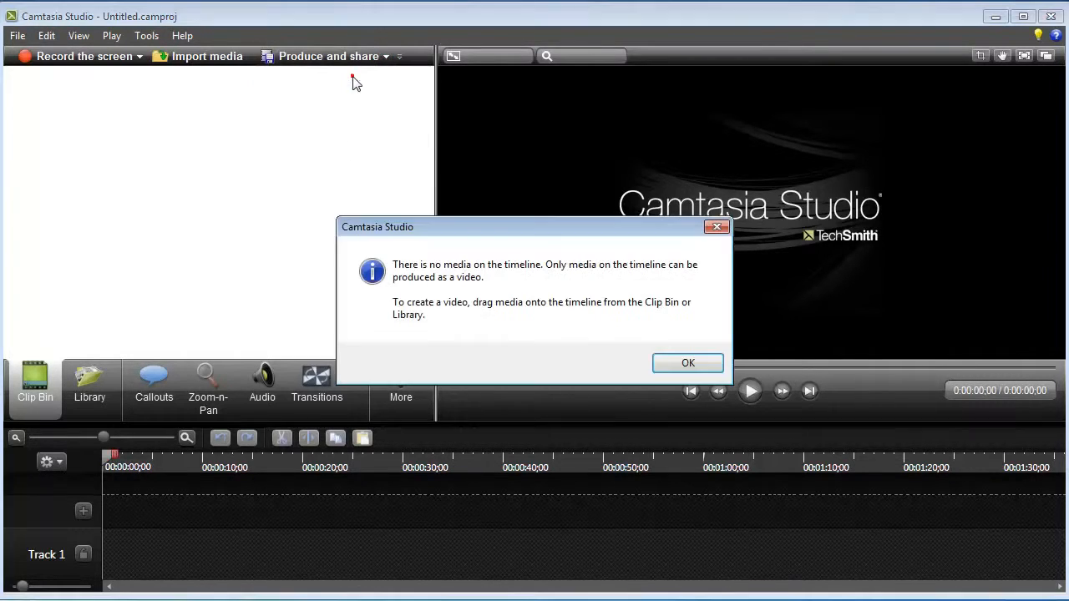
click(698, 365)
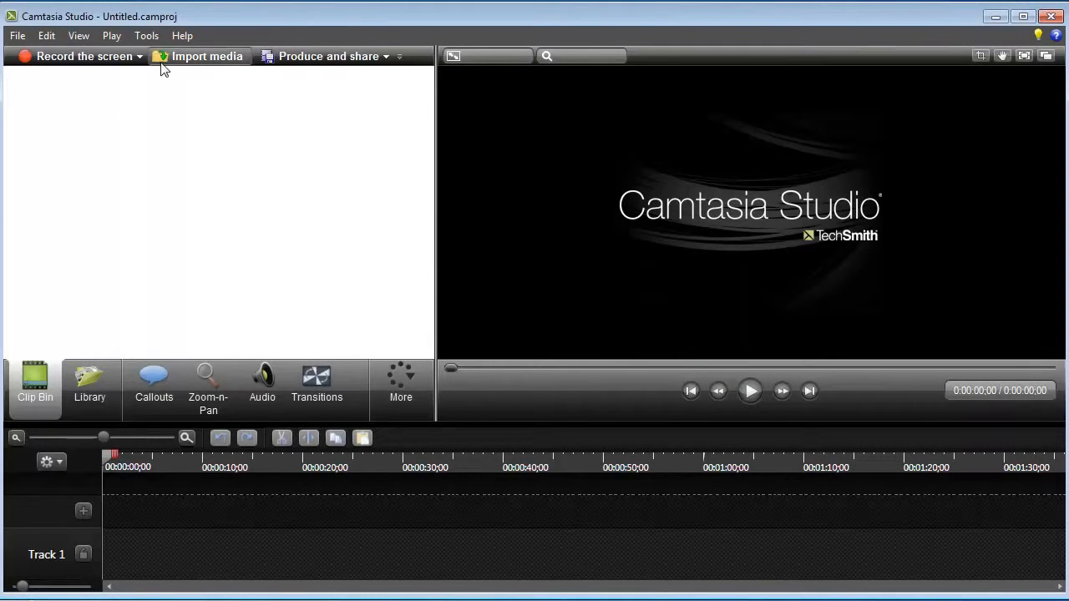
- Import the media files Beautiful Trees, Hollywood and moneypile from the camtasia8files folder into the clip bin
click(197, 66)
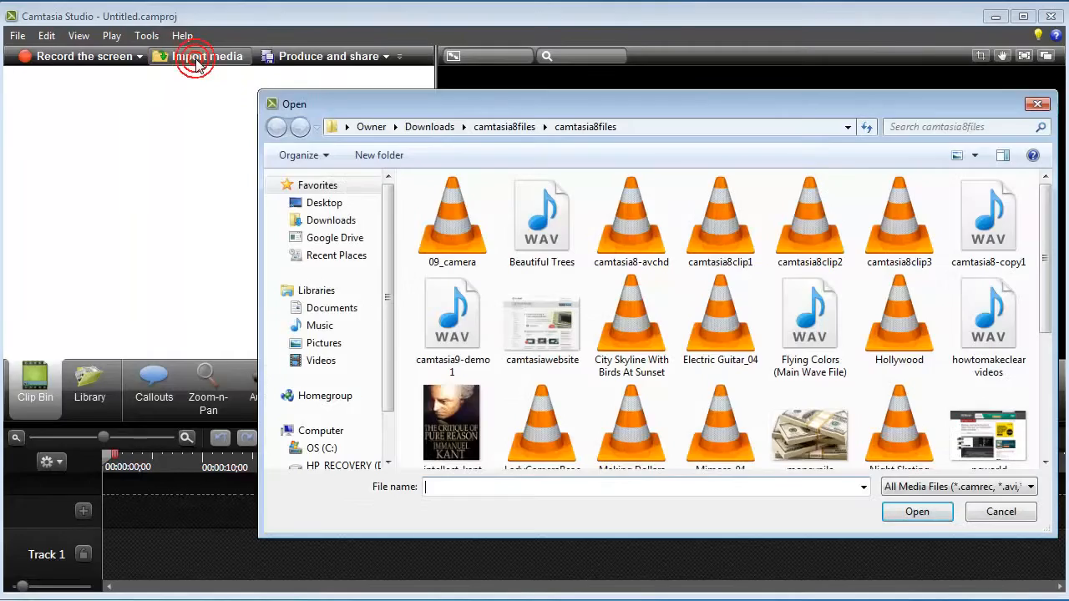
drag(449, 106, 226, 106)
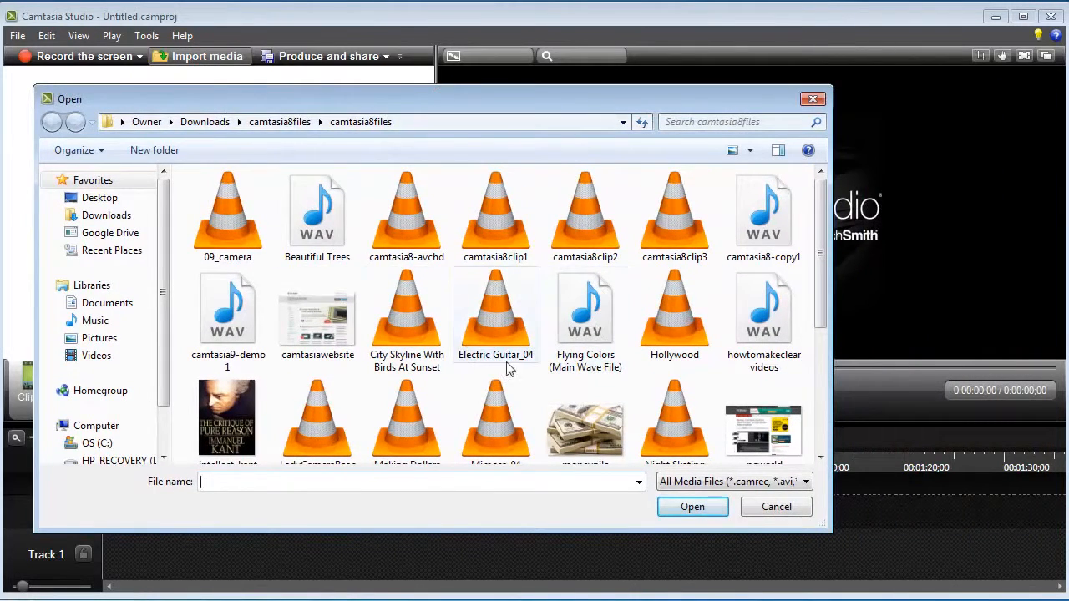
drag(496, 105, 499, 70)
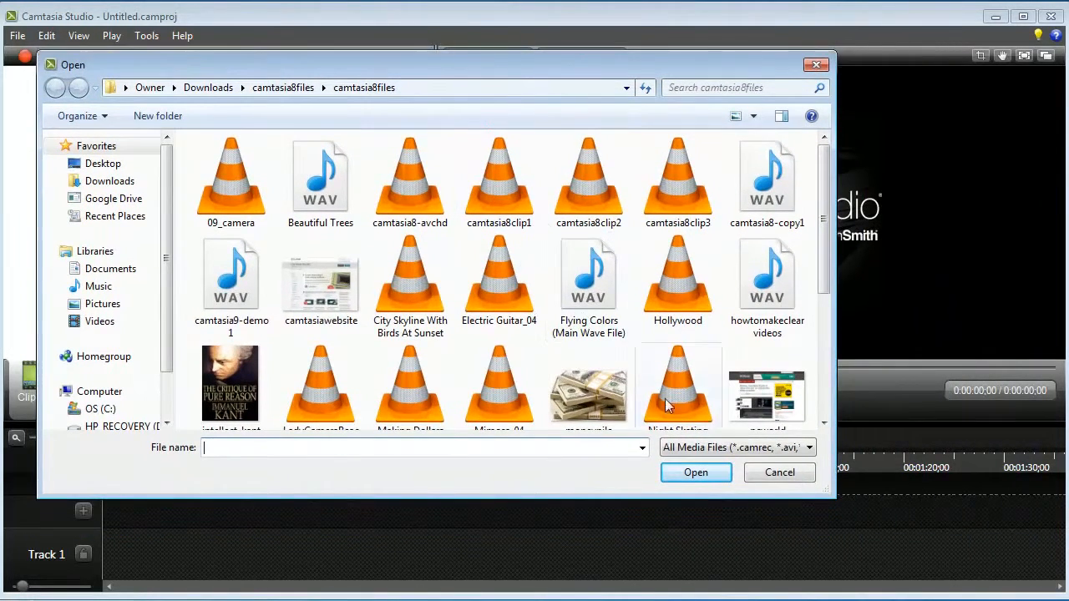
click(757, 451)
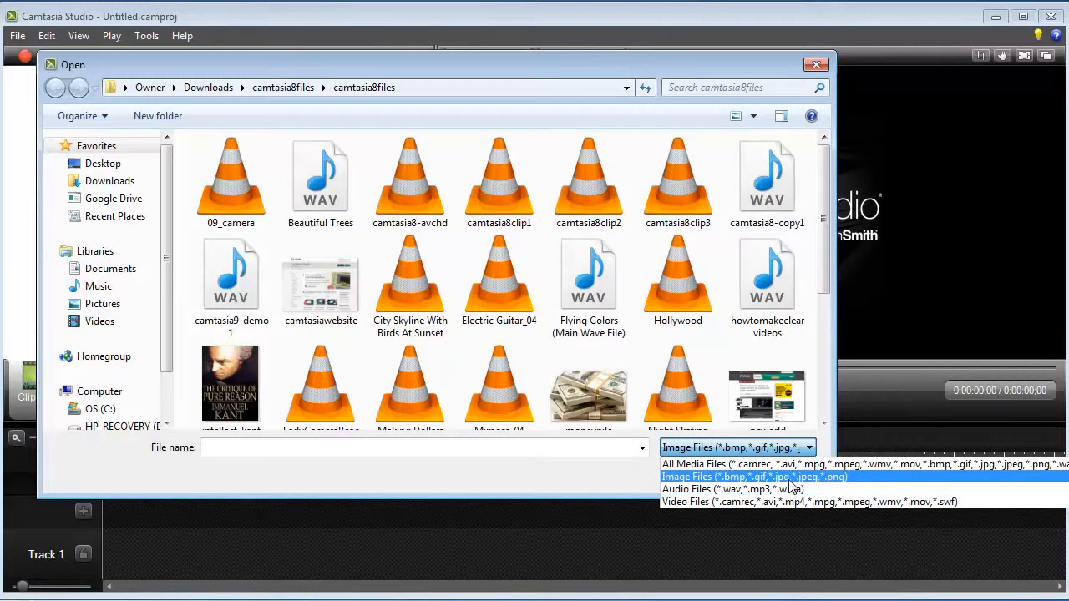
click(755, 349)
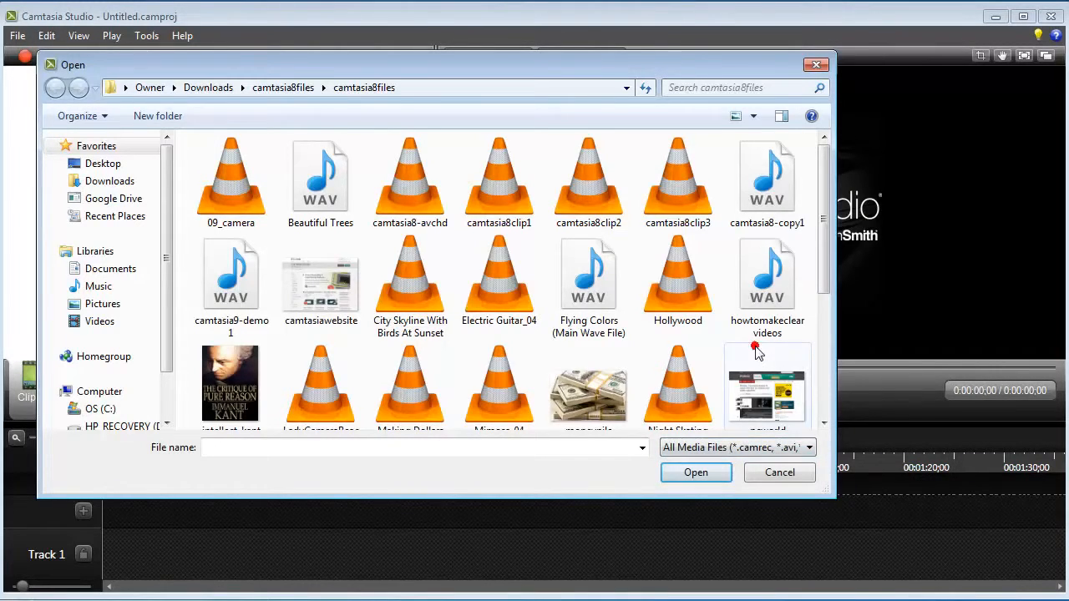
click(322, 209)
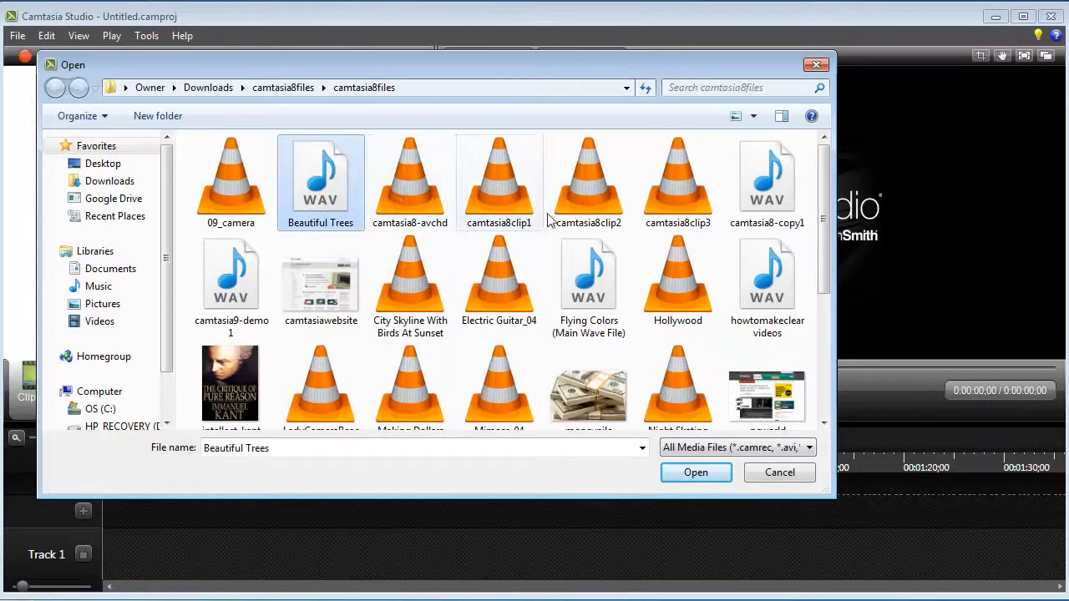
ctrl+click(685, 299)
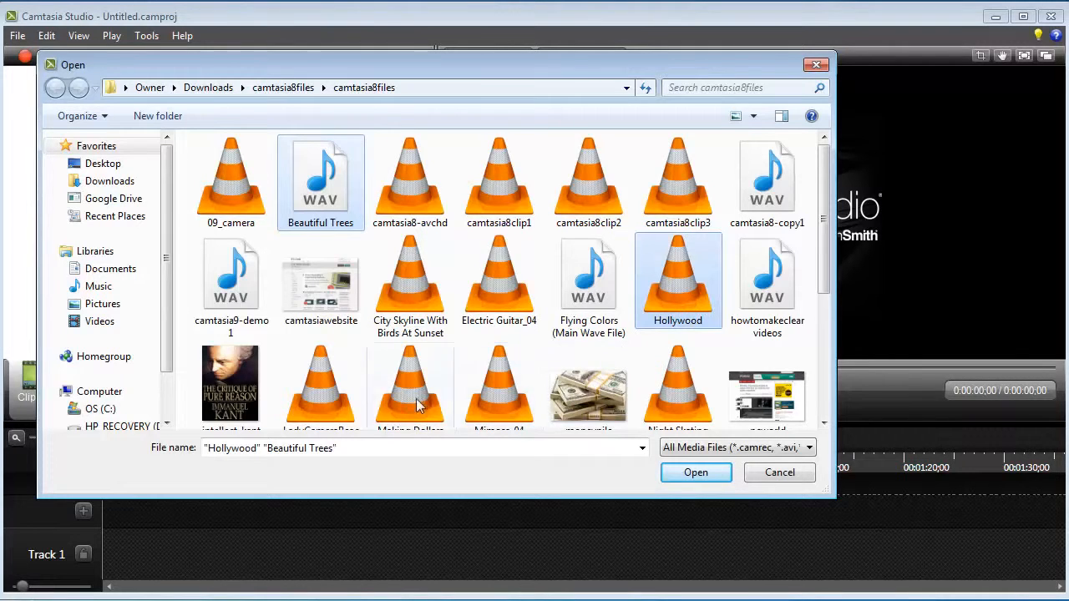
ctrl+click(612, 392)
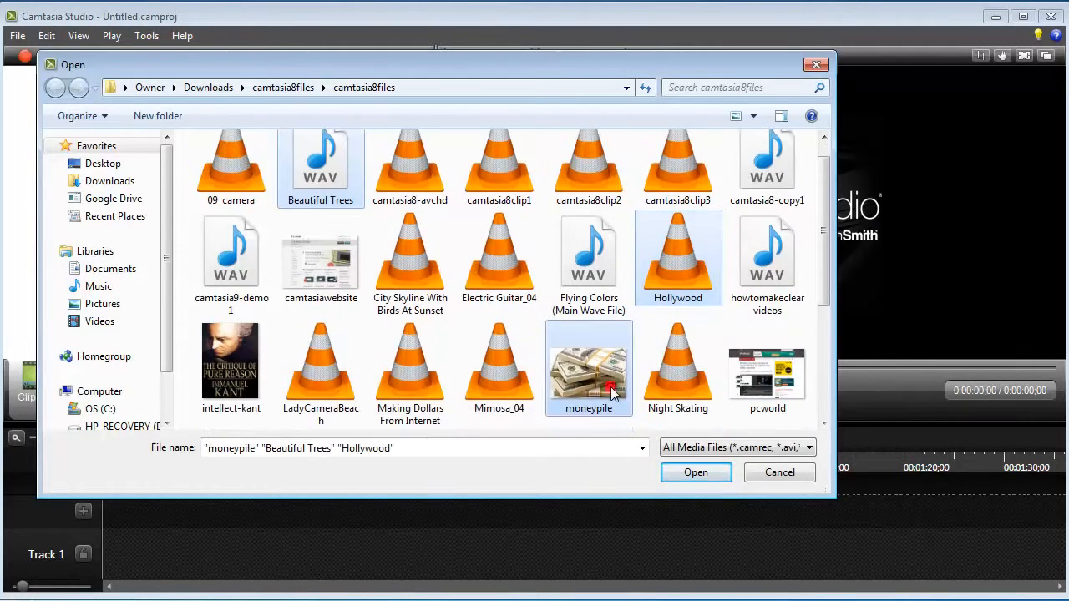
click(693, 472)
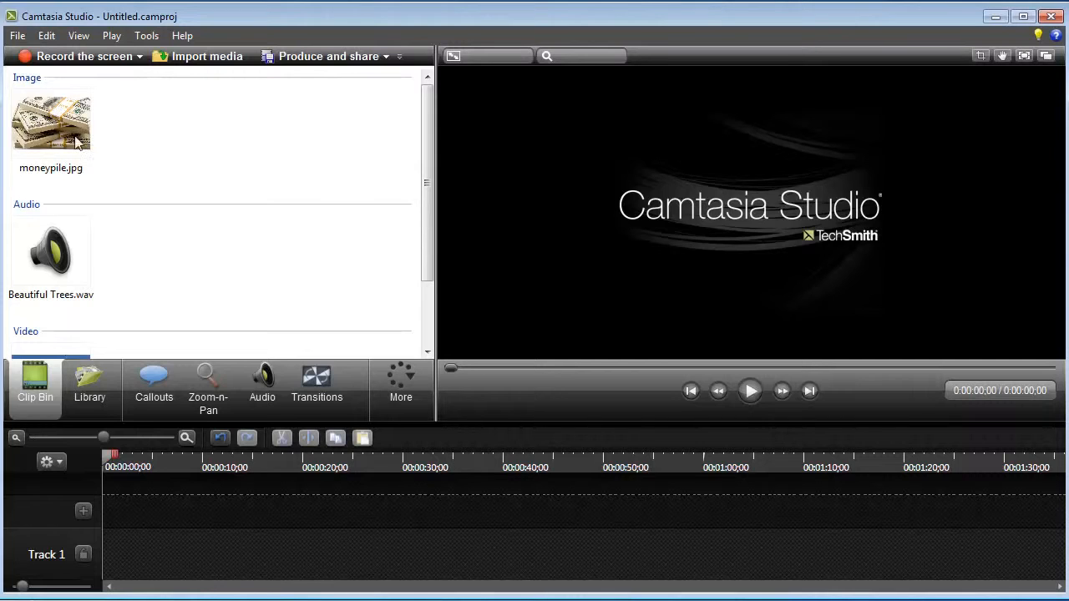
- Look through the imported media in the clip bin and preview the image moneypile.jpg
drag(423, 193, 424, 255)
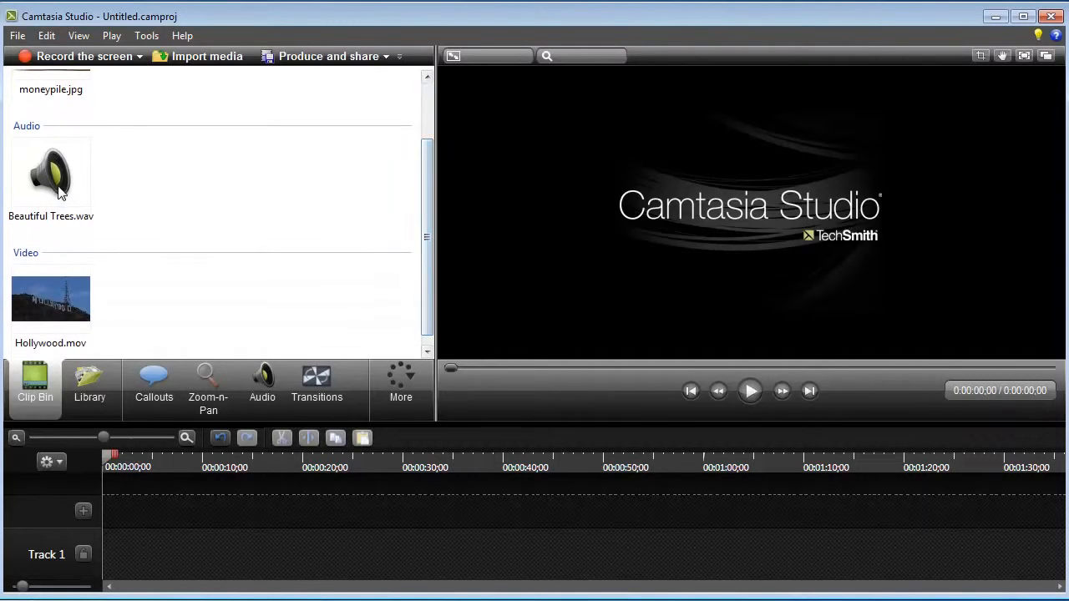
click(72, 310)
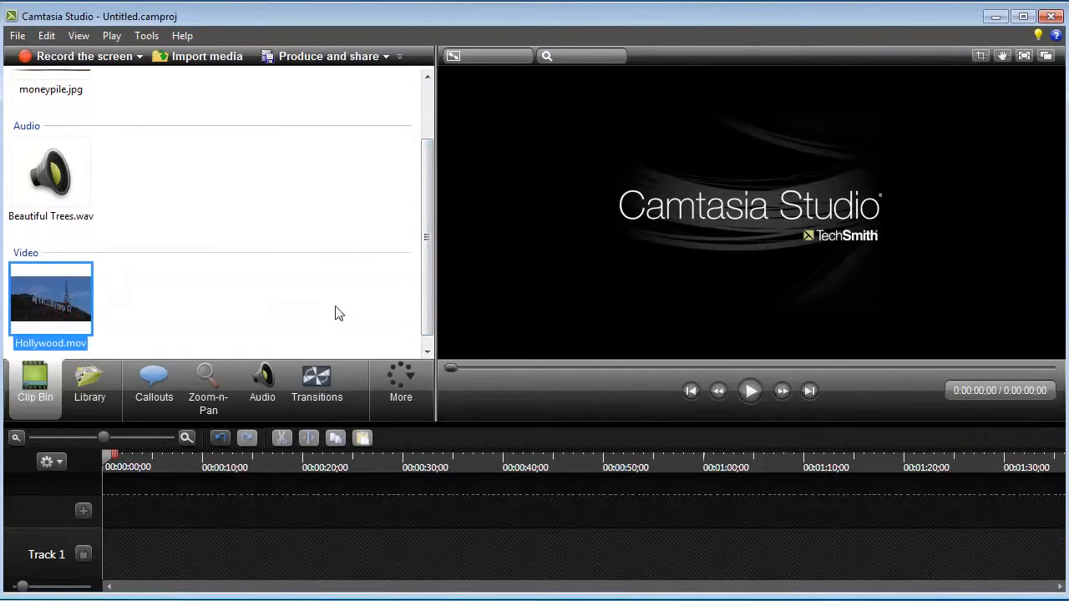
drag(429, 309, 429, 252)
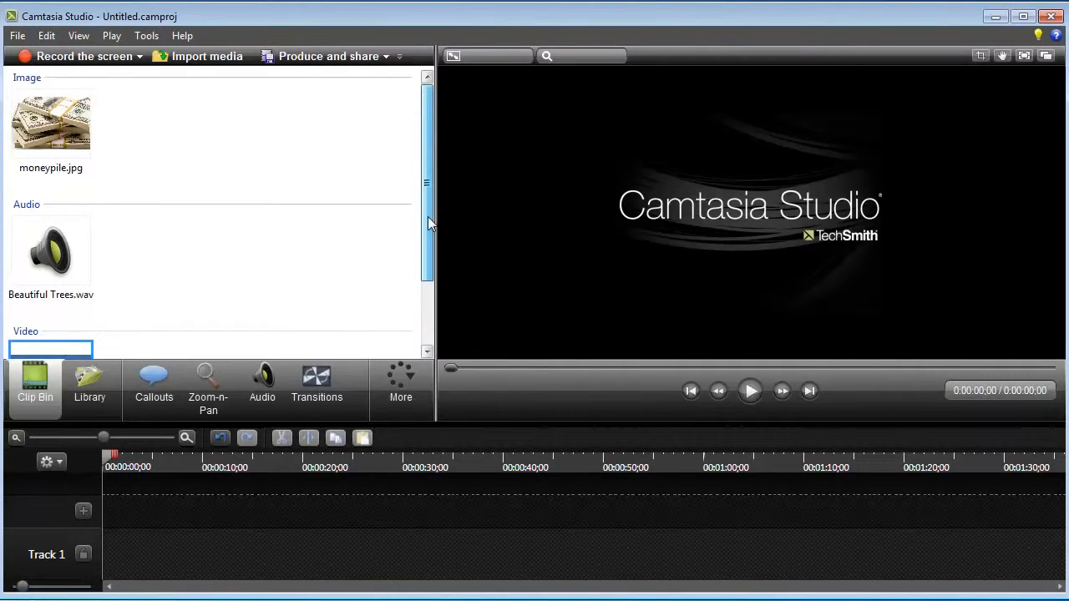
click(69, 144)
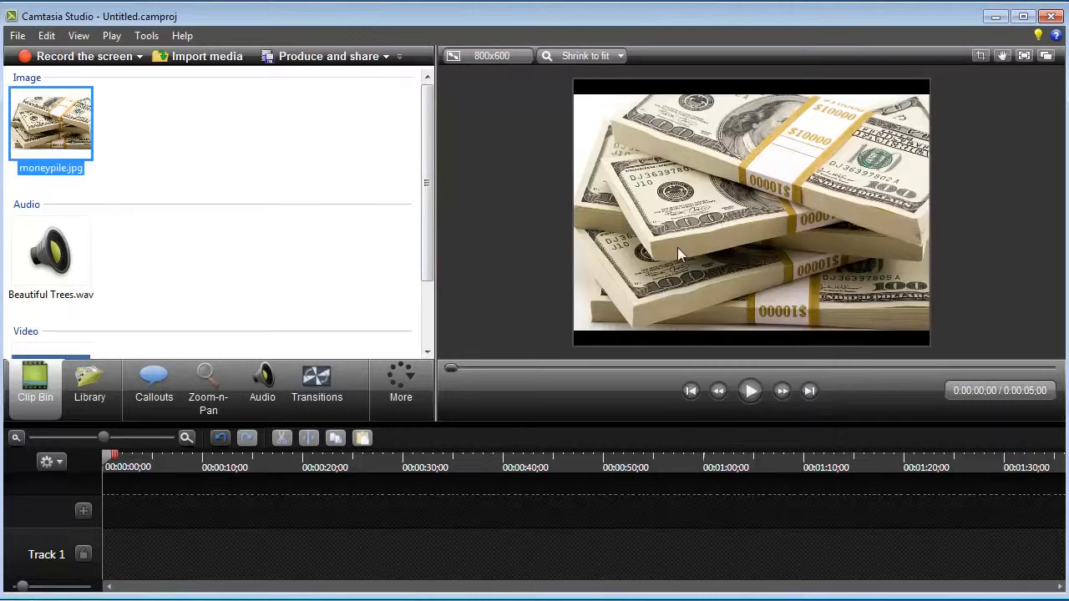
- Play the audio clip Beautiful Trees.wav from the clip bin briefly and pause it
click(55, 259)
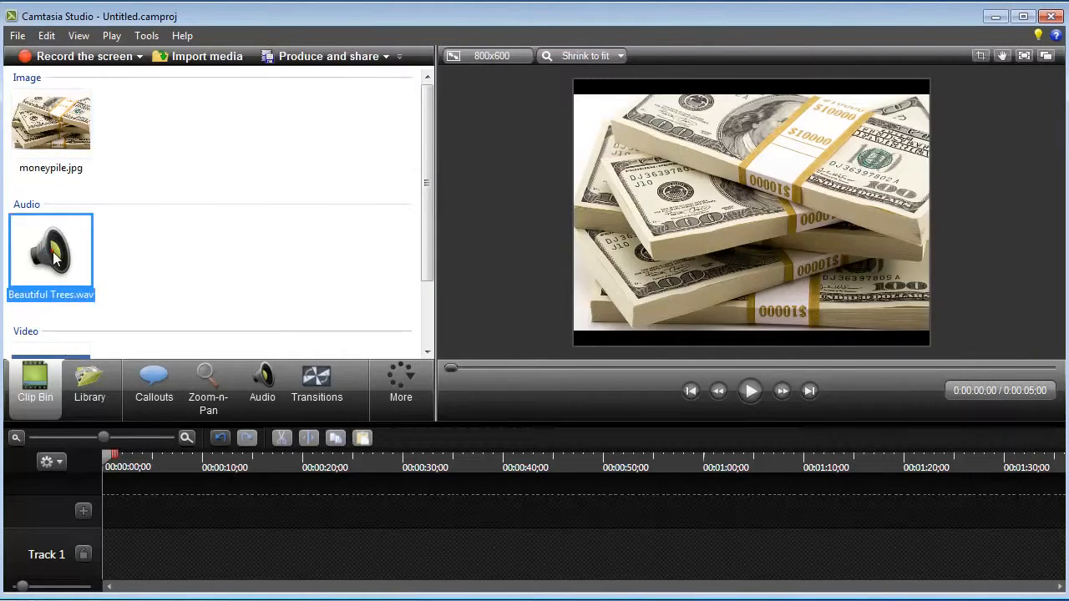
double_click(55, 258)
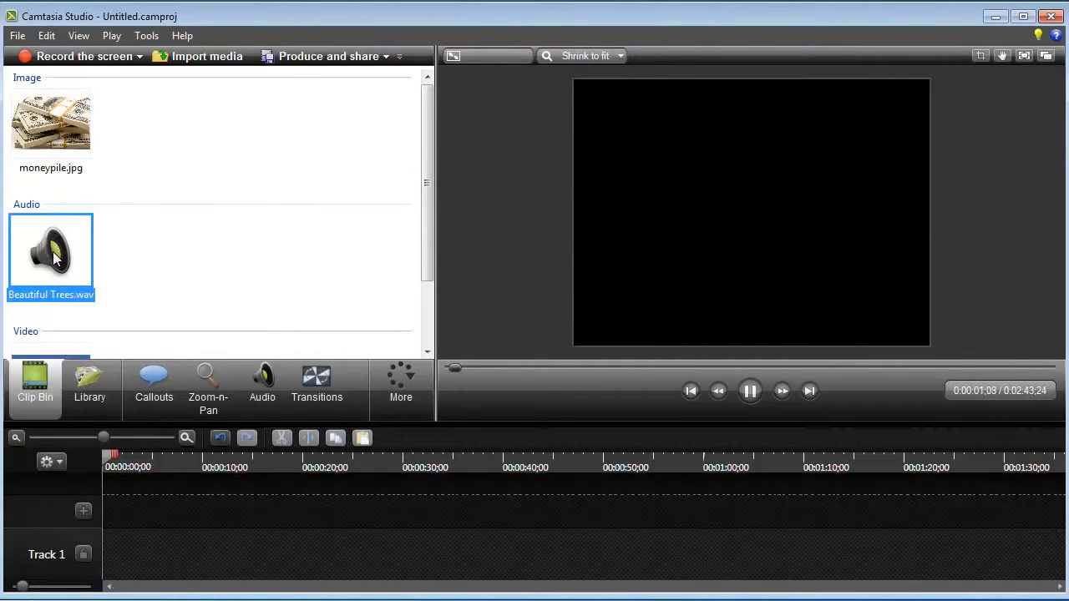
click(750, 394)
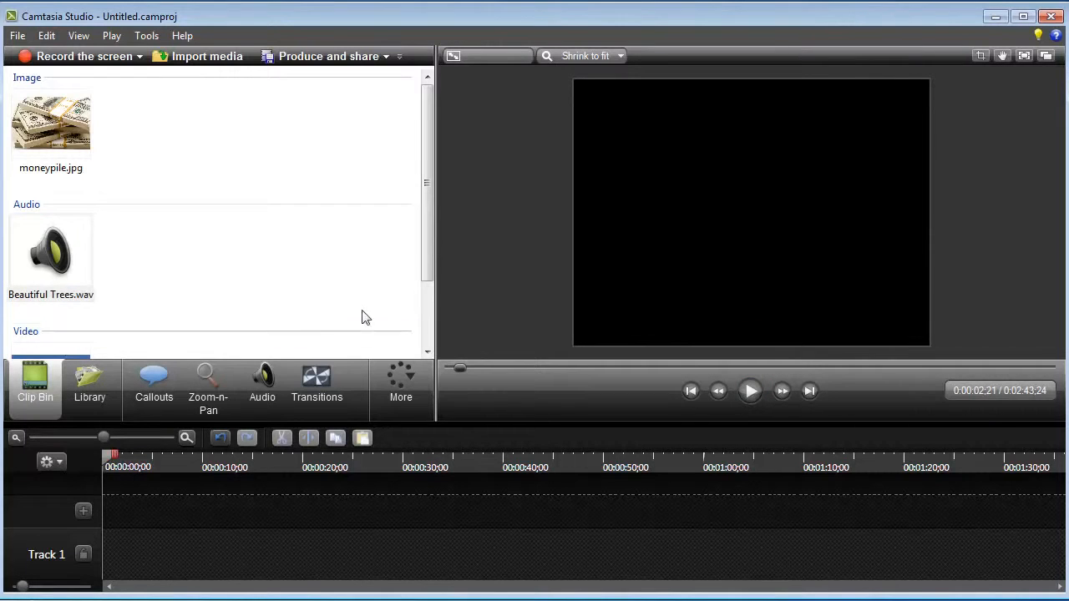
- Play the video clip Hollywood.mov from the clip bin briefly and pause it
drag(422, 245, 423, 300)
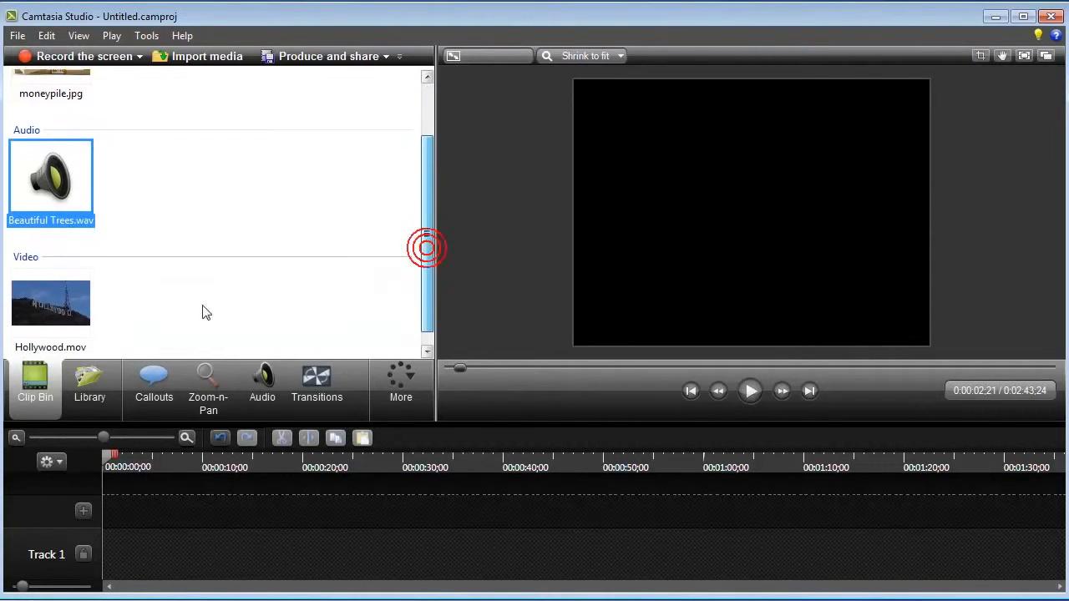
double_click(22, 295)
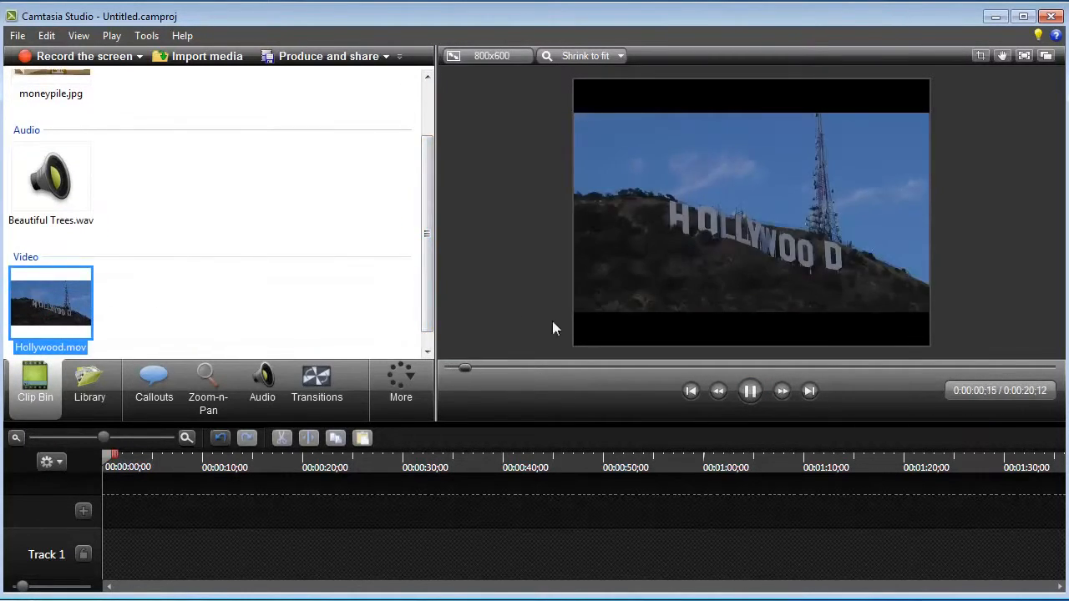
click(750, 392)
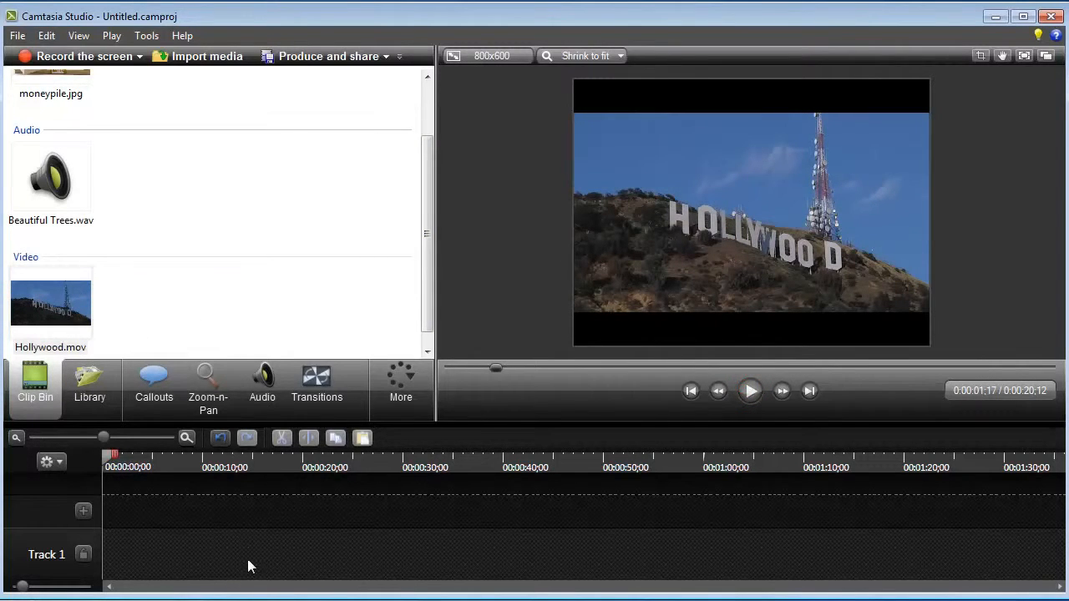
- Place Hollywood.mov at the start of Track 1 and set the editing dimensions to 1280 x 720, Automatic (up to 720p)
drag(47, 302, 105, 564)
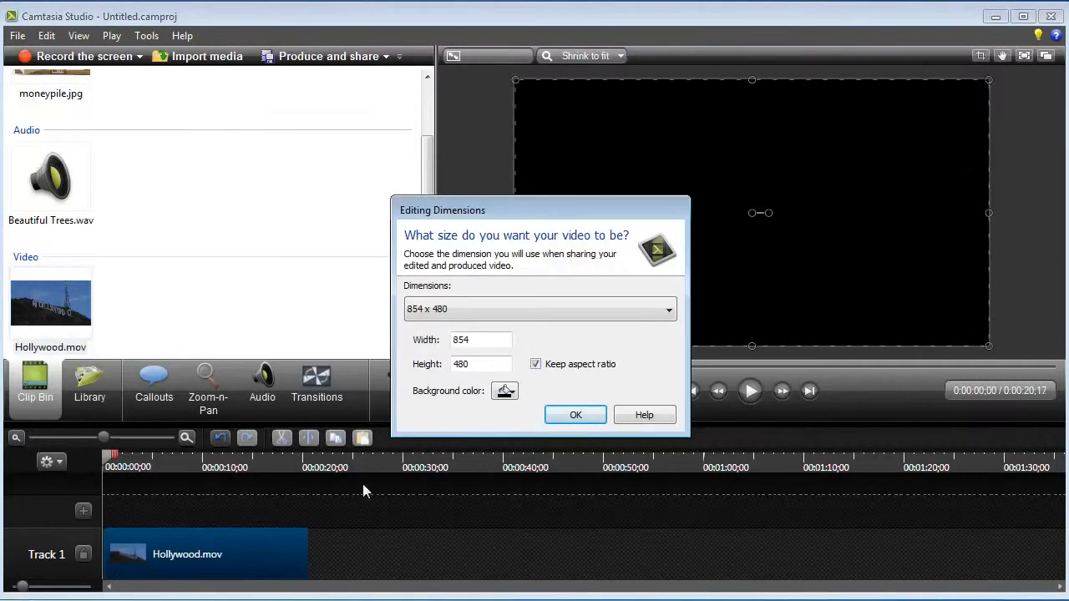
click(556, 311)
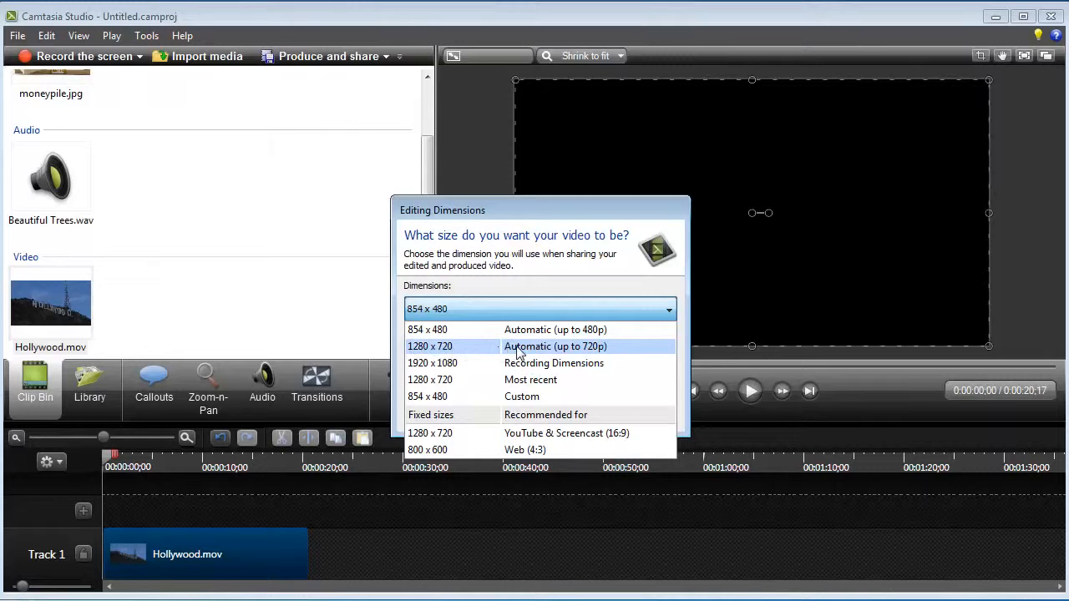
click(517, 347)
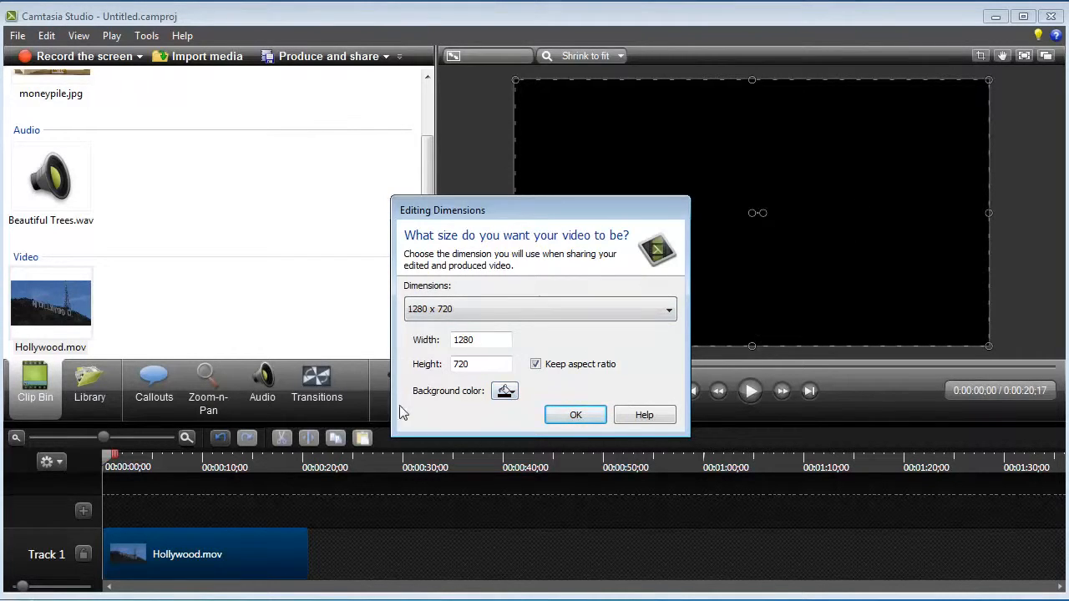
click(504, 391)
click(443, 410)
click(575, 415)
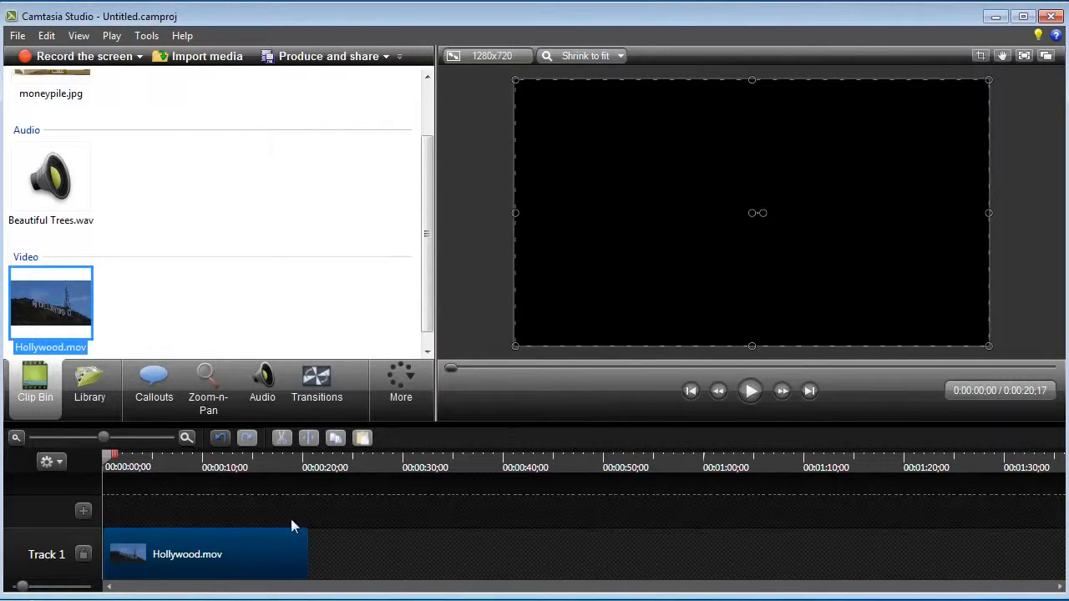
- Shrink Hollywood.mov toward the canvas's upper-right corner and scale it back up to fill the canvas
click(245, 547)
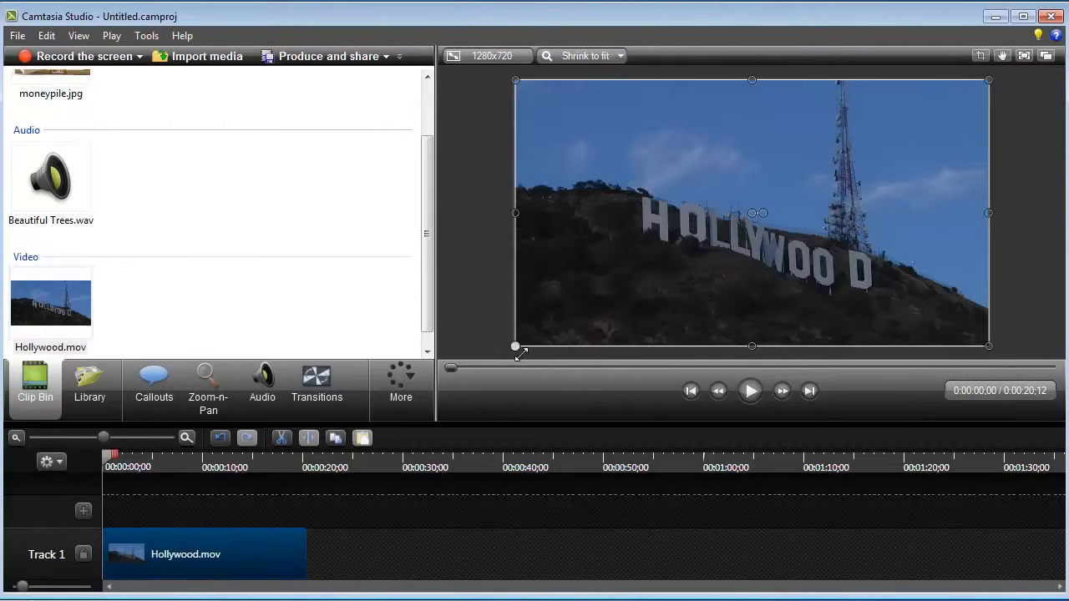
drag(516, 347, 773, 197)
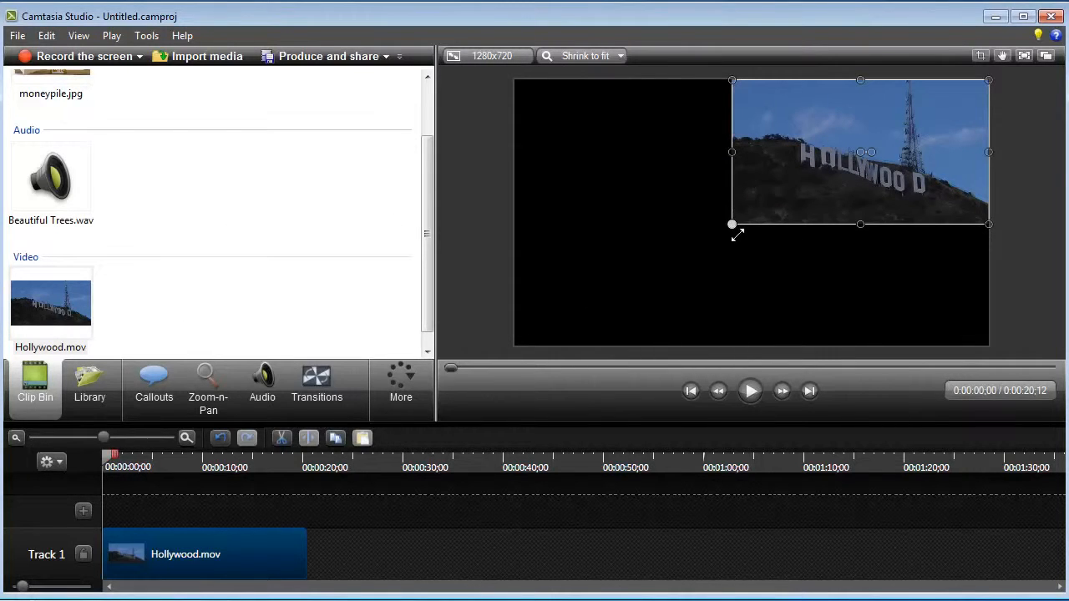
drag(736, 235, 536, 355)
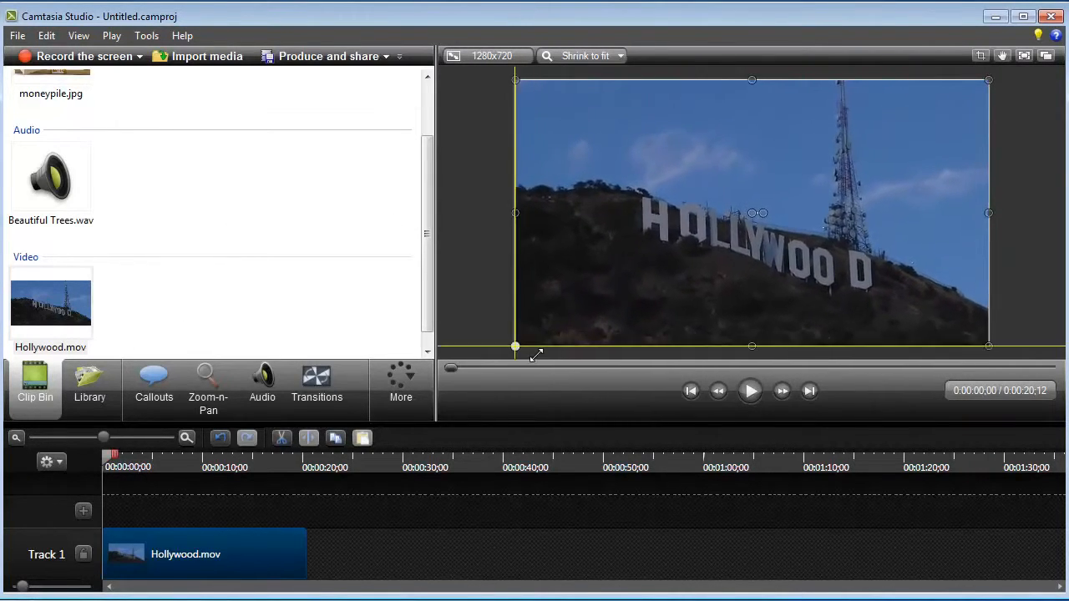
click(459, 324)
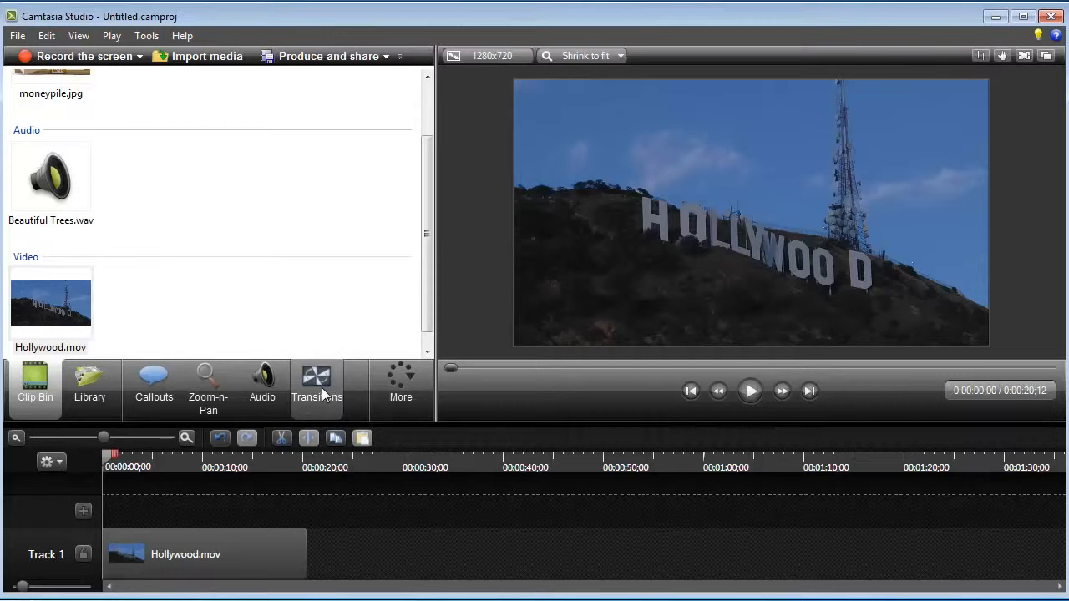
- Look through the audio, zoom-n-pan, callout and library tools, and review the imported media in the clip bin
click(269, 387)
click(211, 391)
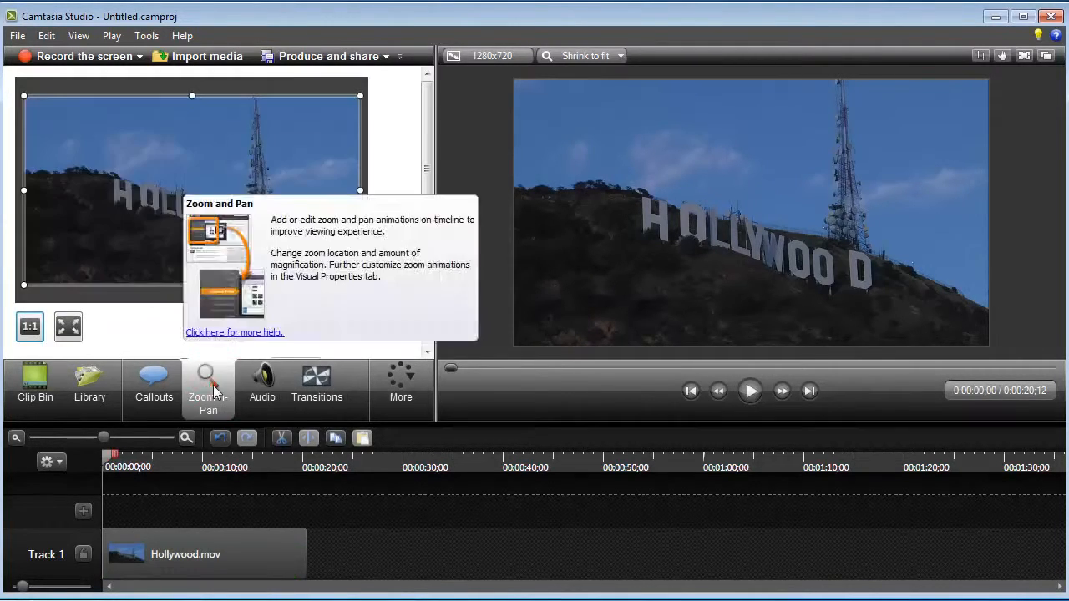
click(171, 394)
click(89, 386)
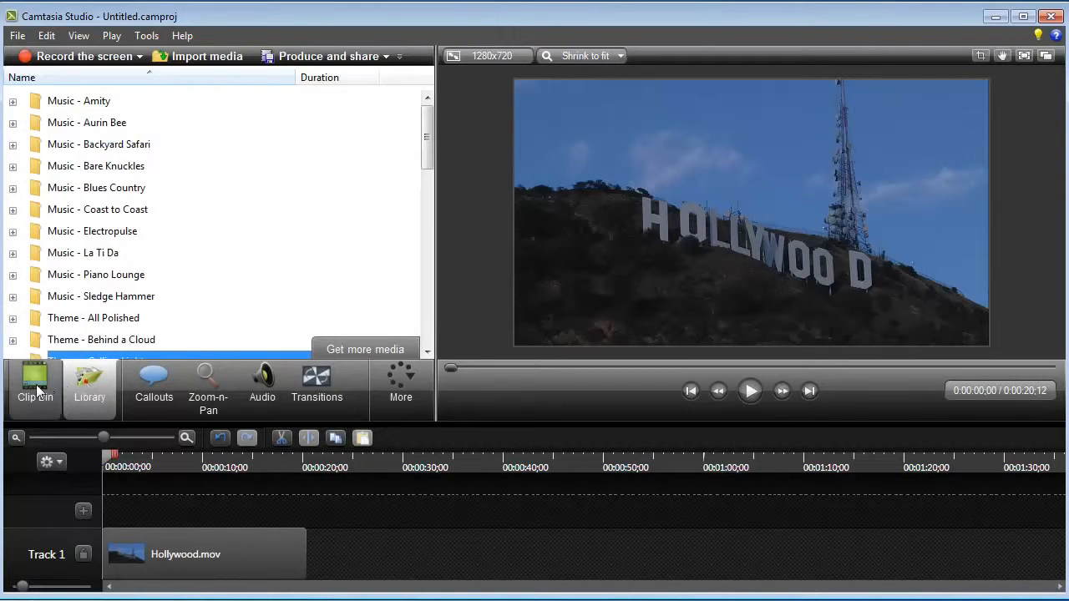
click(35, 385)
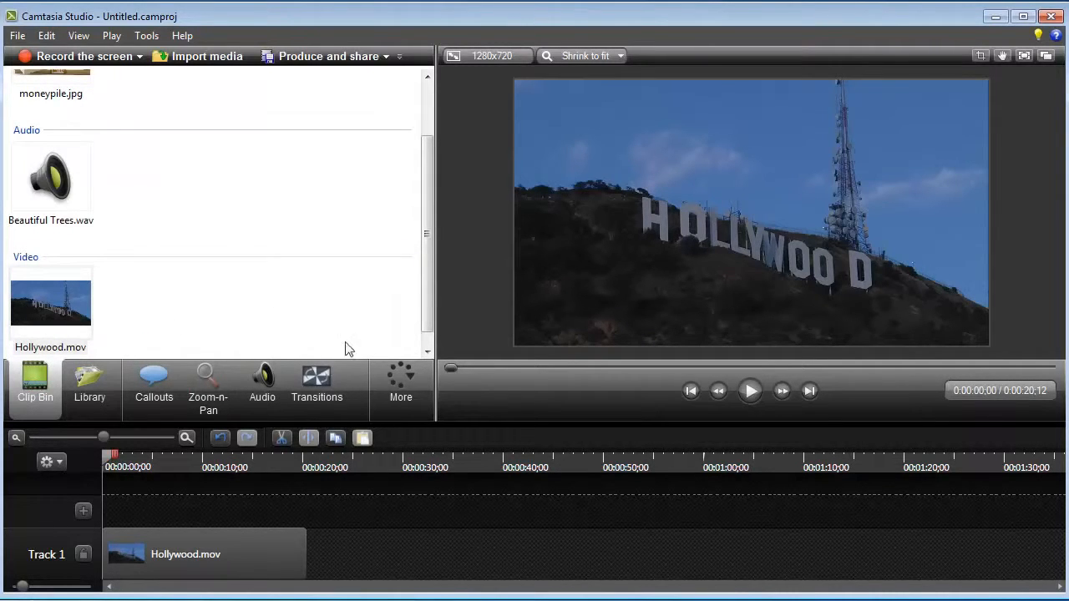
mouse_move(422, 284)
mouse_down()
mouse_move(429, 240)
mouse_move(420, 295)
mouse_up()
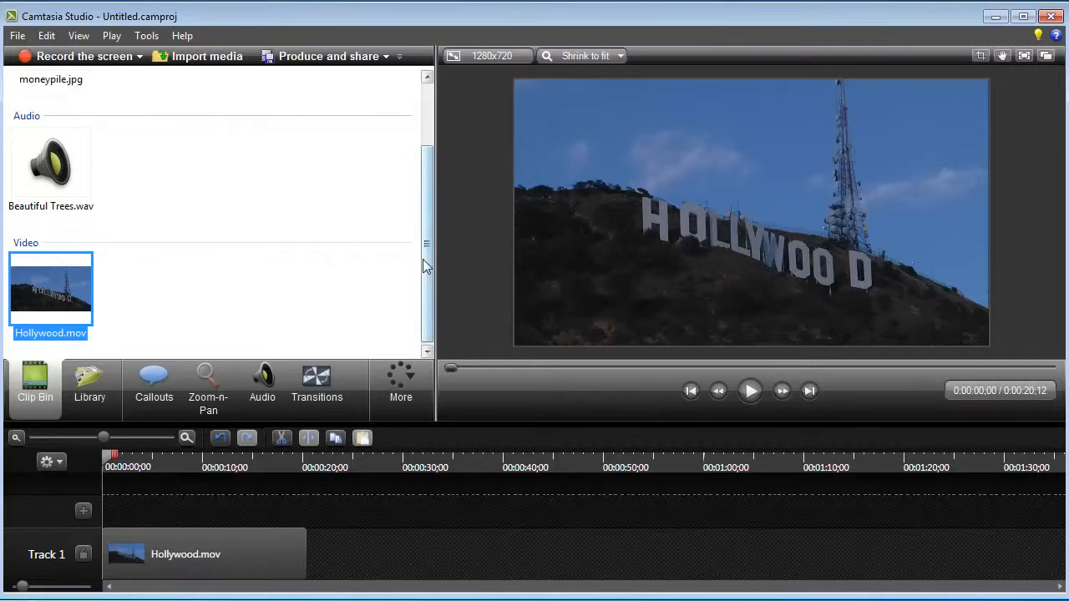
drag(424, 266, 432, 195)
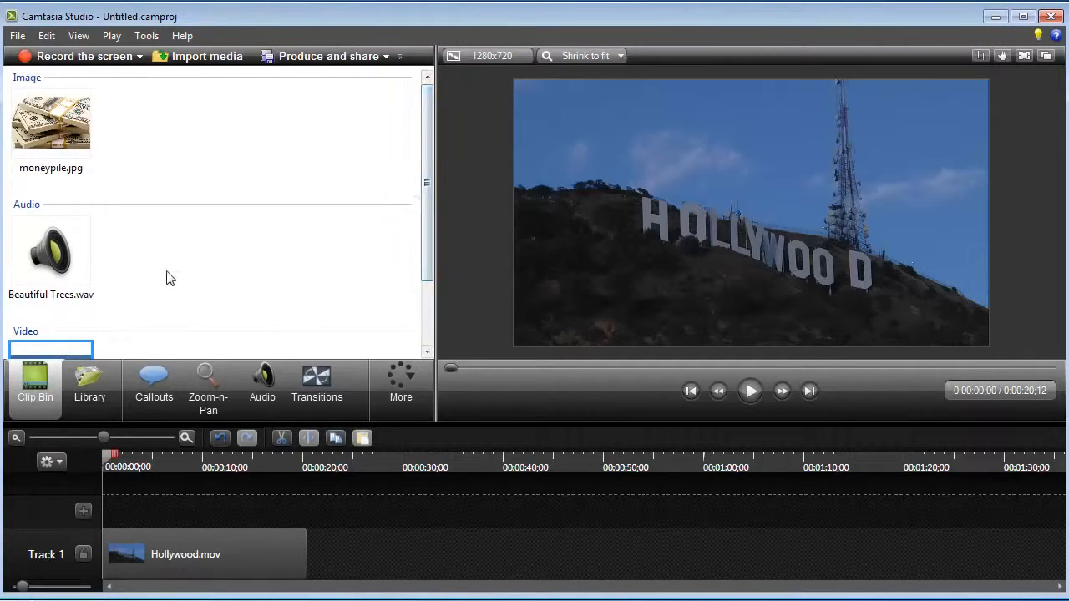
scroll(167, 278, down, 2)
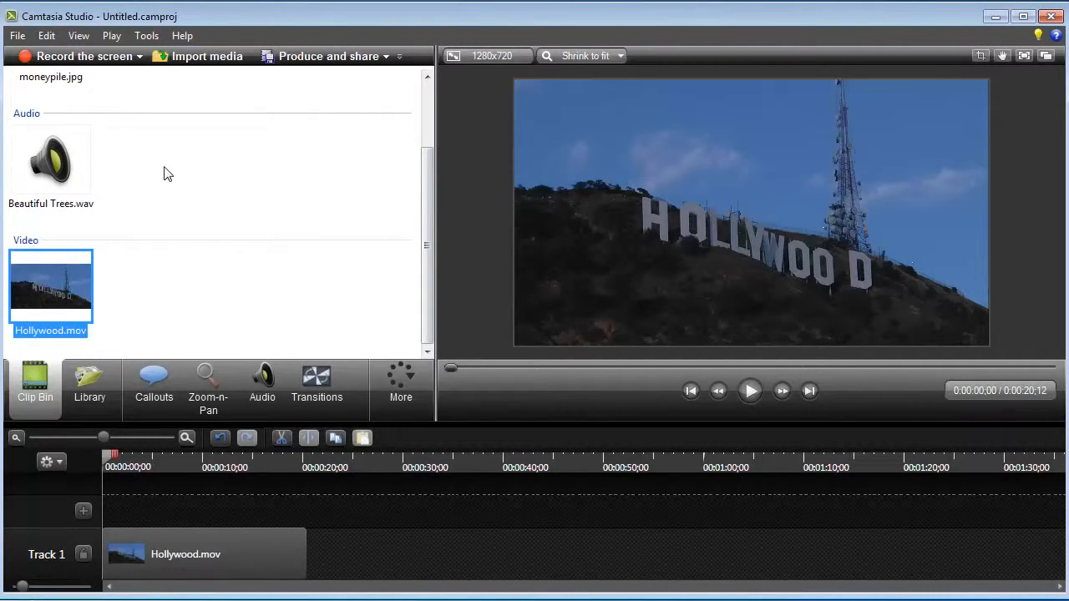
click(153, 327)
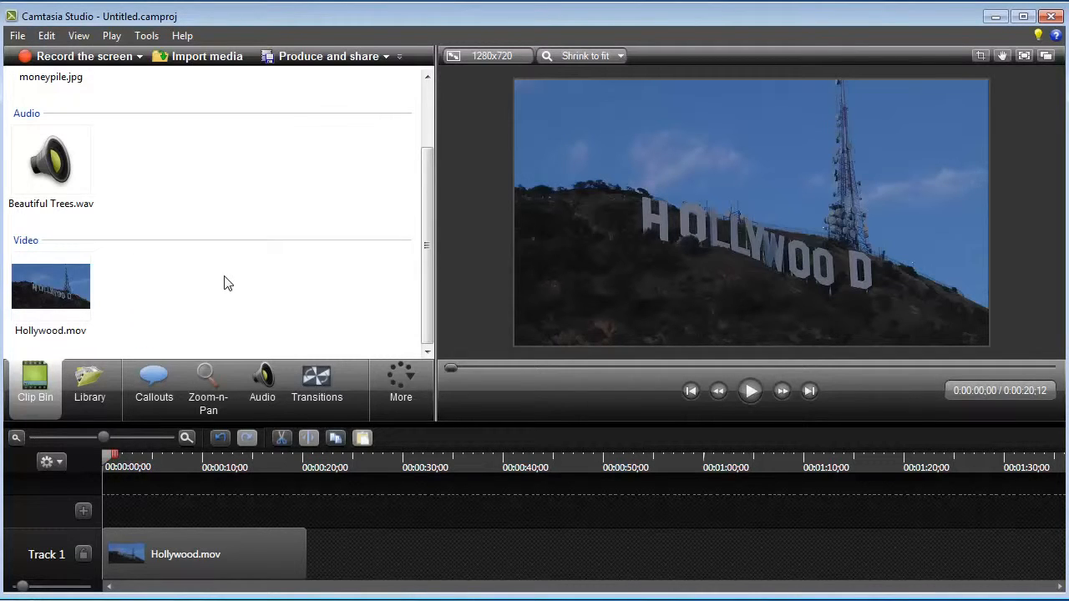
- Place Beautiful Trees.wav on Track 2 above the video and align it with the timeline's start
click(59, 160)
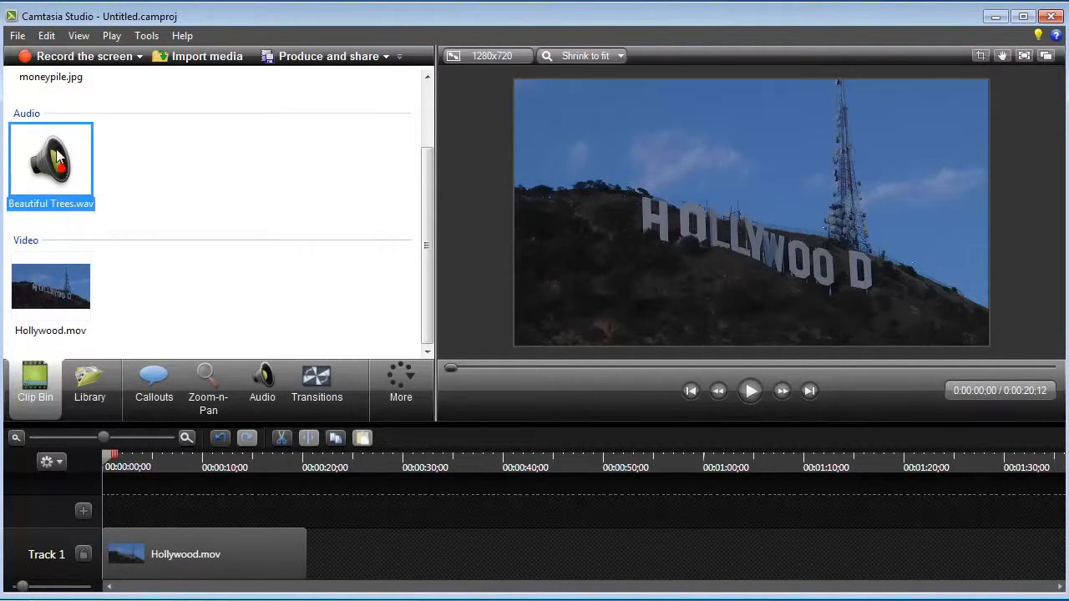
drag(57, 155, 140, 508)
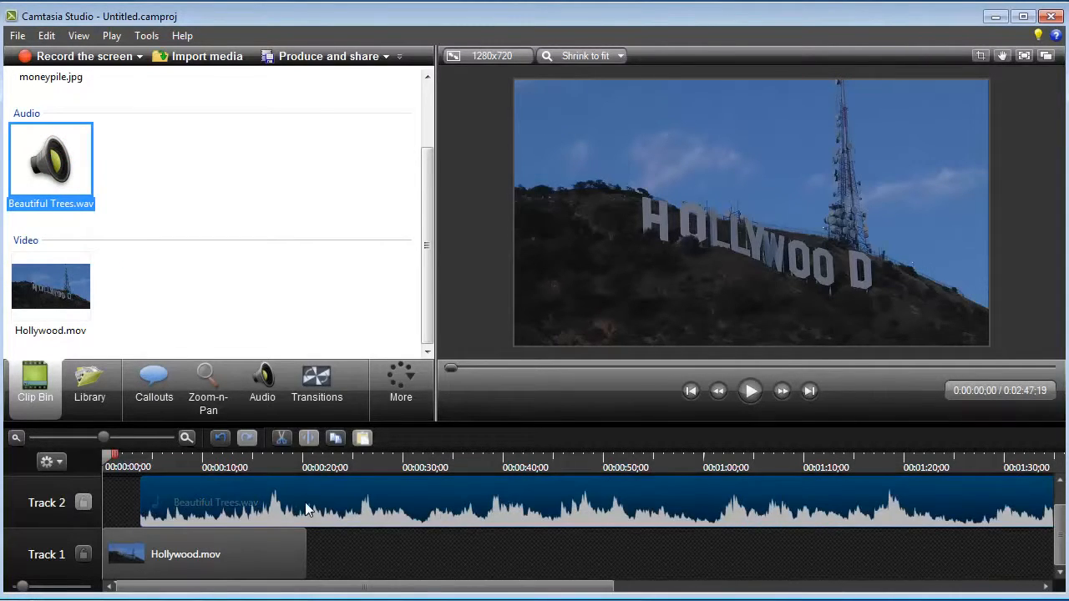
click(305, 501)
drag(261, 502, 248, 503)
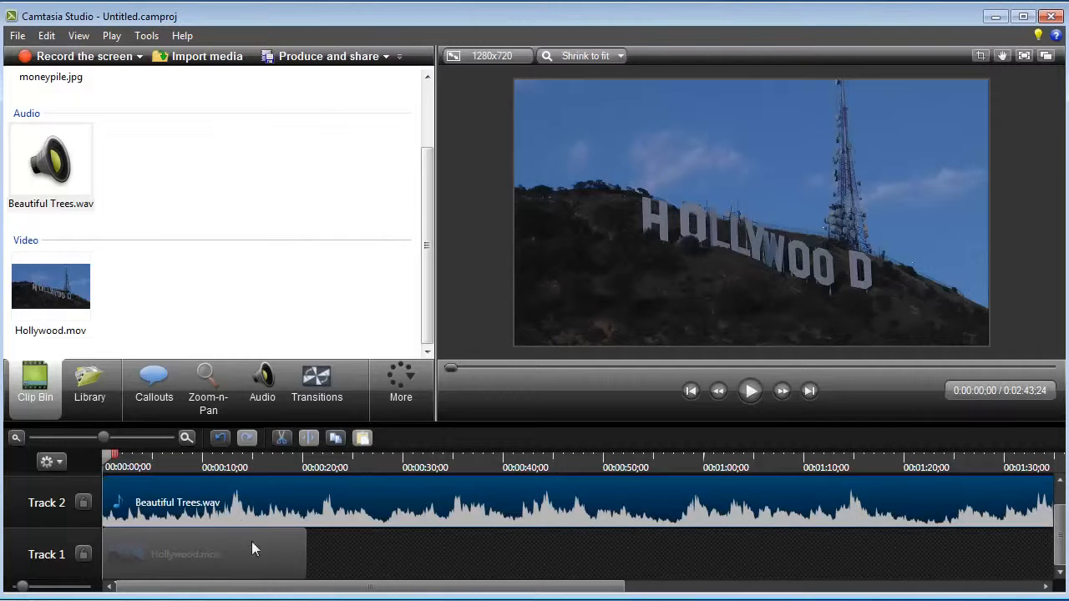
- Play the video and music together briefly, pause, and return the playhead to the timeline's start
click(751, 392)
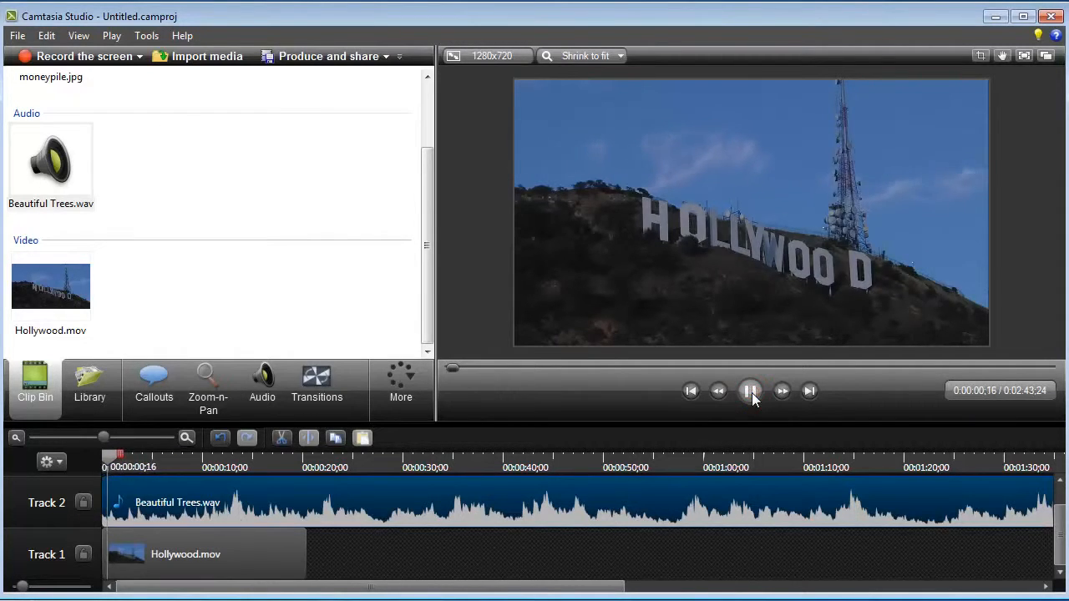
click(751, 393)
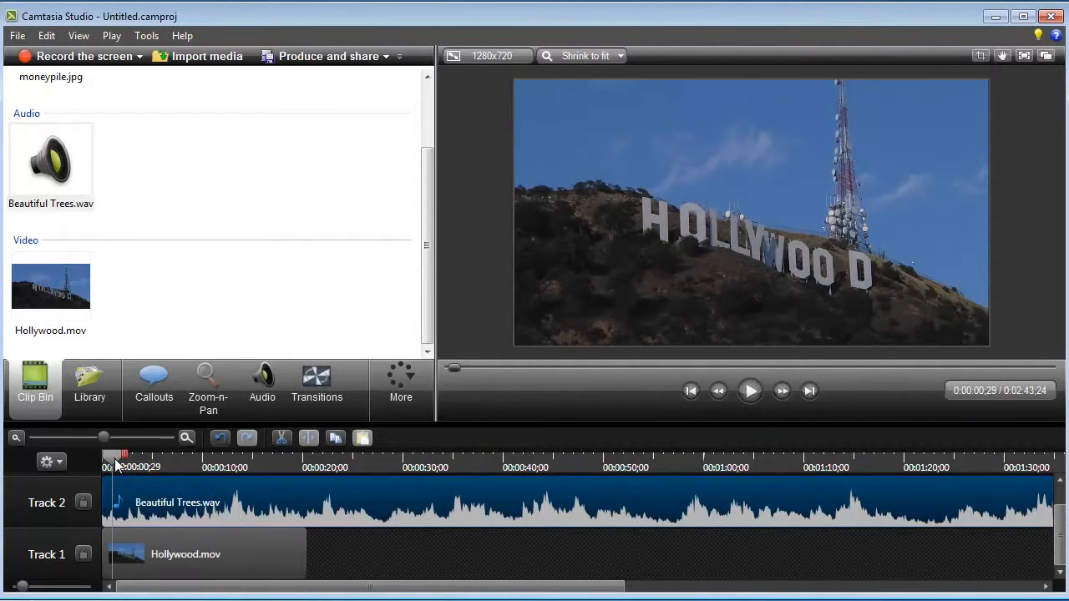
drag(114, 458, 101, 458)
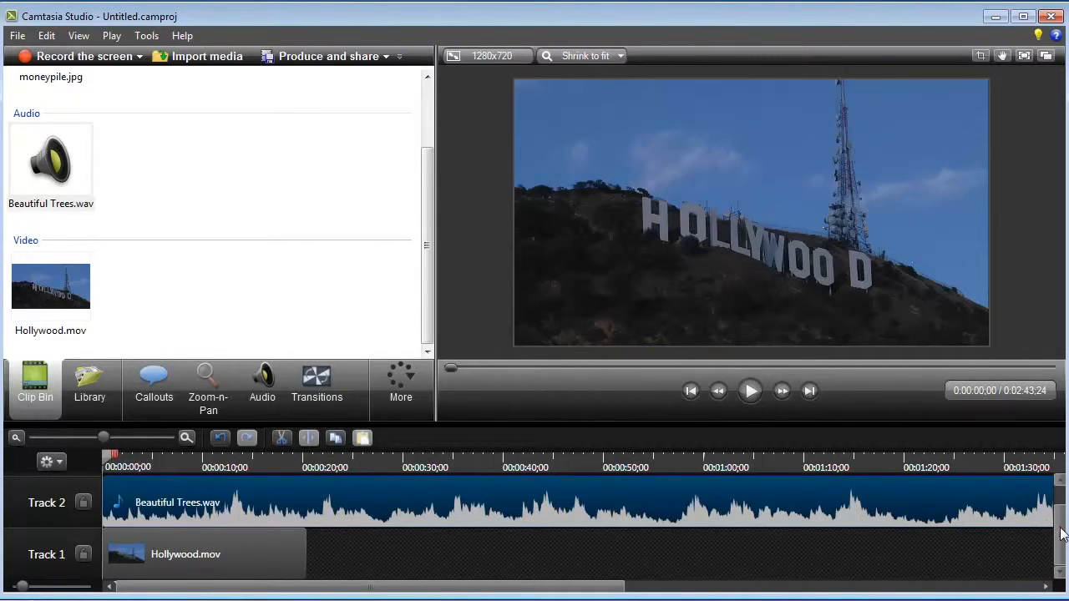
- Place moneypile.jpg on Track 3 and move it to start about 6 seconds into the timeline
drag(1060, 531, 1061, 508)
drag(427, 231, 358, 175)
click(58, 105)
drag(58, 104, 111, 495)
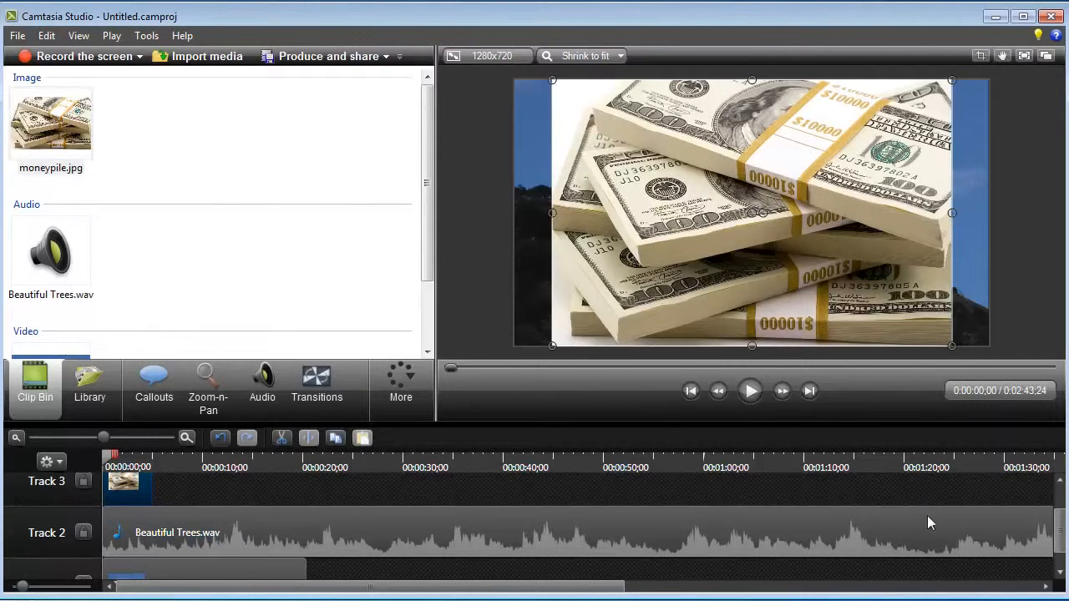
mouse_move(1060, 521)
mouse_down()
mouse_move(1062, 541)
mouse_move(1062, 518)
mouse_up()
drag(144, 507, 192, 505)
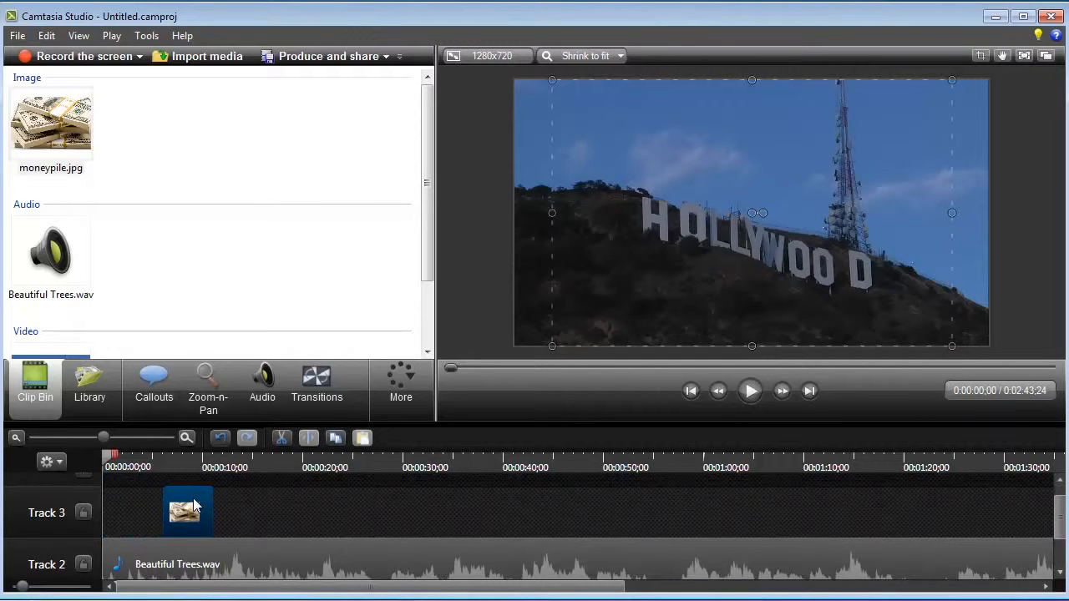
- Enlarge the timeline area to show all three tracks while playing the project up to the money image
click(751, 391)
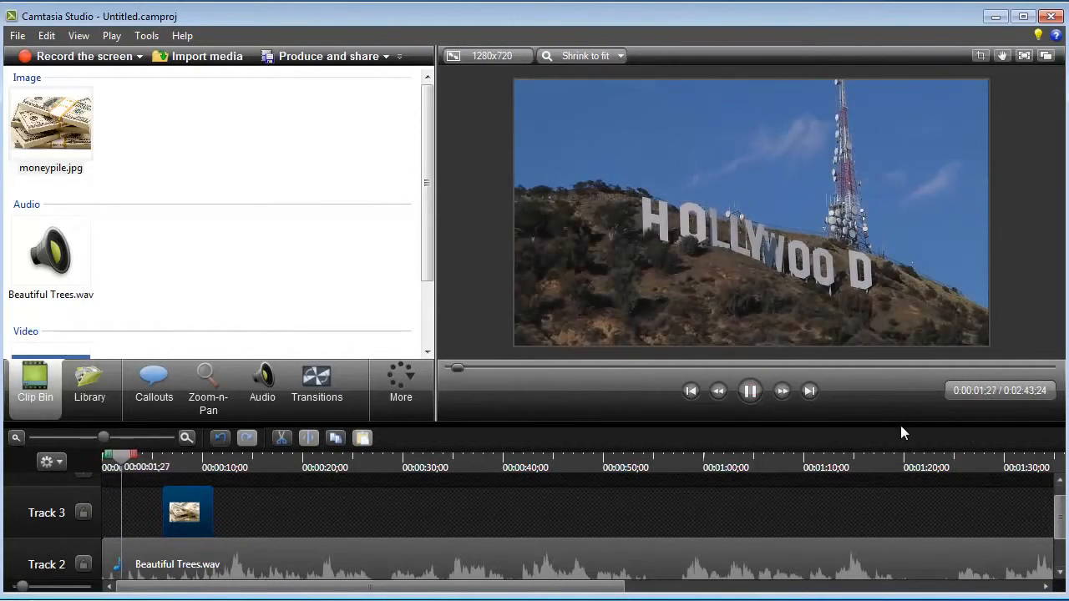
drag(903, 430, 902, 351)
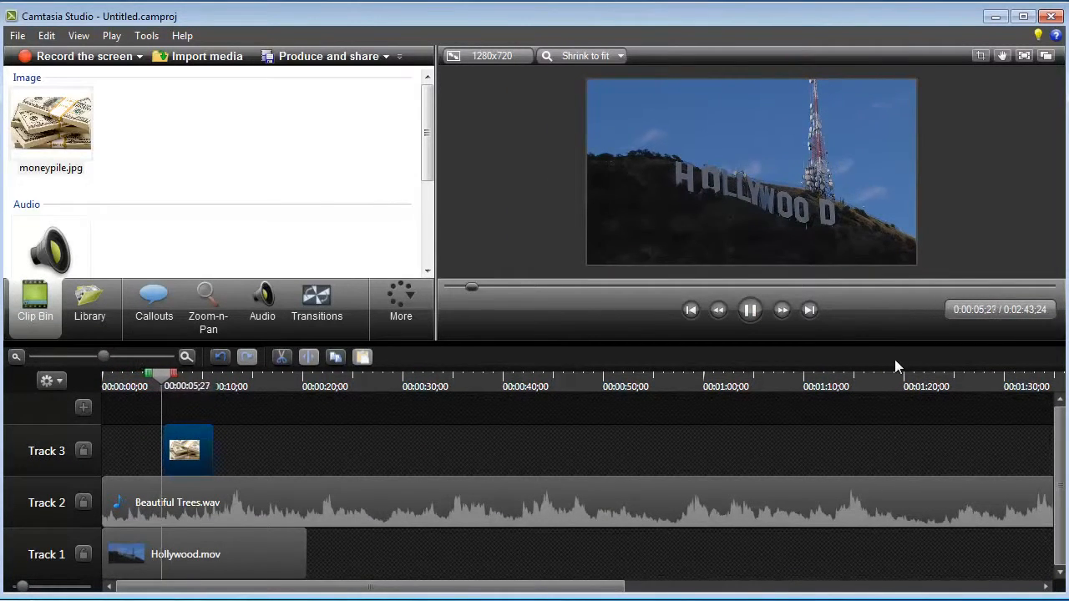
click(749, 311)
- Scale the money image down and position it in the canvas's upper-left corner, above the Hollywood sign
click(196, 458)
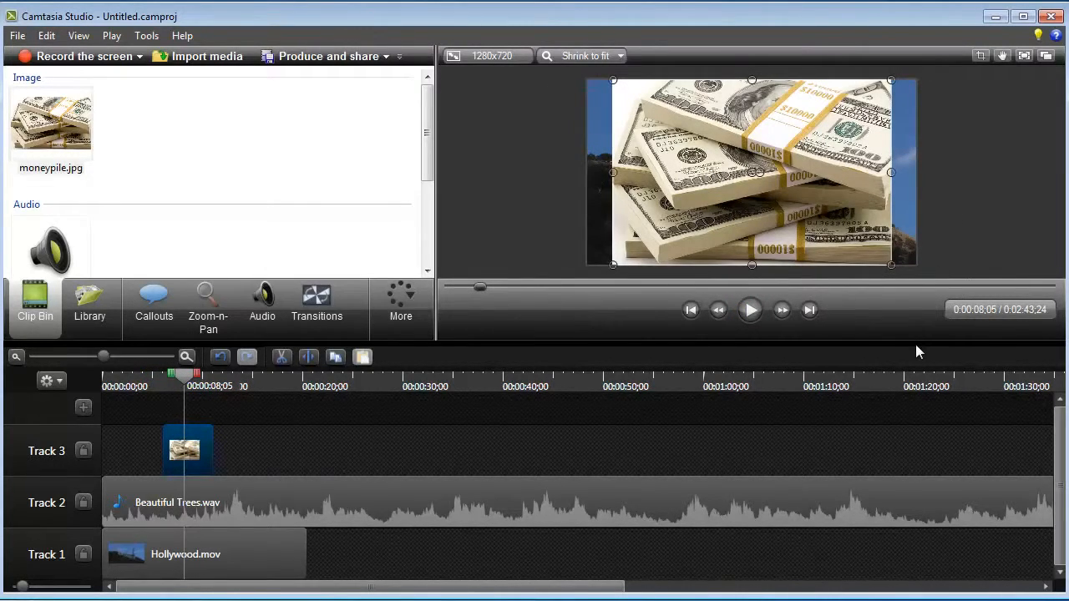
drag(916, 352, 907, 409)
drag(913, 342, 926, 324)
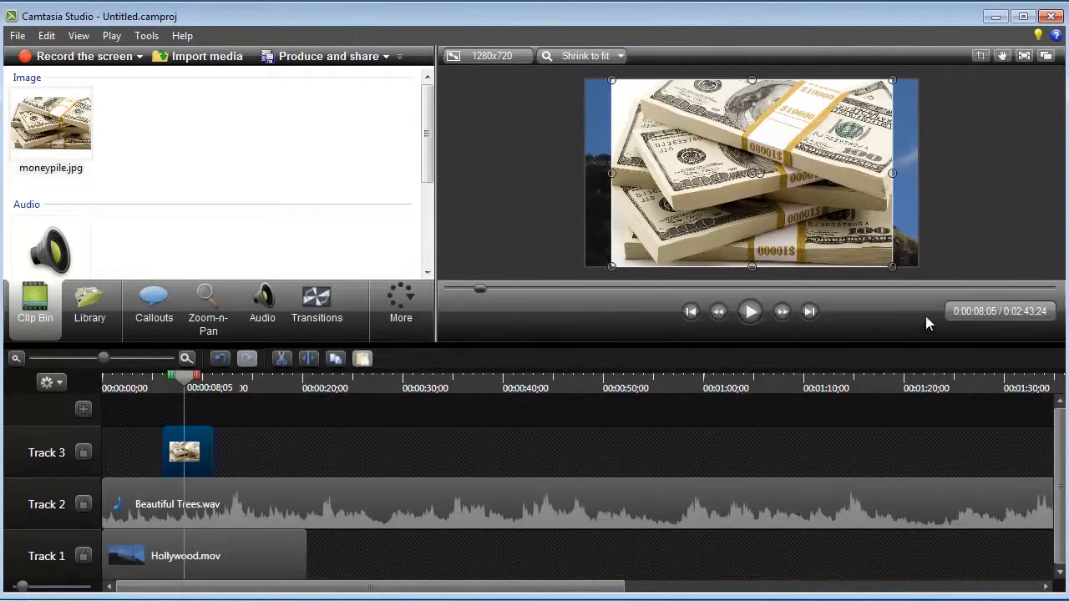
drag(901, 276, 665, 144)
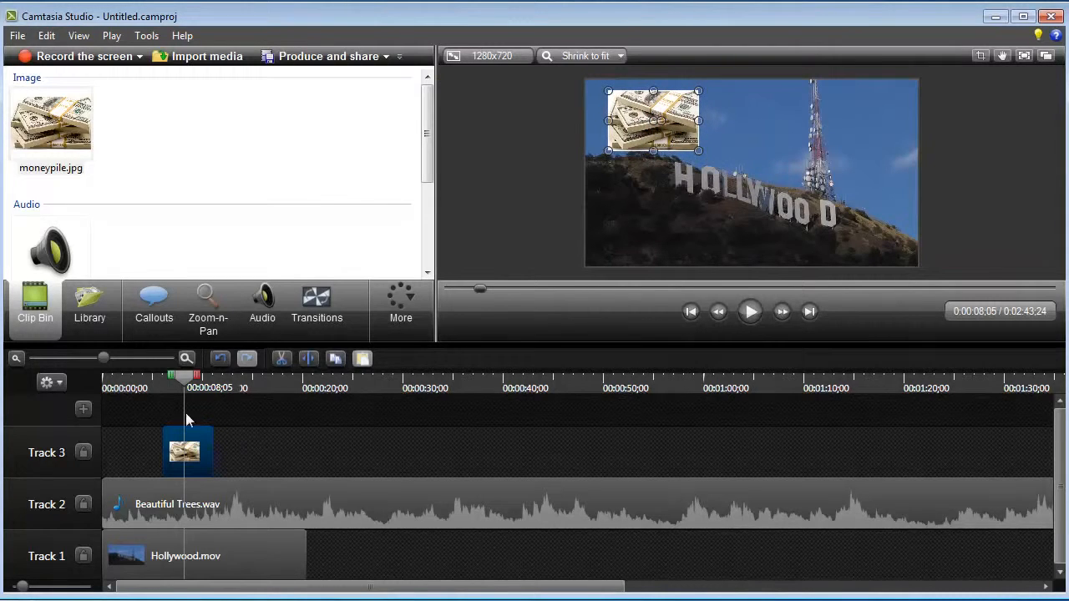
- Play the timeline from about 3 seconds until the money image comes in, and pause
drag(185, 378, 132, 377)
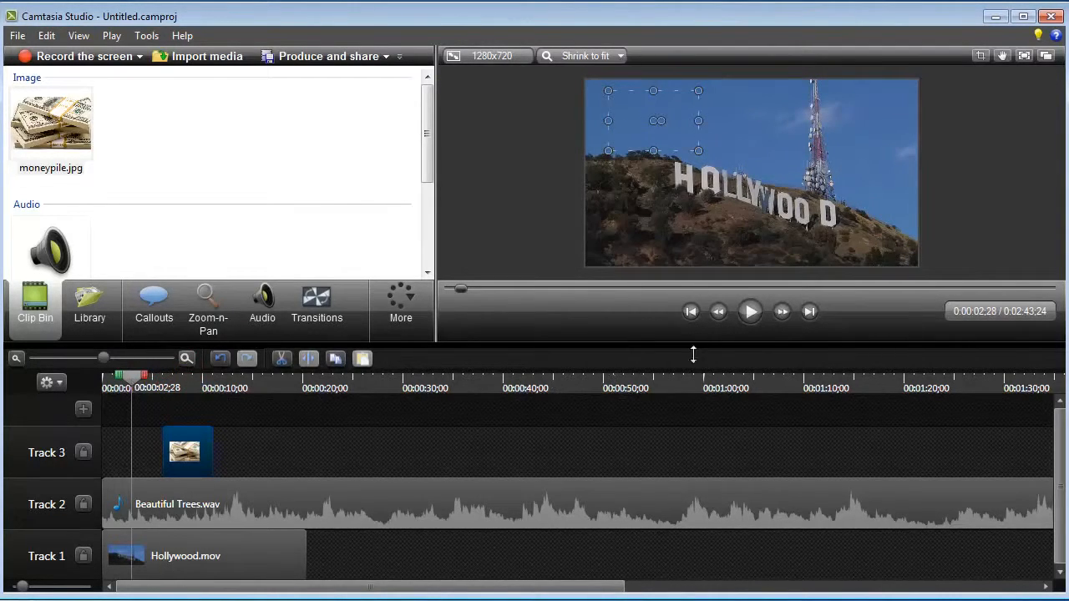
click(749, 311)
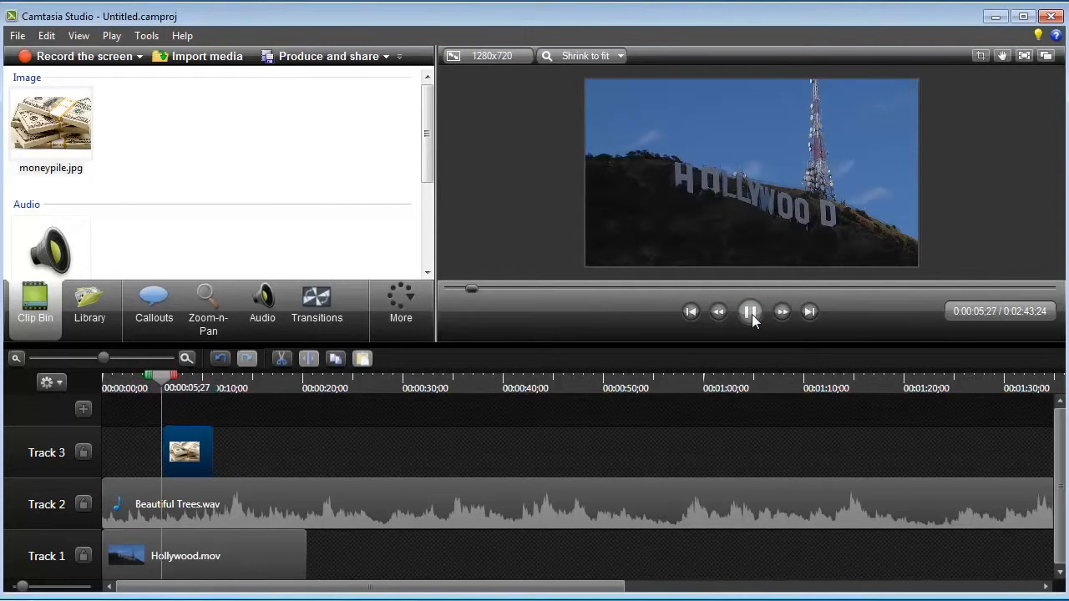
click(752, 314)
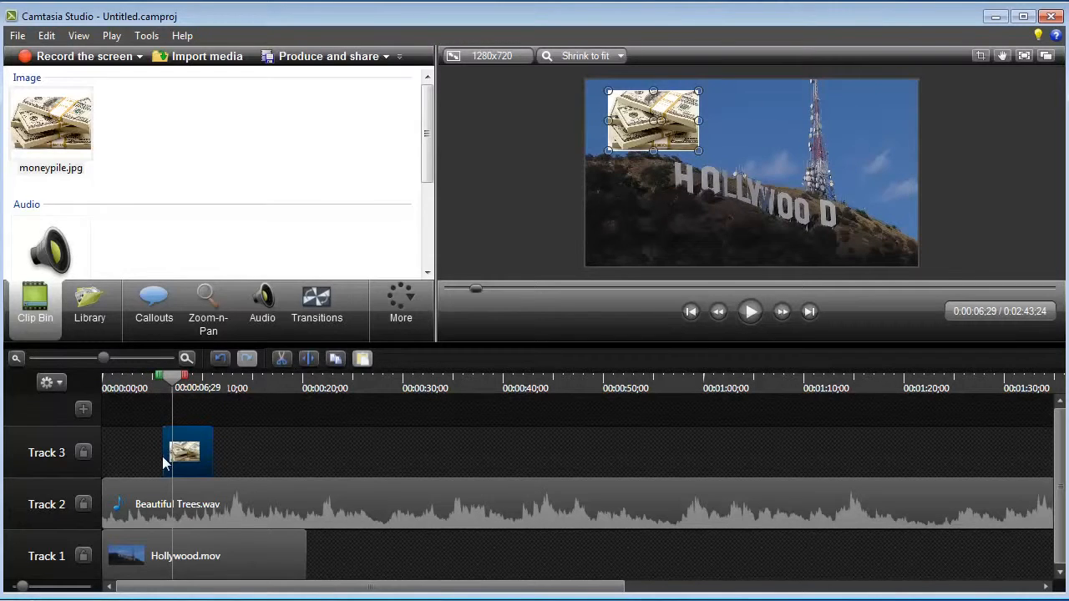
- Add the callout text MONEY to the image on Track 3 and make it bold
click(190, 449)
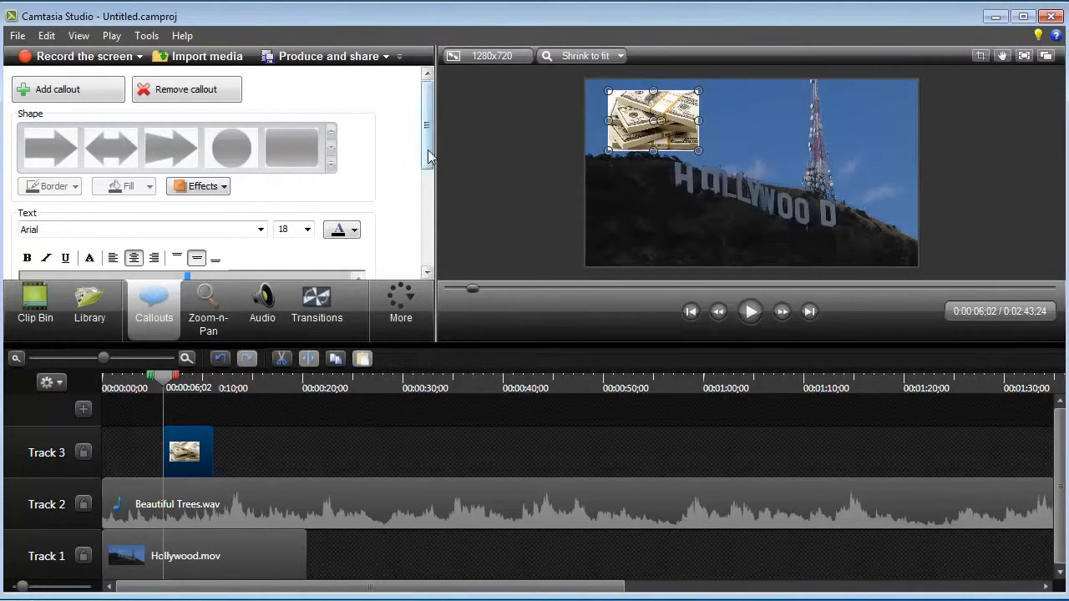
drag(429, 157, 429, 182)
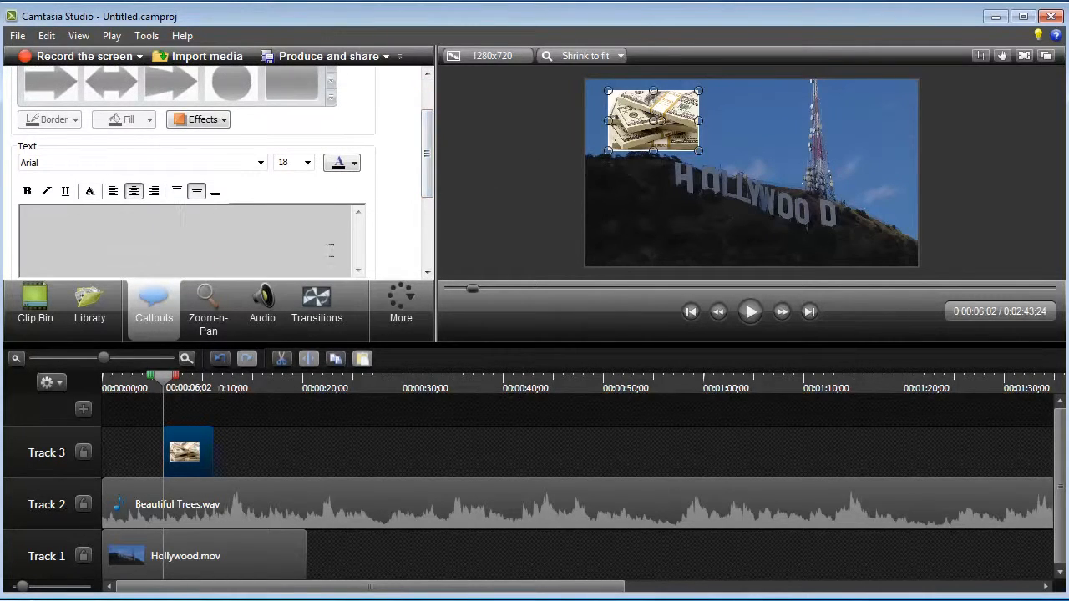
text(MONEY)
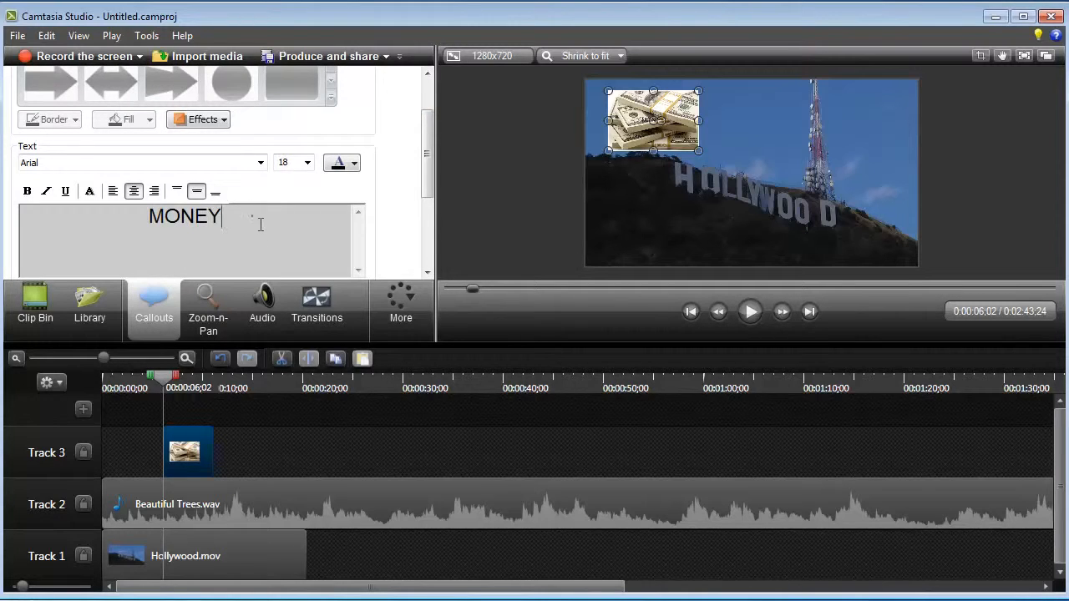
drag(260, 224, 158, 219)
click(26, 191)
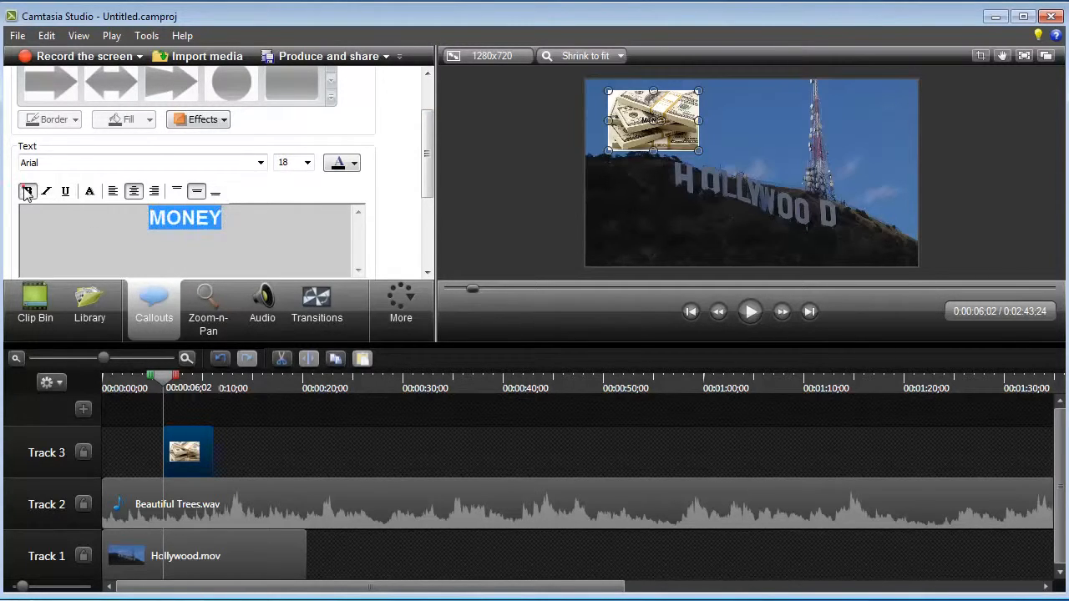
click(306, 235)
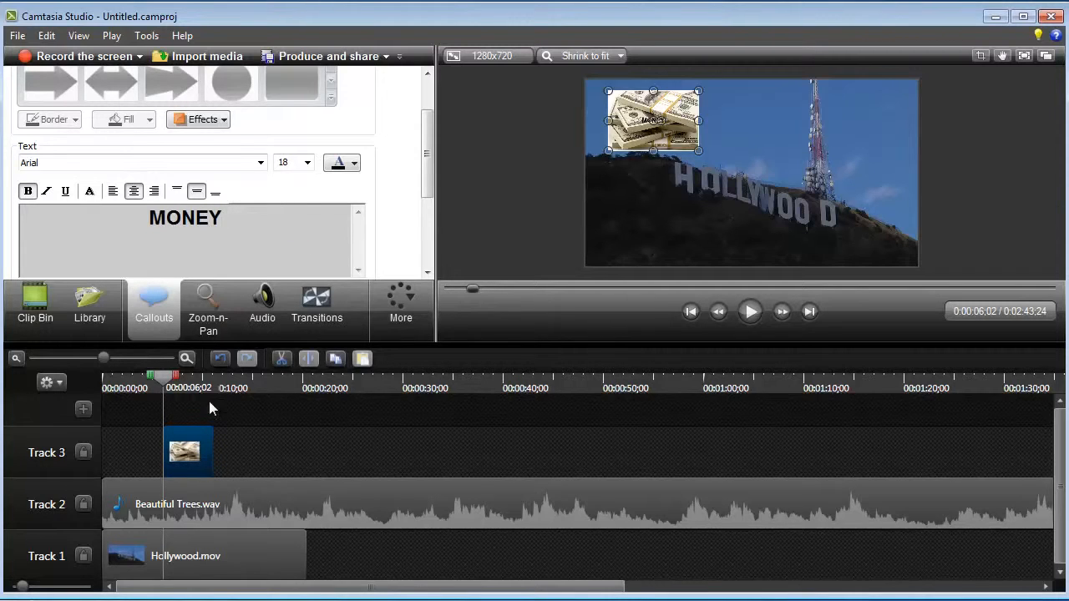
- Preview the captioned money image briefly and set the MONEY text's font size to 48
click(750, 312)
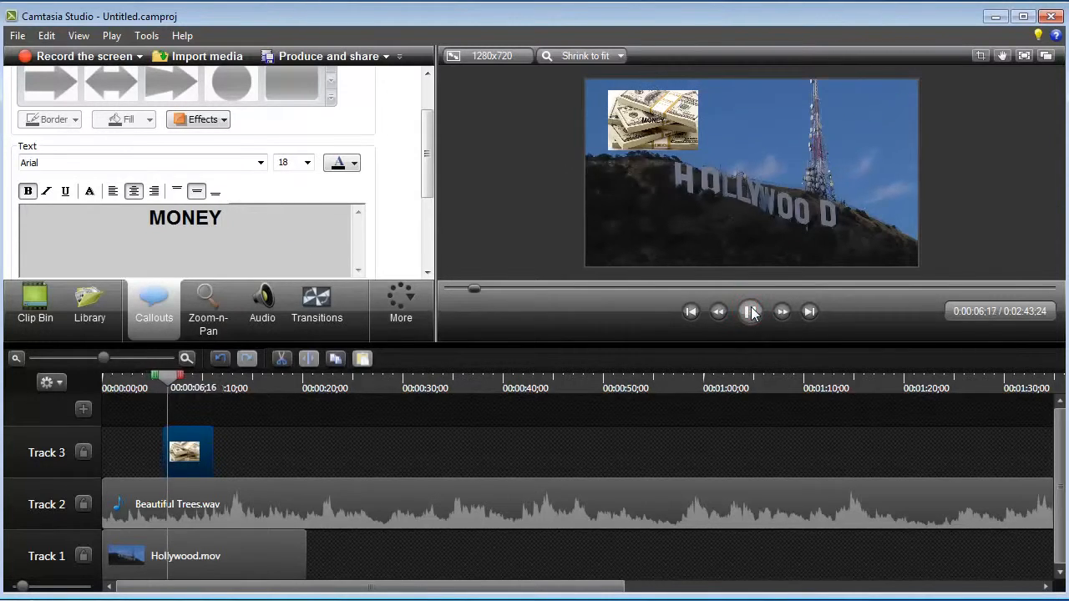
drag(277, 223, 147, 219)
click(308, 162)
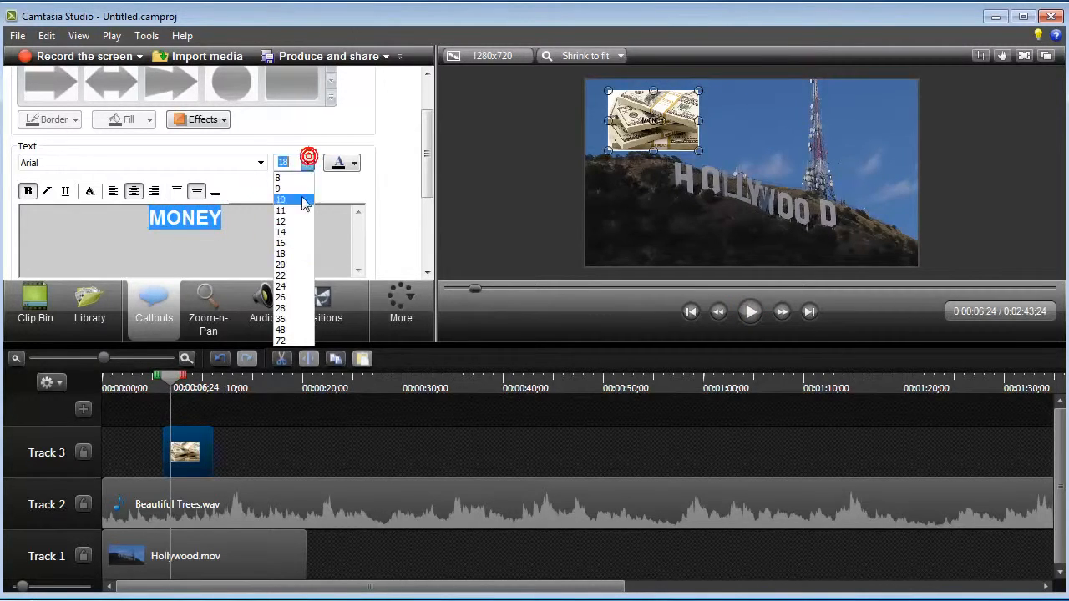
click(294, 330)
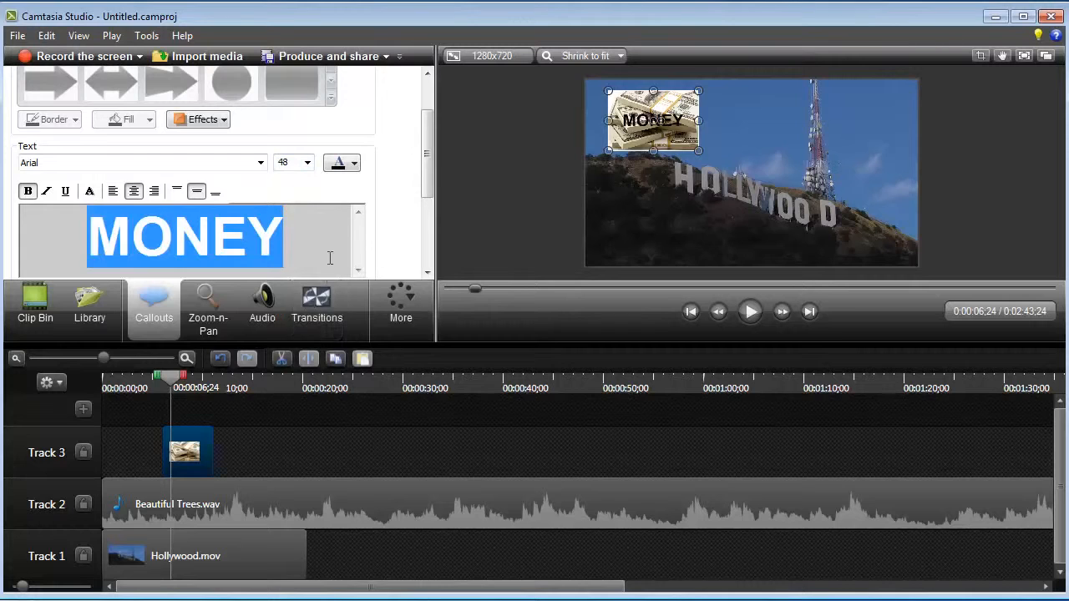
- Add a Fade transition to the beginning of the money image on Track 3
click(195, 450)
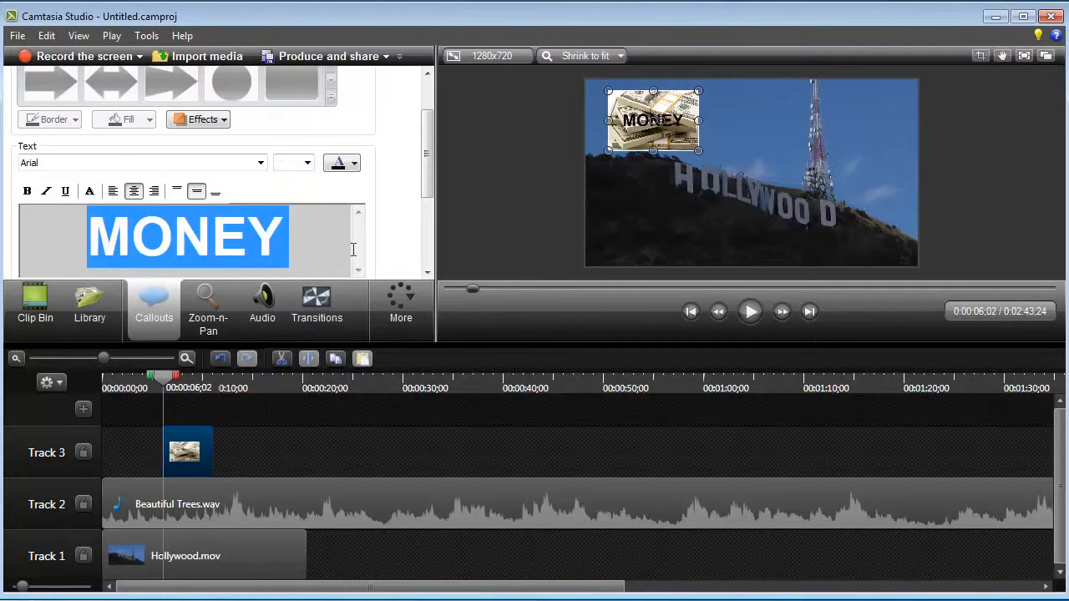
drag(426, 170, 424, 230)
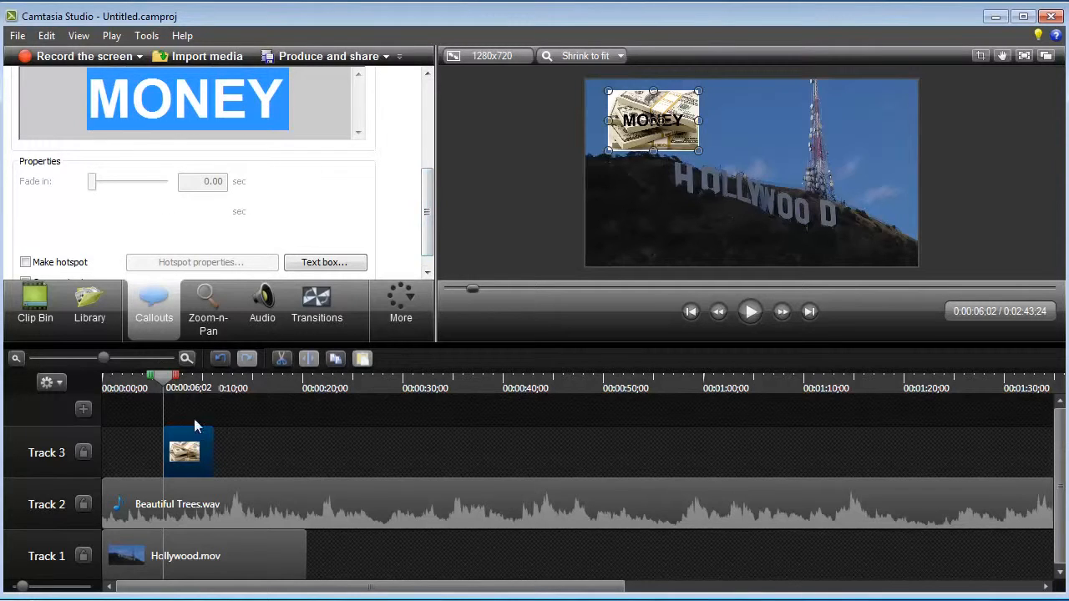
drag(164, 382, 175, 382)
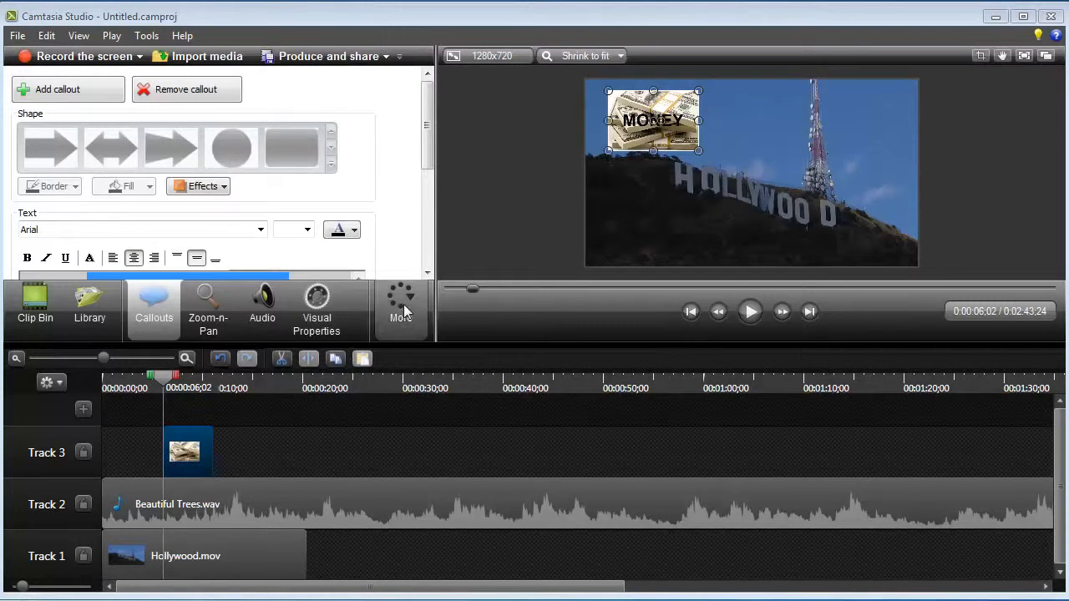
click(410, 294)
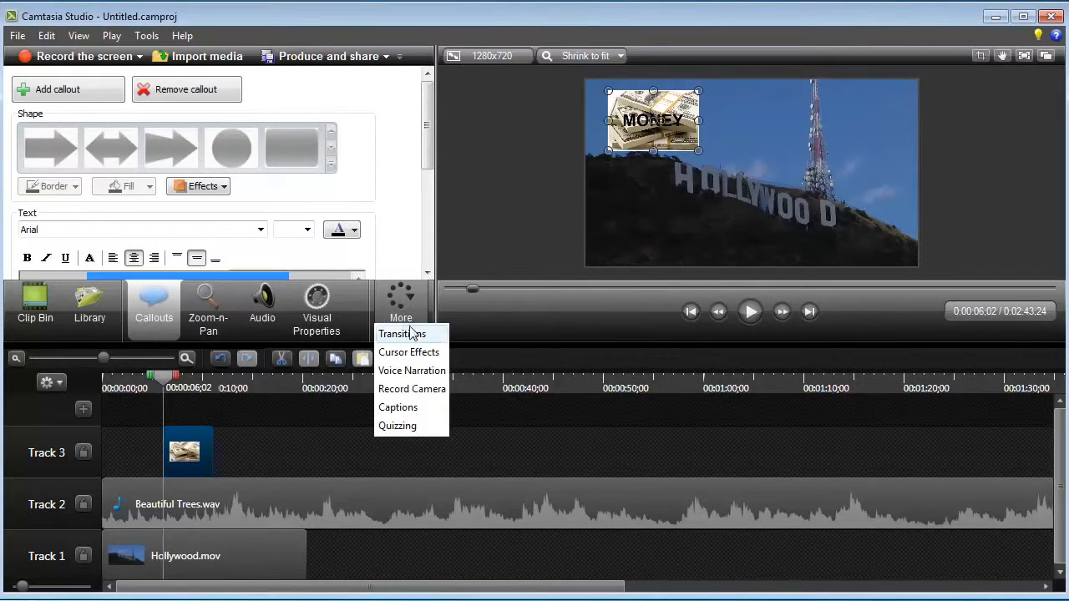
click(410, 334)
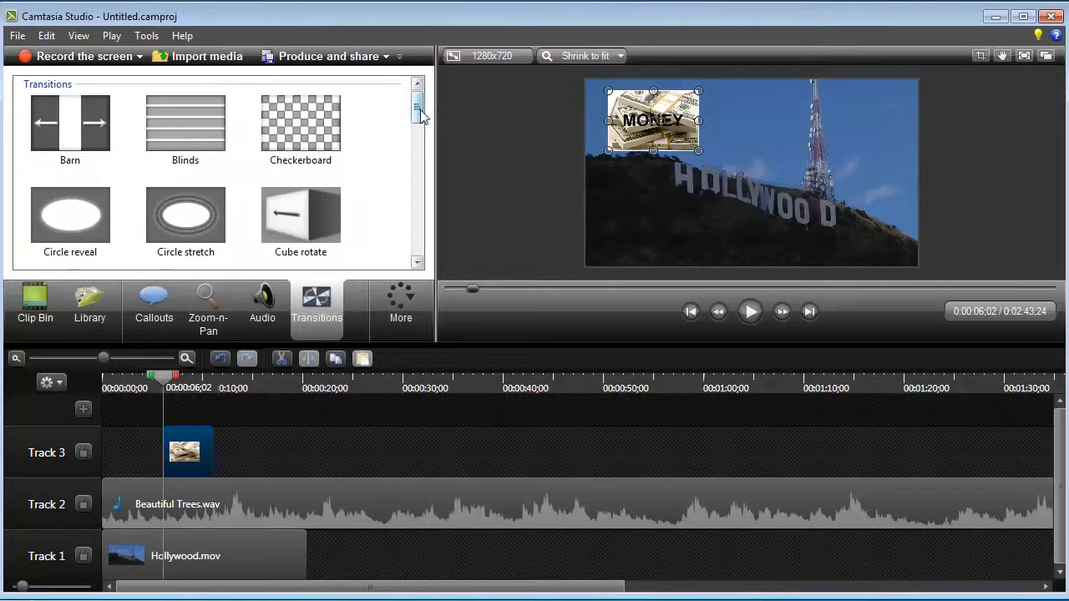
drag(418, 102, 419, 142)
click(200, 157)
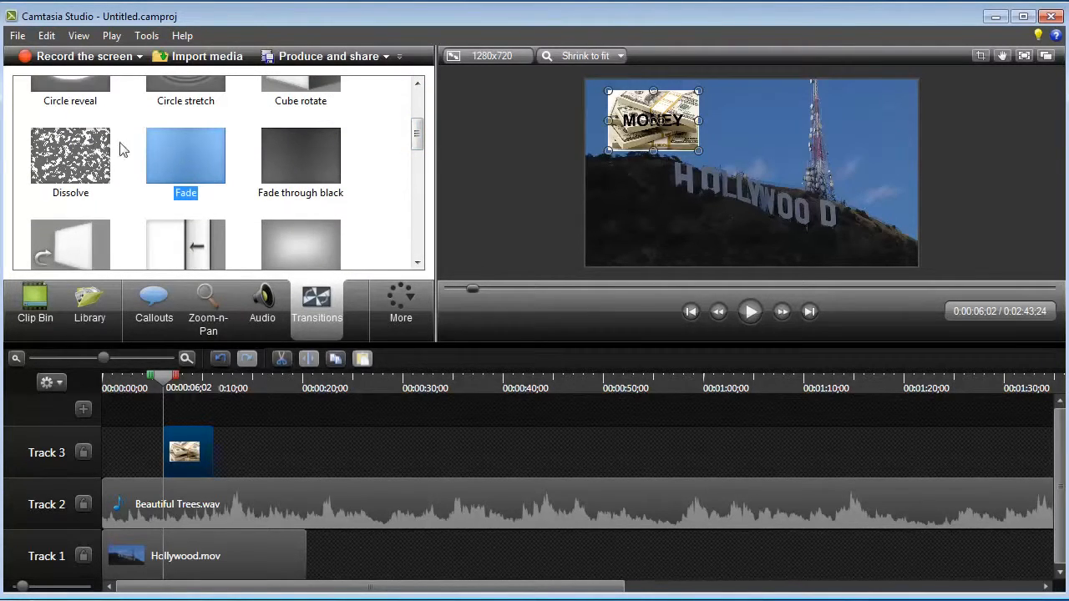
mouse_move(416, 142)
mouse_down()
mouse_move(417, 152)
mouse_move(417, 141)
mouse_up()
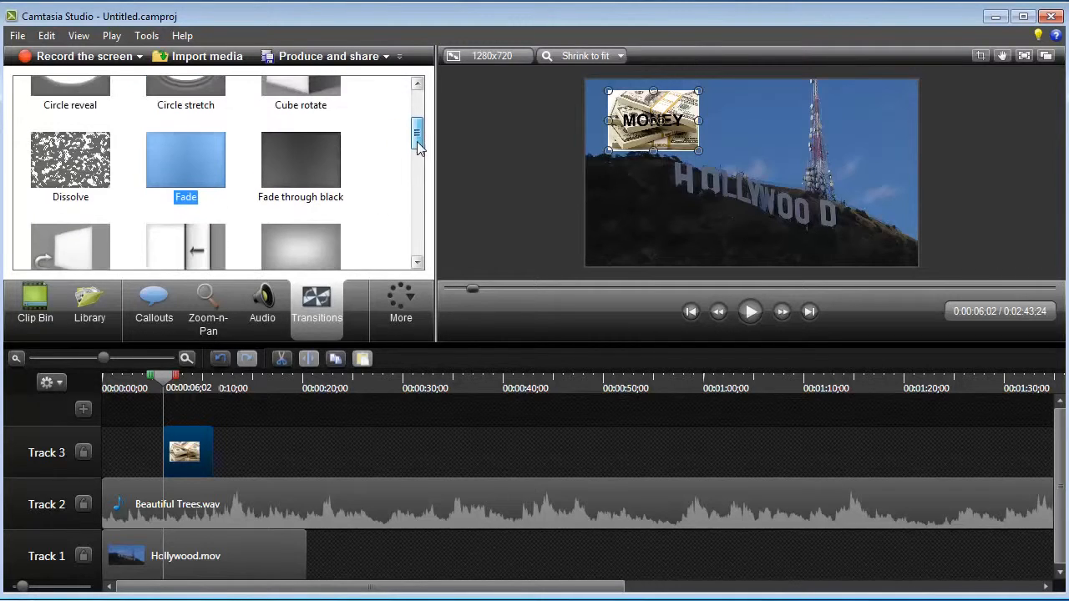
drag(183, 156, 167, 455)
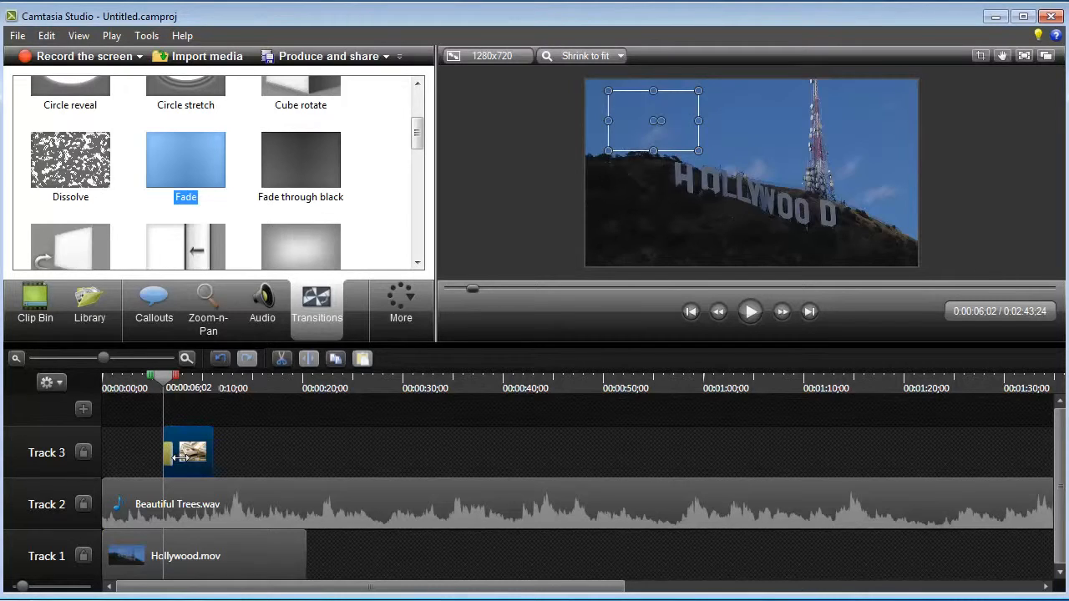
- Shorten the Fade transition at the start of the money image and play the timeline through it
drag(180, 458, 176, 458)
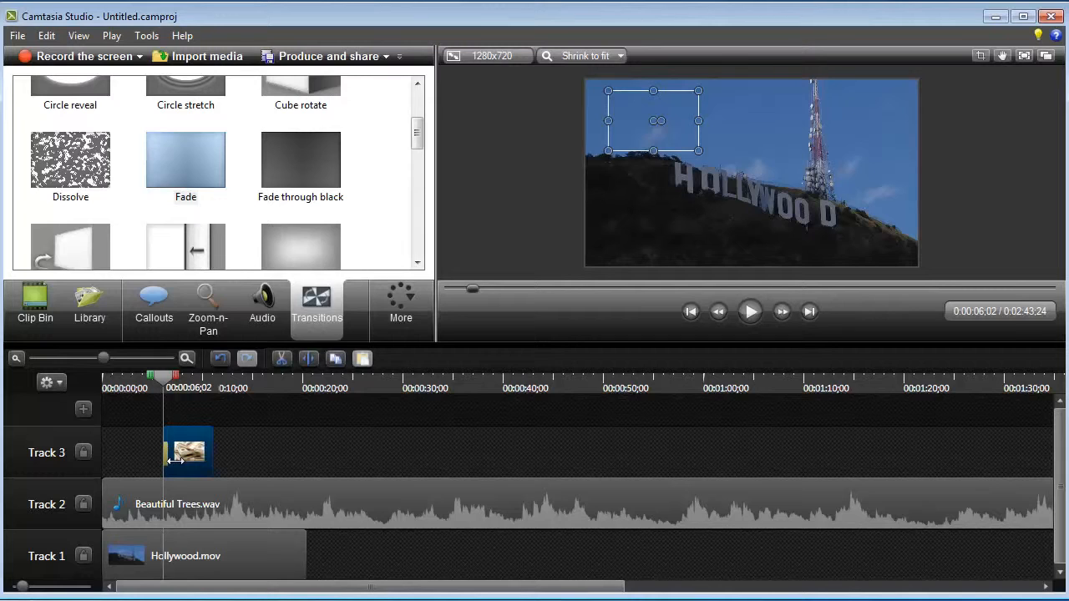
drag(175, 462, 174, 463)
drag(161, 391, 152, 390)
click(750, 311)
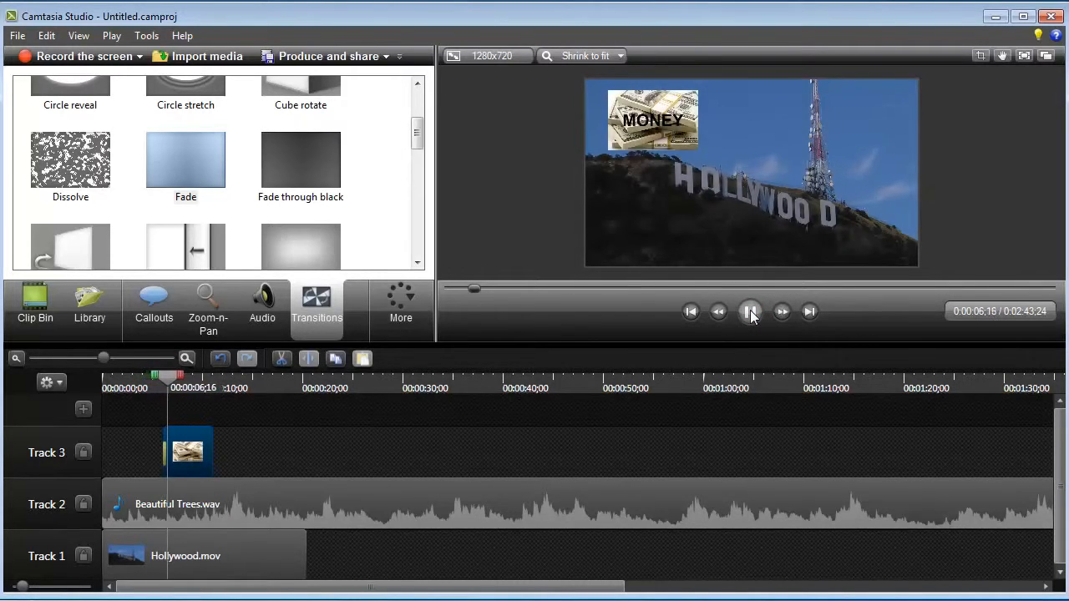
click(749, 311)
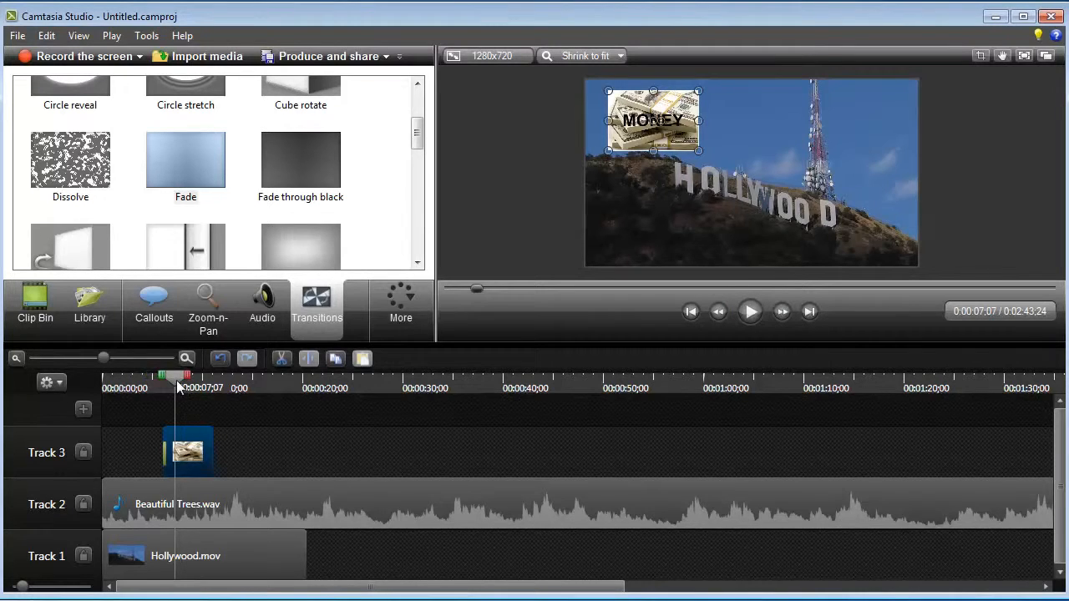
- Bring up the money image's visual properties, enlarge the preview area, and go to the visual effects options
double_click(192, 456)
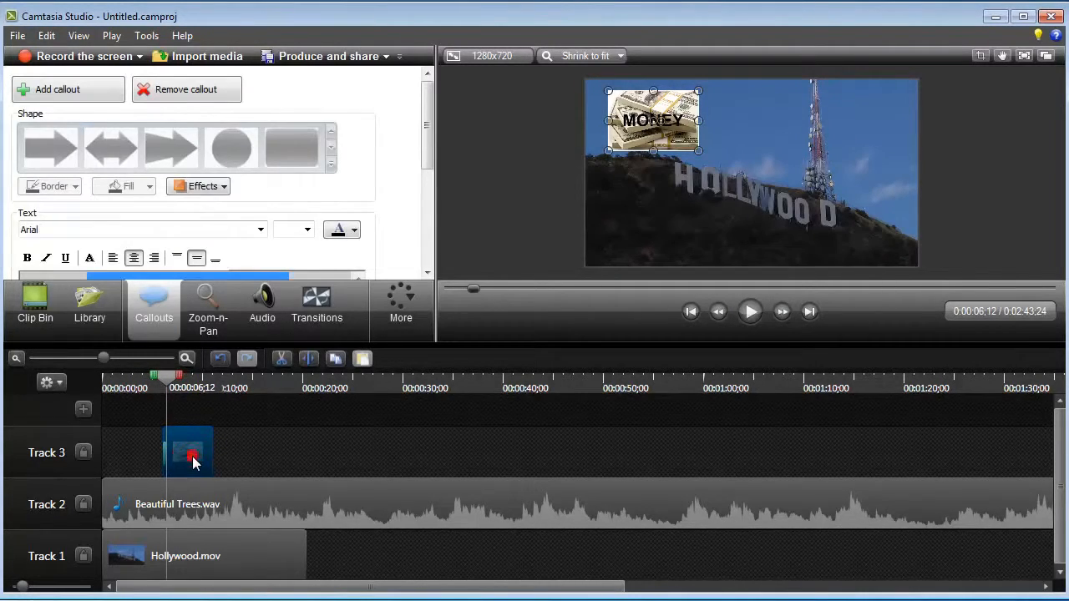
click(402, 301)
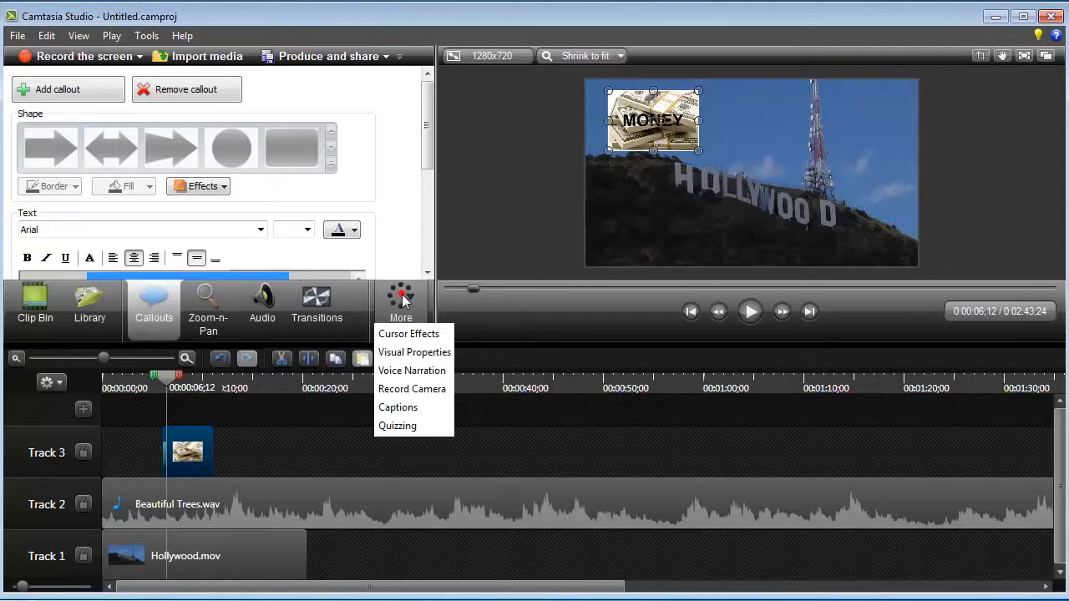
click(413, 352)
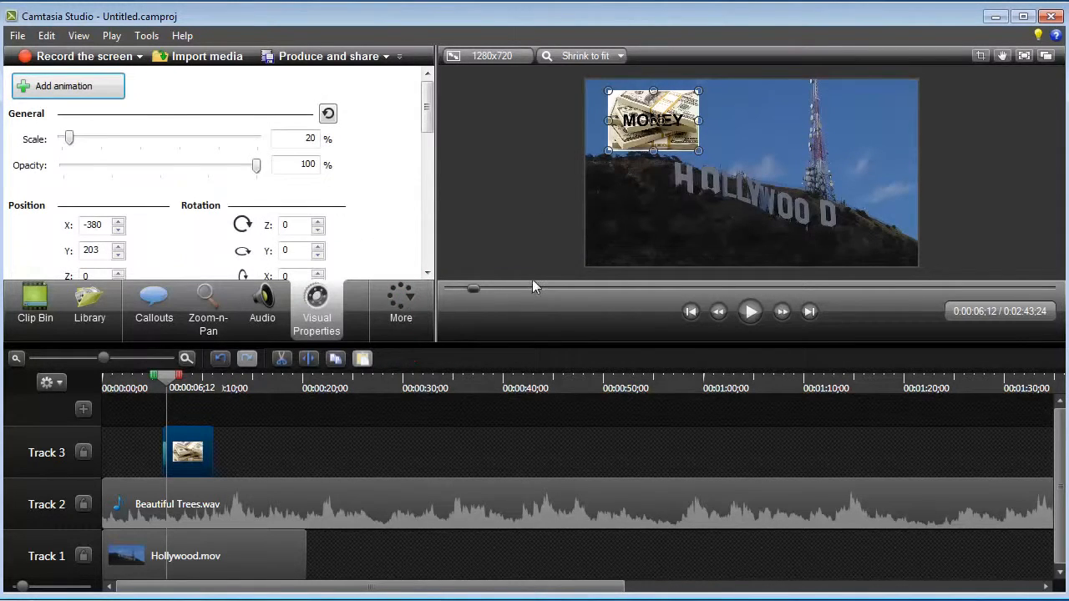
drag(567, 353, 568, 407)
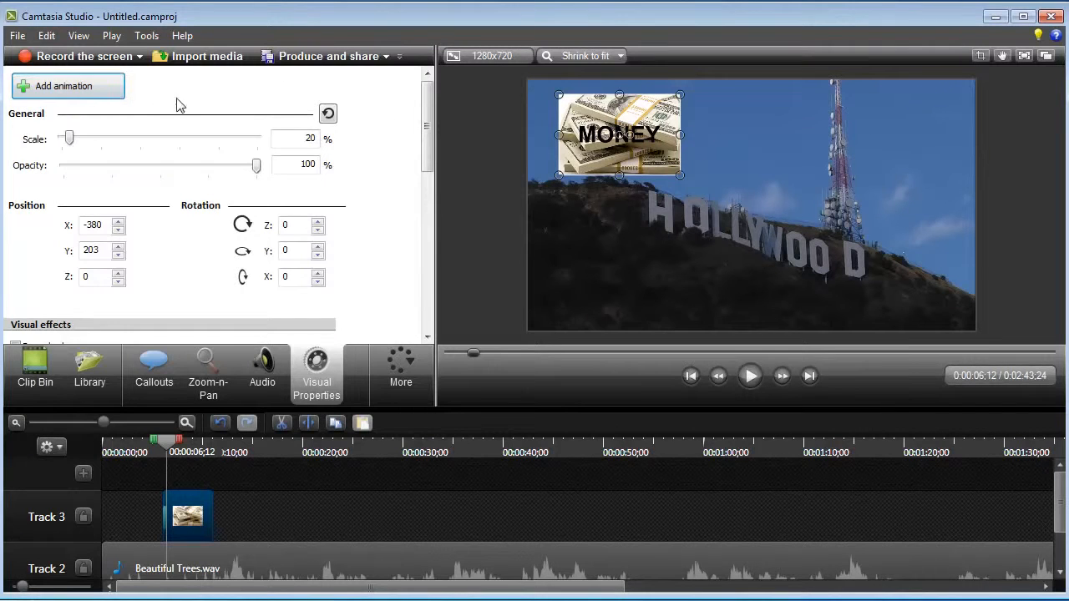
scroll(426, 138, down, 1)
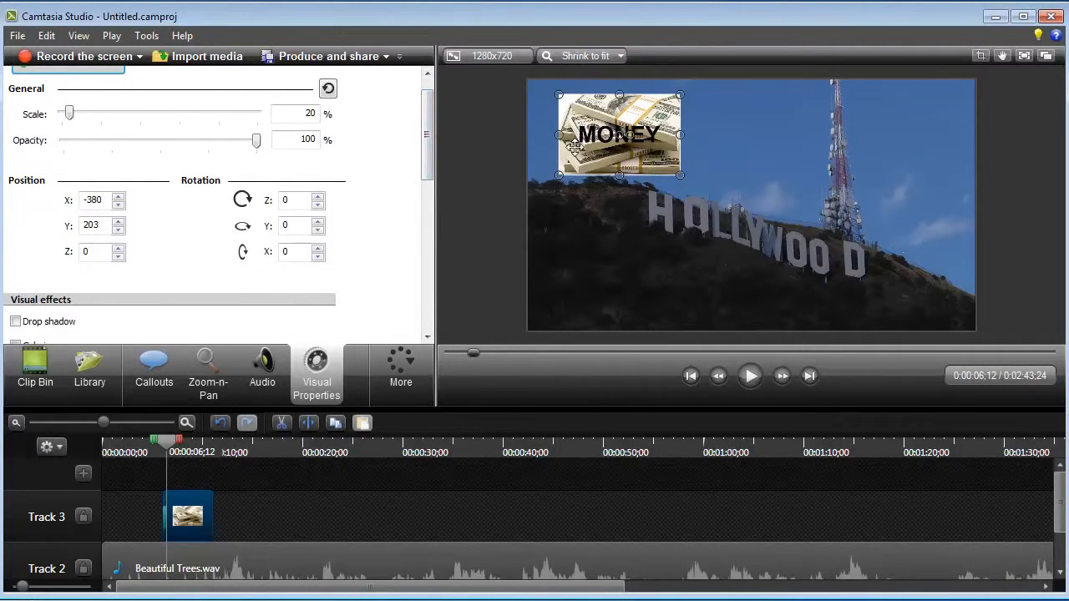
drag(427, 170, 425, 221)
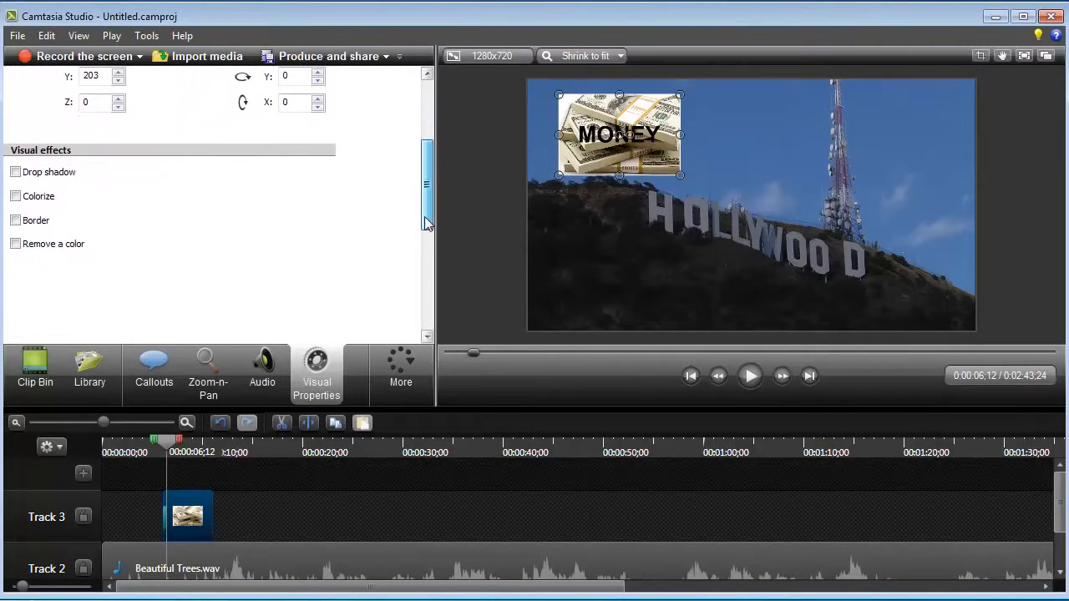
- Give the money image a white border and increase the border's thickness
click(15, 220)
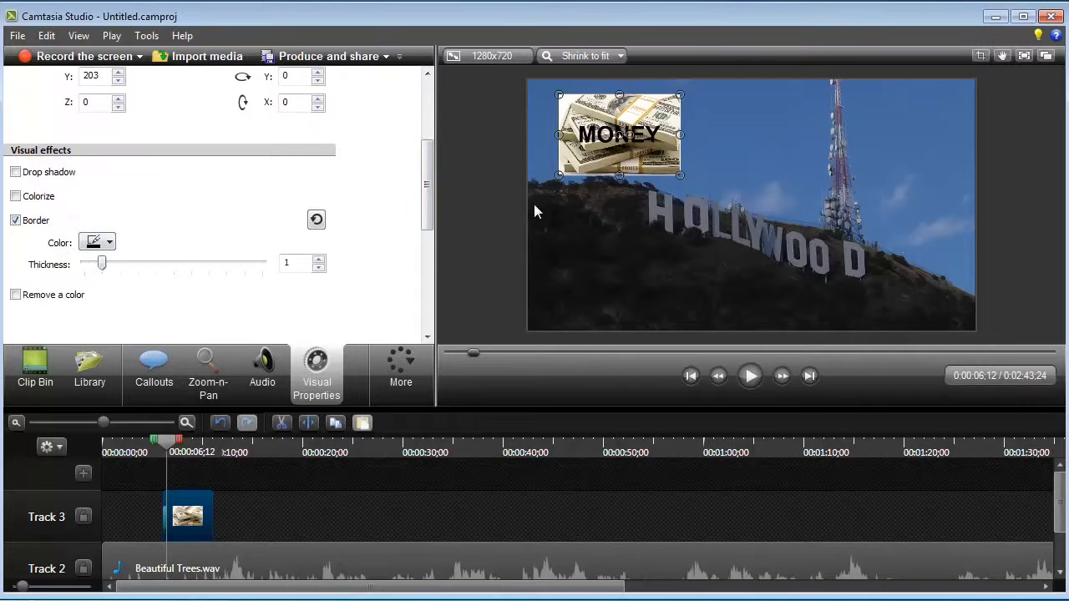
click(114, 244)
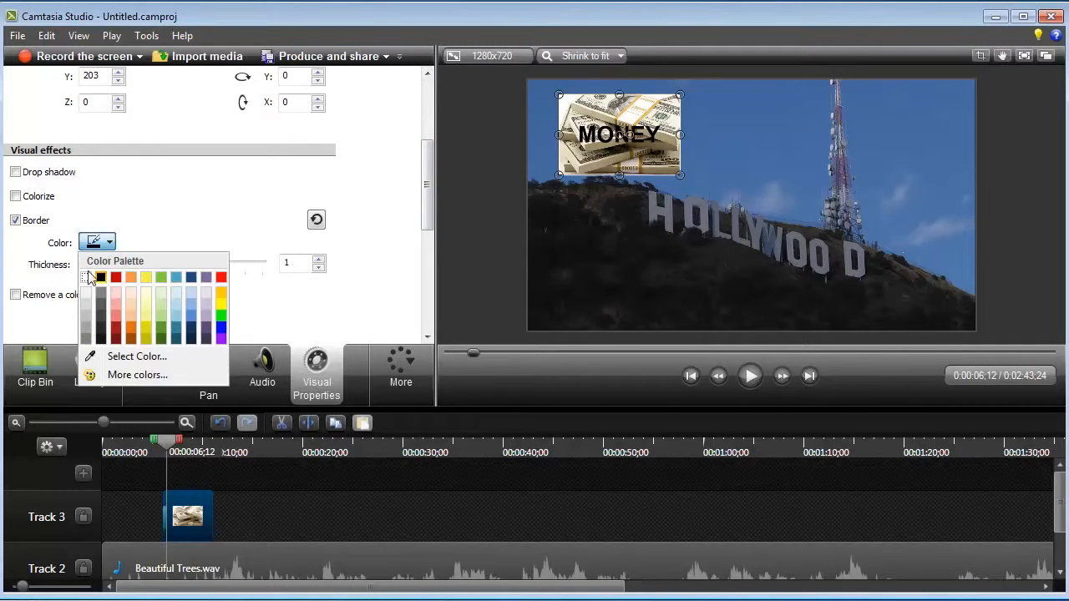
click(90, 282)
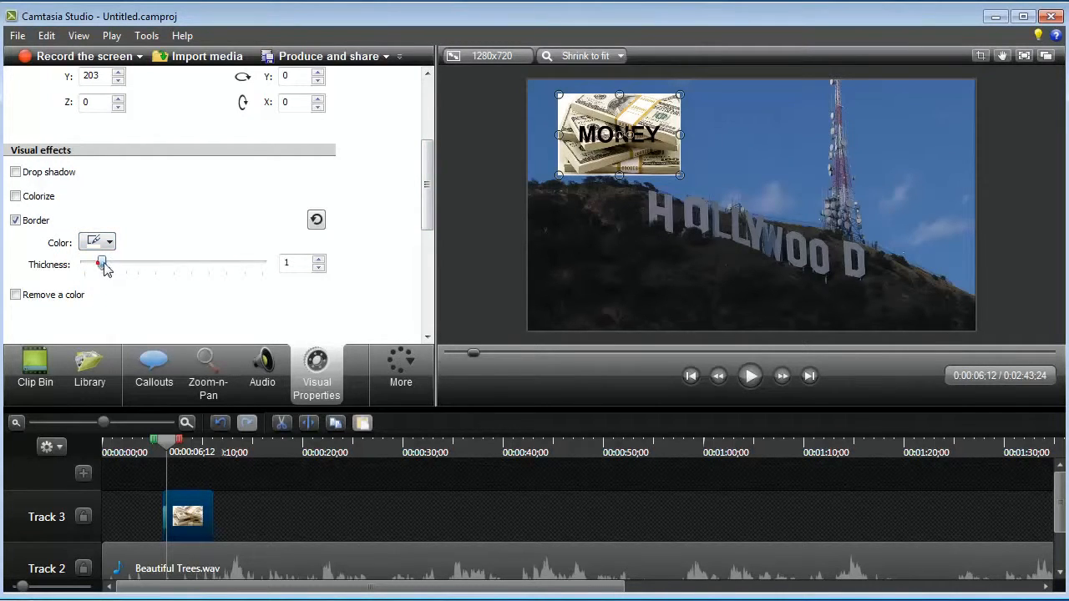
drag(103, 267, 167, 270)
click(644, 265)
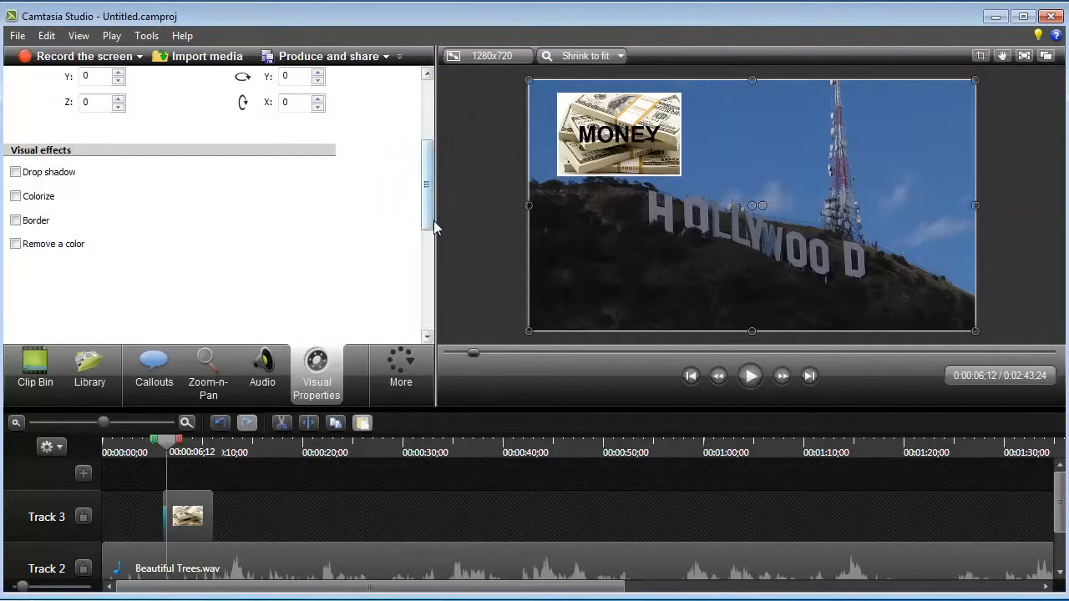
mouse_move(427, 214)
mouse_down()
mouse_move(434, 175)
mouse_move(437, 222)
mouse_up()
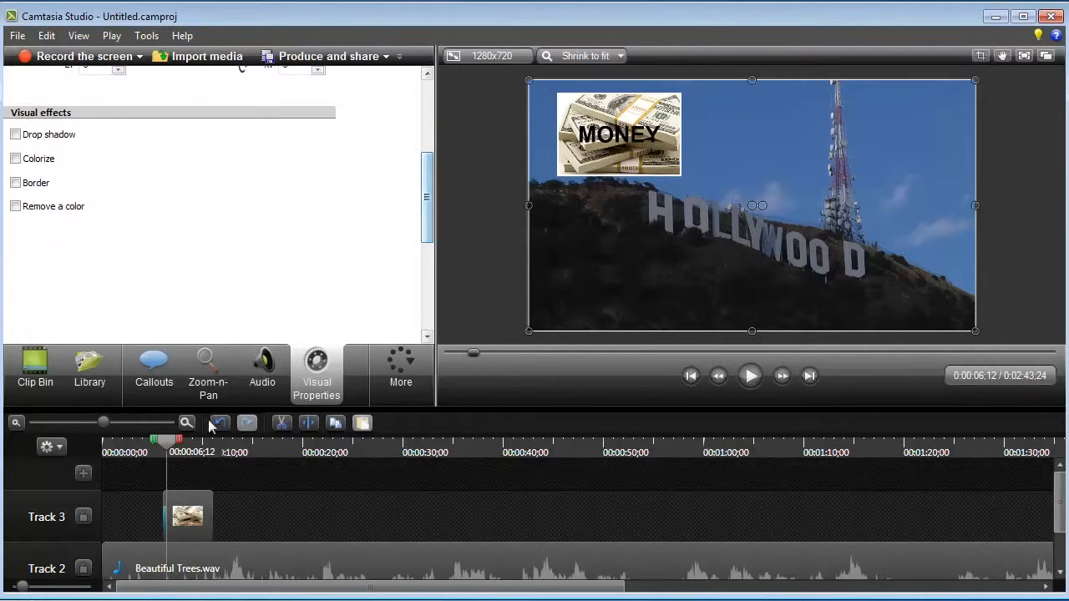
- Play the timeline from about 3 to about 8 seconds to preview the bordered money image fading in
drag(169, 443, 111, 448)
click(138, 451)
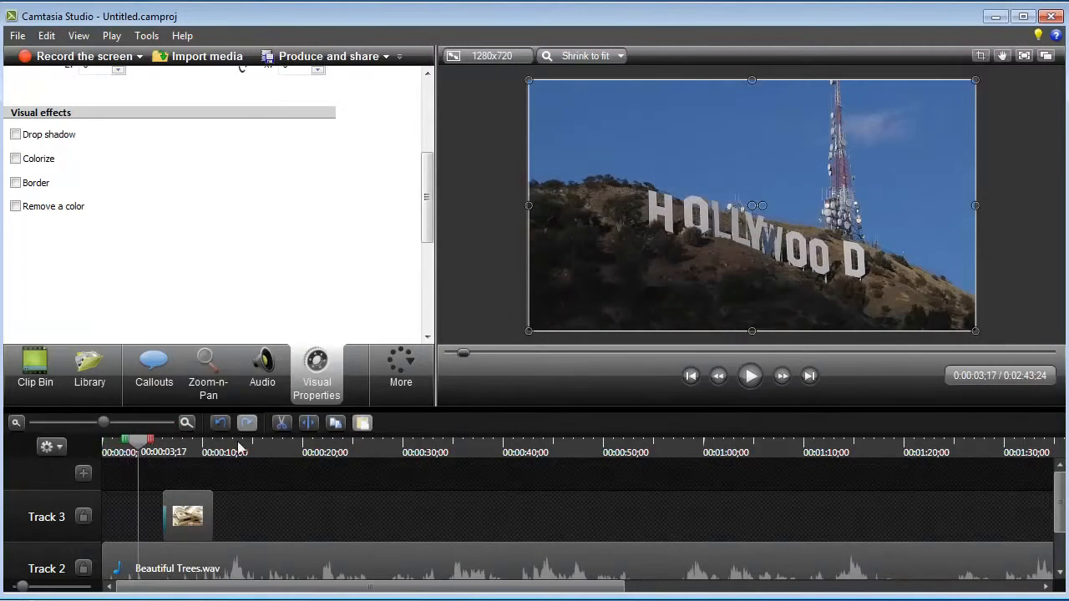
click(749, 375)
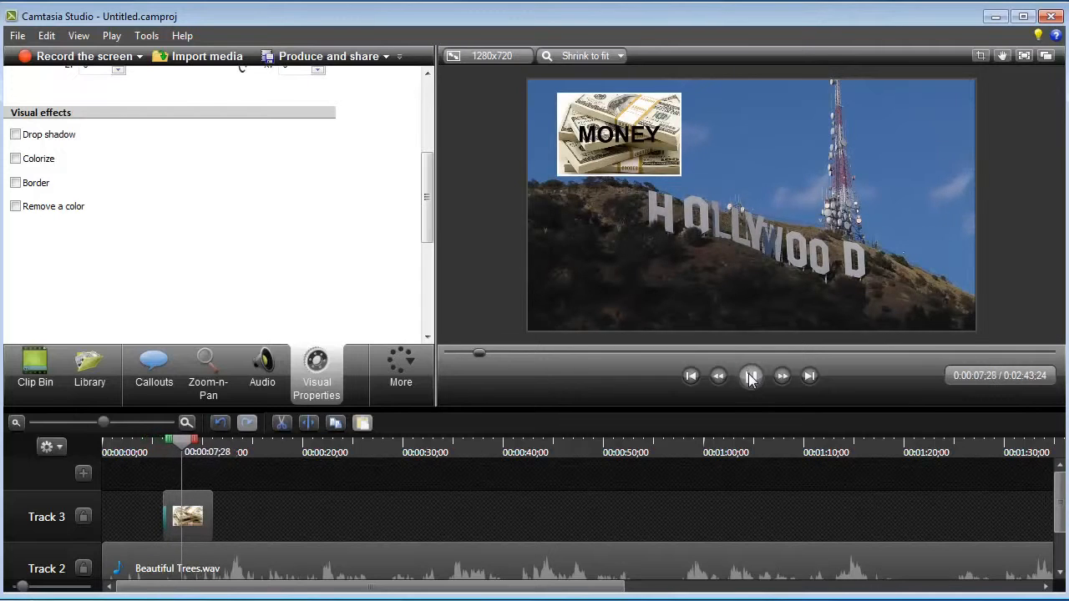
click(750, 376)
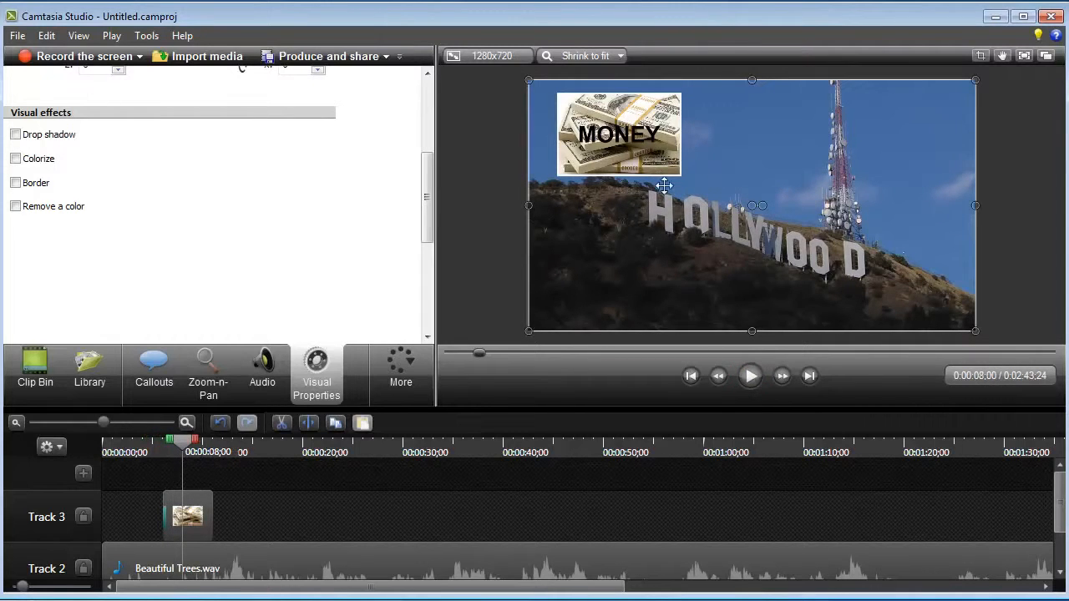
click(750, 377)
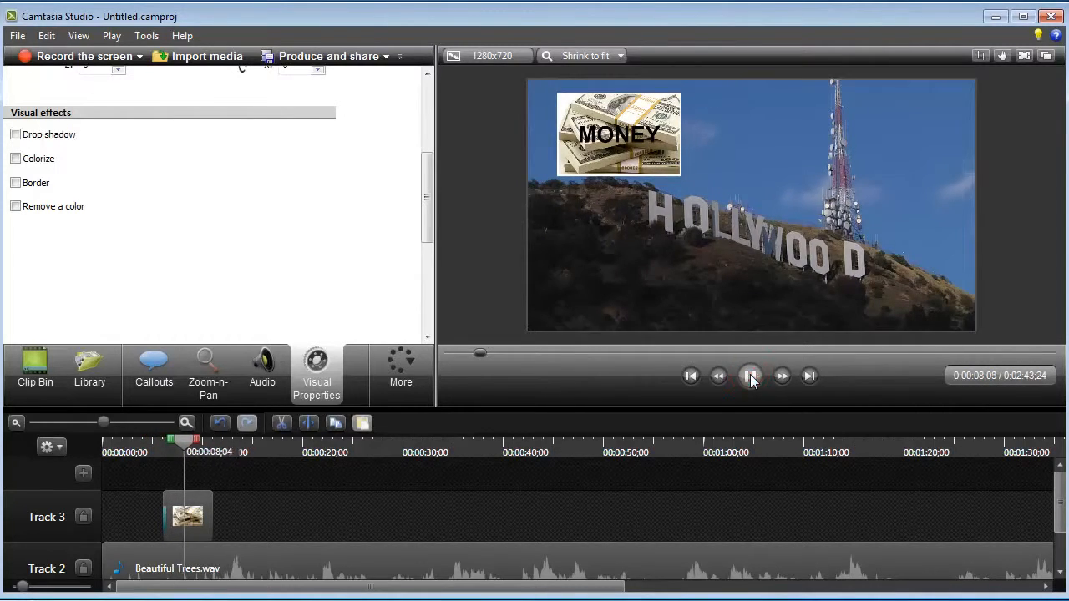
click(749, 377)
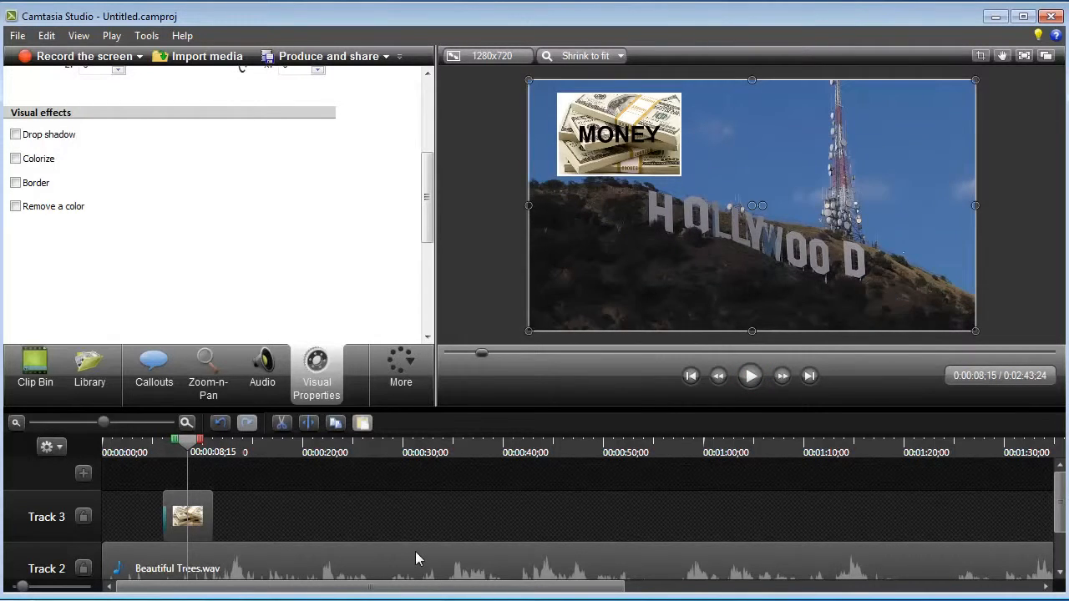
- Select the Beautiful Trees.wav clip on Track 2 and bring up the audio editing tools
click(36, 368)
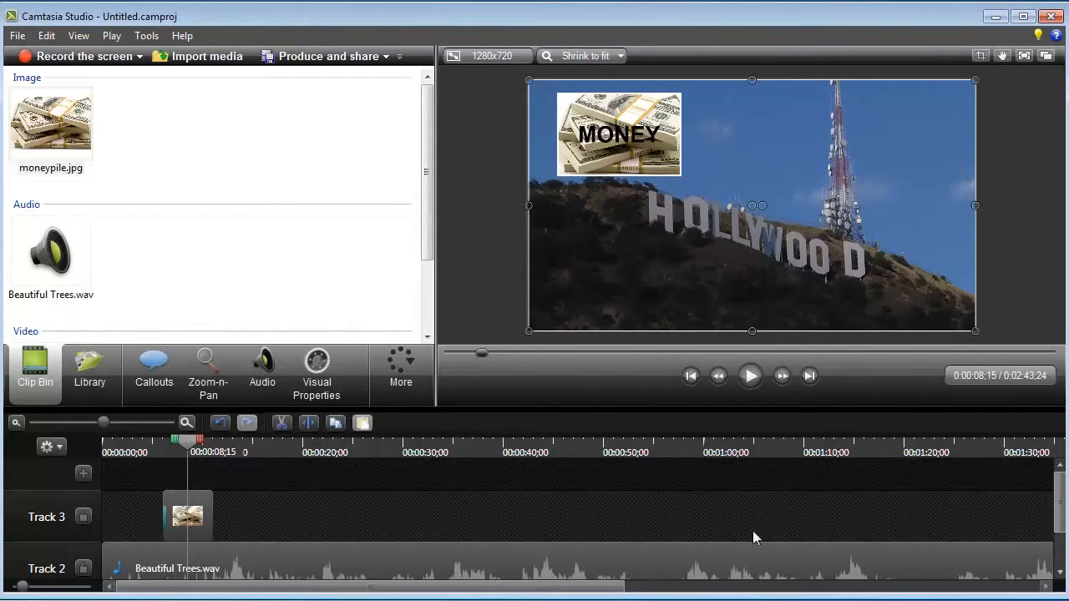
drag(1058, 517, 1058, 538)
click(388, 534)
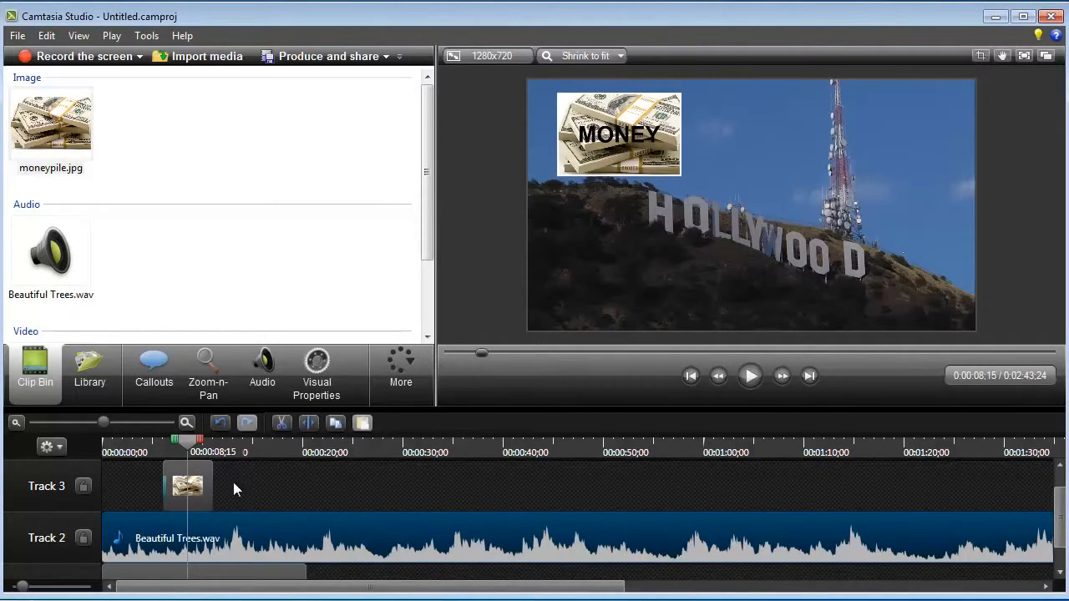
click(269, 388)
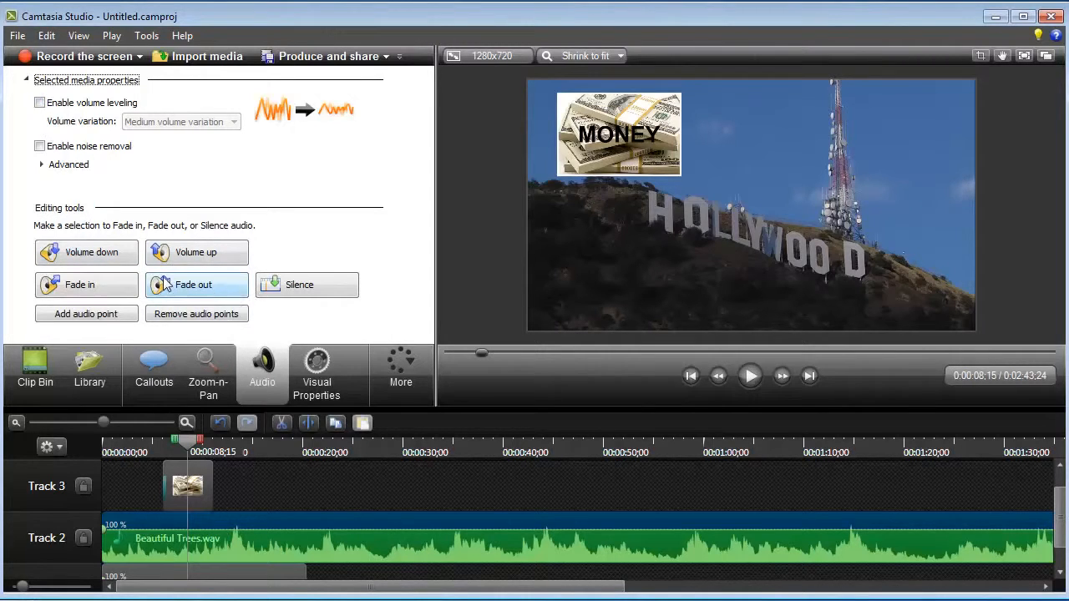
- Fade in the Beautiful Trees.wav music, extend the fade to about 13 seconds, and apply Fade in once more
click(85, 288)
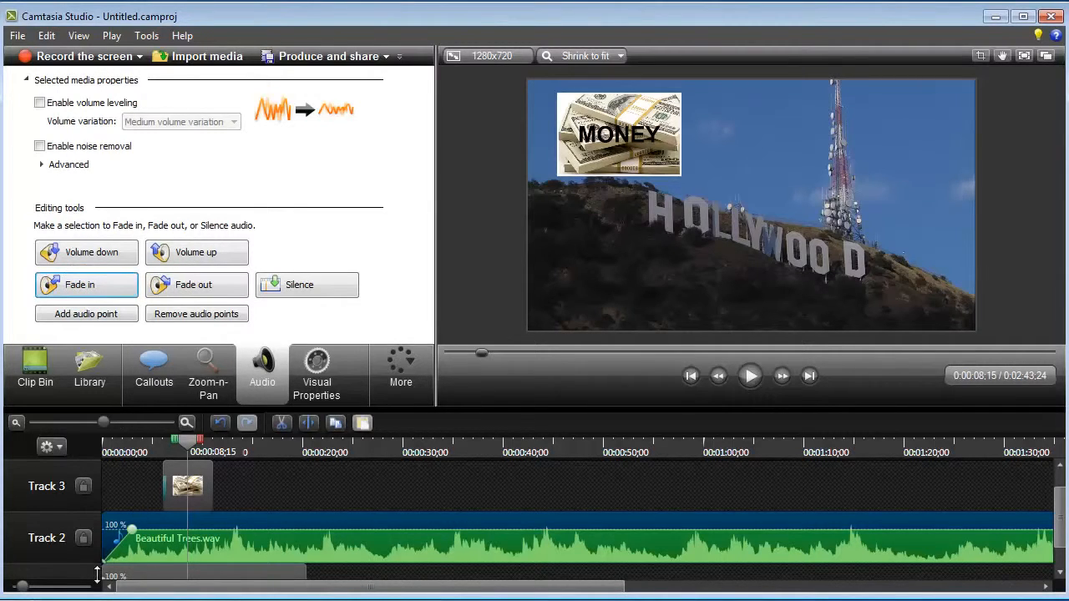
click(131, 529)
drag(137, 535, 236, 531)
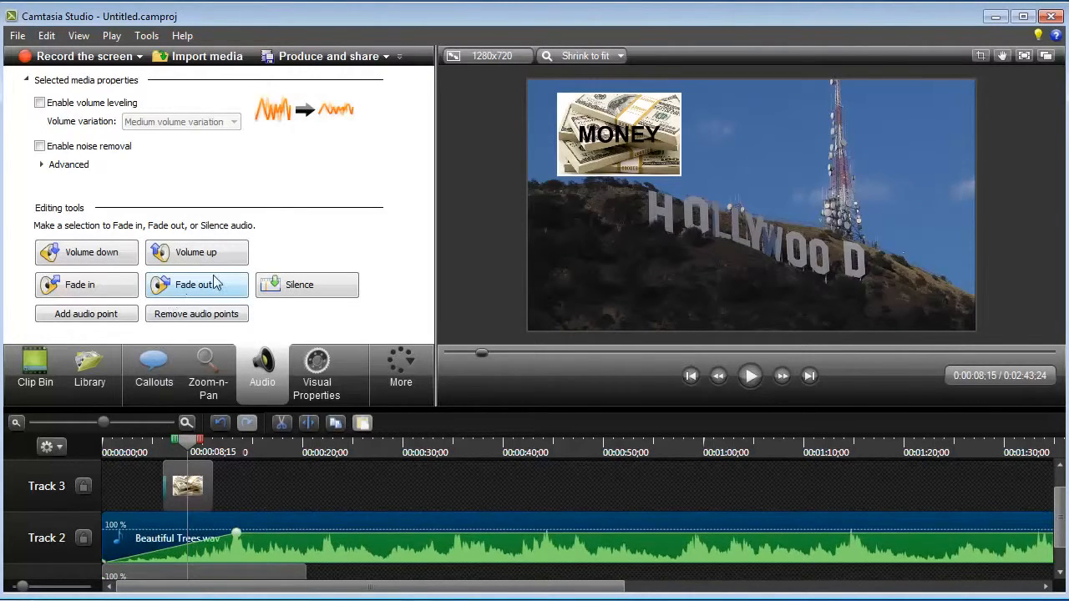
click(95, 292)
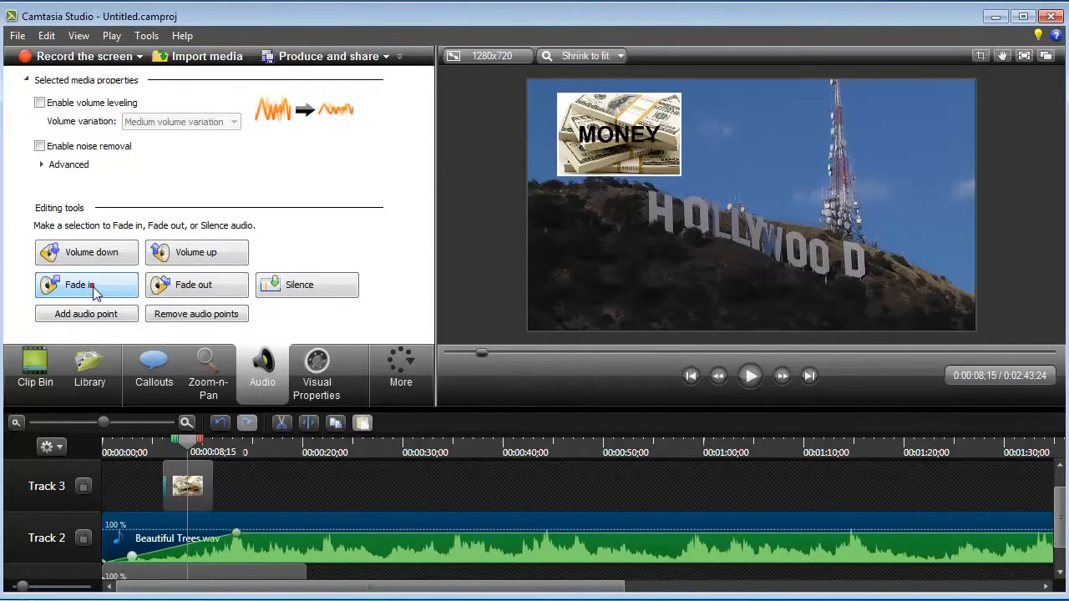
- Silence the Beautiful Trees.wav music on Track 2 and turn its volume up one step
click(298, 290)
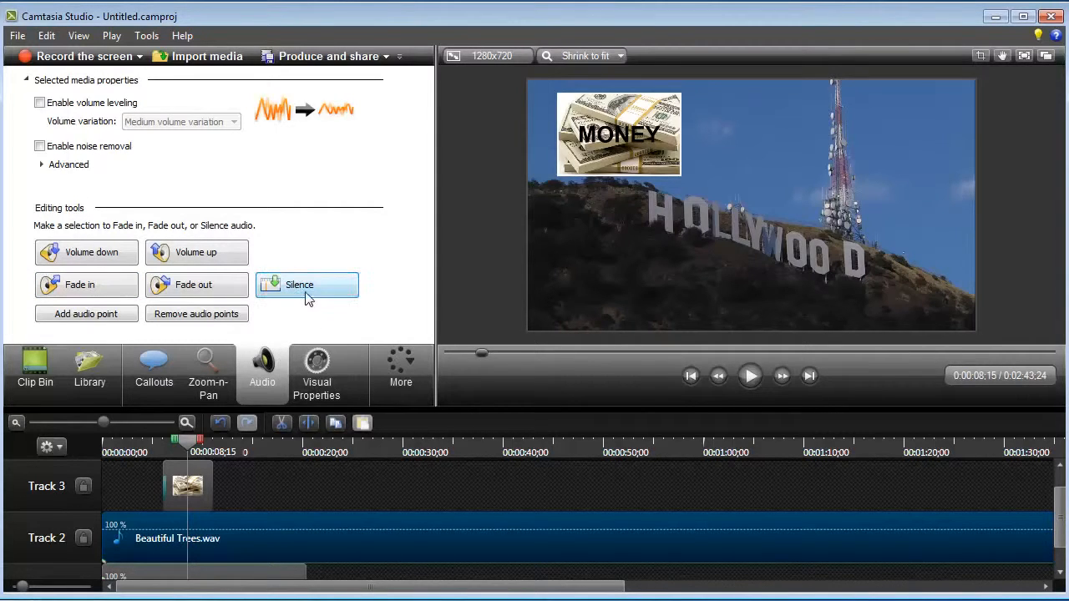
click(196, 258)
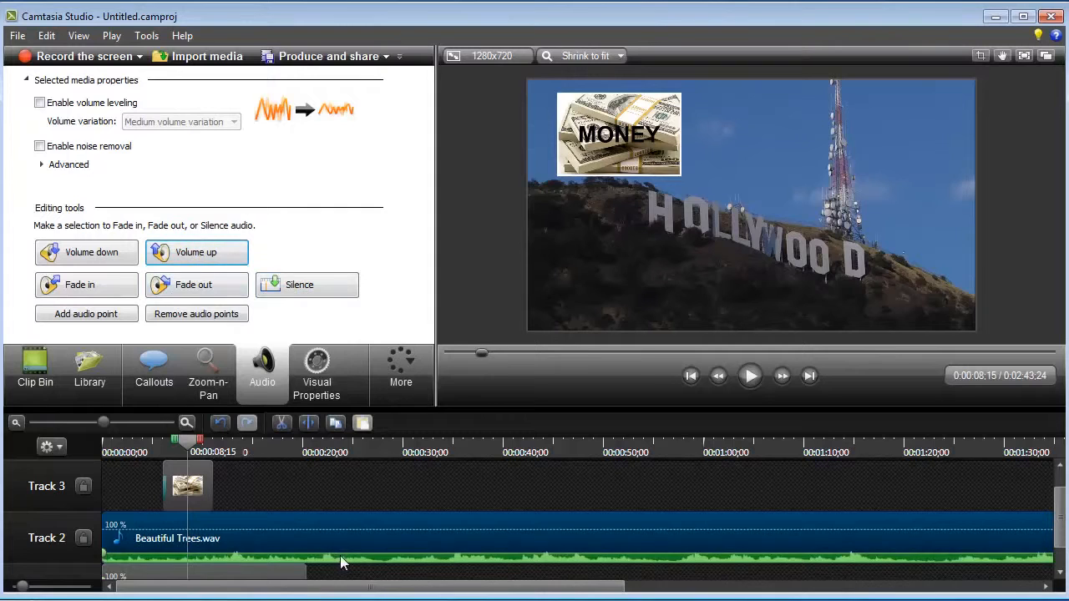
- Raise the volume of Beautiful Trees.wav on Track 2 and slightly adjust the Zoom-n-Pan frame at 0:00:08;15
drag(348, 551, 361, 542)
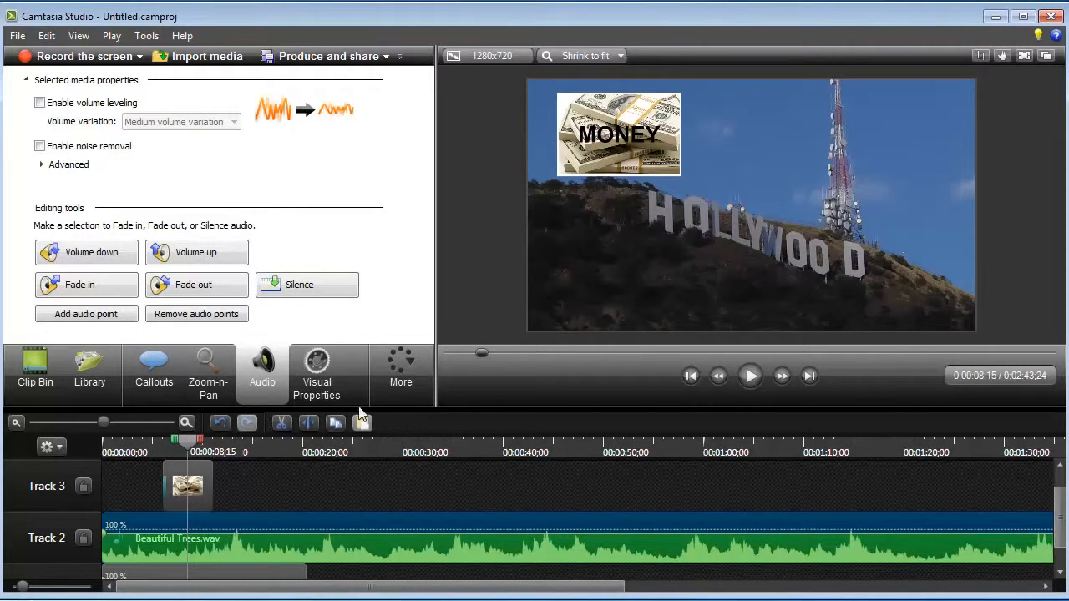
click(214, 386)
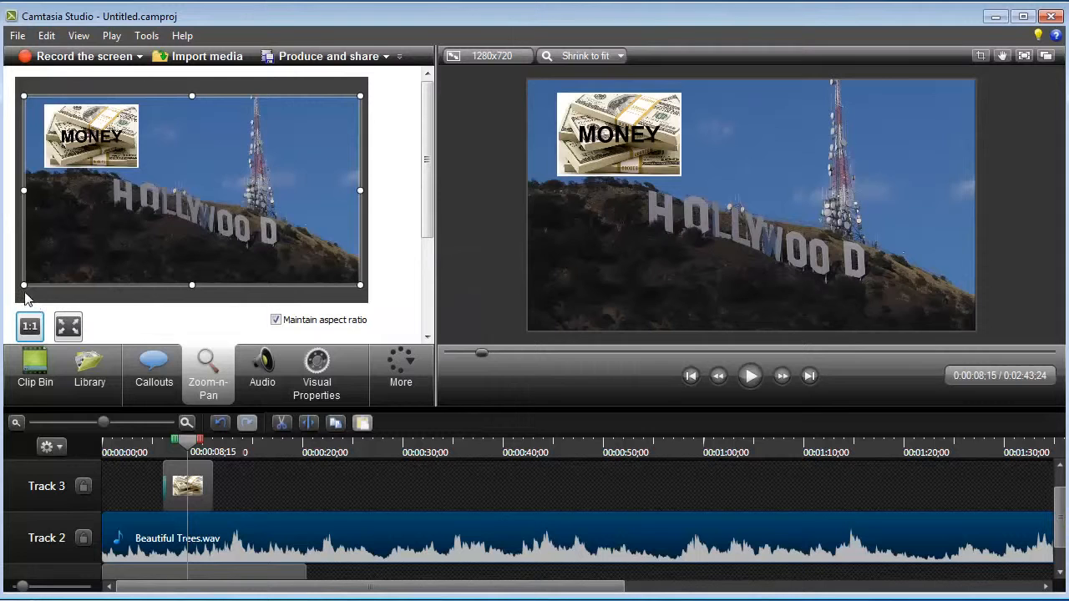
mouse_move(30, 294)
mouse_down()
mouse_move(149, 233)
mouse_move(222, 236)
mouse_move(25, 284)
mouse_up()
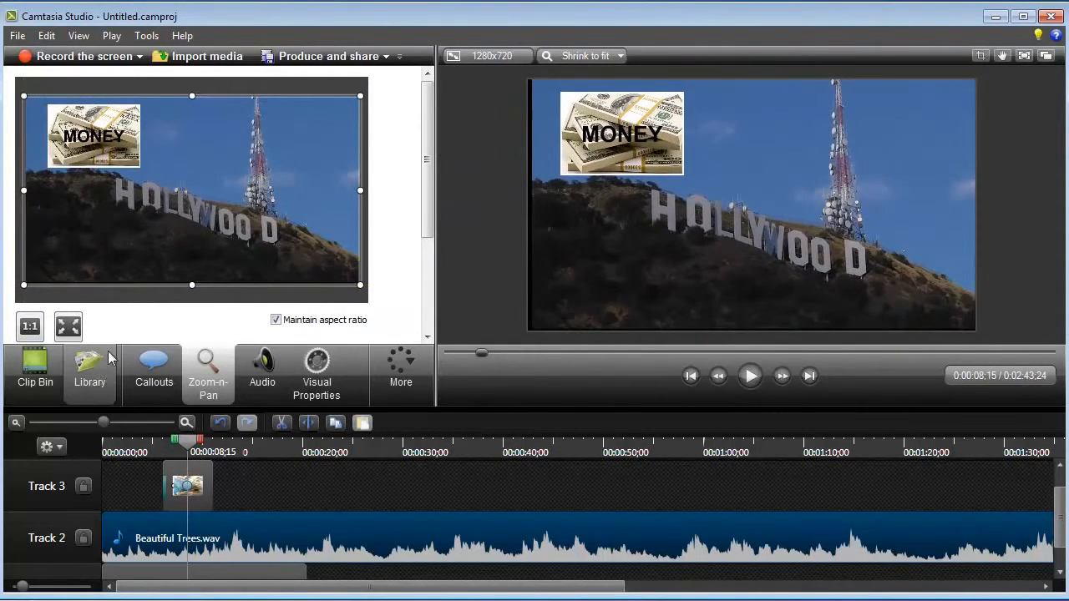
- Browse the library's music, theme and title clip folders from beginning to end and back
click(101, 376)
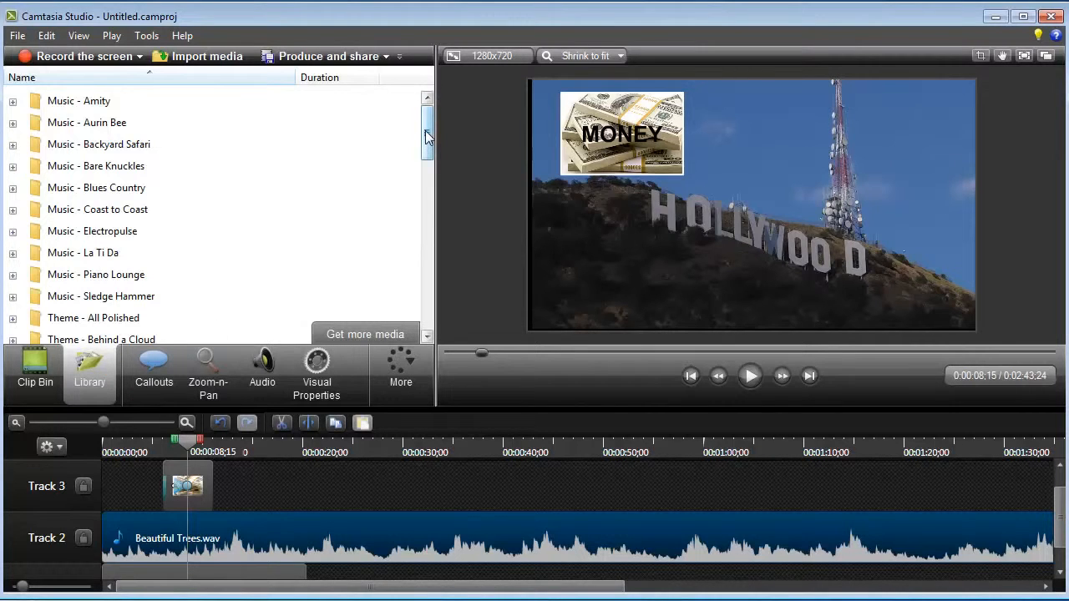
drag(425, 131, 429, 301)
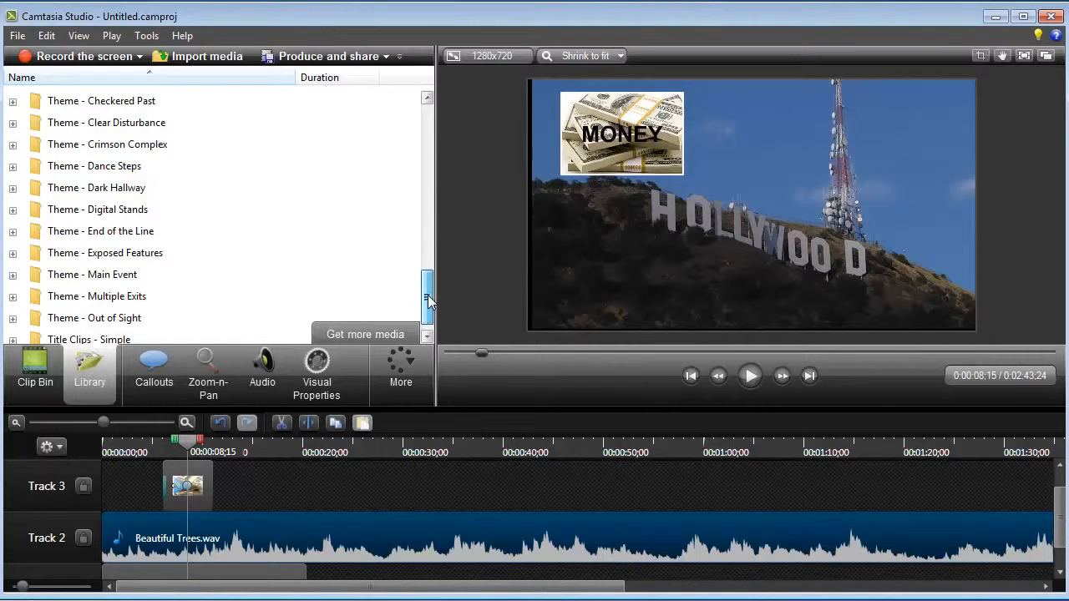
drag(428, 301, 427, 129)
- Return to the clip bin, select moneypile.jpg and look over the Produce and share choices
click(37, 373)
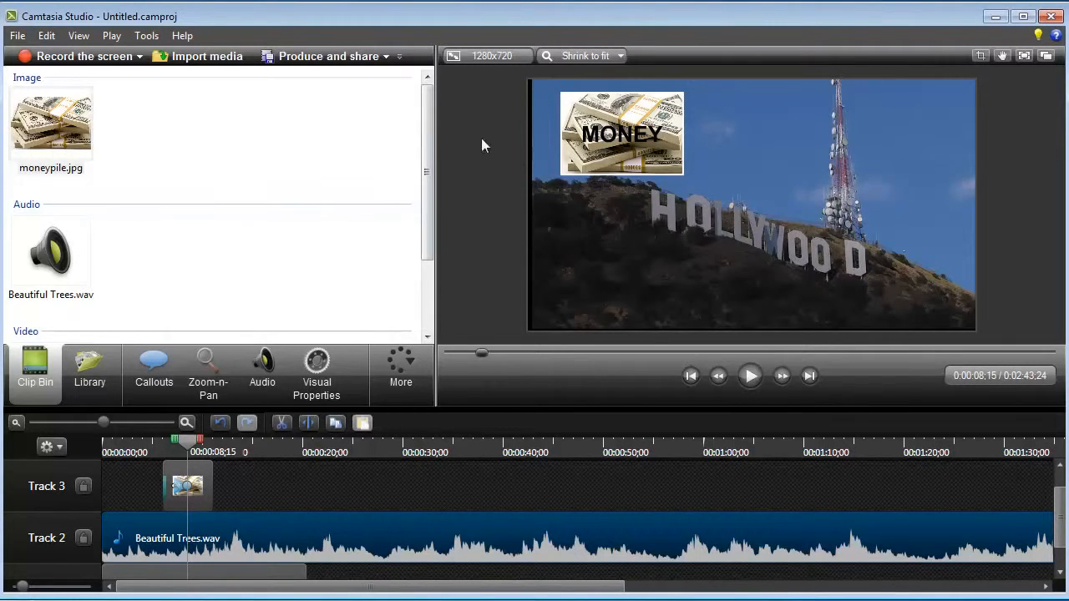
click(424, 148)
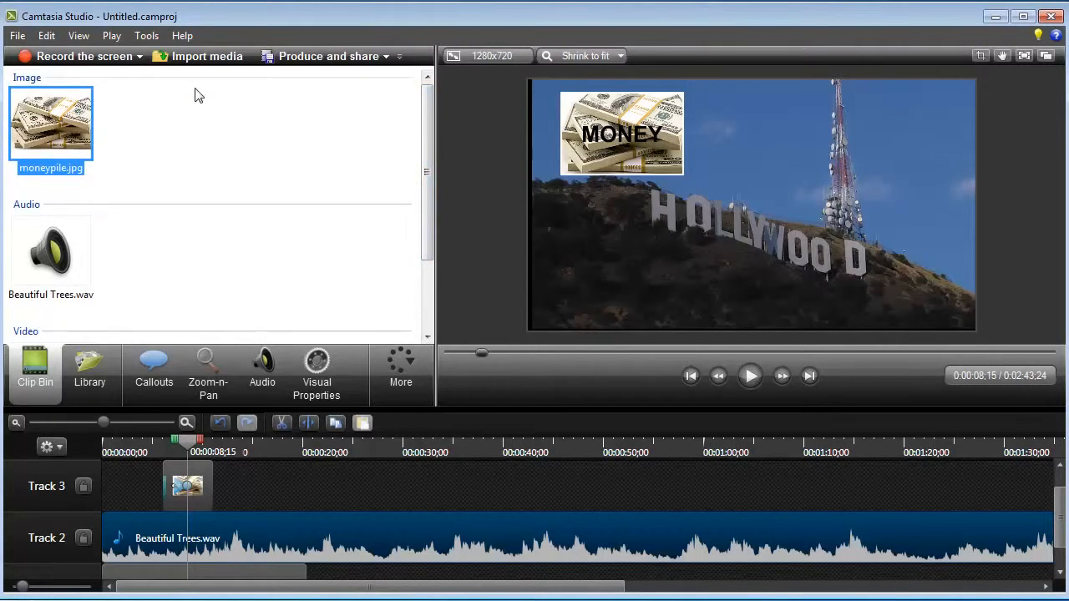
click(385, 57)
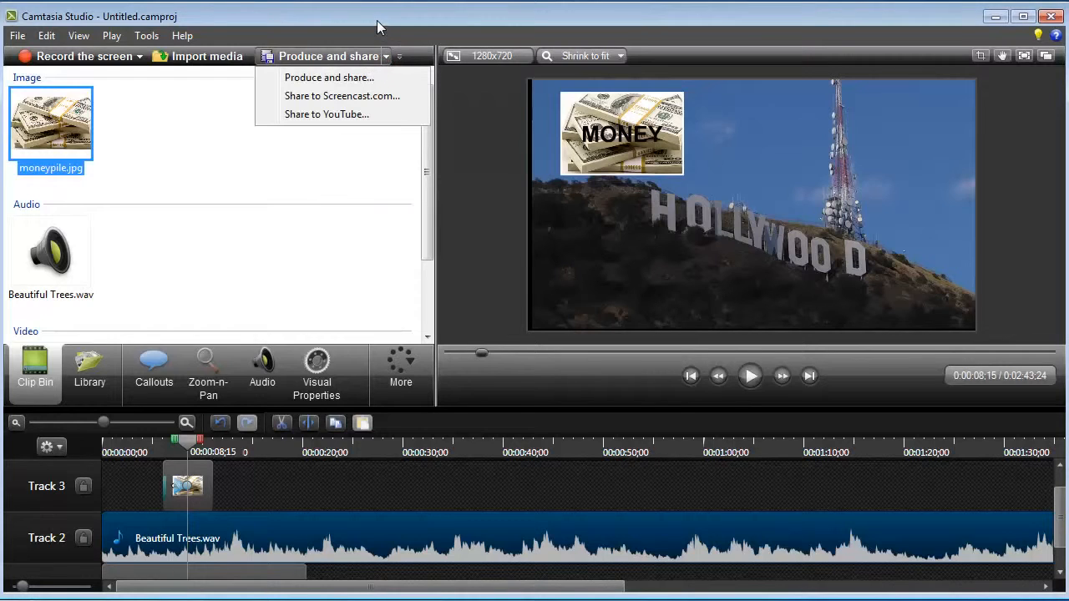
click(377, 21)
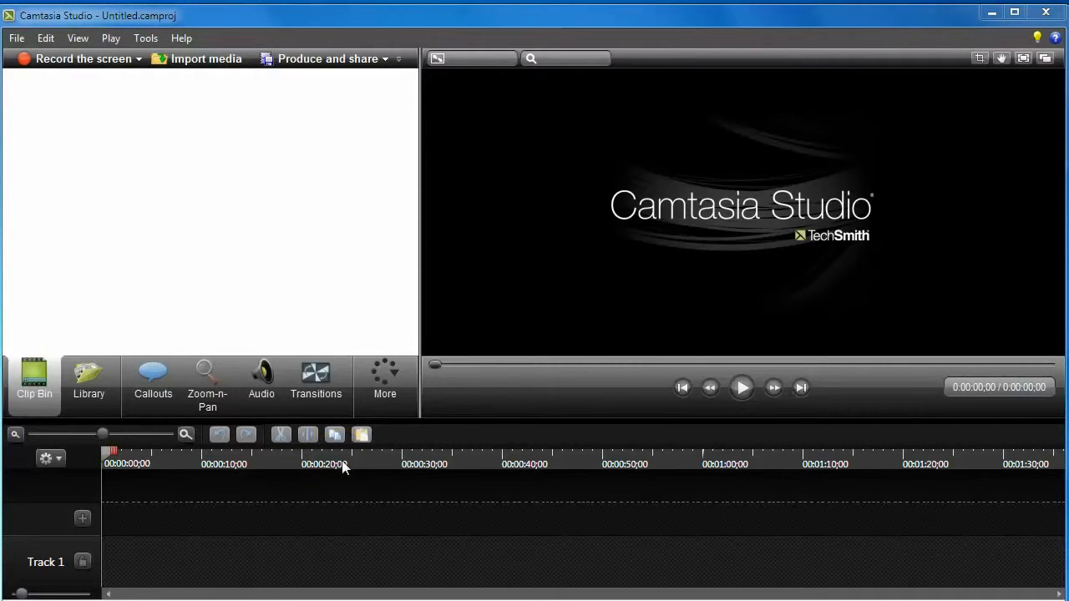
- Look over the choices for recording the screen or PowerPoint in the empty project
click(317, 208)
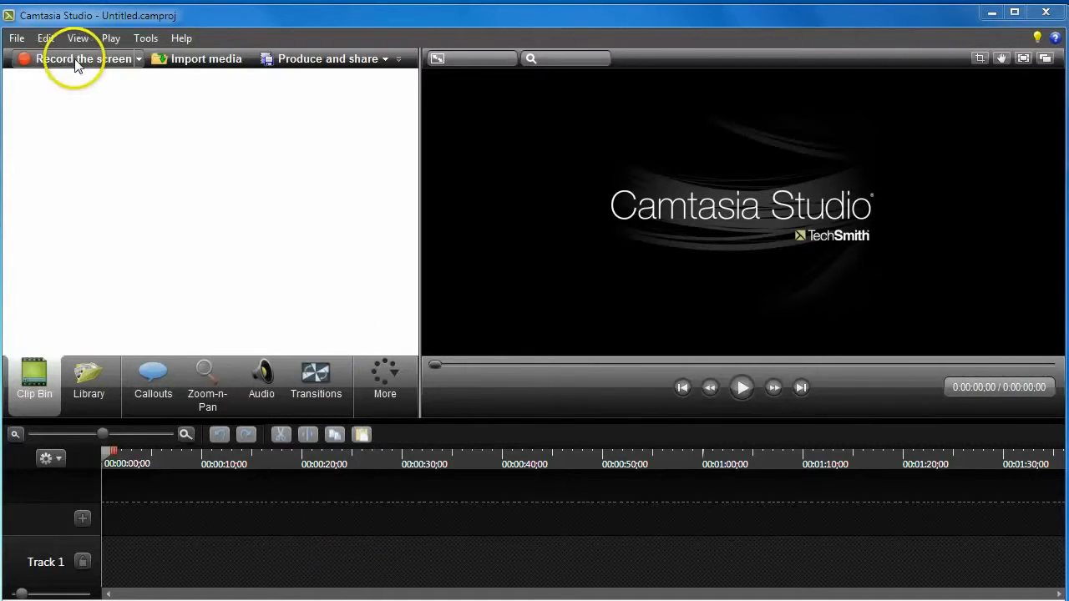
click(140, 60)
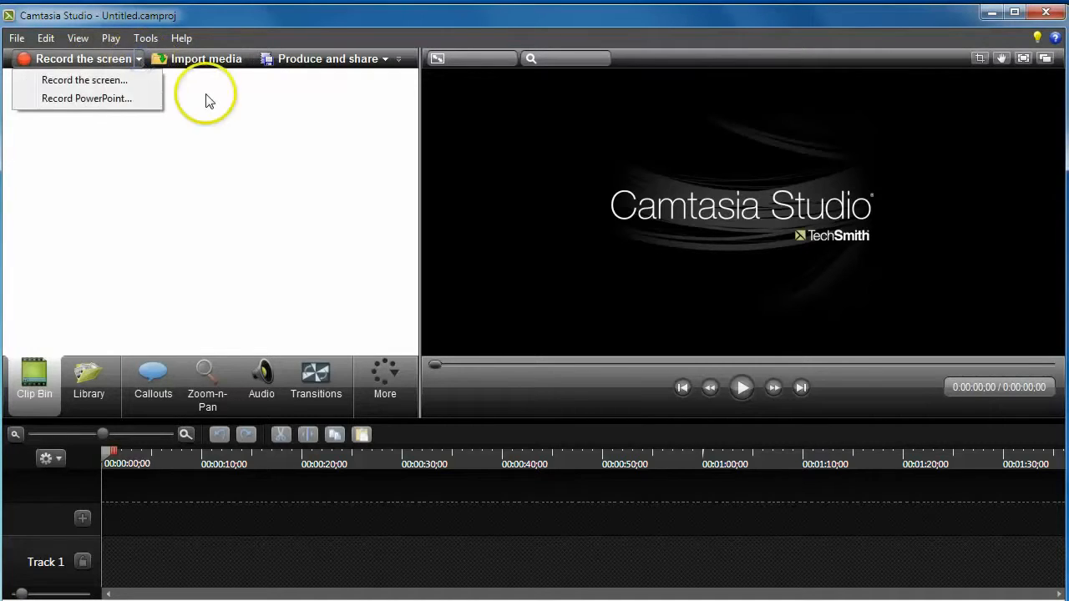
click(275, 148)
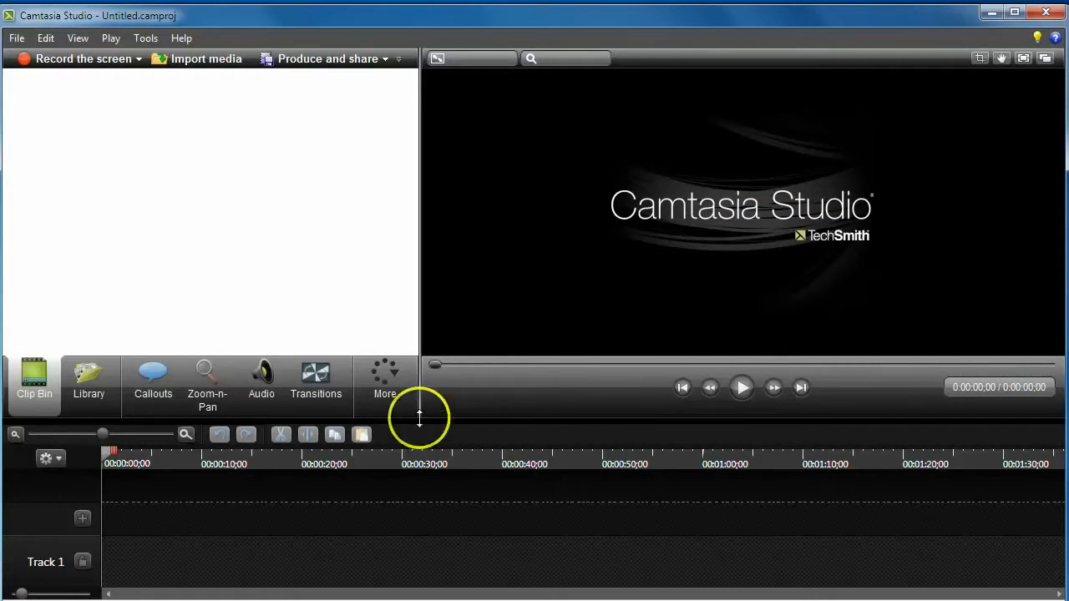
- Review the Program, PowerPoint, Upgrade Options and Hotkeys settings in the Camtasia Studio options, ending on the Program settings
click(143, 42)
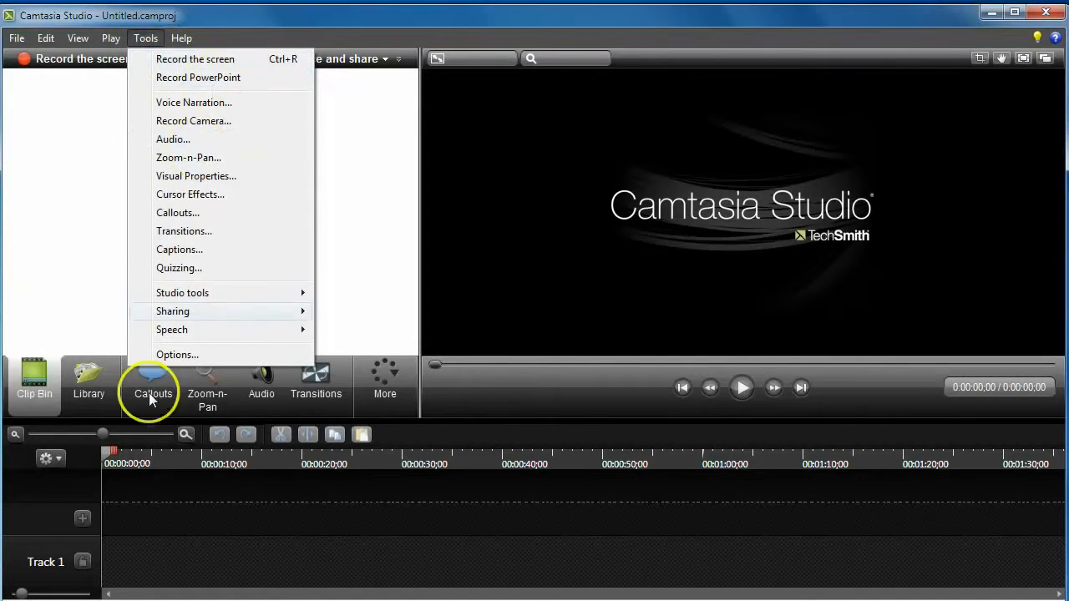
click(180, 354)
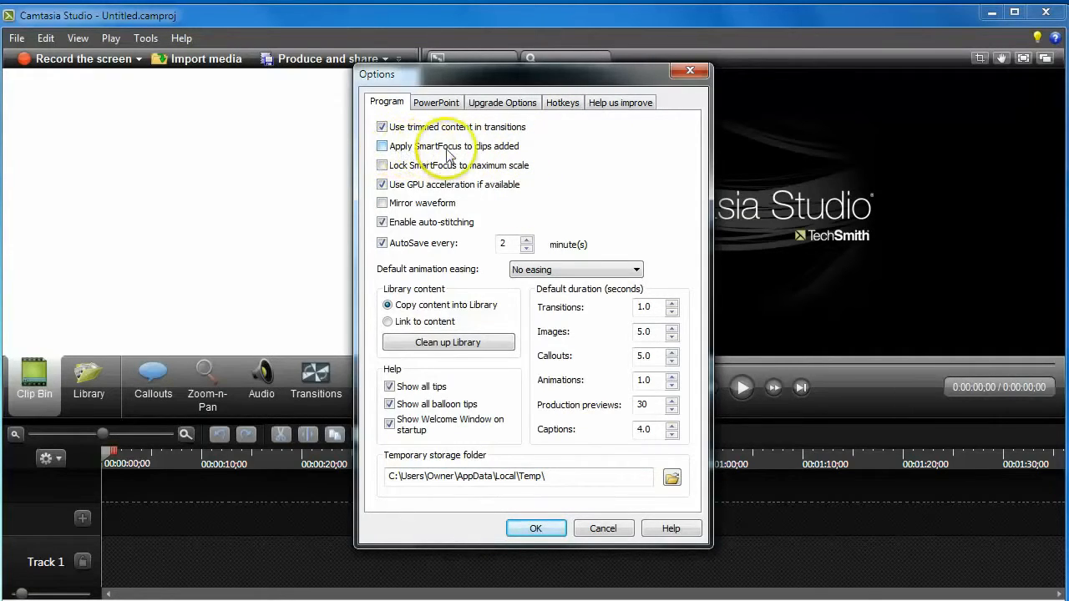
click(382, 147)
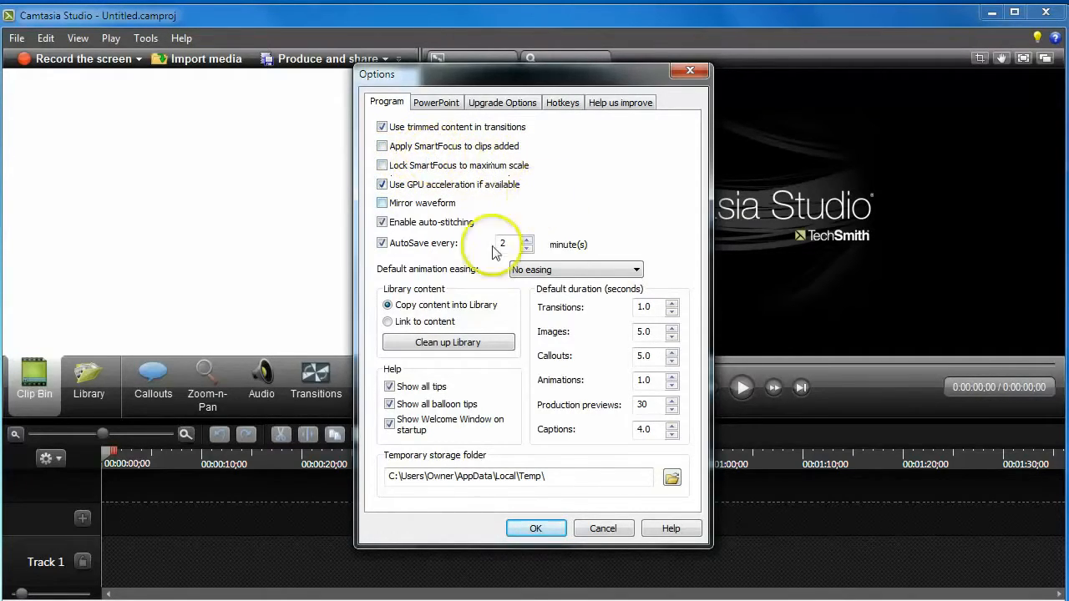
click(450, 107)
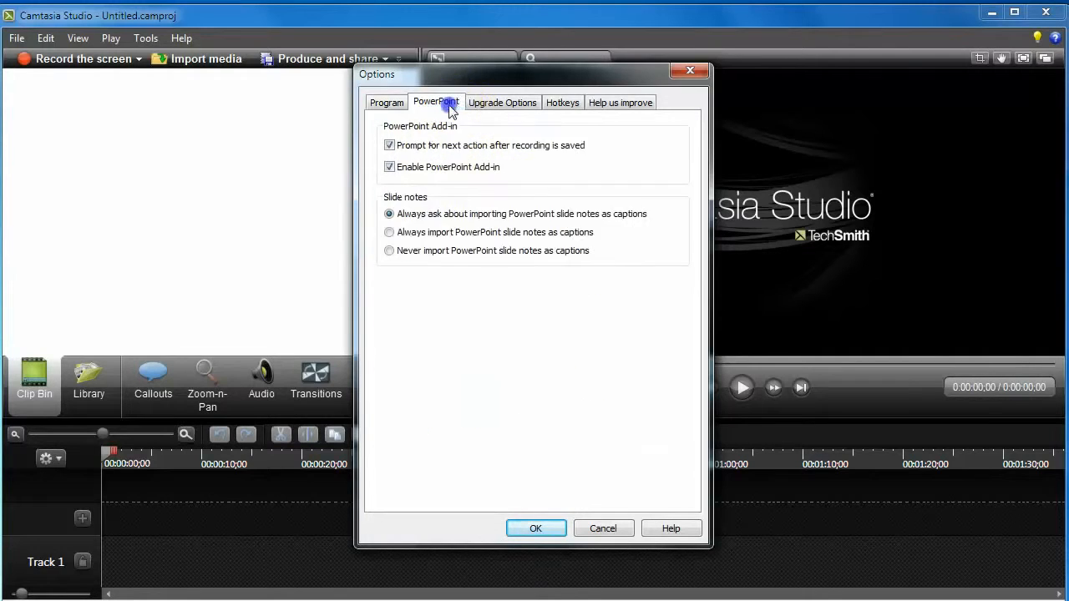
click(493, 102)
click(561, 102)
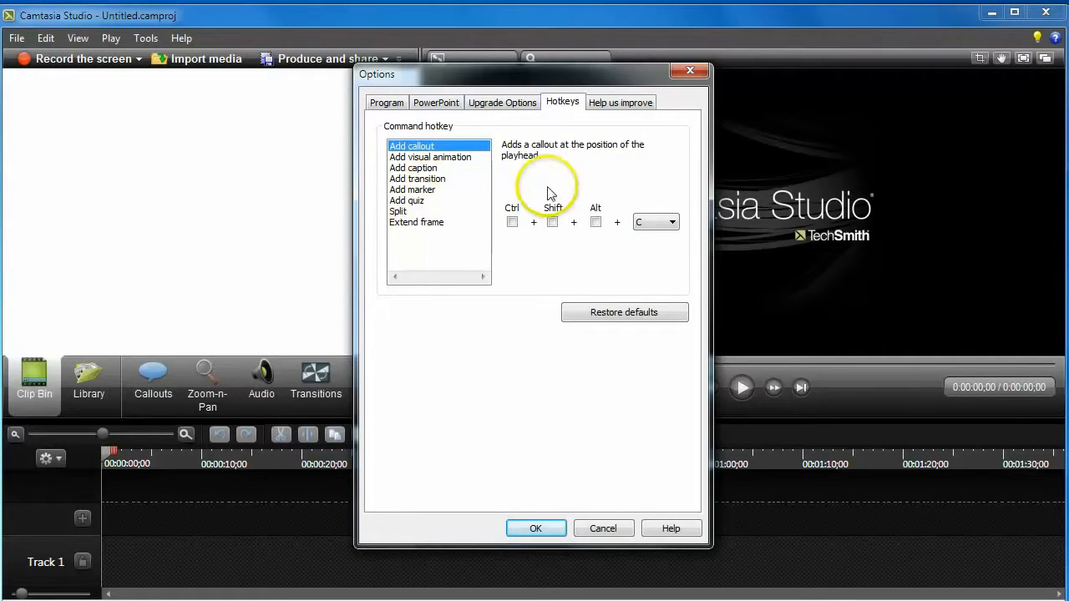
click(384, 102)
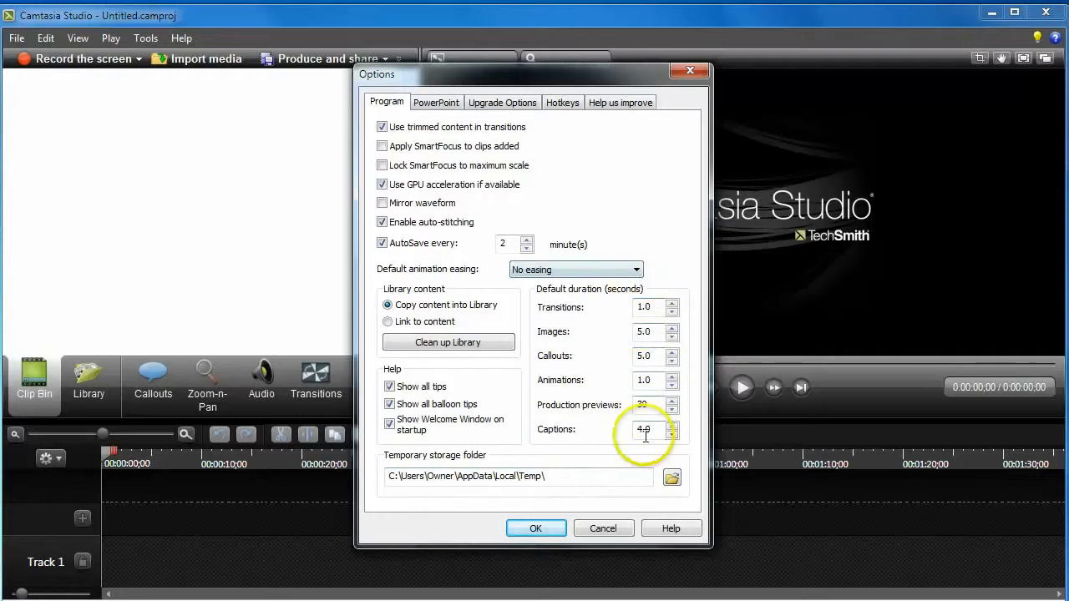
click(530, 528)
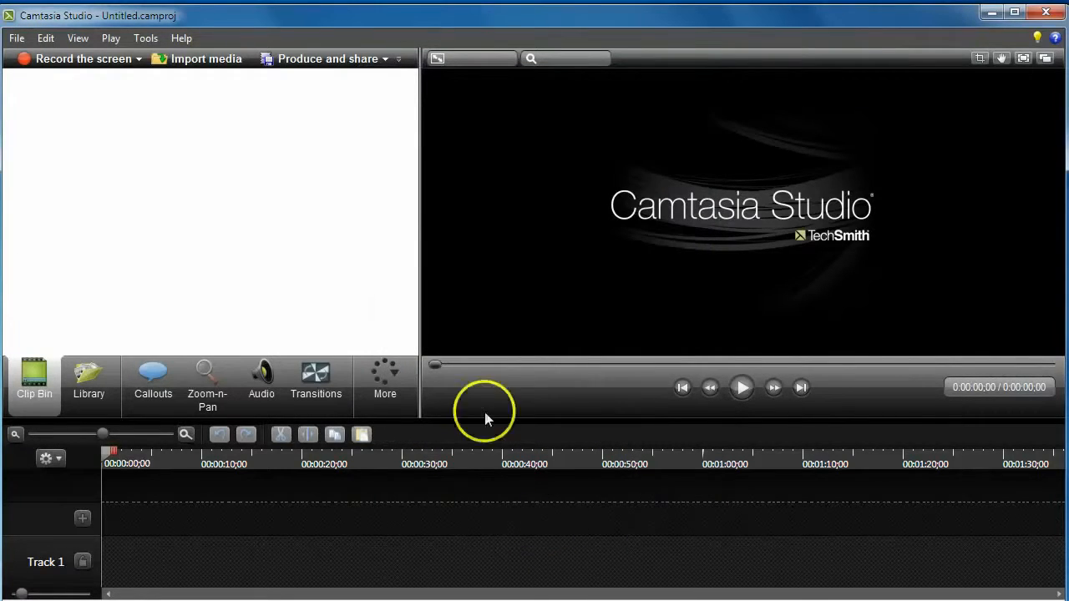
- Launch the screen recorder, bring Camtasia Studio up behind it and turn on webcam recording
click(73, 62)
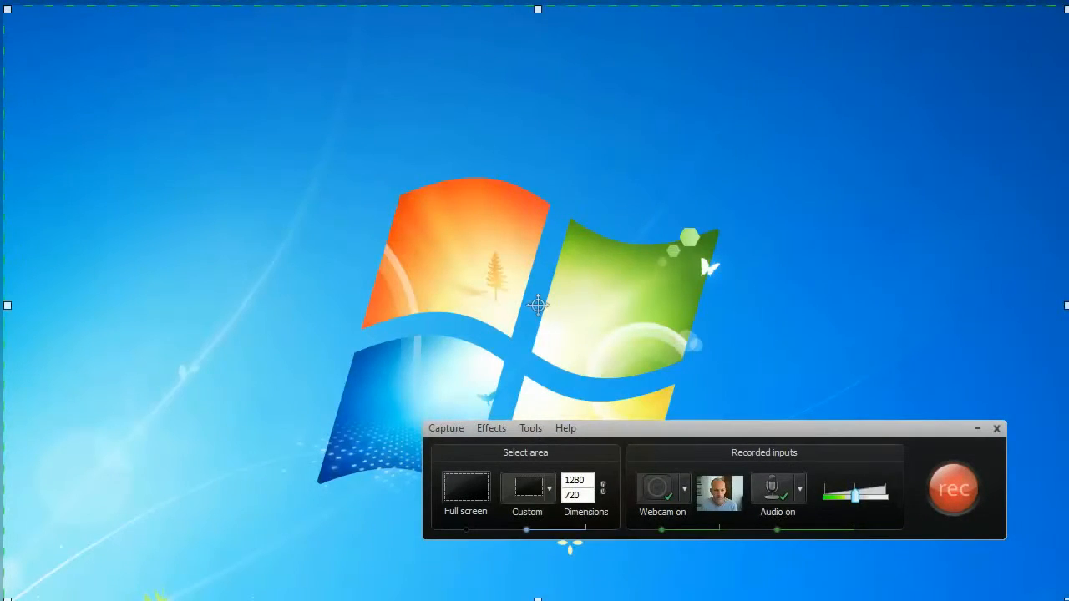
key(alt+Tab)
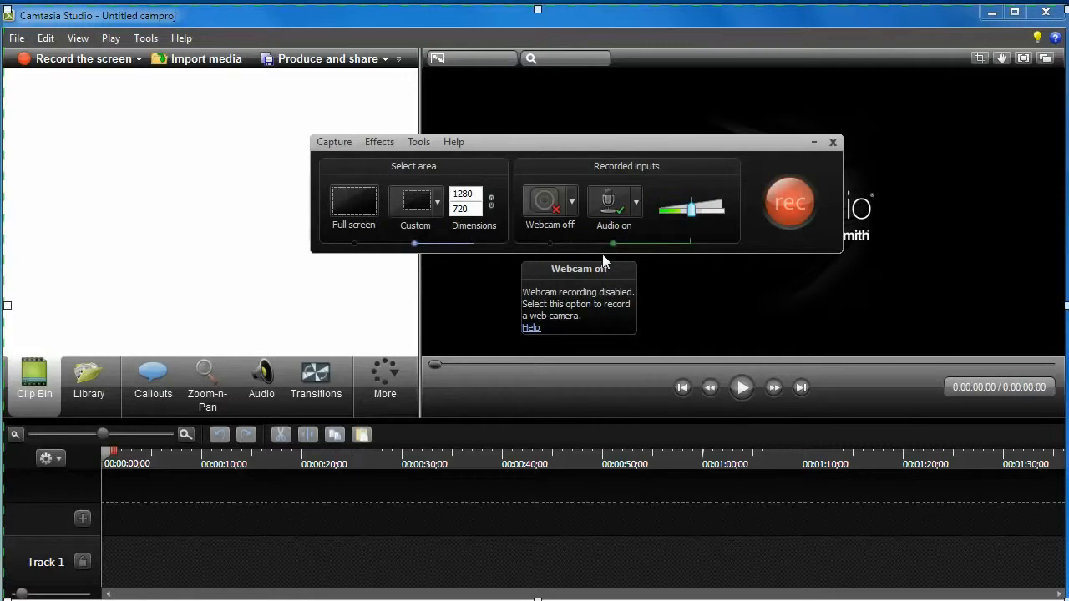
click(545, 203)
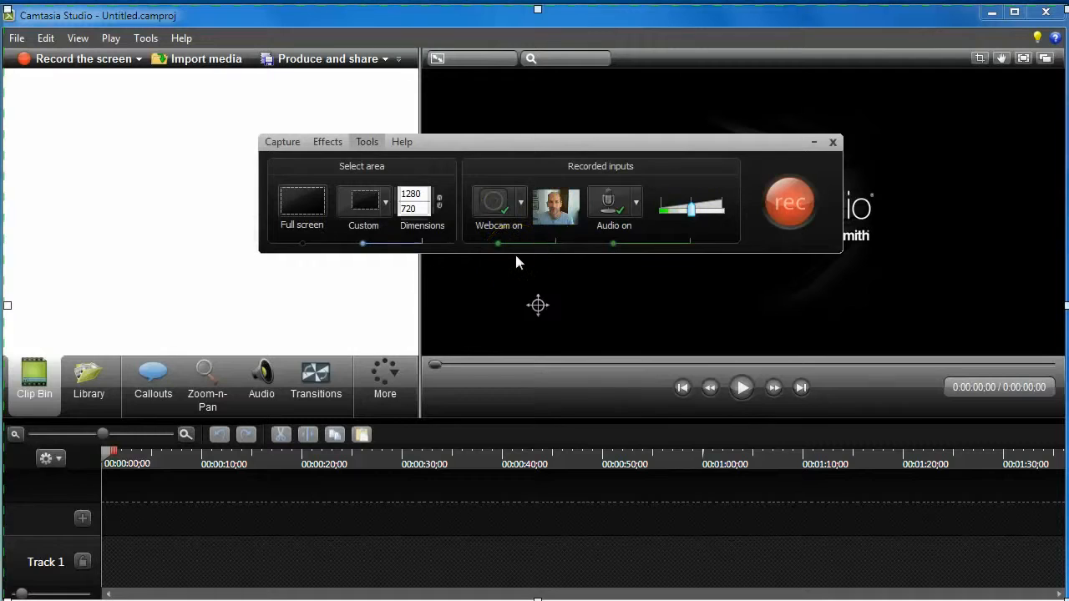
- Change the recorder's Record to format to .avi in its tool options
key(alt+t)
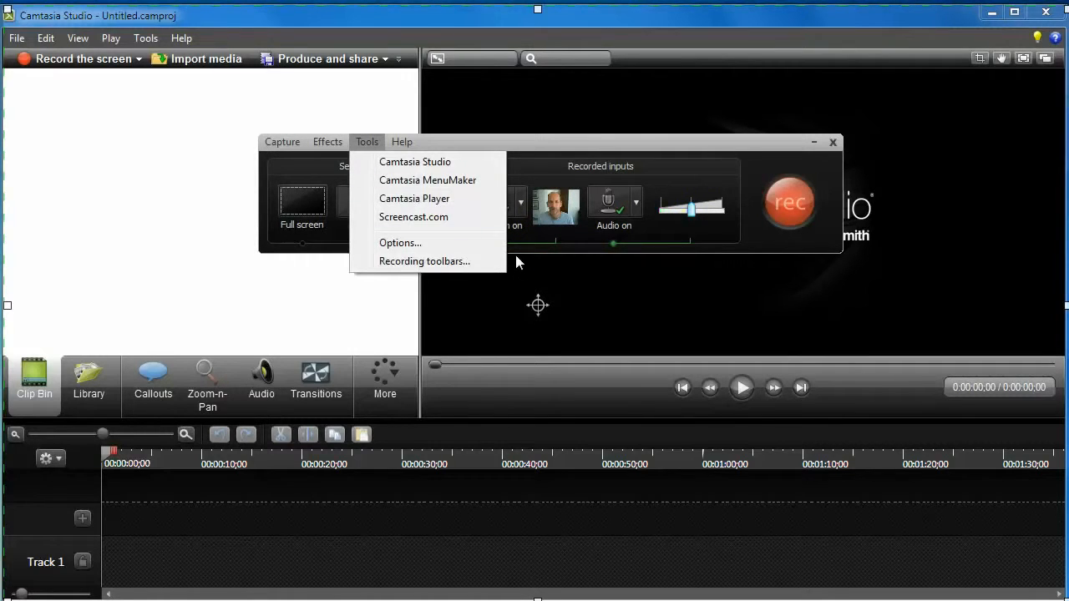
key(Return)
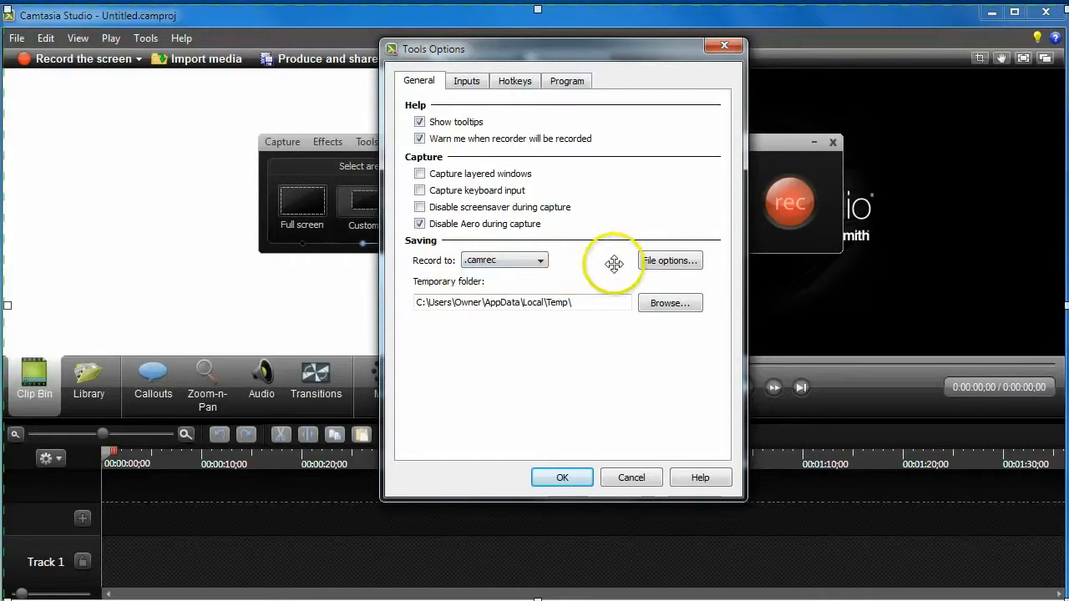
click(544, 261)
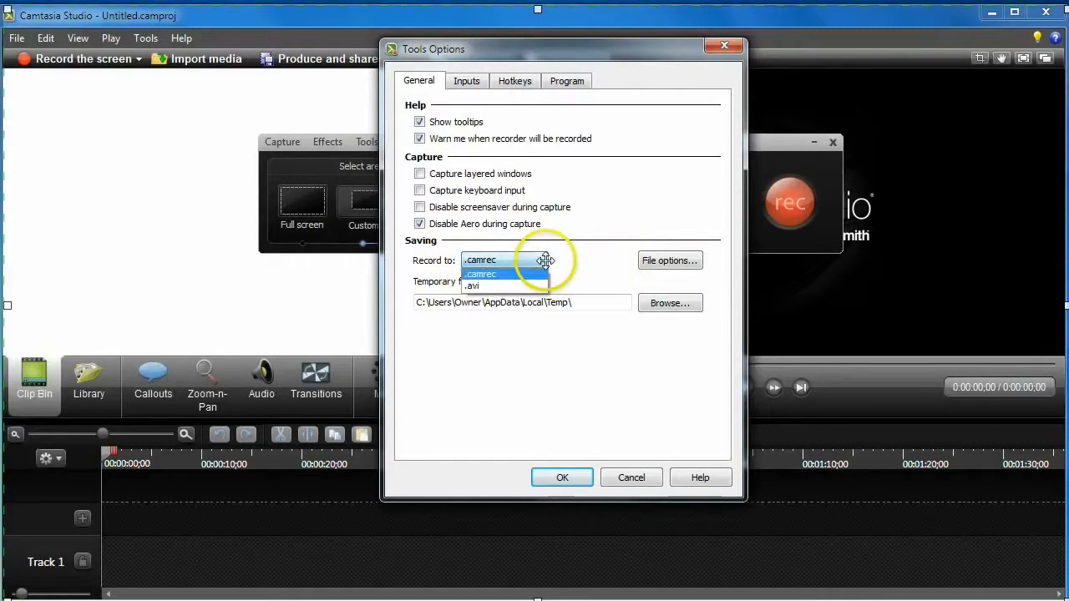
click(508, 284)
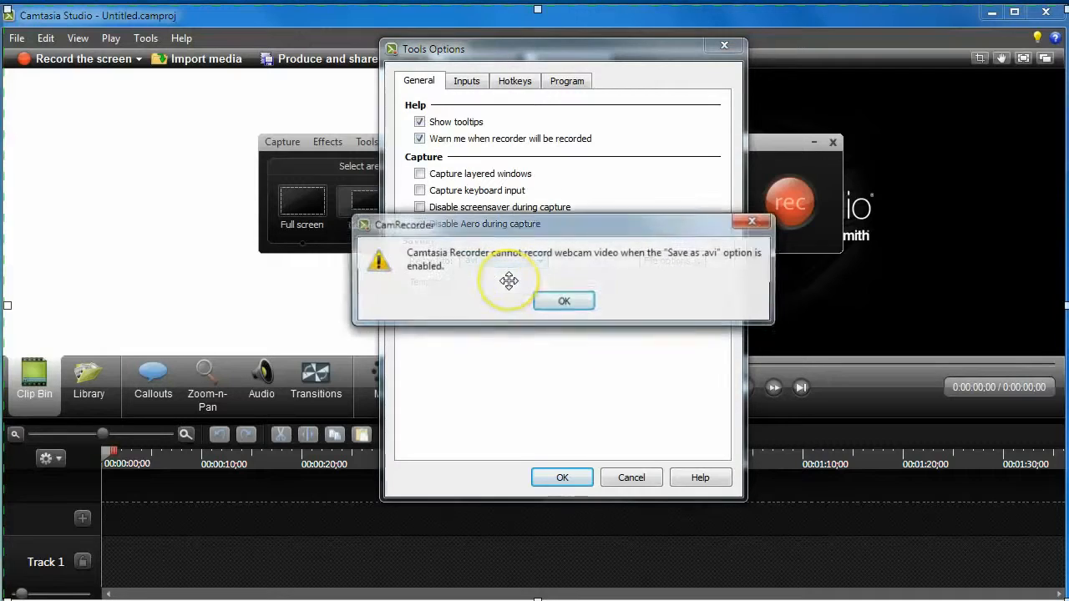
click(558, 301)
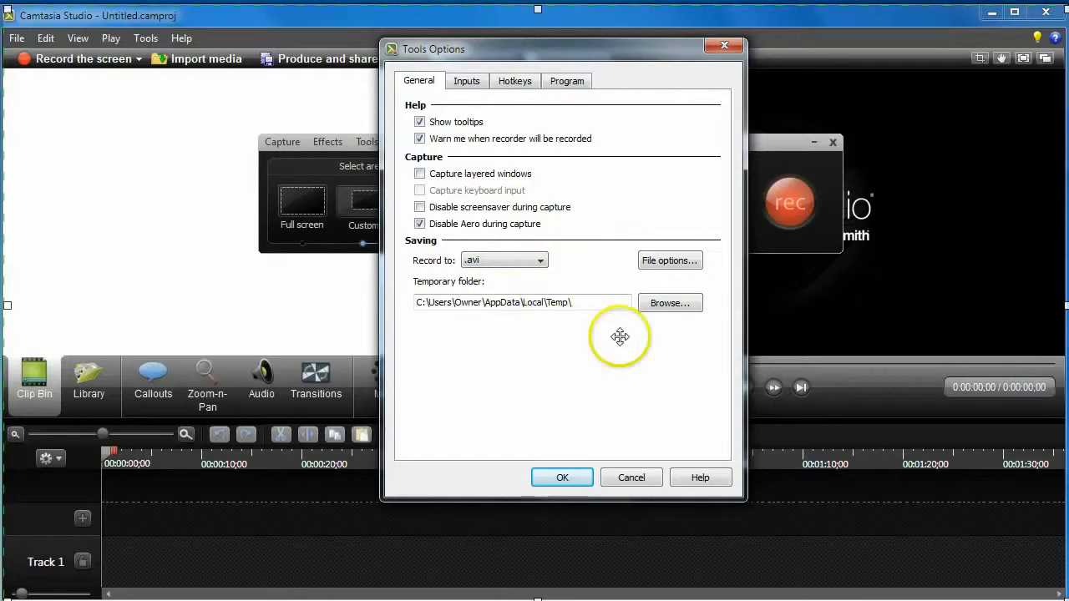
- Set the recorder's Record to format back to .camrec and apply the options
click(519, 260)
click(505, 279)
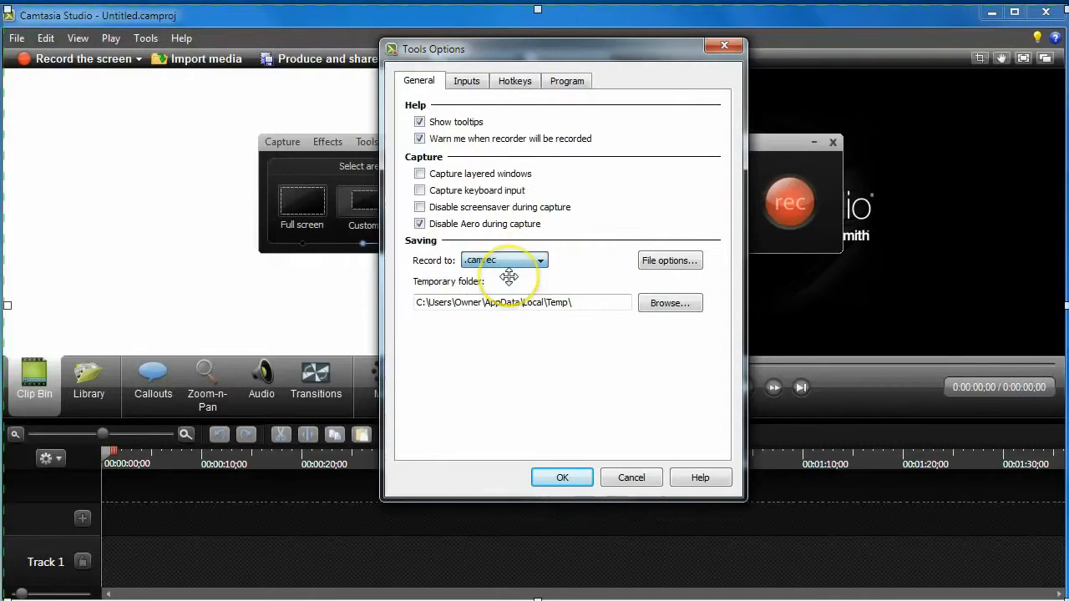
click(557, 474)
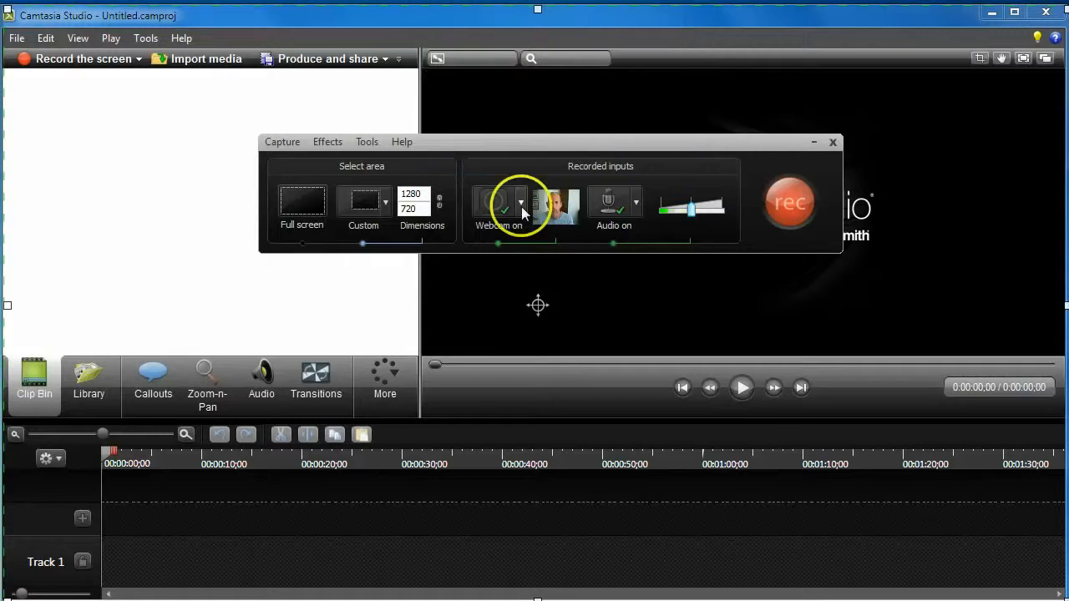
- Reopen the recorder's tool options, set recordings to save as .avi, and apply the change
click(368, 144)
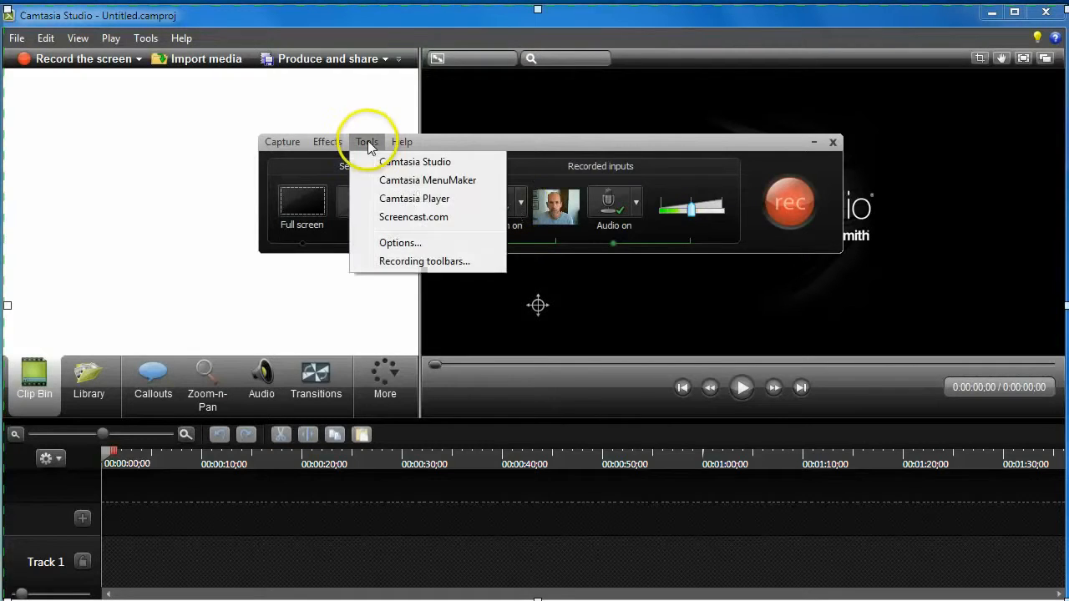
click(393, 243)
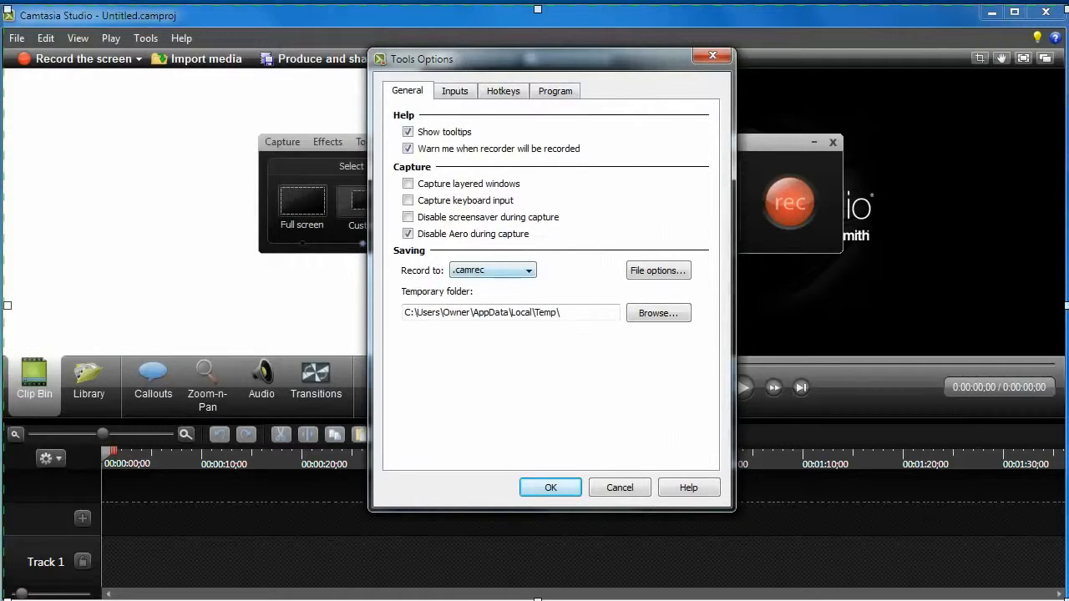
click(492, 270)
click(480, 297)
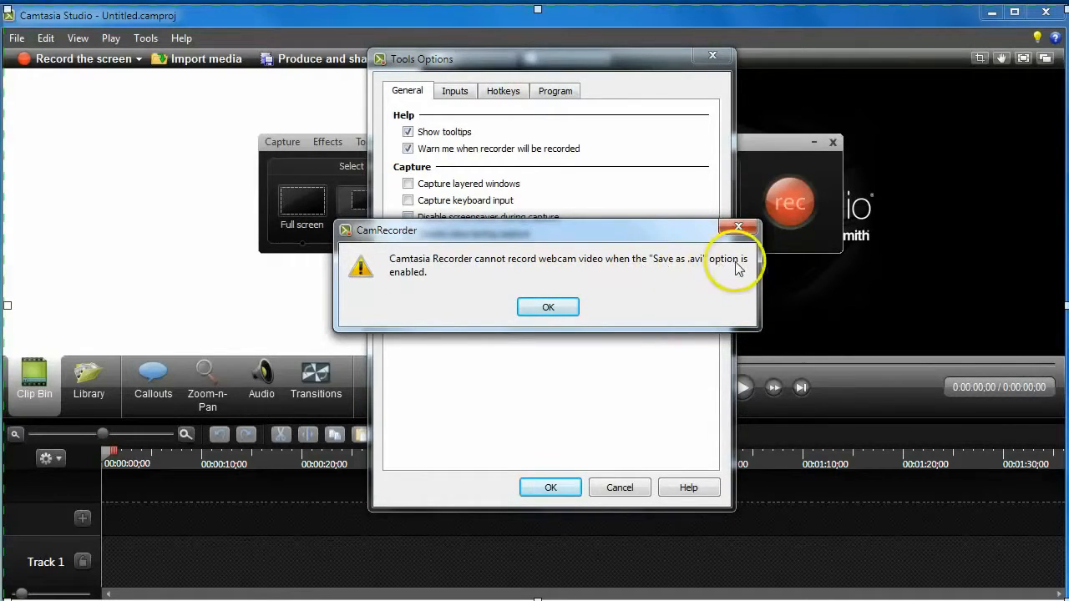
click(548, 308)
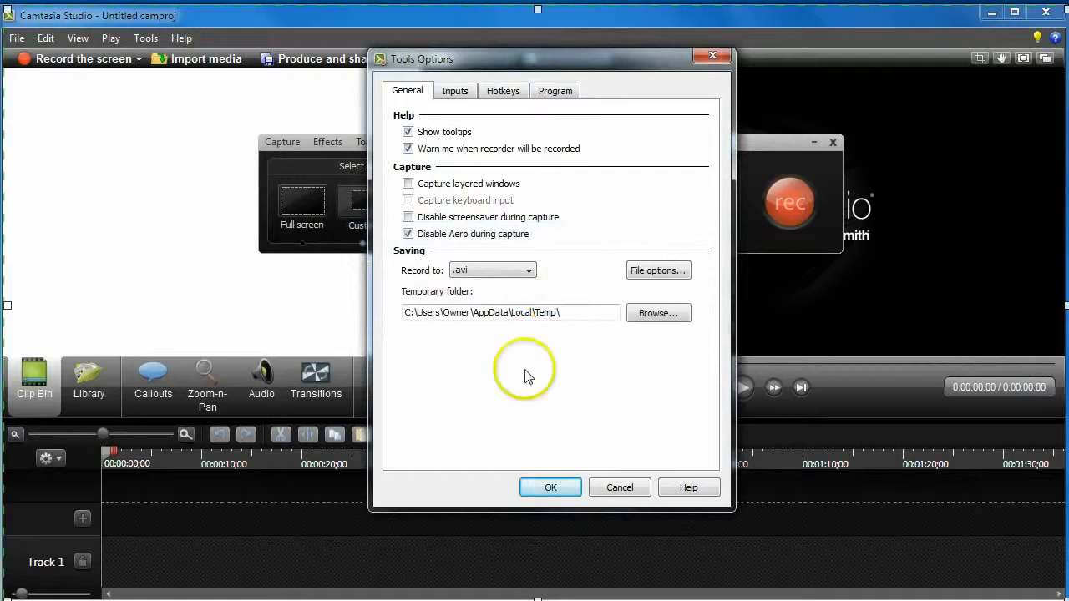
click(550, 486)
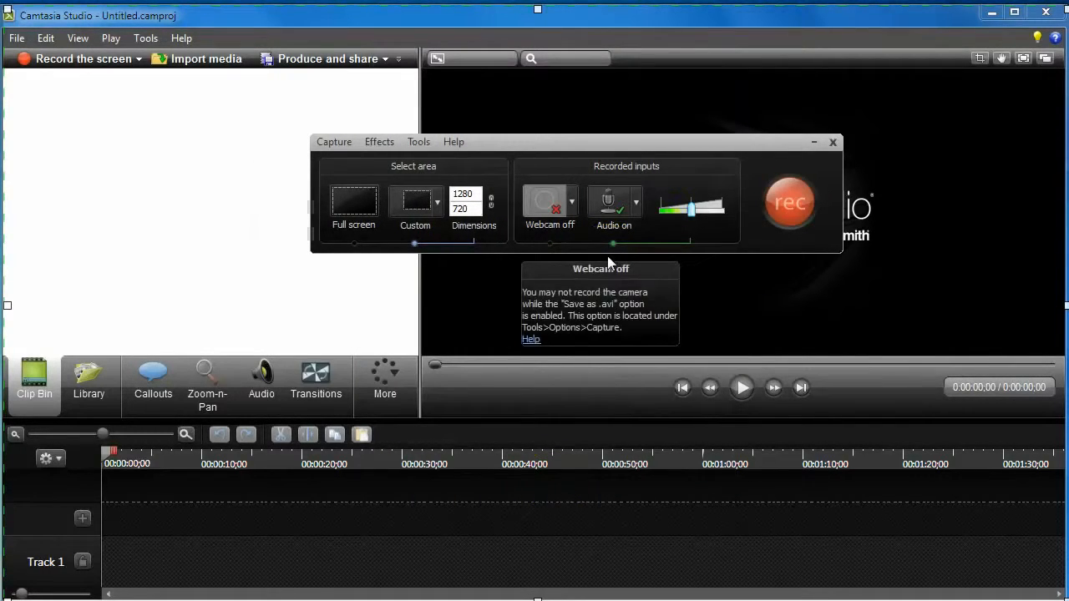
click(533, 255)
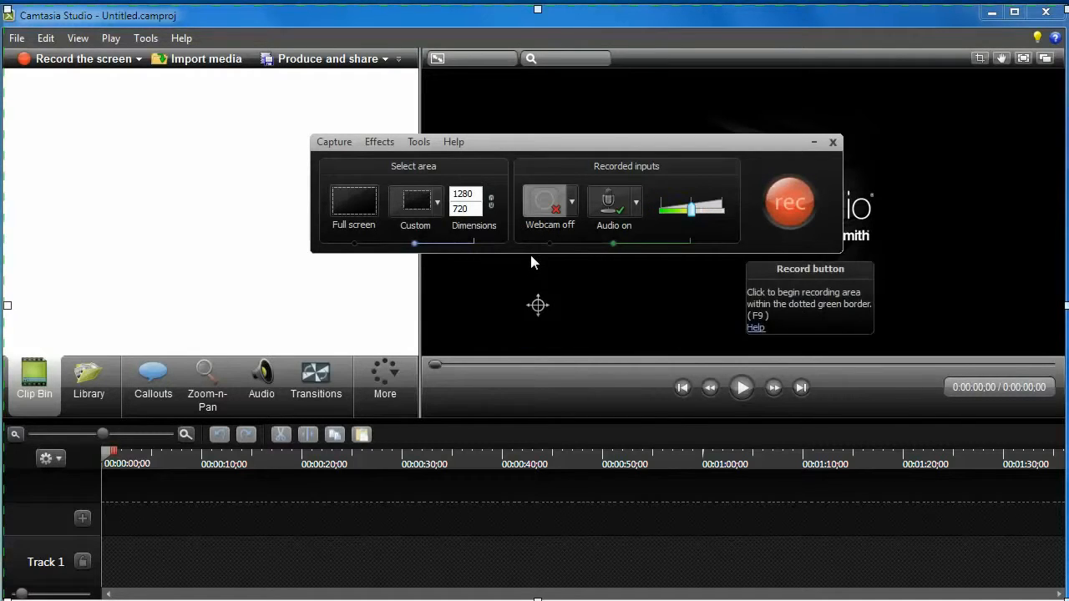
- Move the recorder window over the preview and review its capture commands for area selection, application lock, audio and webcam
click(347, 216)
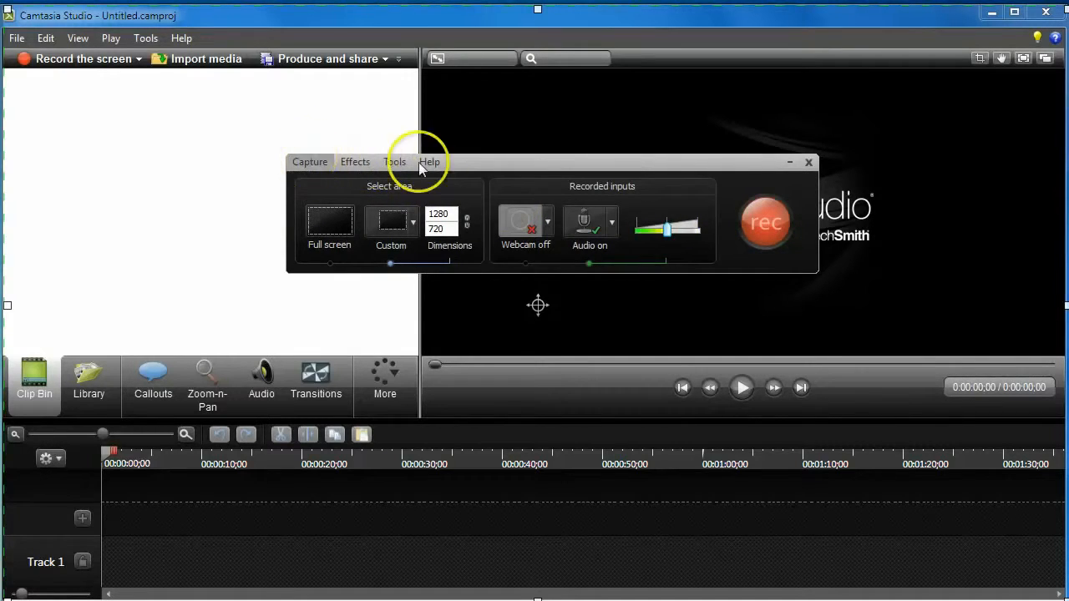
drag(584, 166, 610, 176)
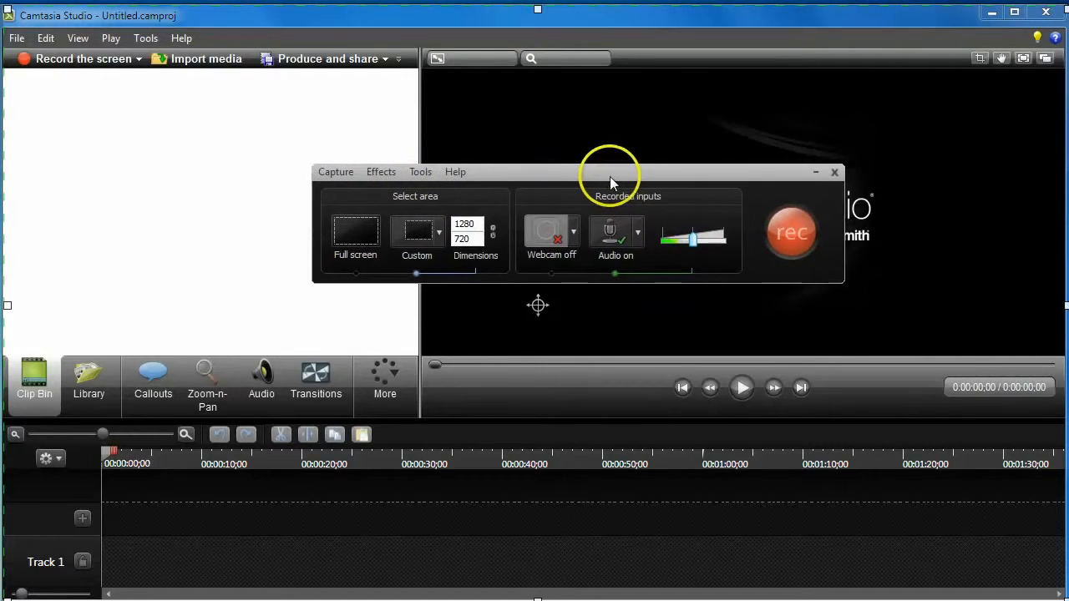
key(Down)
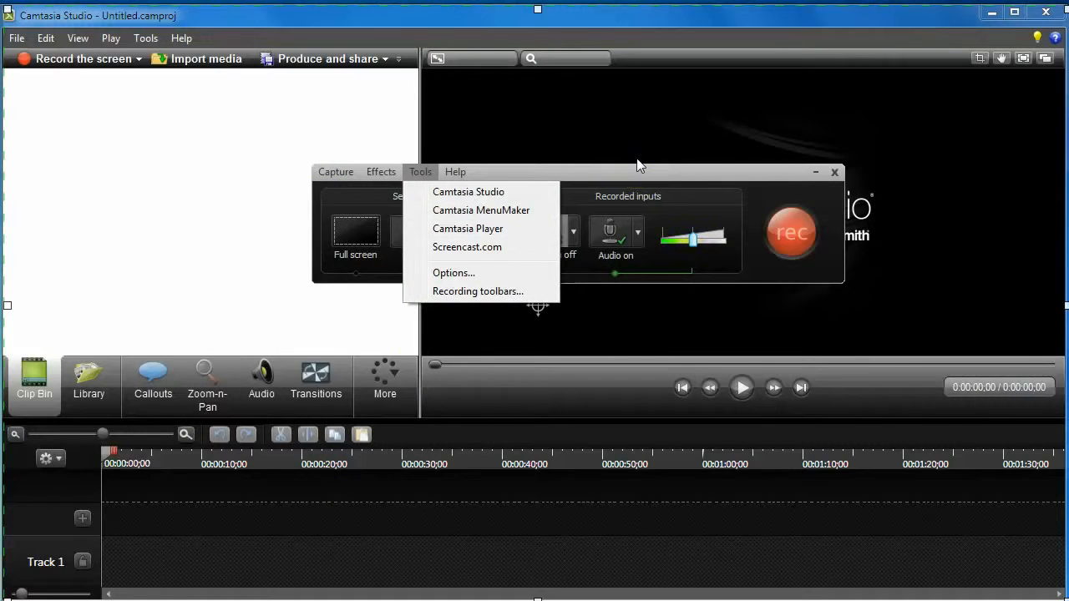
key(Left)
key(Left)
key(Down)
key(Down)
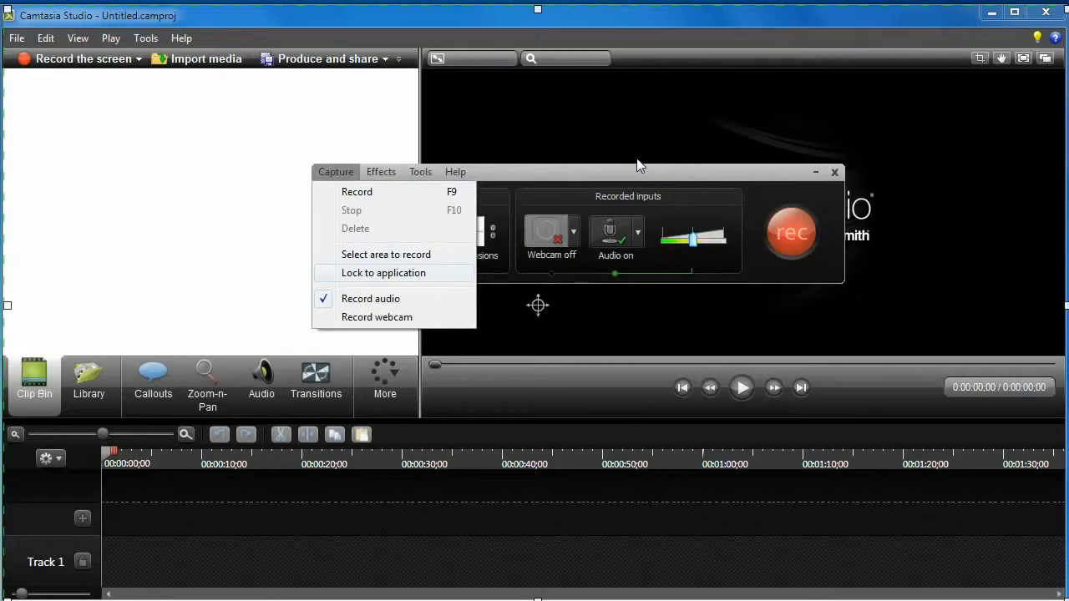
click(368, 300)
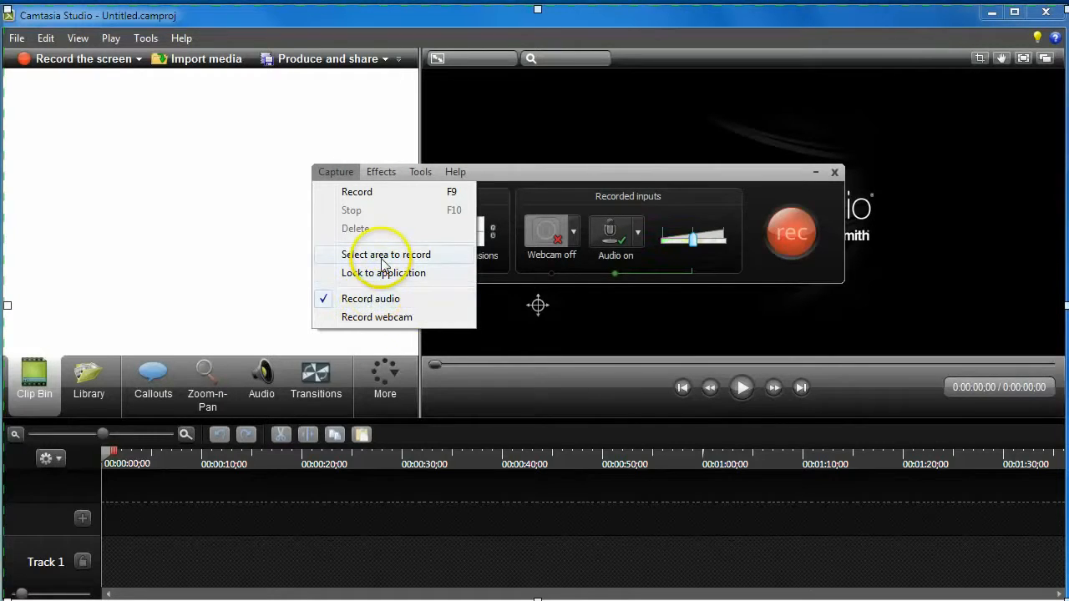
- Try a larger cursor highlight and a different left-click ring size in the recorder's effects options, comparing opaque with translucent
mouse_move(381, 172)
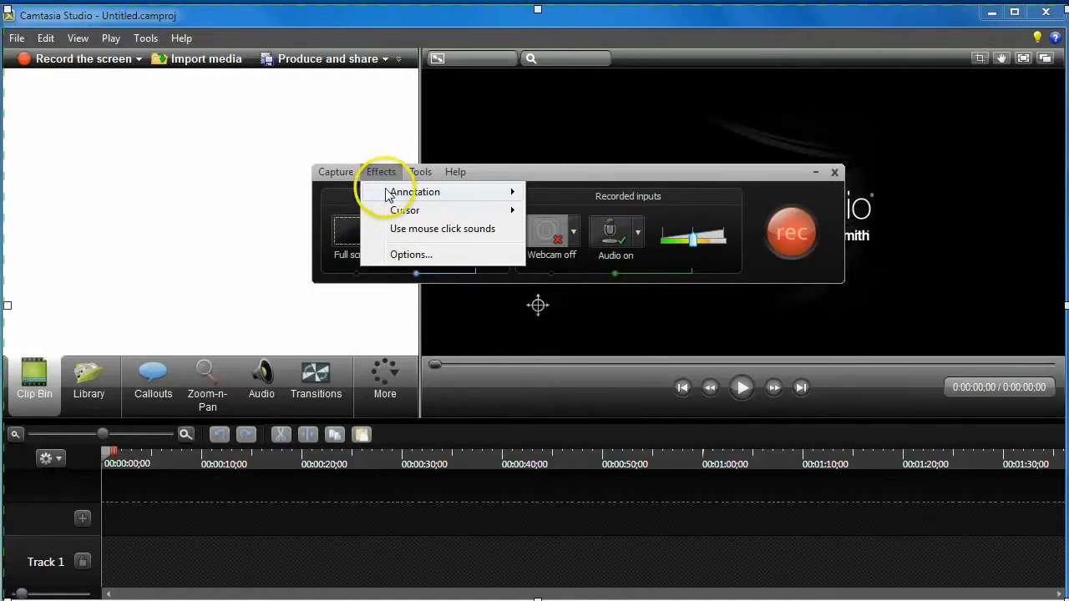
mouse_move(386, 194)
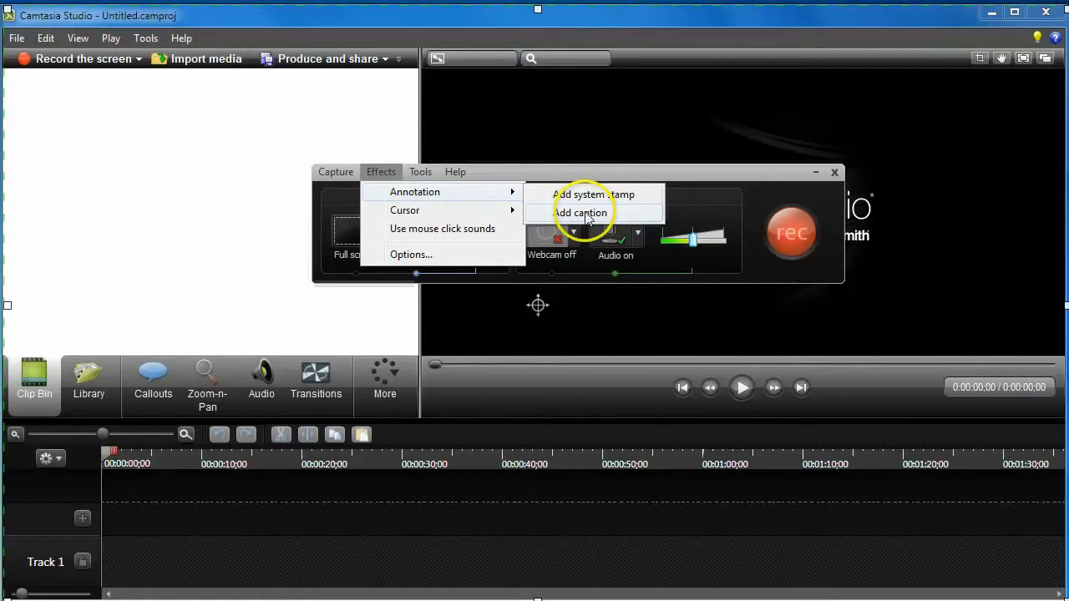
mouse_move(455, 215)
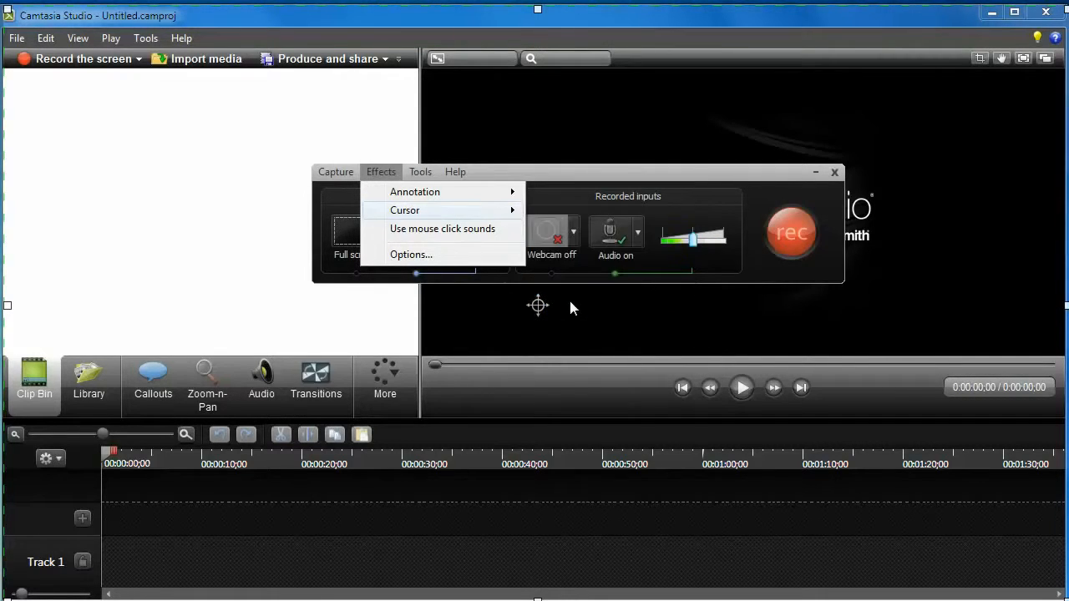
click(409, 254)
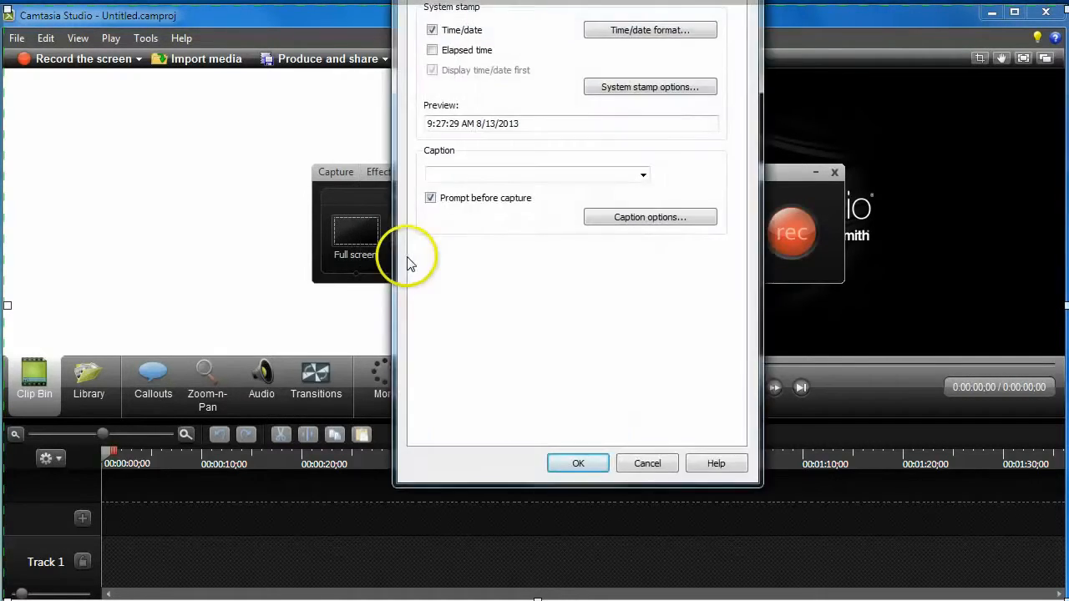
drag(578, 0, 538, 81)
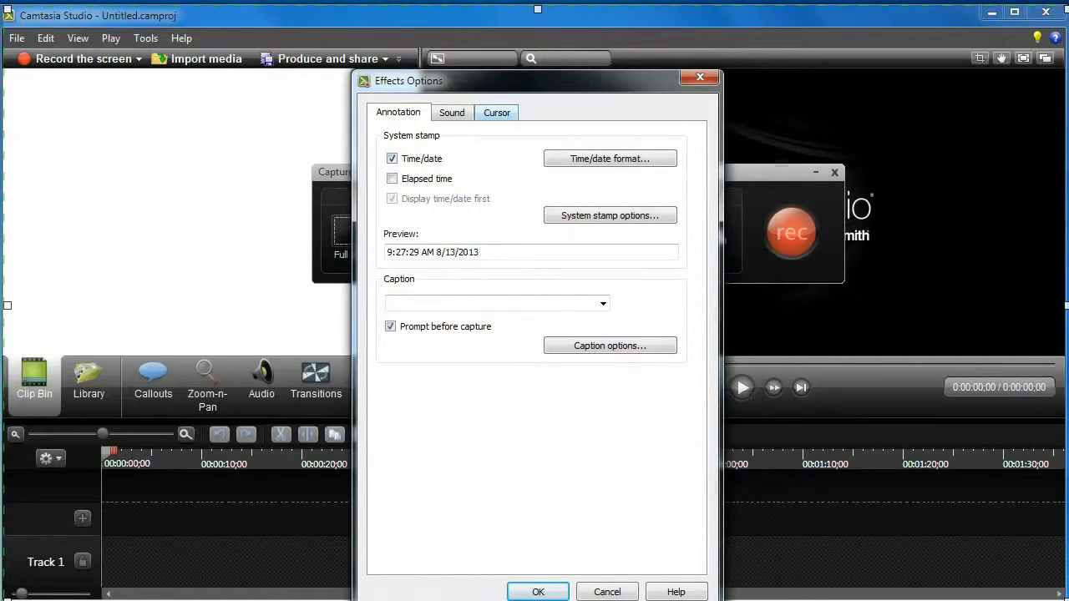
click(497, 112)
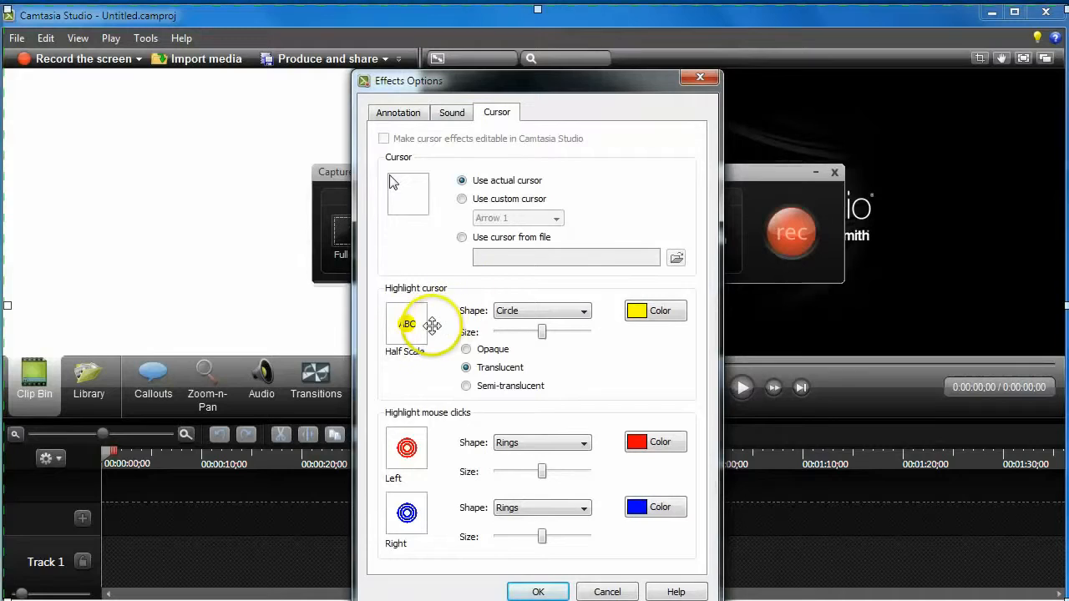
mouse_move(542, 331)
mouse_down()
mouse_move(586, 334)
mouse_move(552, 332)
mouse_up()
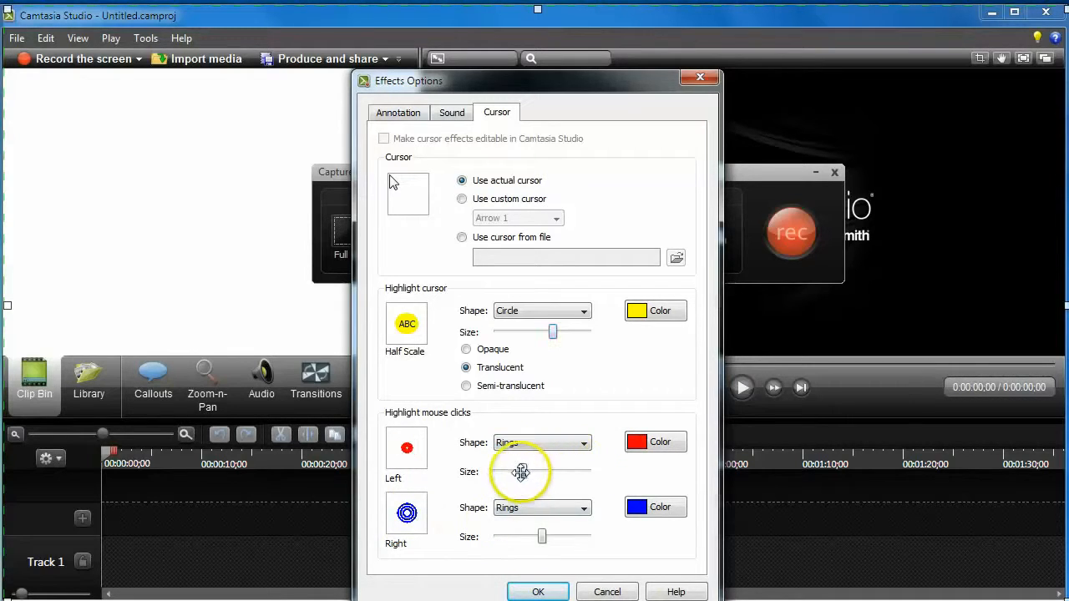
drag(545, 472, 540, 472)
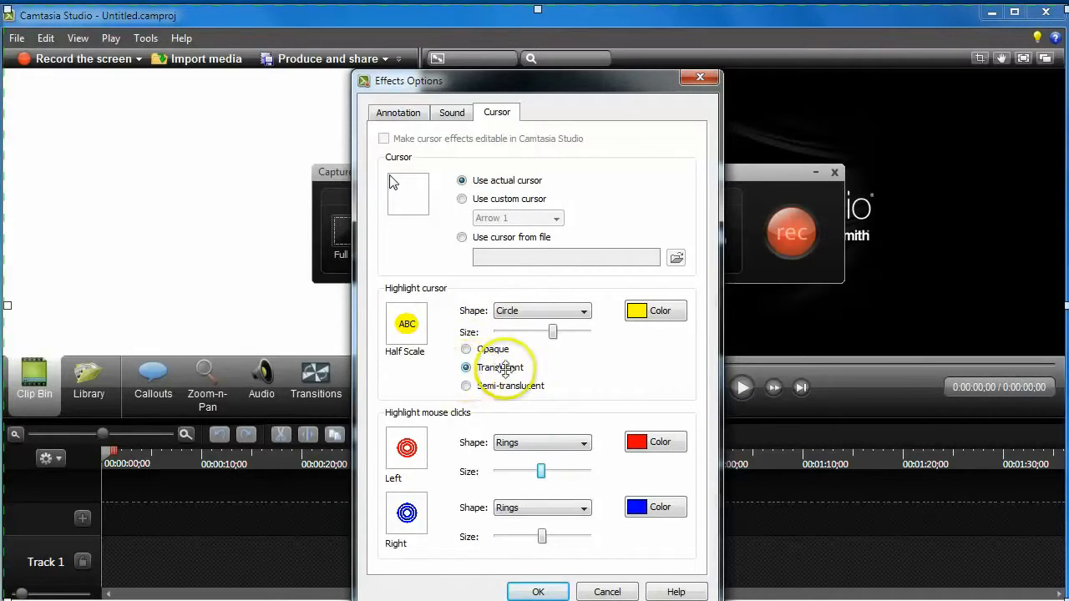
click(465, 349)
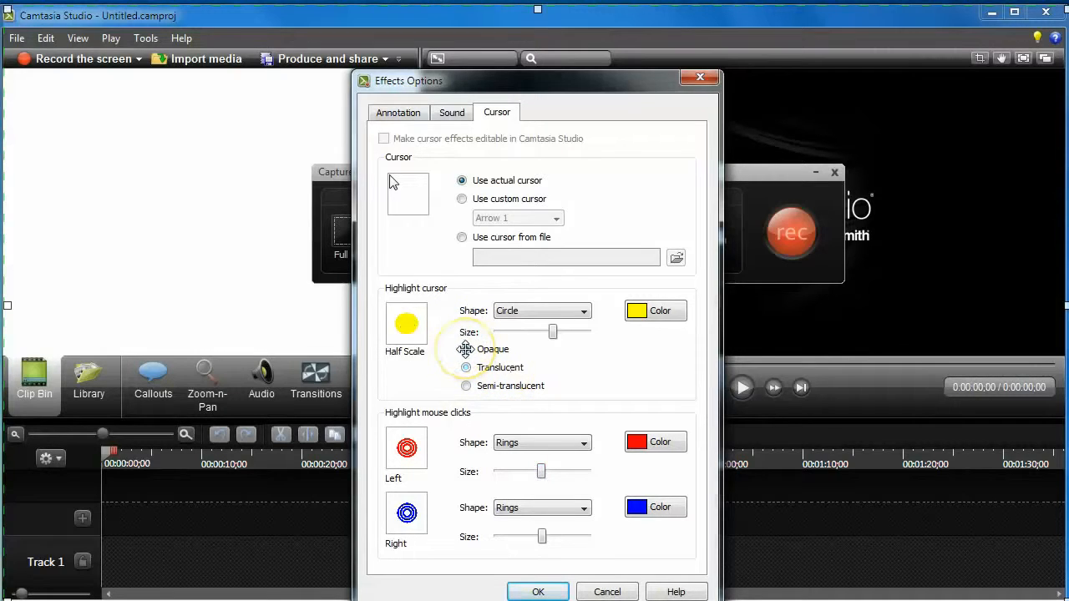
click(465, 368)
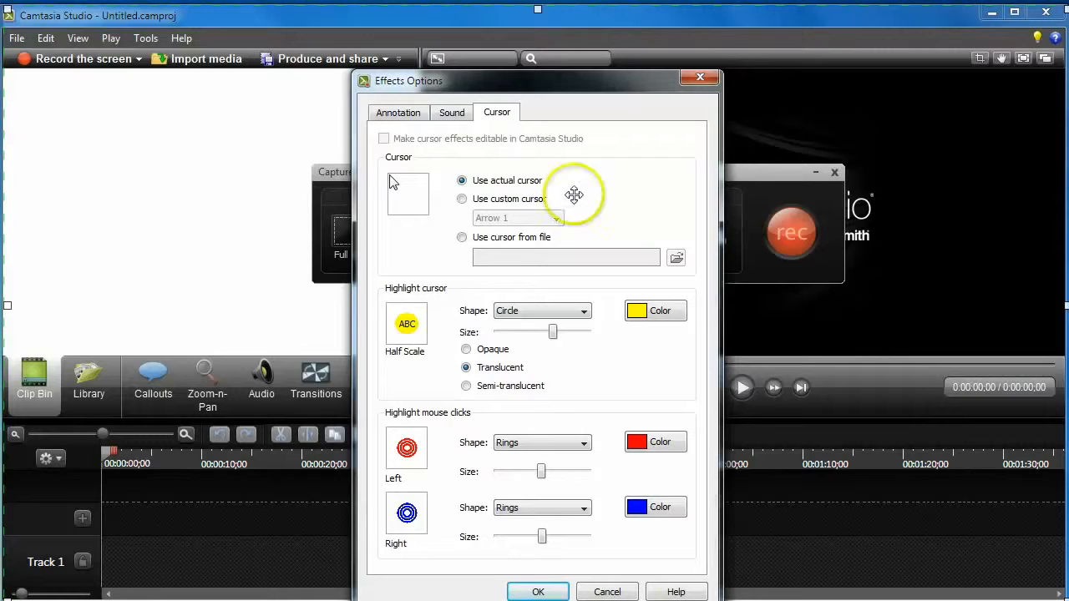
- Review the mouse click sound files and annotation settings, and close the effects options without saving
click(453, 114)
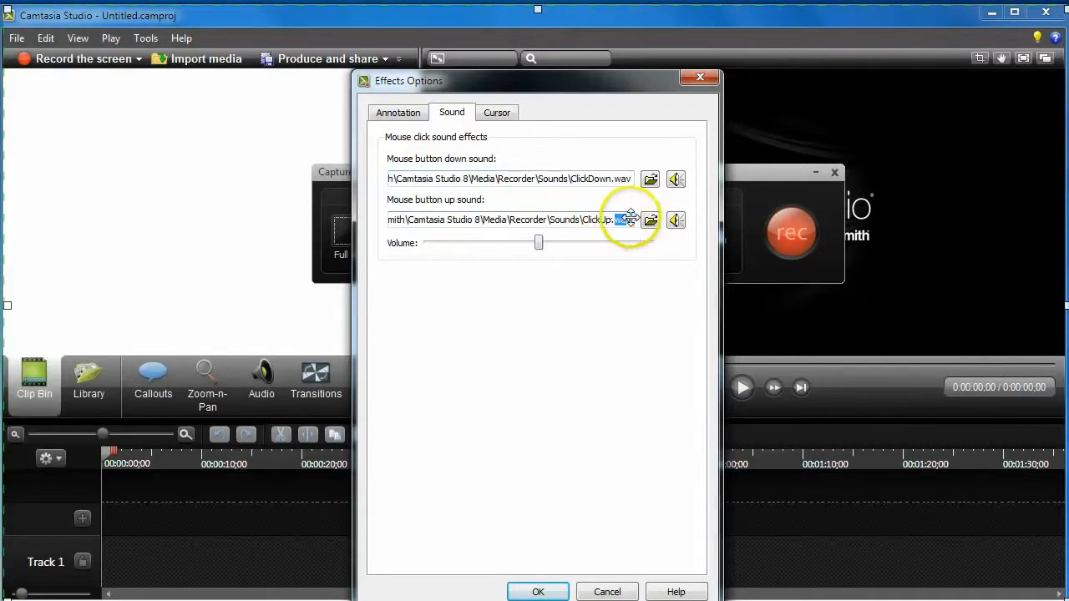
drag(632, 220, 571, 279)
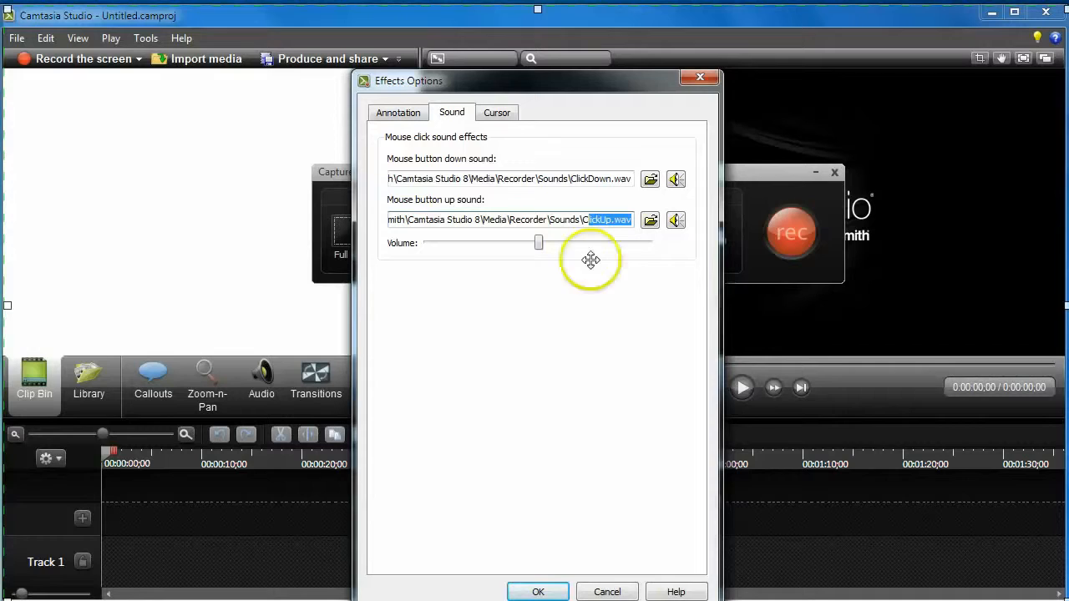
click(630, 221)
drag(635, 219, 610, 203)
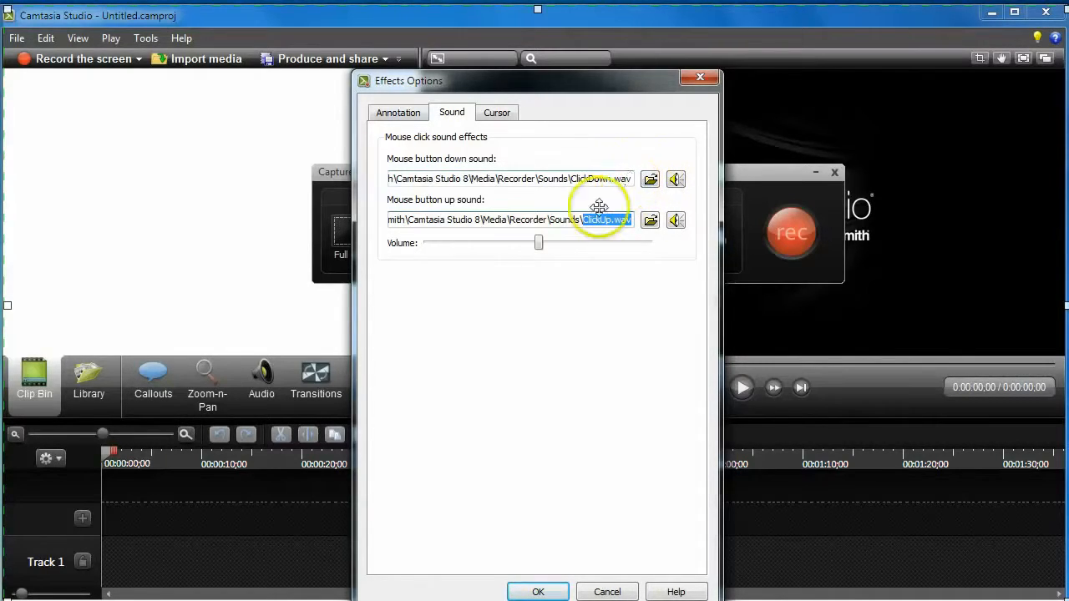
click(398, 112)
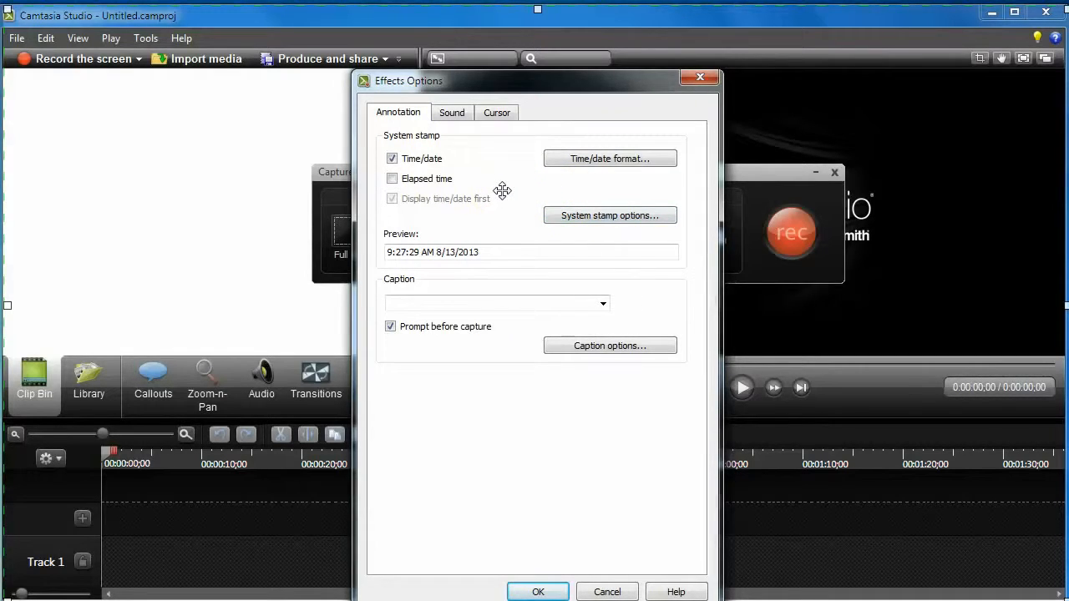
click(599, 588)
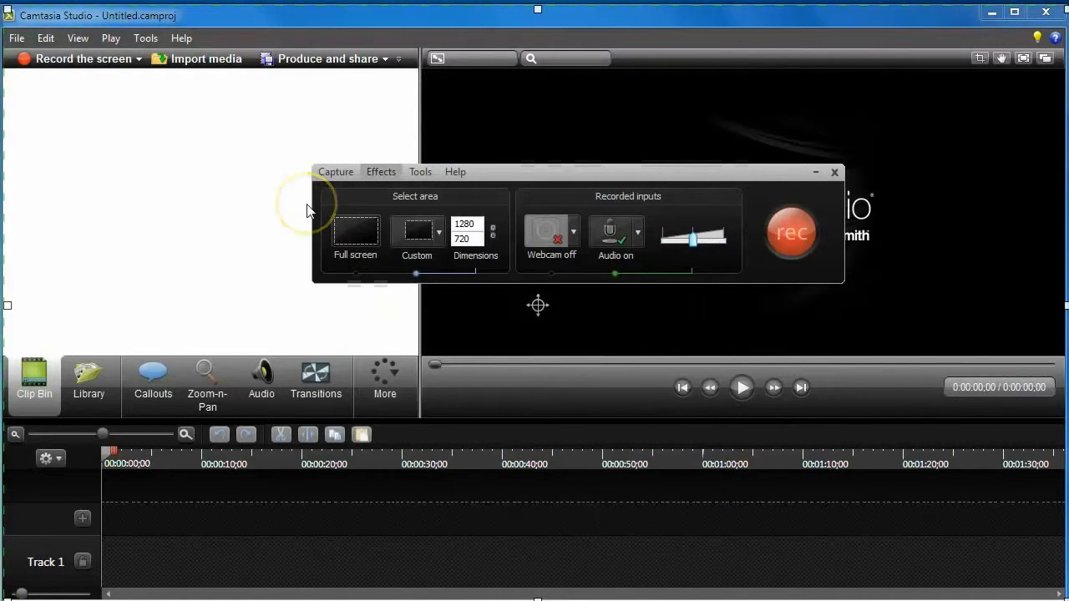
- Reopen the recorder's tool options and examine the general settings, including the Record to format choices
click(381, 172)
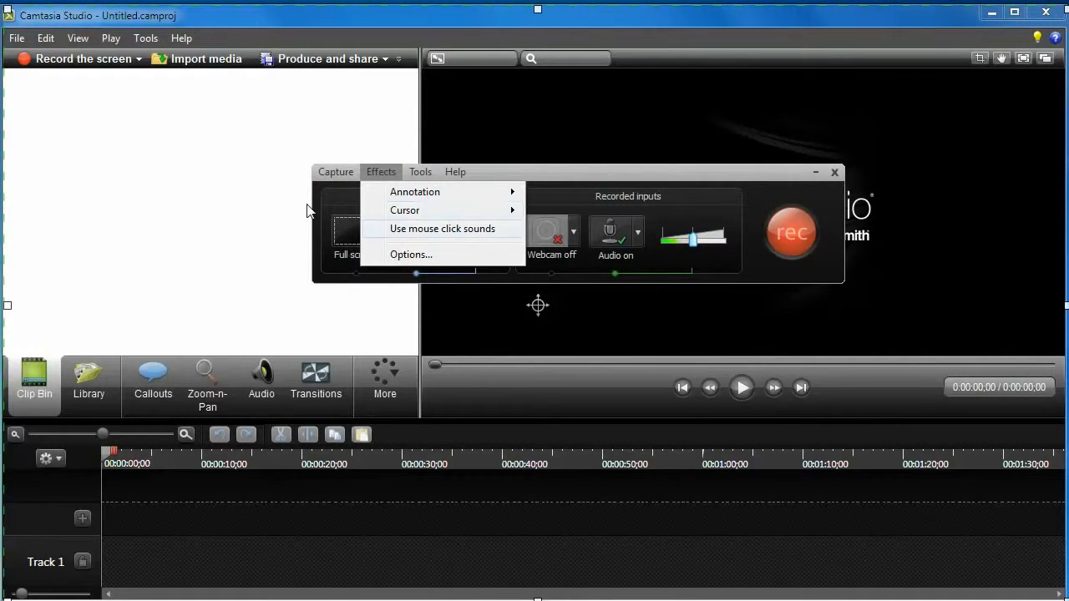
mouse_move(418, 201)
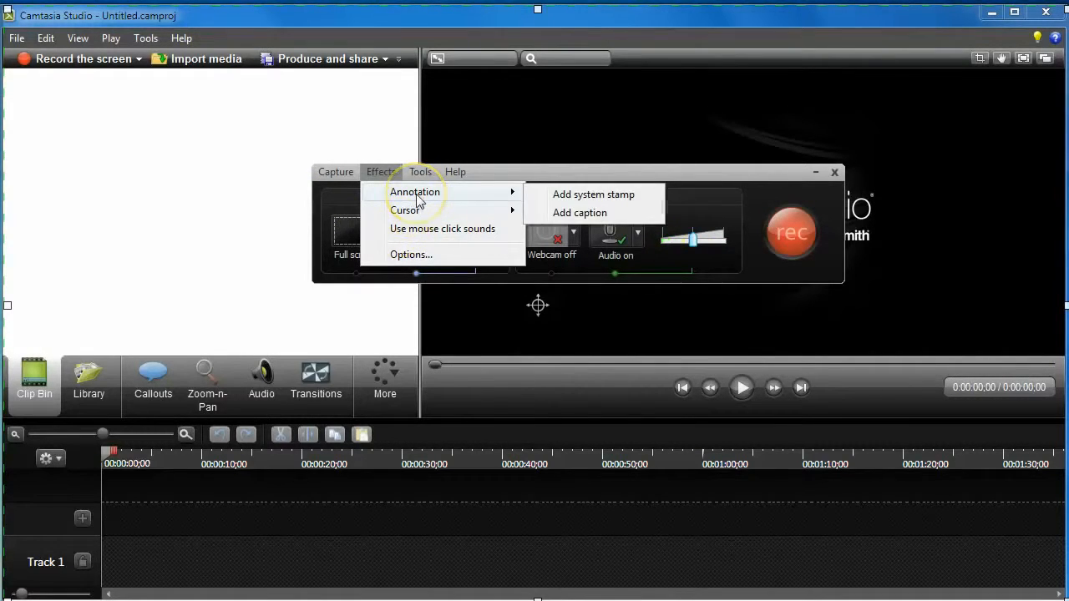
mouse_move(419, 175)
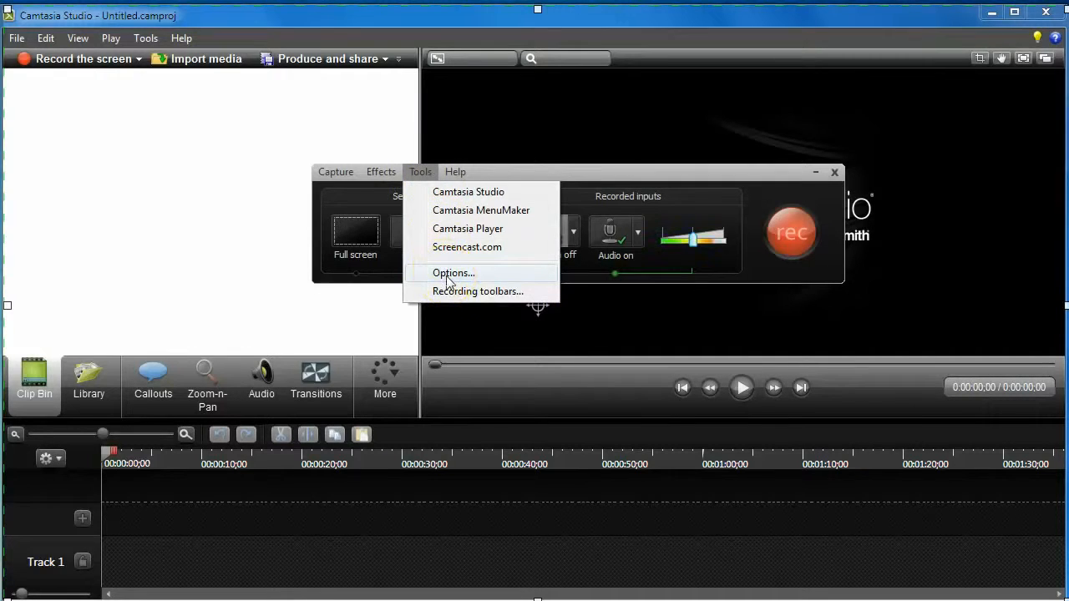
click(447, 273)
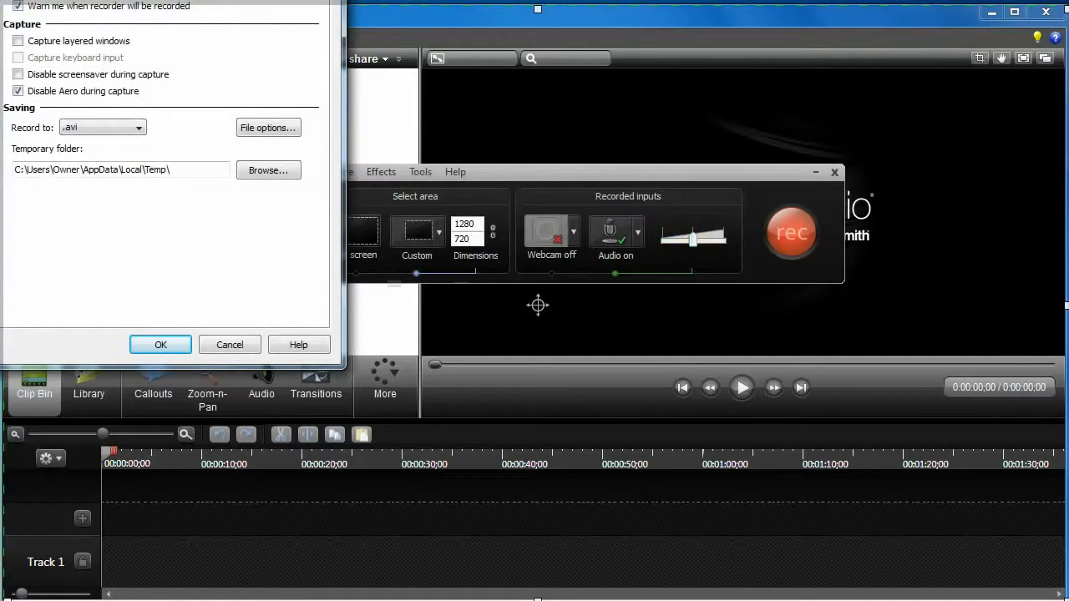
drag(193, 0, 564, 75)
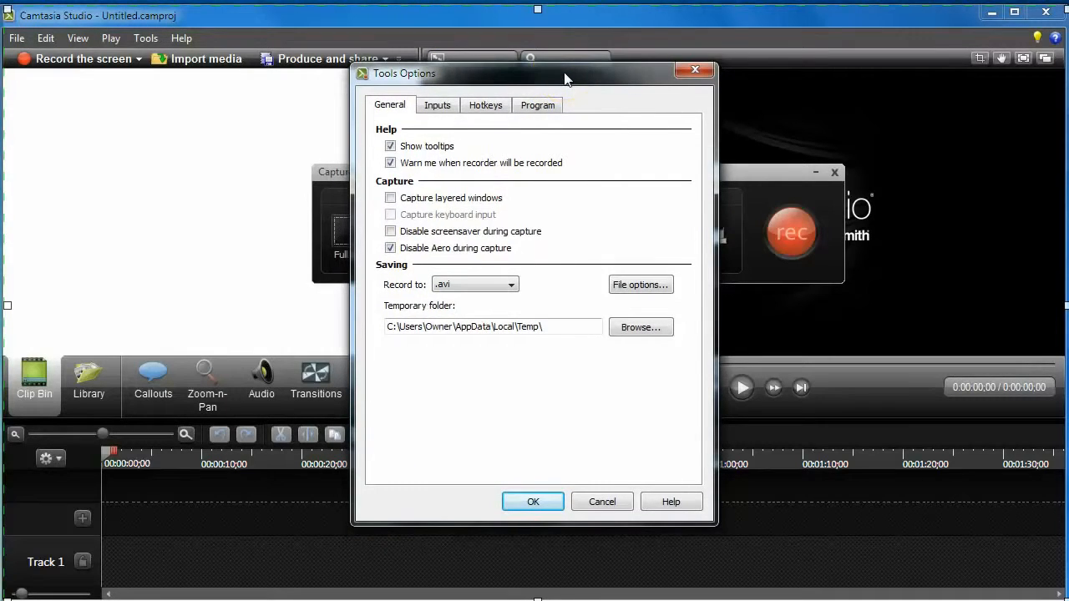
click(477, 288)
click(474, 298)
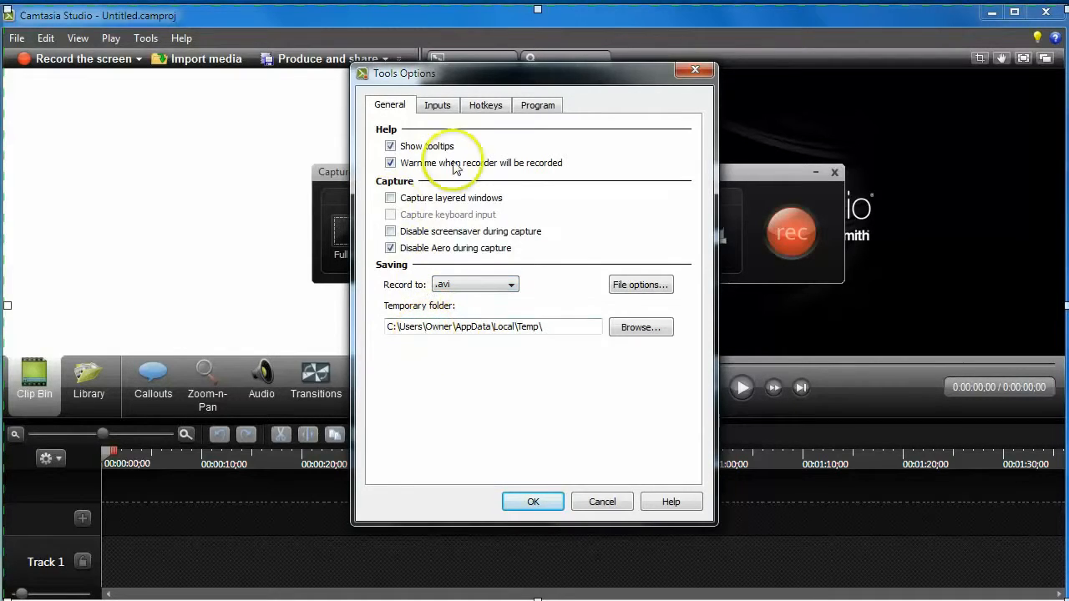
- Examine the audio device and screen capture frame rate choices in the recorder's input settings
click(438, 106)
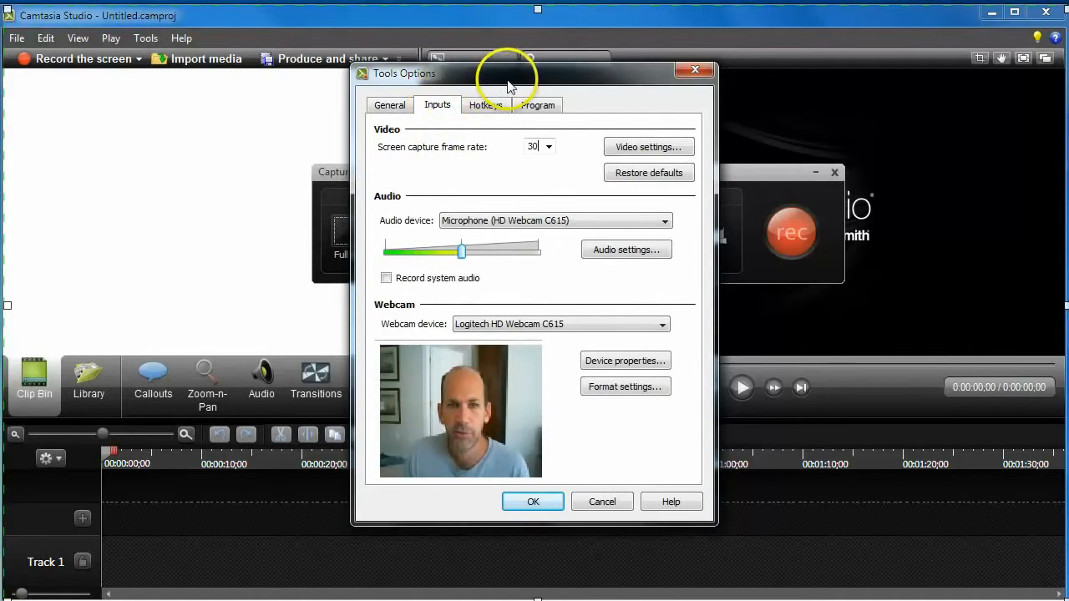
drag(508, 86, 483, 89)
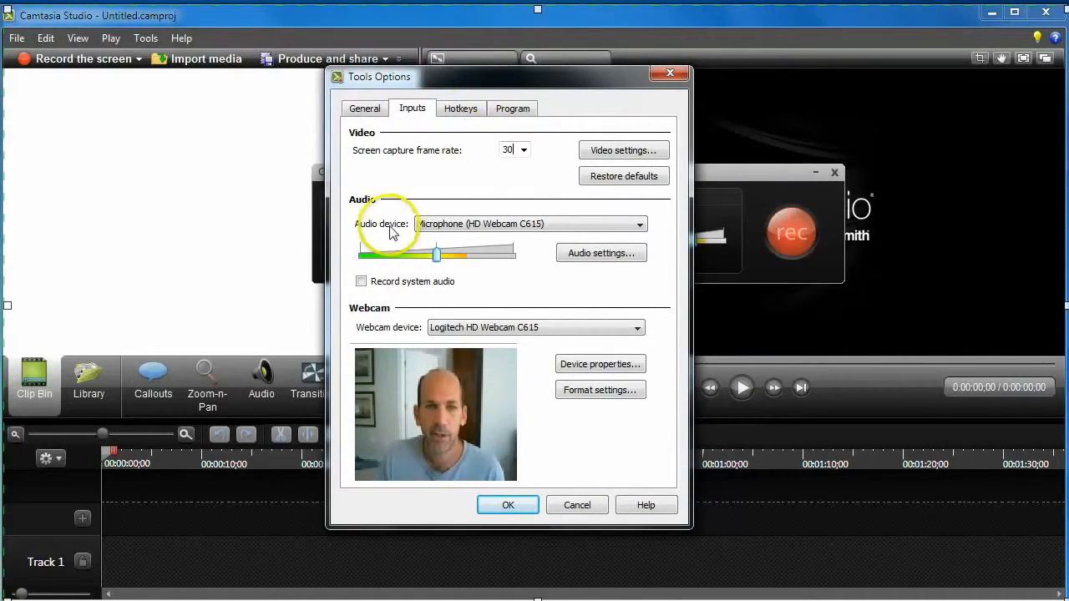
click(529, 231)
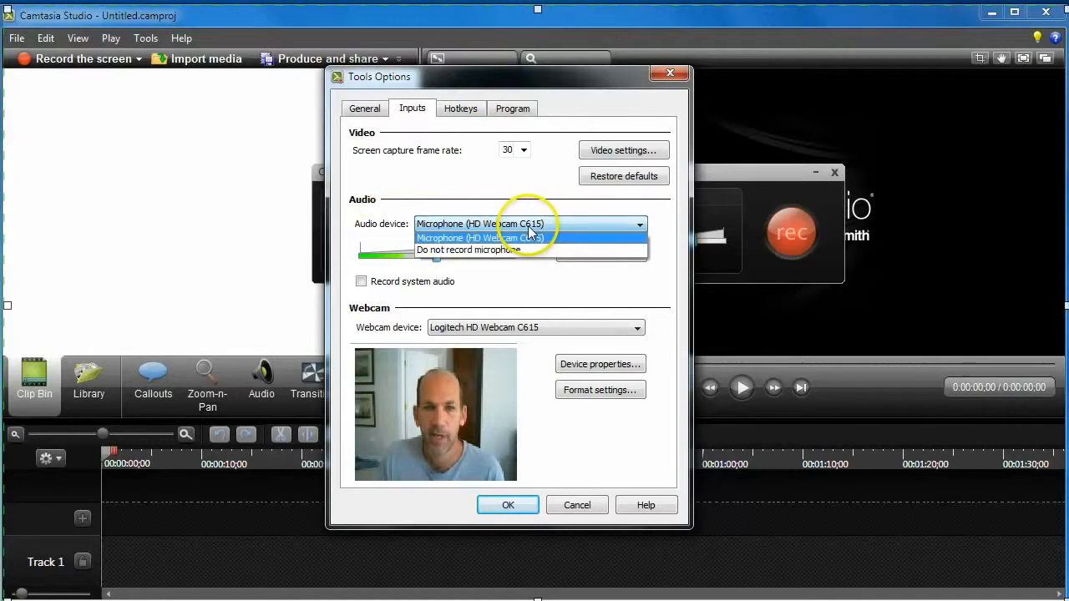
click(530, 231)
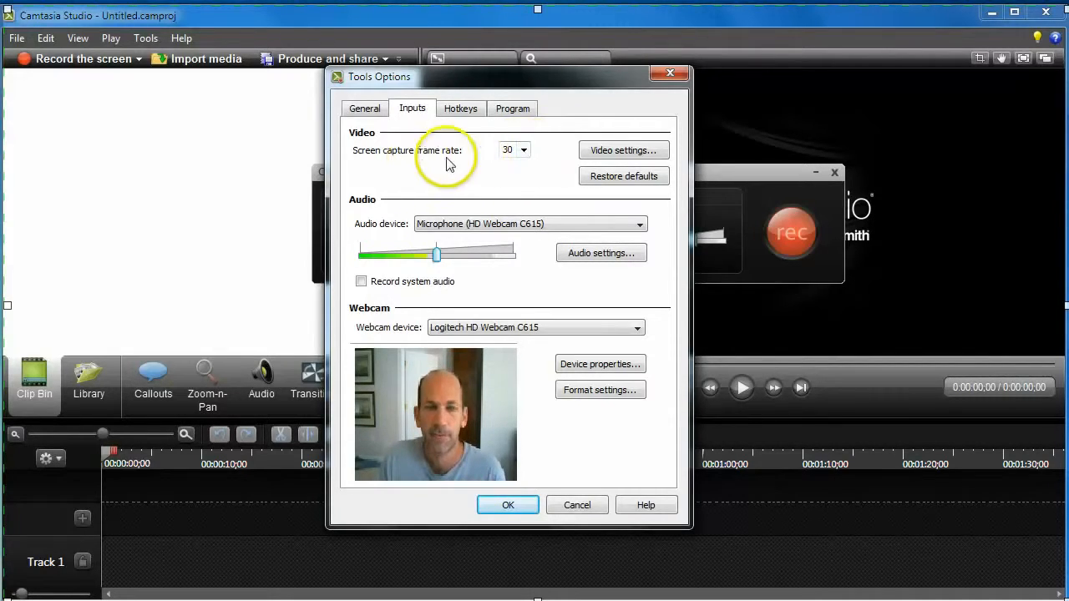
click(524, 150)
click(527, 151)
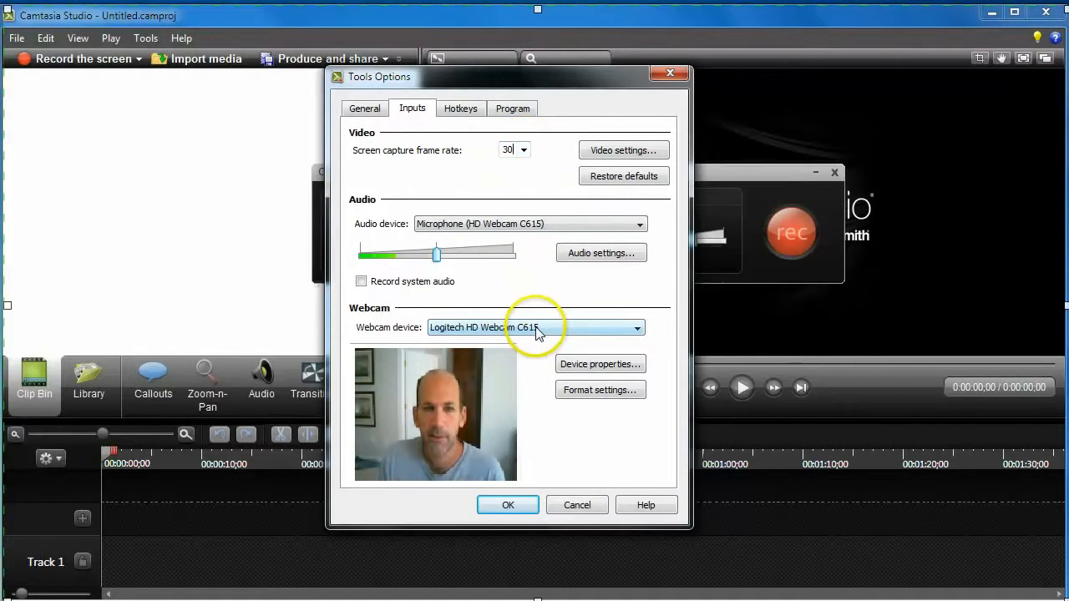
click(537, 223)
click(537, 224)
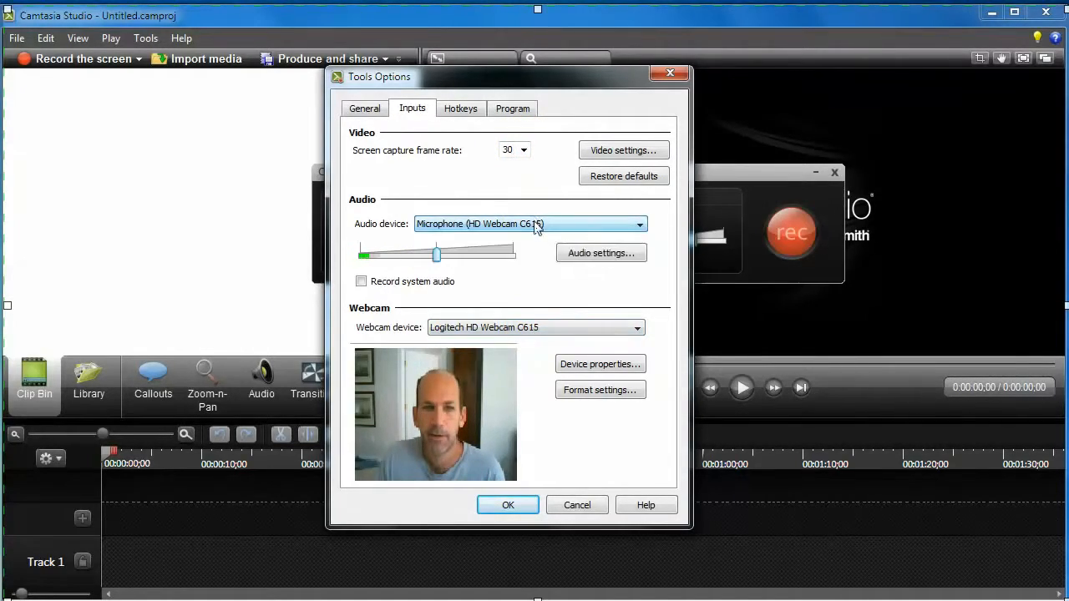
- Look over the recorder's hotkey and program settings, and return to the input settings
click(463, 110)
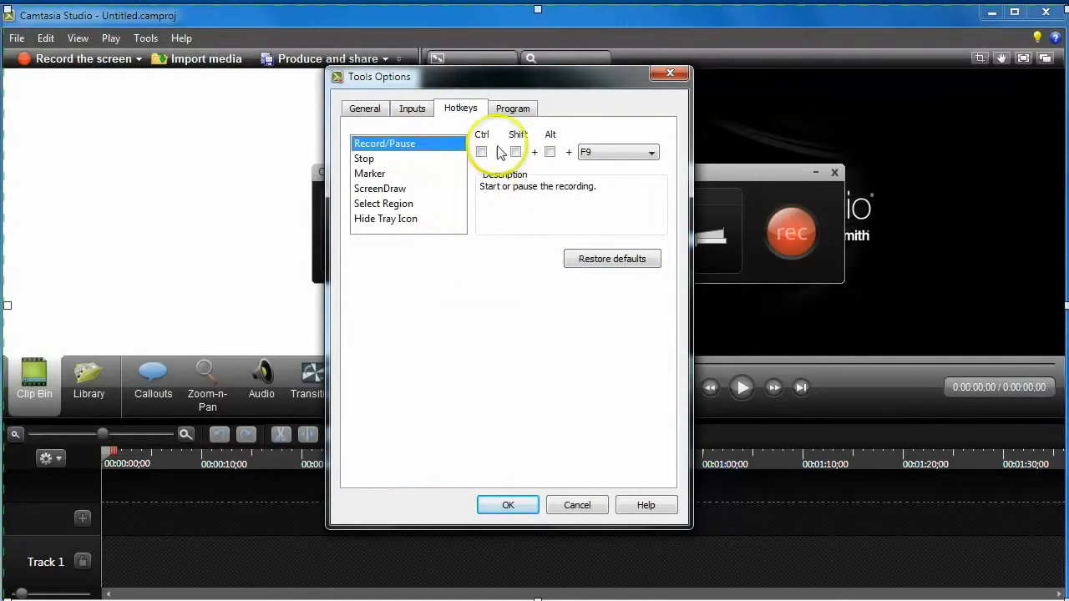
click(511, 115)
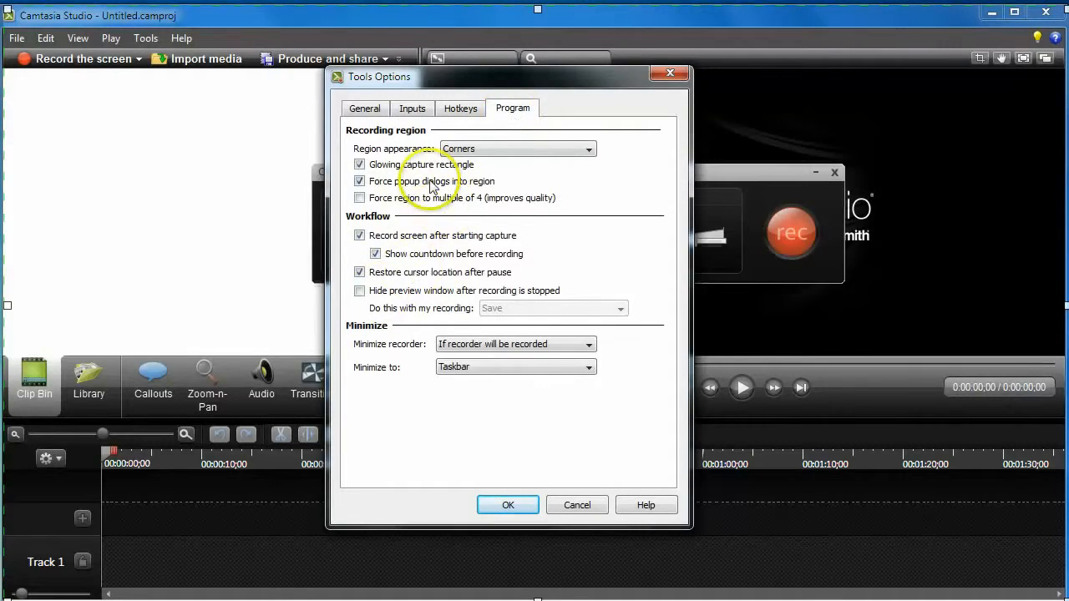
click(412, 109)
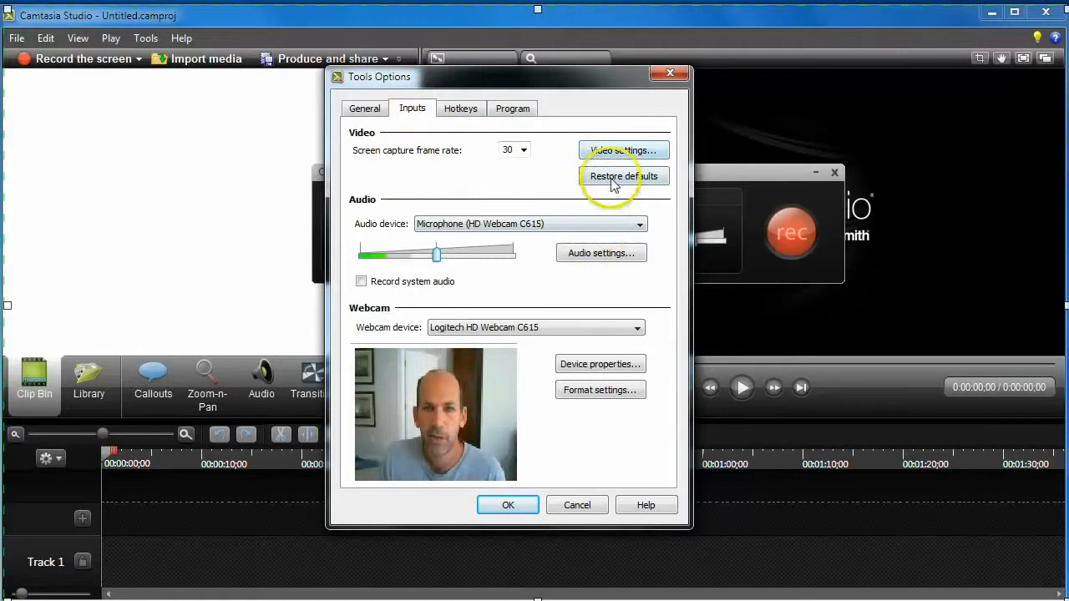
- Examine the recorder's video compression settings, then close the tool options without saving
click(622, 152)
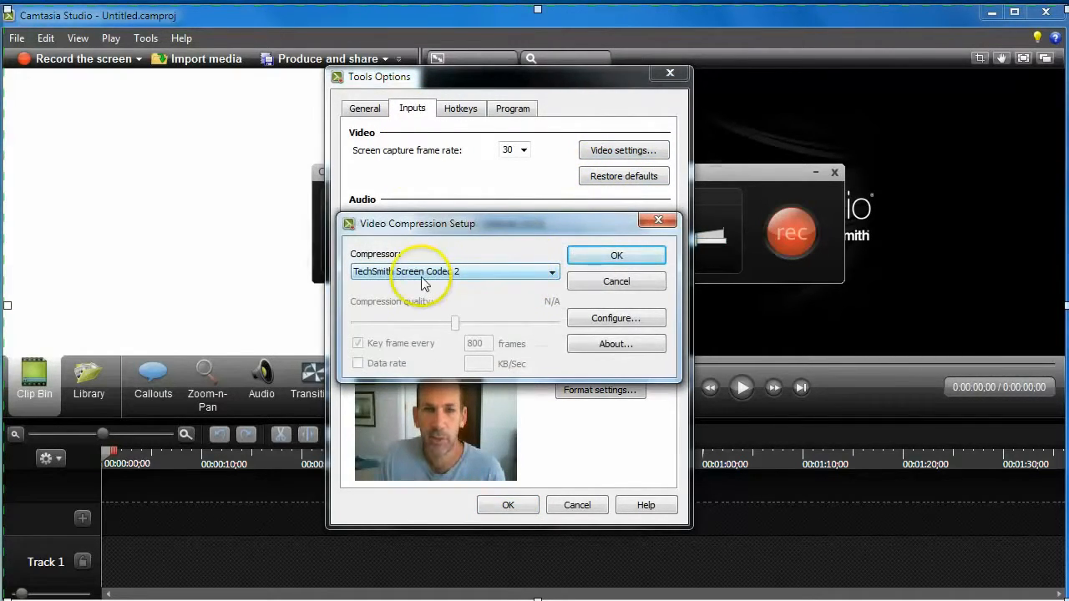
click(586, 281)
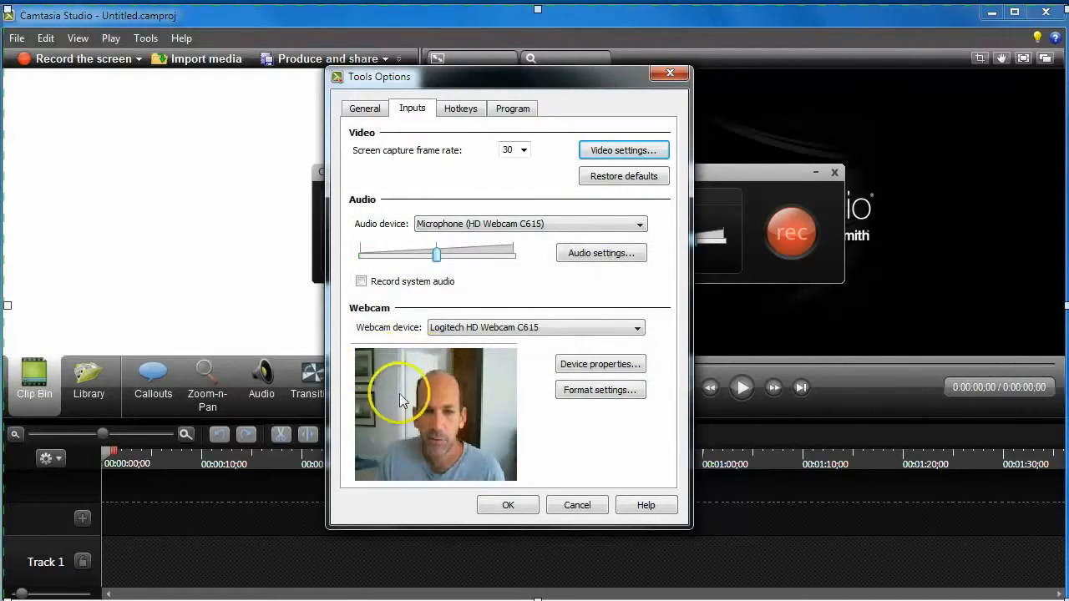
click(584, 506)
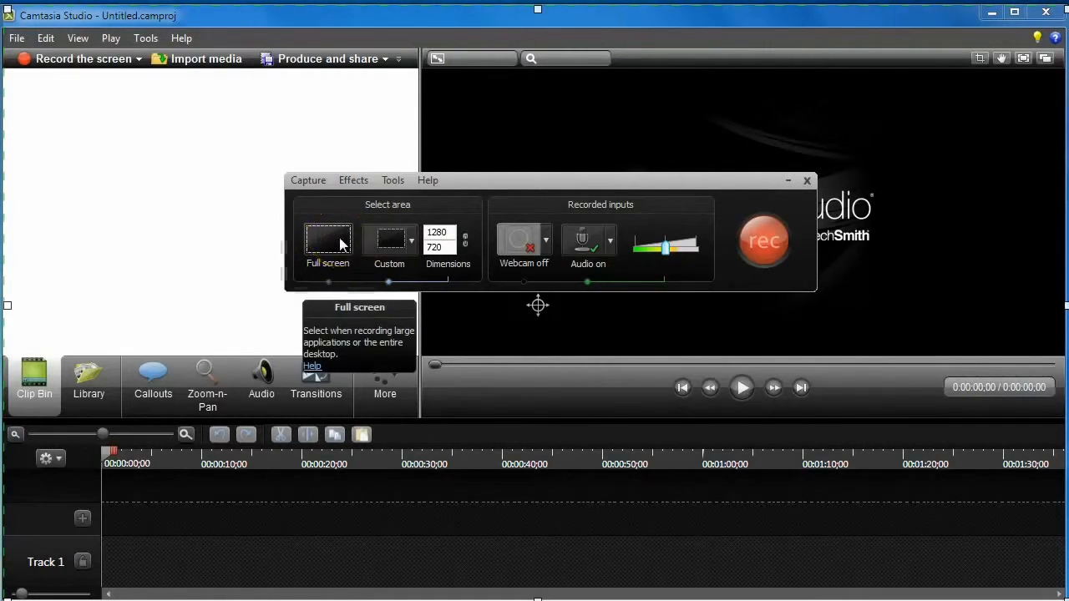
- Mark out a custom recording area of about 539 x 354 pixels, and move the recorder panel up over it
click(410, 240)
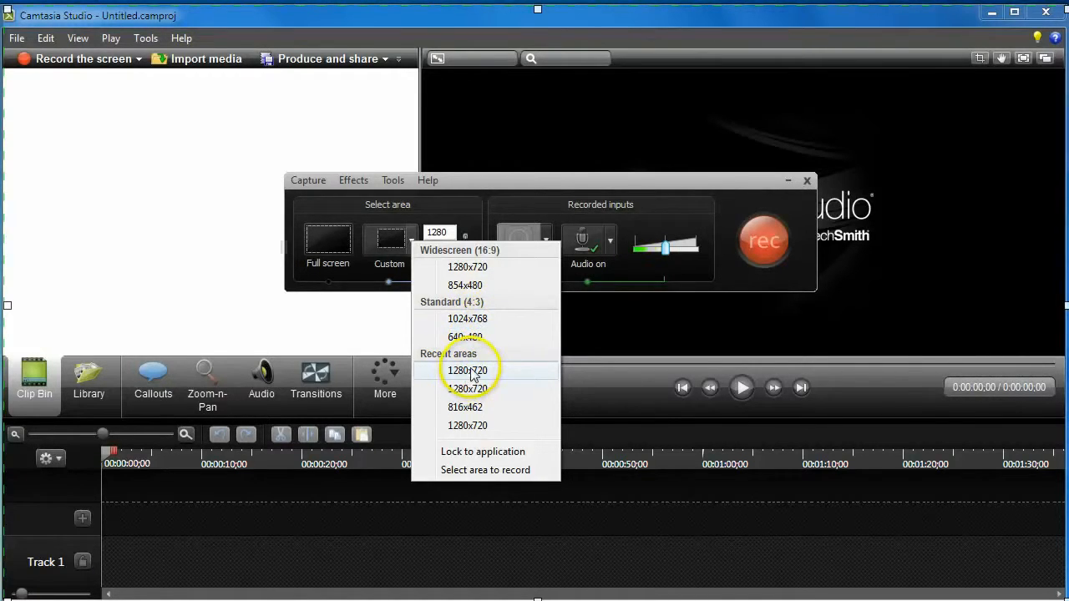
click(478, 471)
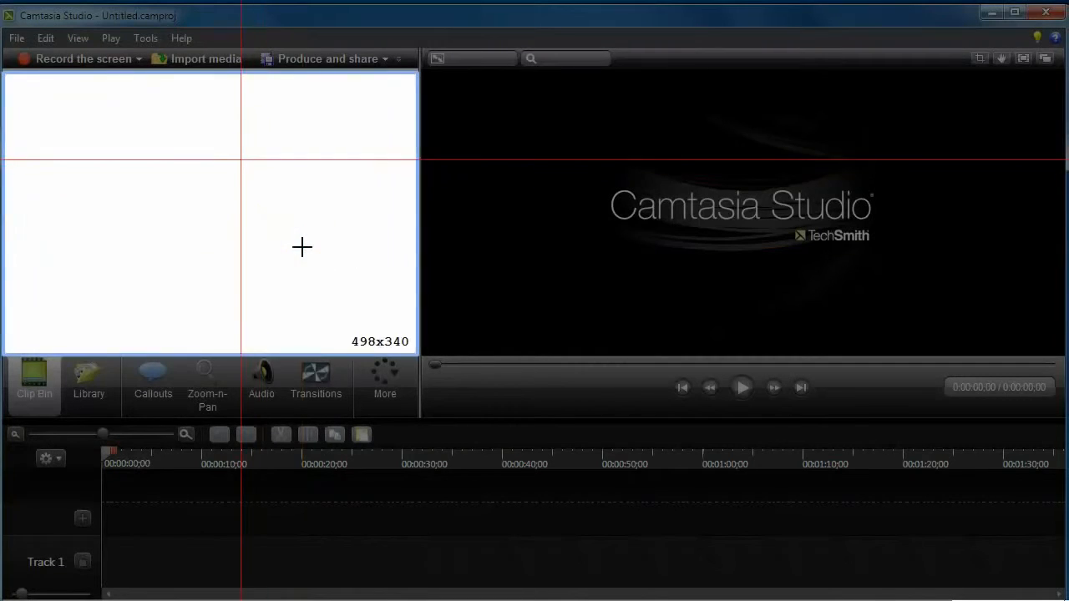
drag(241, 159, 690, 454)
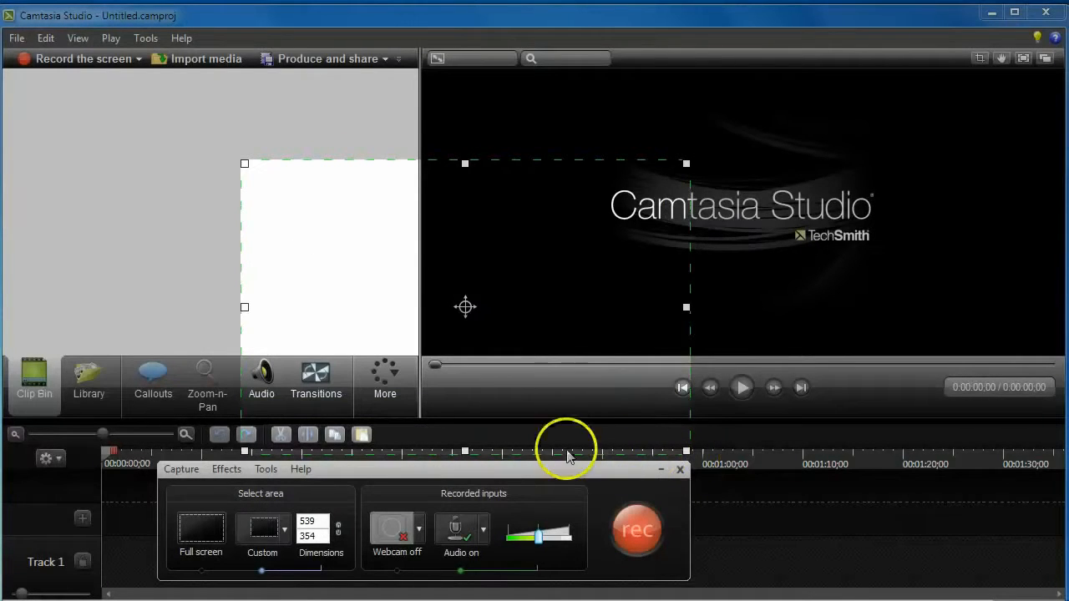
mouse_move(453, 462)
mouse_down()
mouse_move(516, 410)
mouse_move(560, 344)
mouse_up()
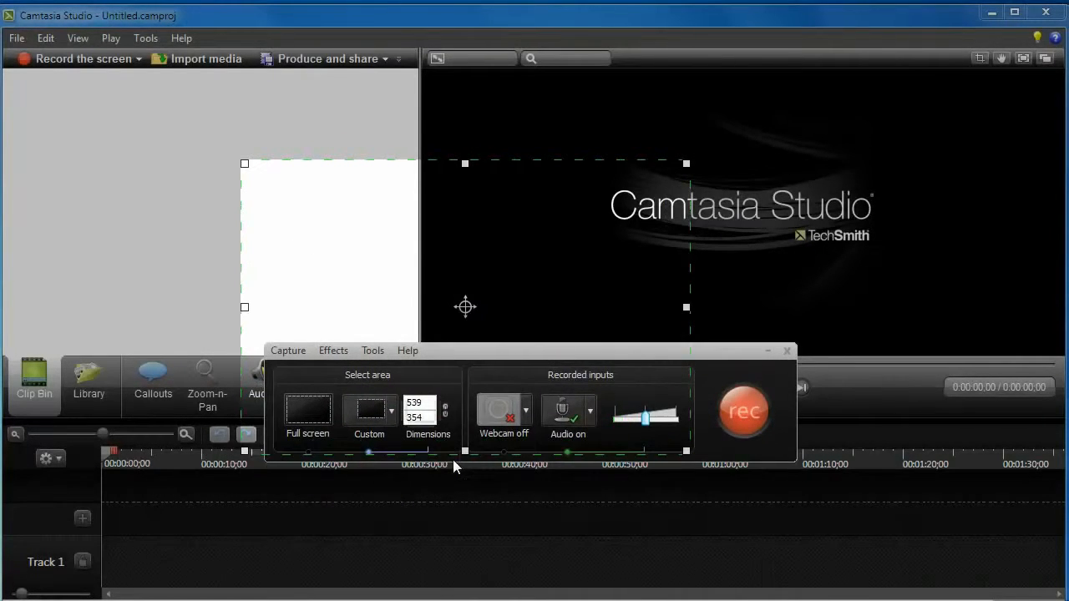
- Apply the 854x480 widescreen preset to the recording area and move the area up and to the left
click(390, 411)
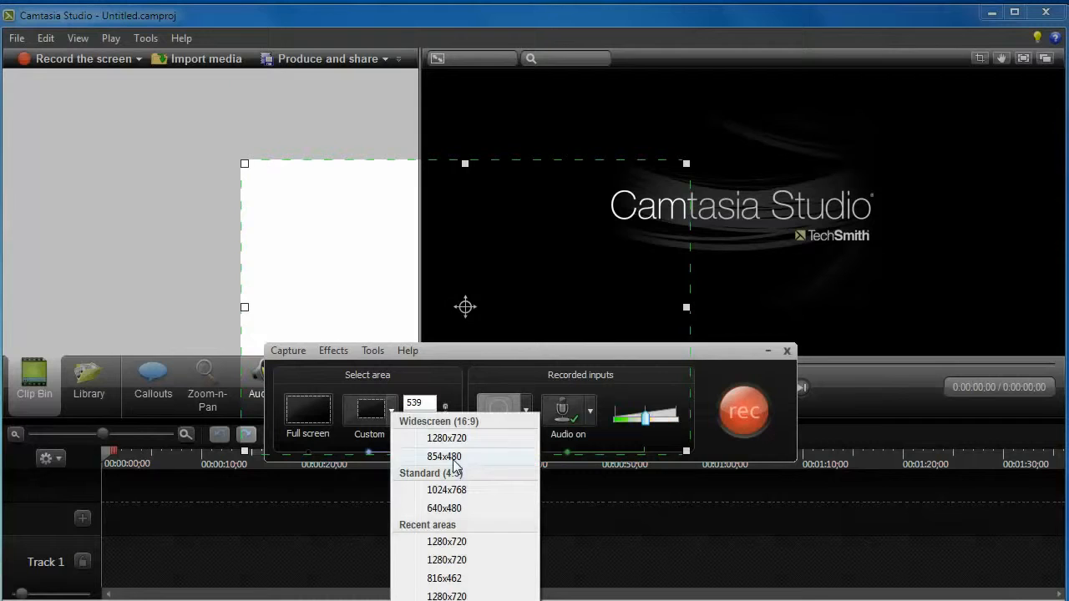
click(459, 460)
click(449, 459)
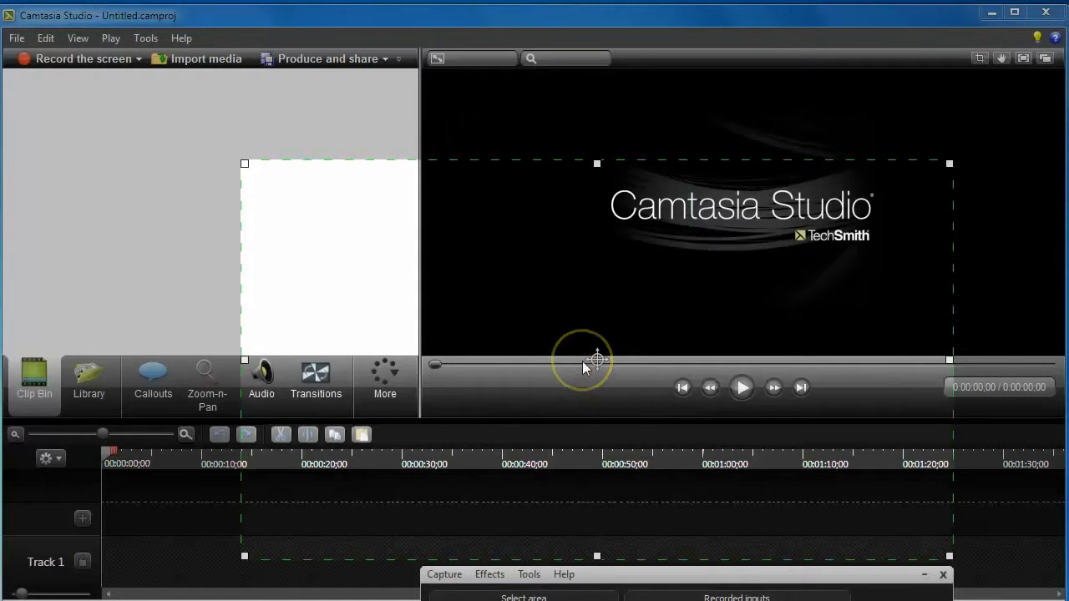
drag(582, 361, 480, 267)
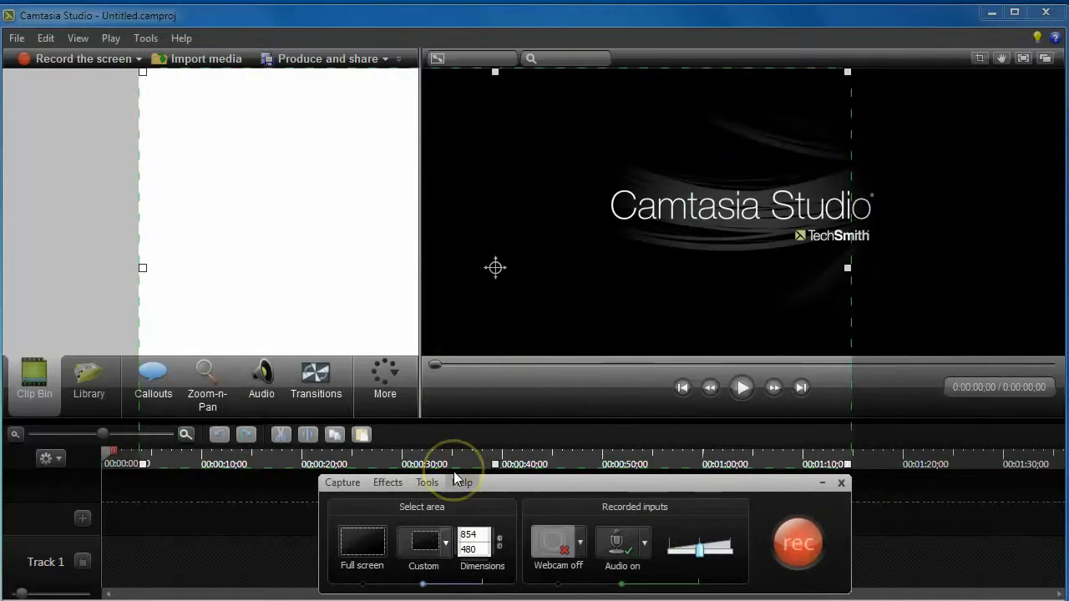
- Set the recording area's dimensions to 600 x 300, and move the area over the preview canvas
drag(478, 535, 459, 534)
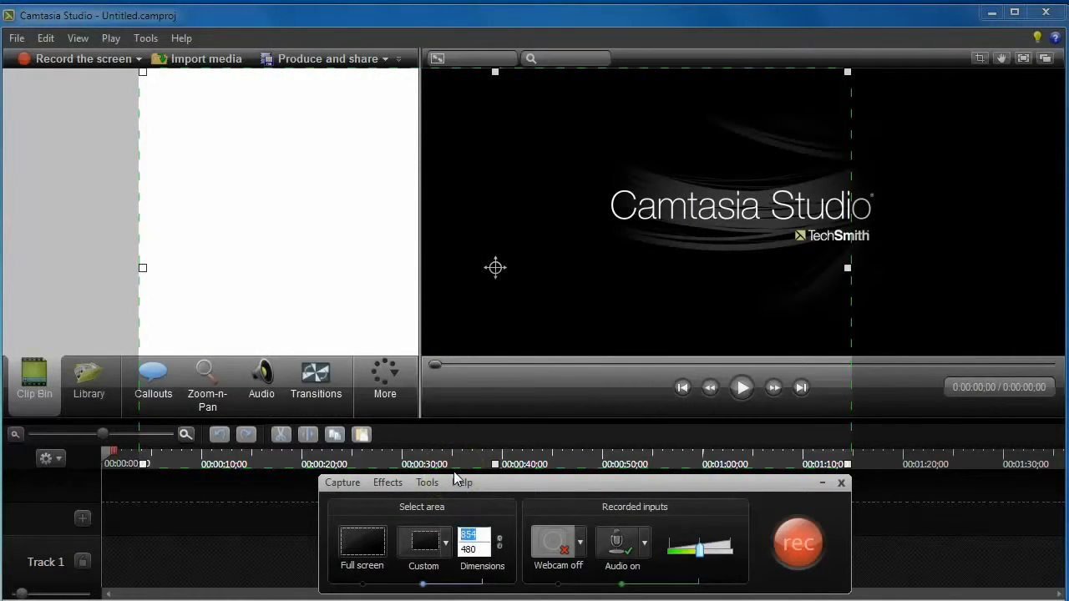
text(600)
key(Tab)
drag(268, 550, 249, 551)
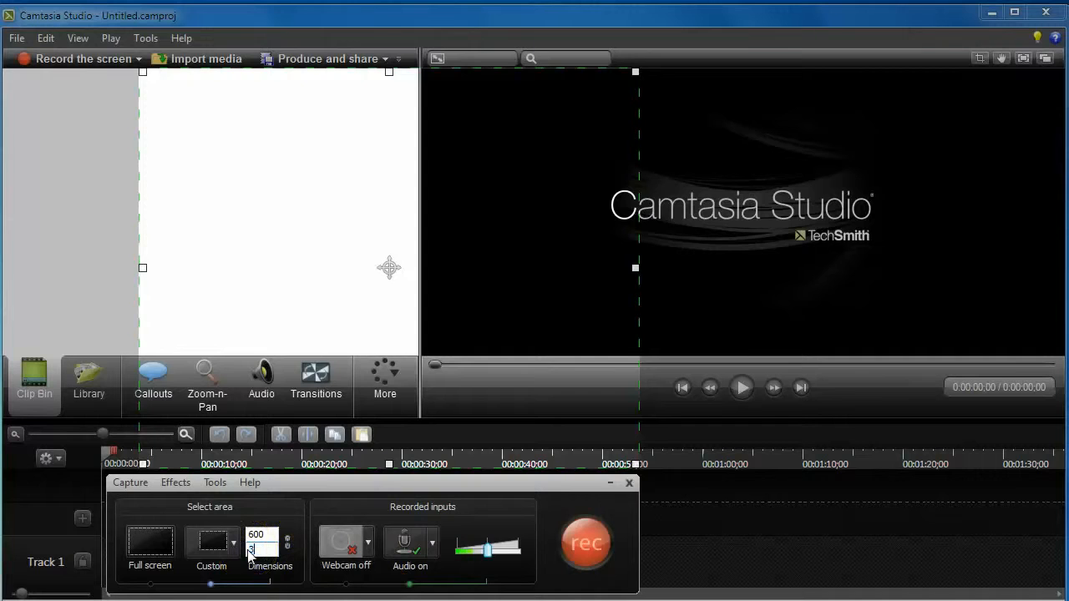
click(259, 535)
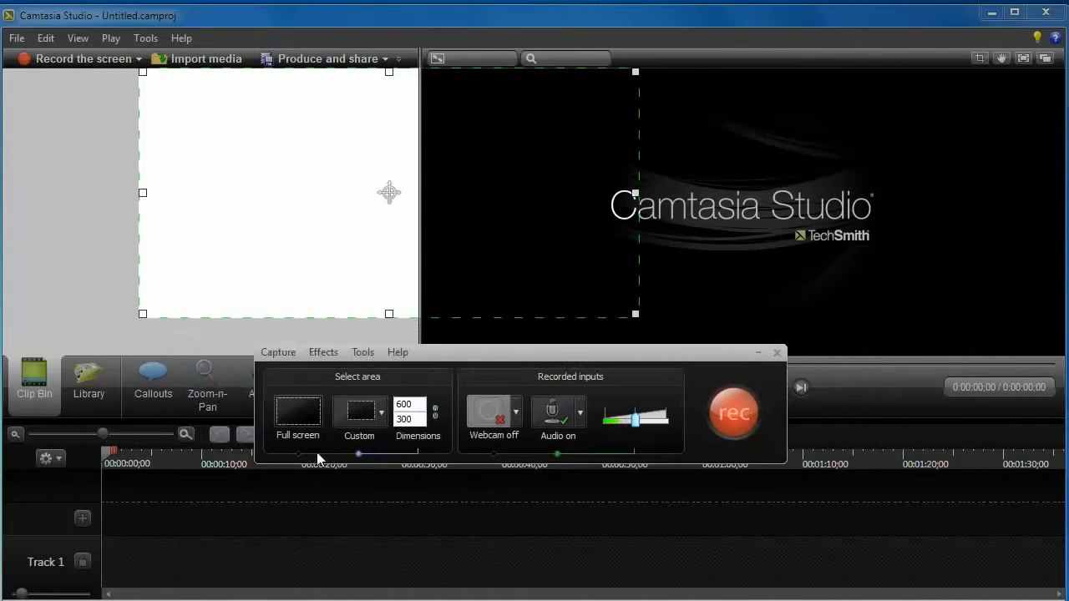
drag(384, 197, 576, 248)
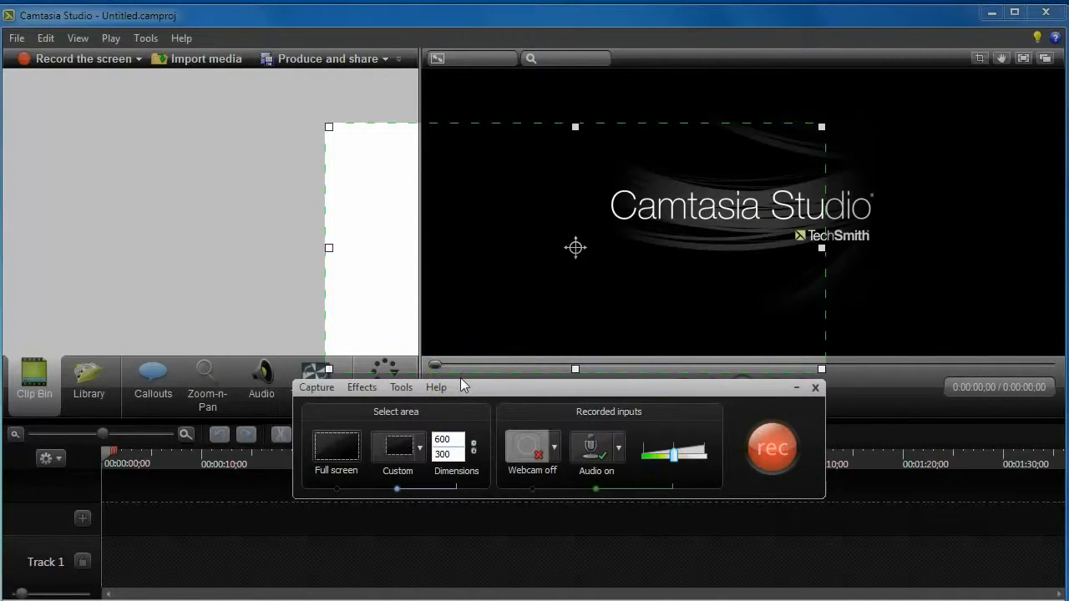
- Try locking and unlocking the dimensions' aspect ratio, and set the recording area's width to 700 pixels
click(564, 373)
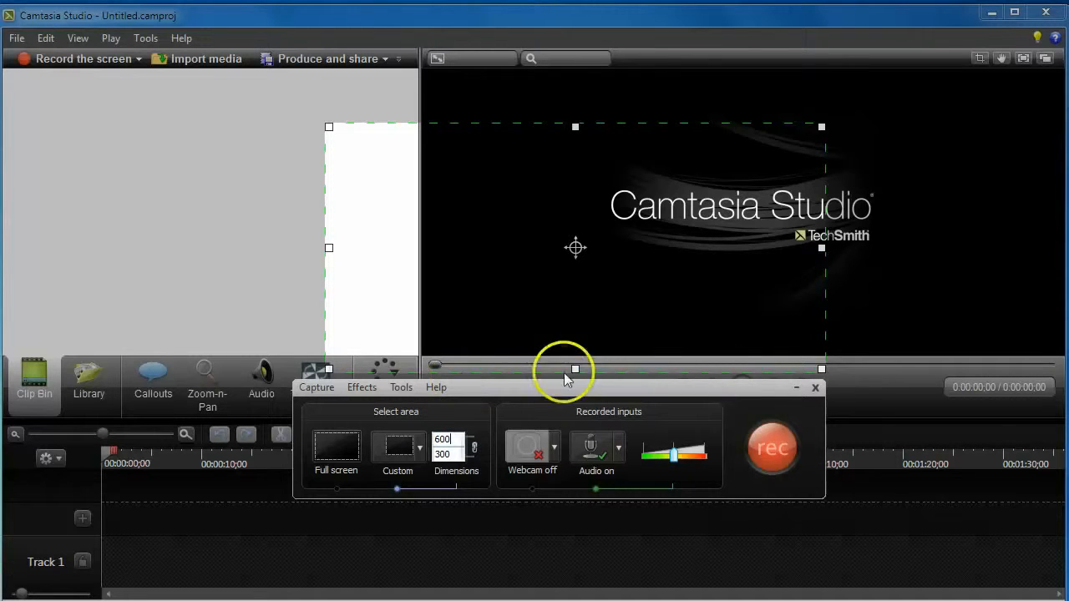
click(565, 249)
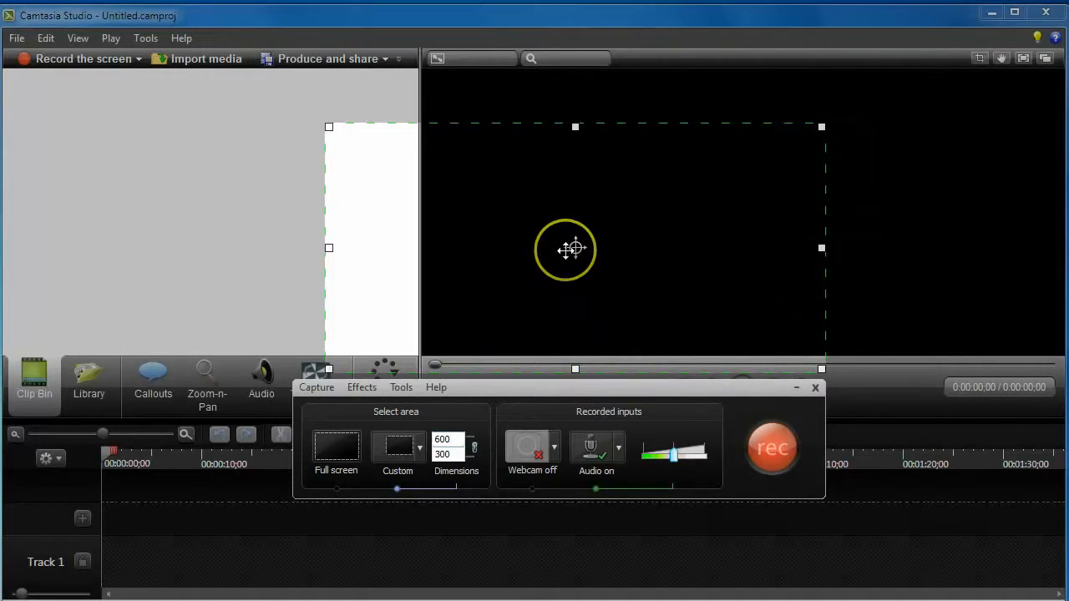
click(472, 363)
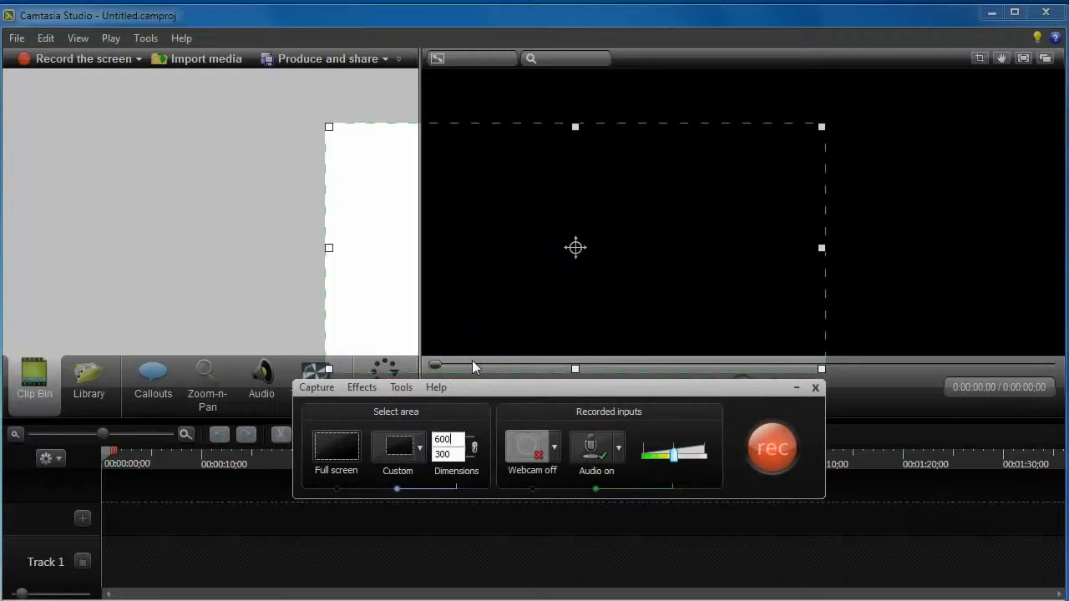
key(Return)
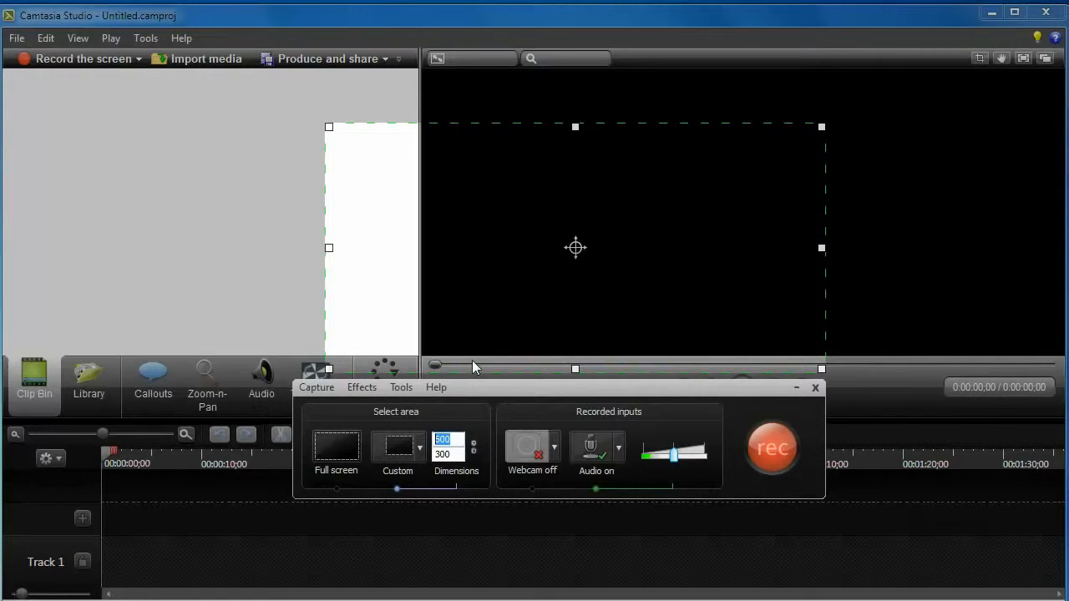
text(700)
key(Return)
click(637, 281)
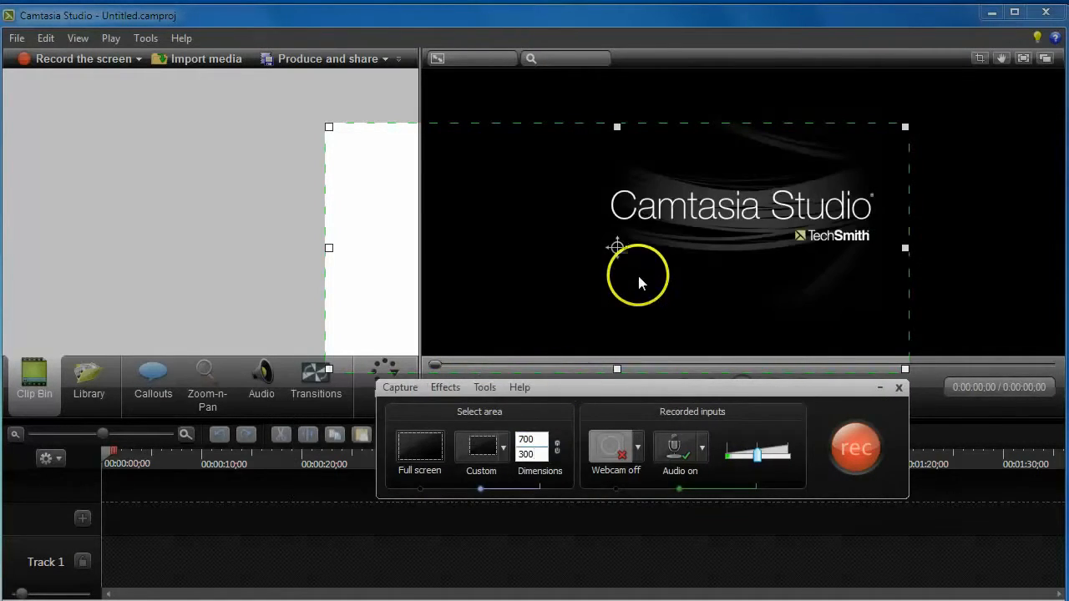
- Move the recorder panel slightly to the left and test its audio input volume level
drag(647, 384, 593, 389)
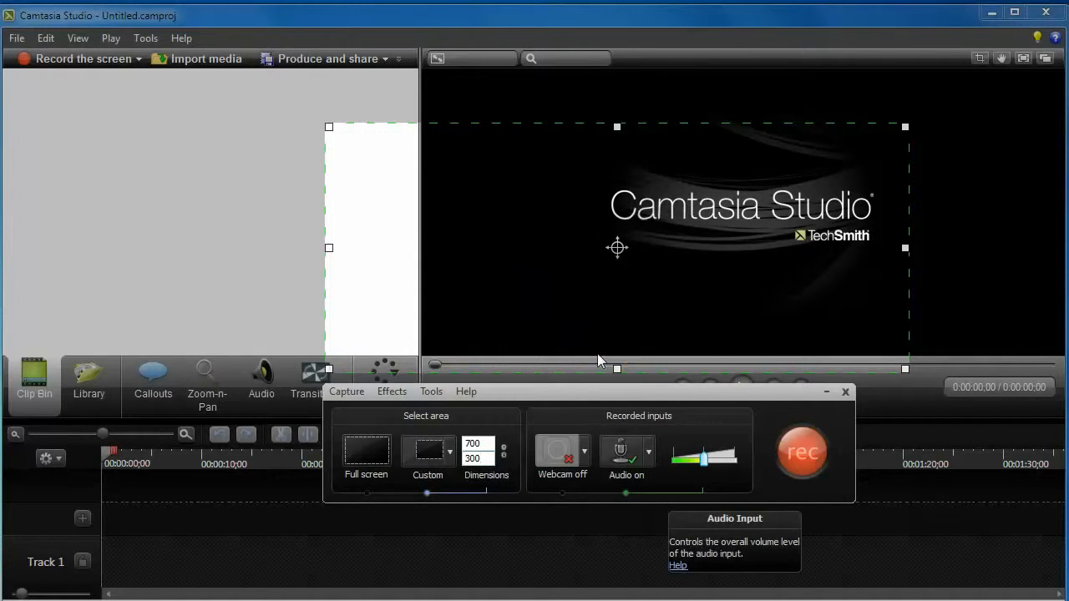
click(704, 460)
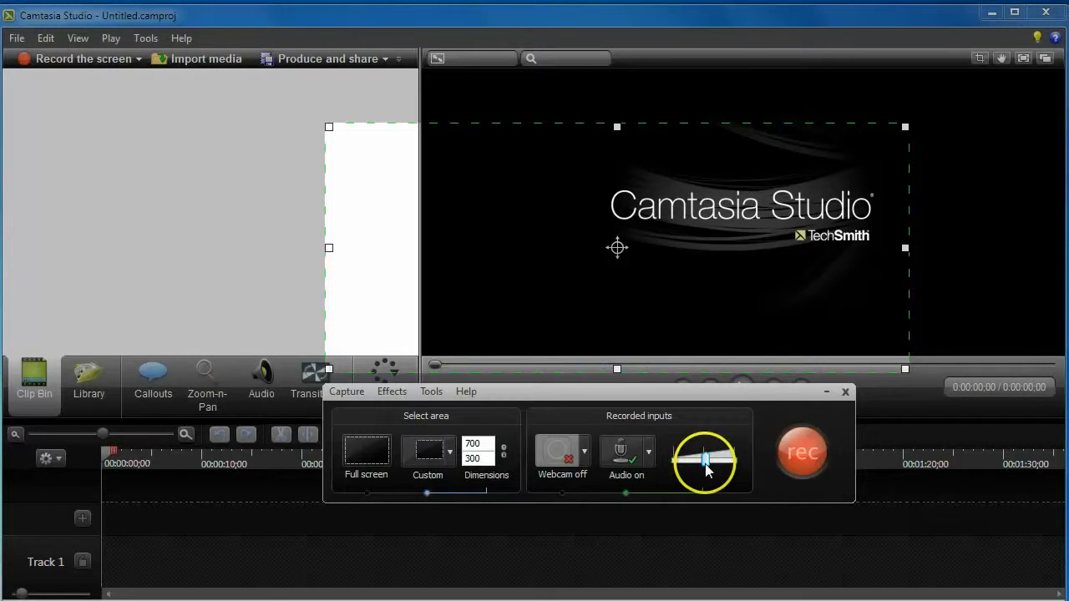
mouse_move(705, 466)
mouse_down()
mouse_move(723, 468)
mouse_move(707, 471)
mouse_up()
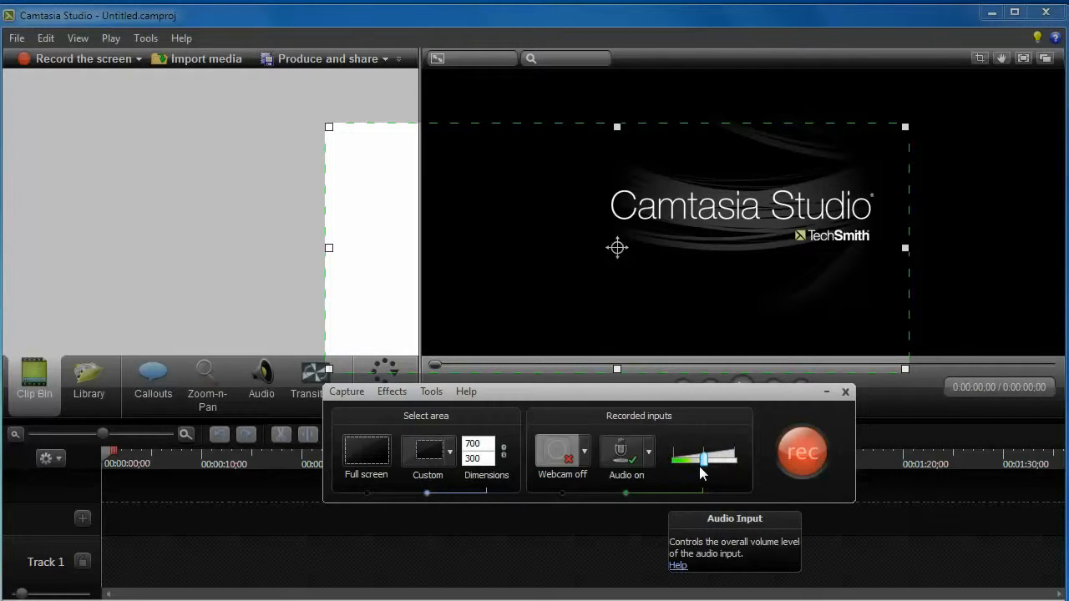
mouse_move(700, 467)
mouse_down()
mouse_move(708, 462)
mouse_move(670, 462)
mouse_move(712, 467)
mouse_move(699, 471)
mouse_up()
click(706, 508)
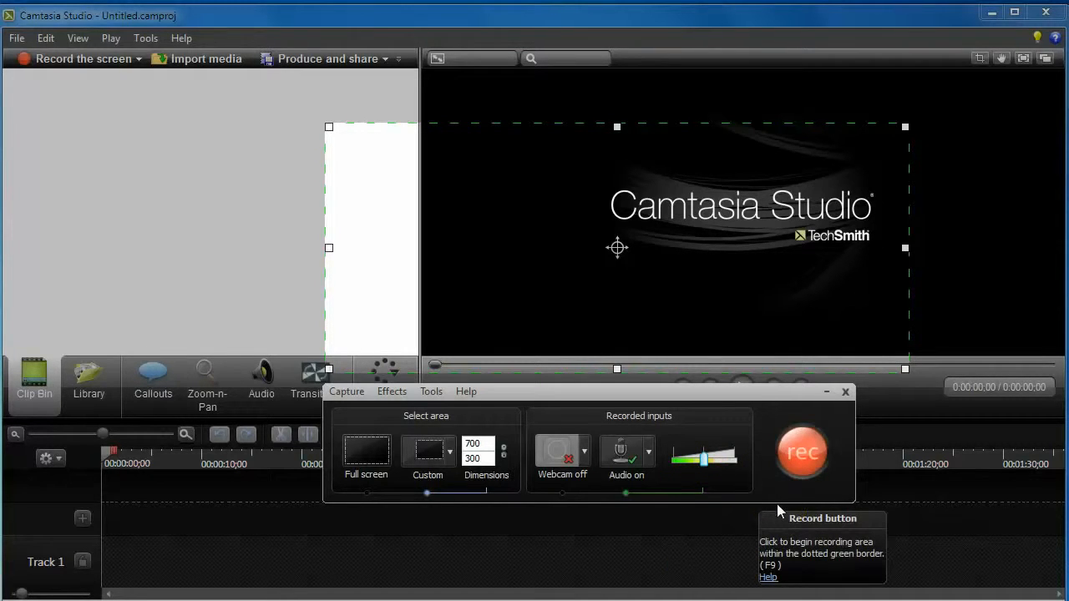
- Start recording the selected area, draw a red zigzag with the ScreenDraw pen beside the Camtasia Studio logo, and exit ScreenDraw
click(800, 451)
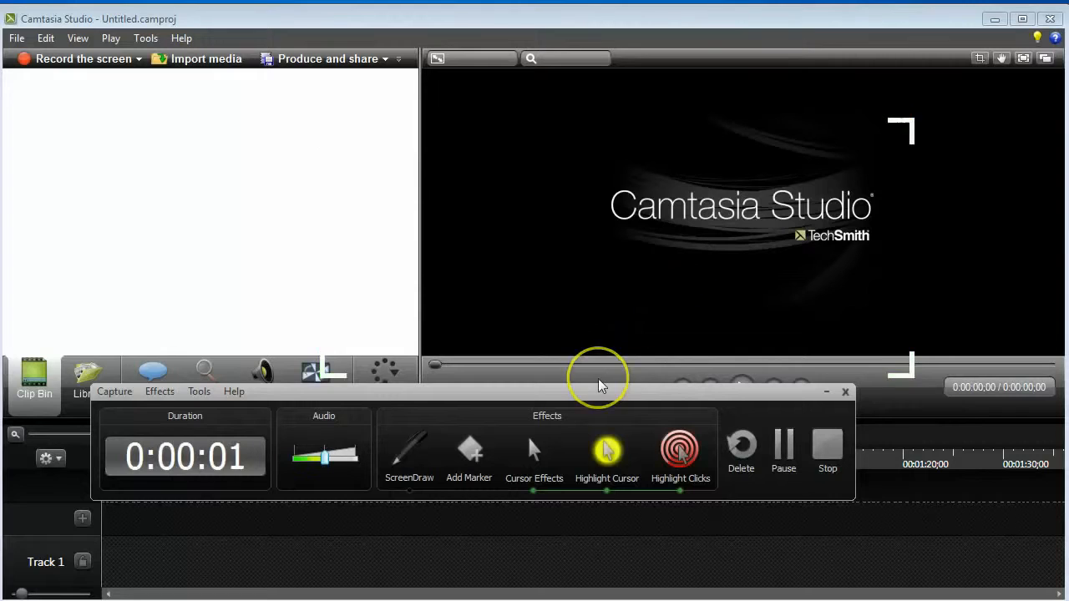
drag(598, 390, 717, 377)
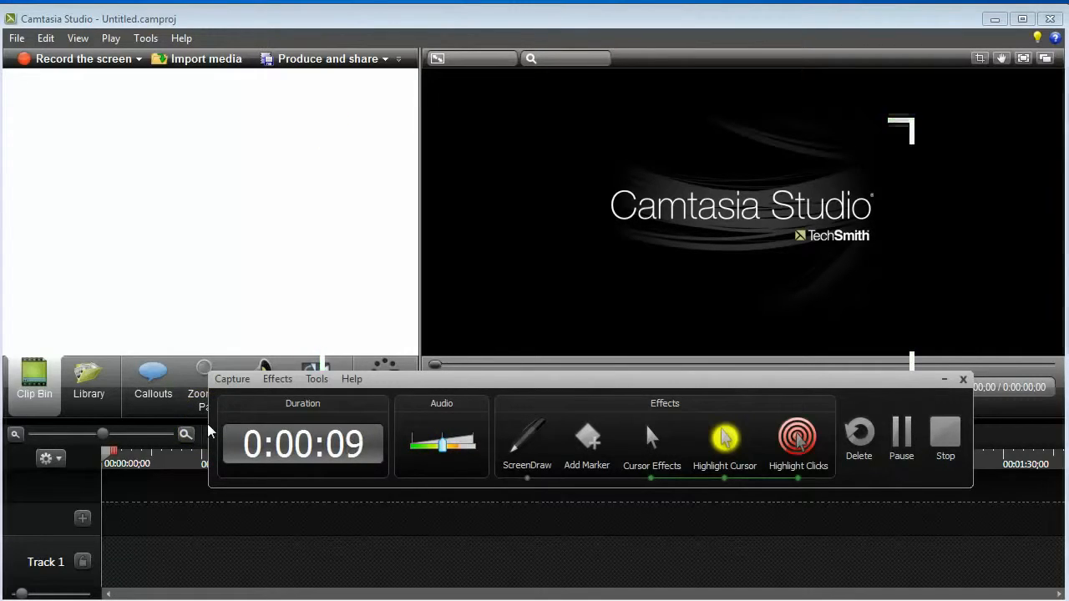
click(527, 438)
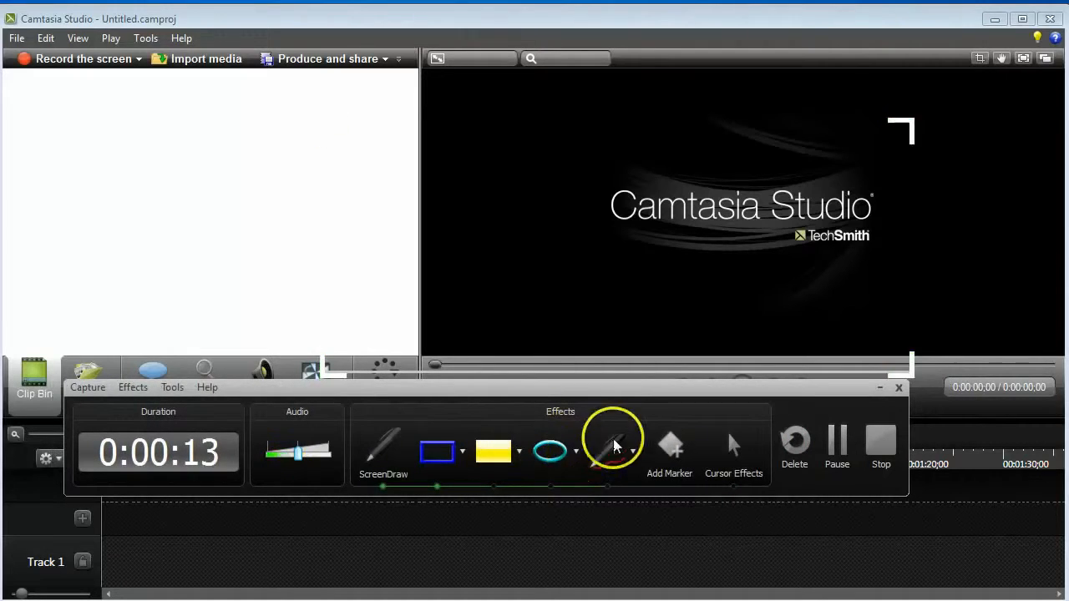
click(606, 449)
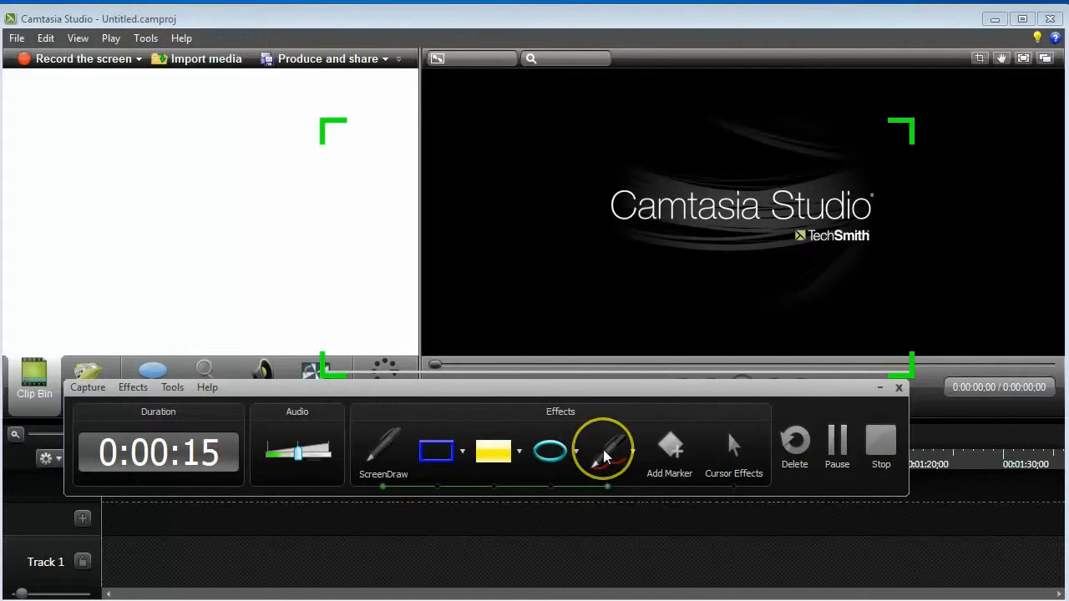
mouse_move(466, 256)
mouse_down()
mouse_move(586, 254)
mouse_move(631, 209)
mouse_up()
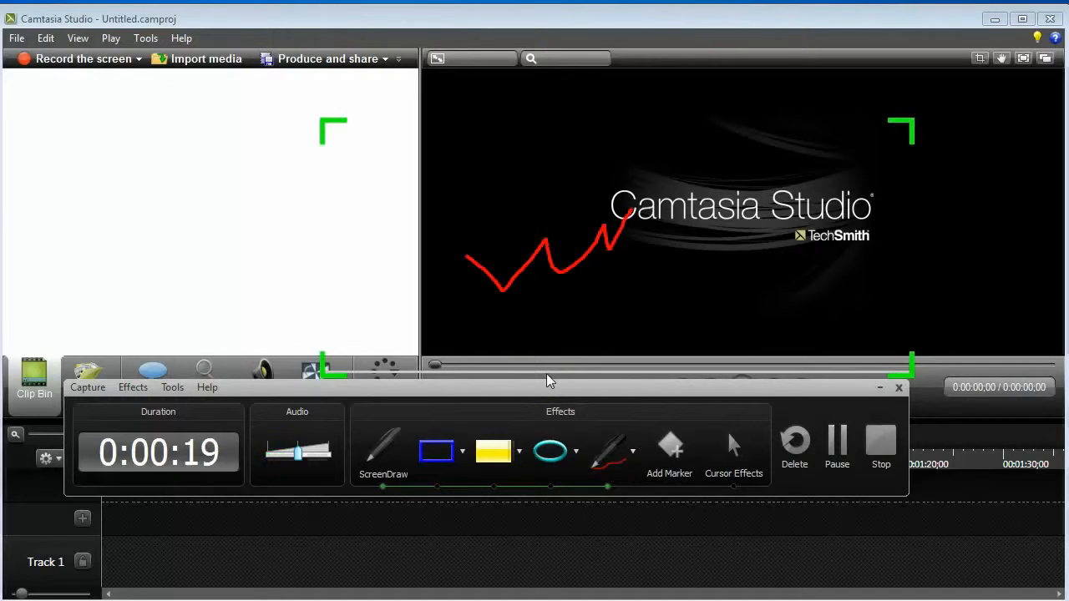
key(Escape)
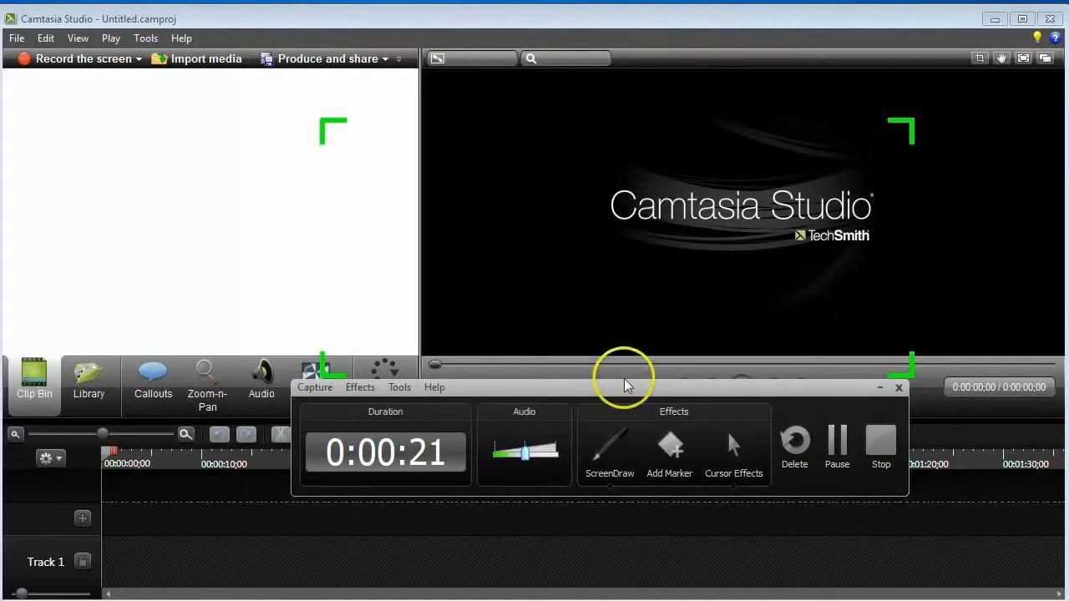
- Turn ScreenDraw back on, draw an ellipse over the preview area while recording, and exit drawing mode
key(ctrl+shift+d)
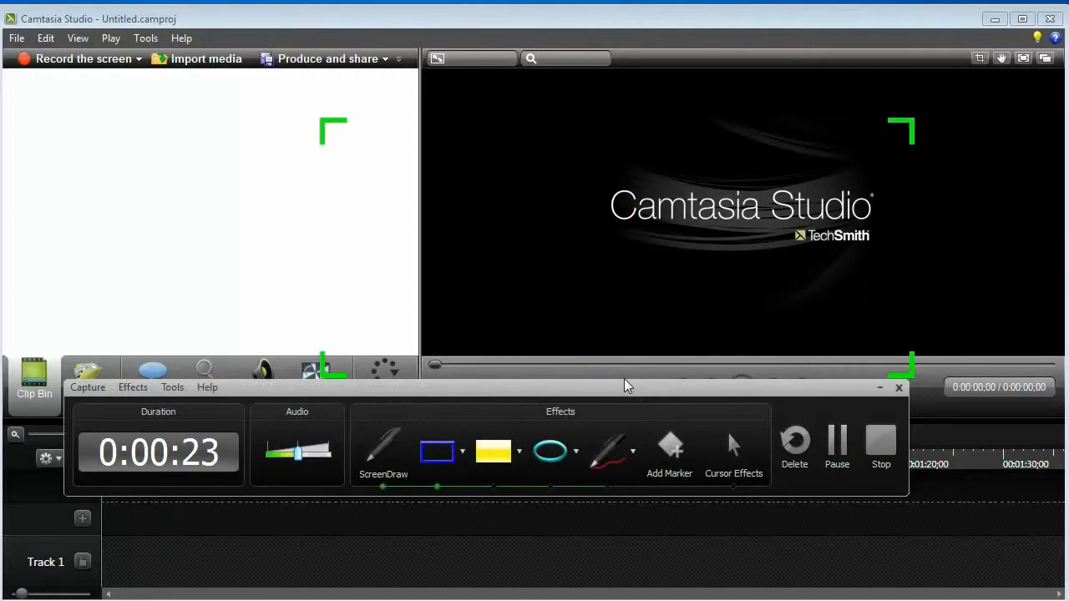
key(e)
mouse_move(465, 203)
mouse_down()
mouse_move(621, 285)
mouse_move(702, 306)
mouse_up()
key(Escape)
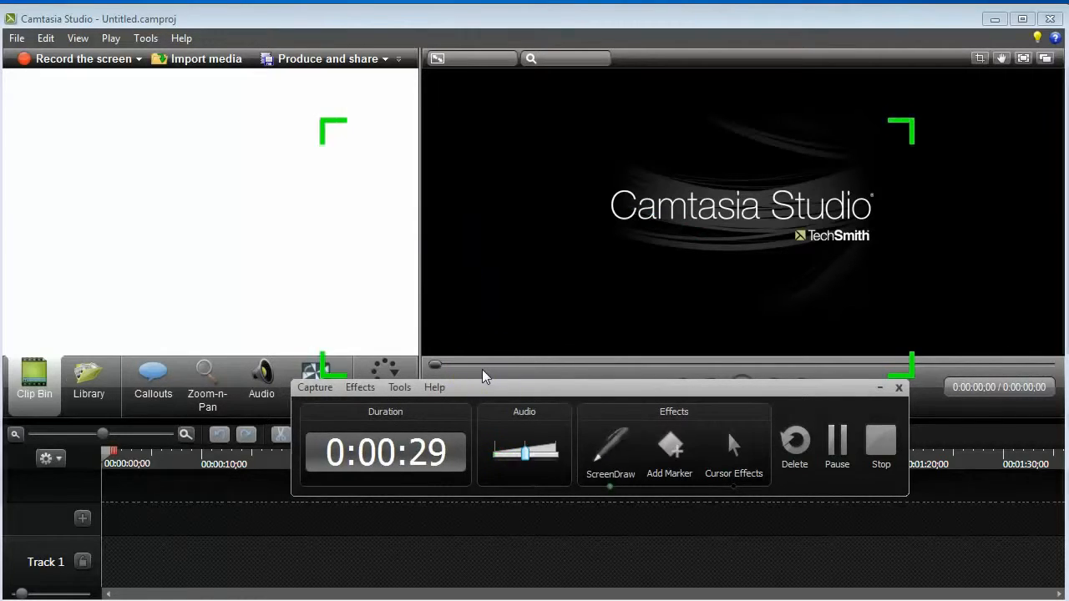
- Bring back the ScreenDraw tools in the recording toolbar and open the cursor effects
key(ctrl+shift+d)
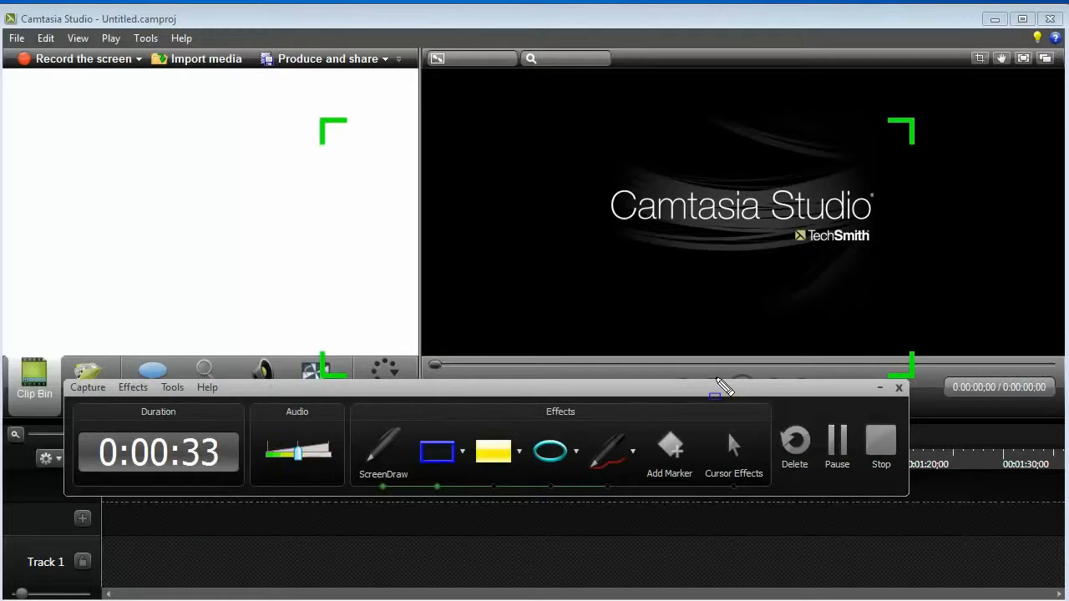
click(615, 382)
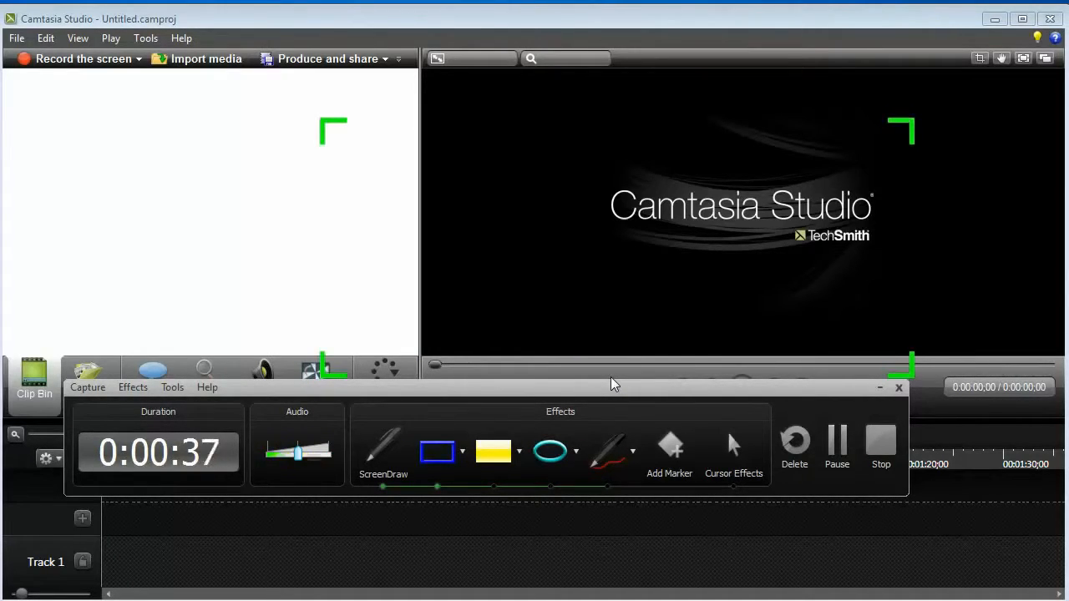
click(733, 449)
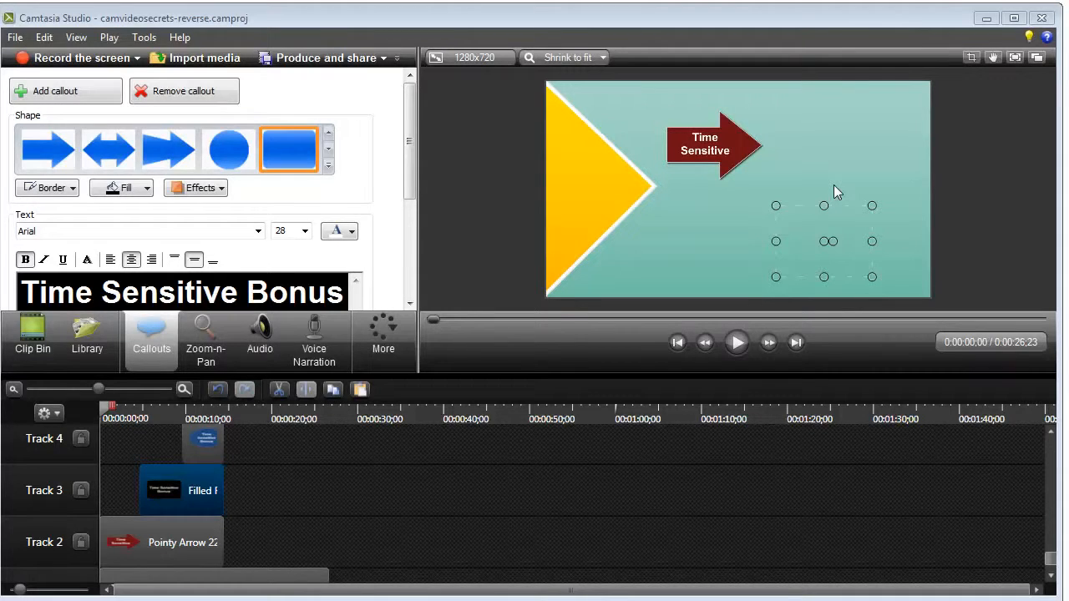
- Examine the lower timeline tracks, selecting the background image on Track 1 and the arrow callout on Track 2 in turn
click(523, 444)
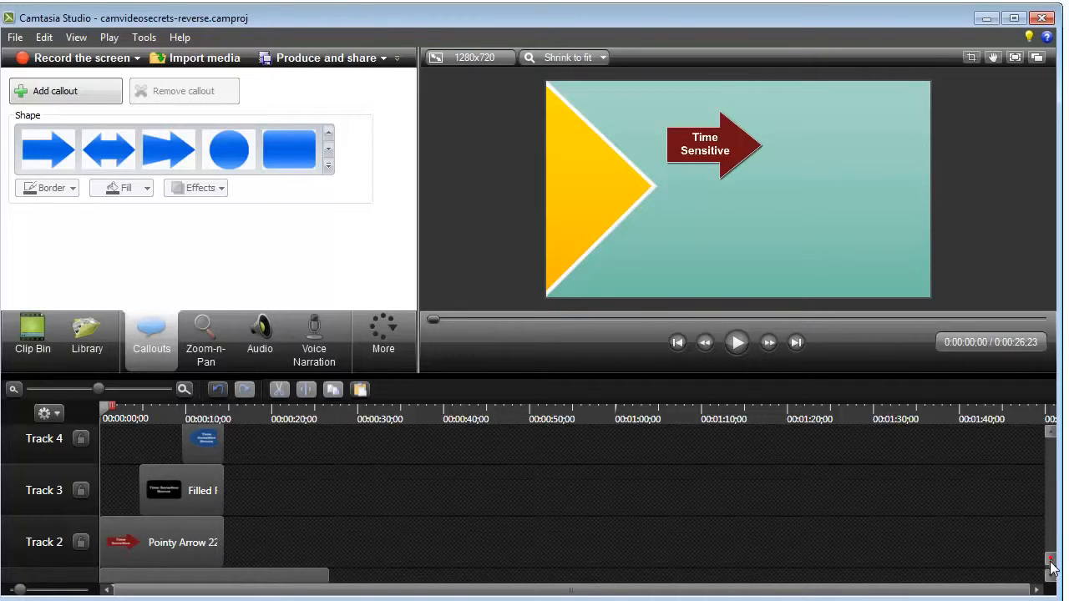
drag(1050, 566, 1051, 570)
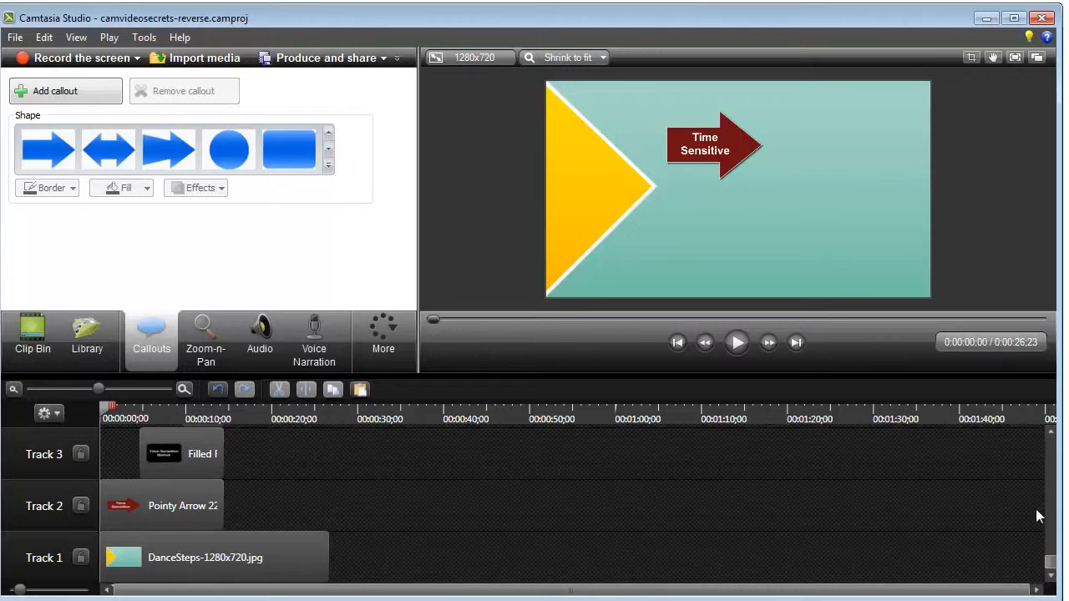
click(1050, 431)
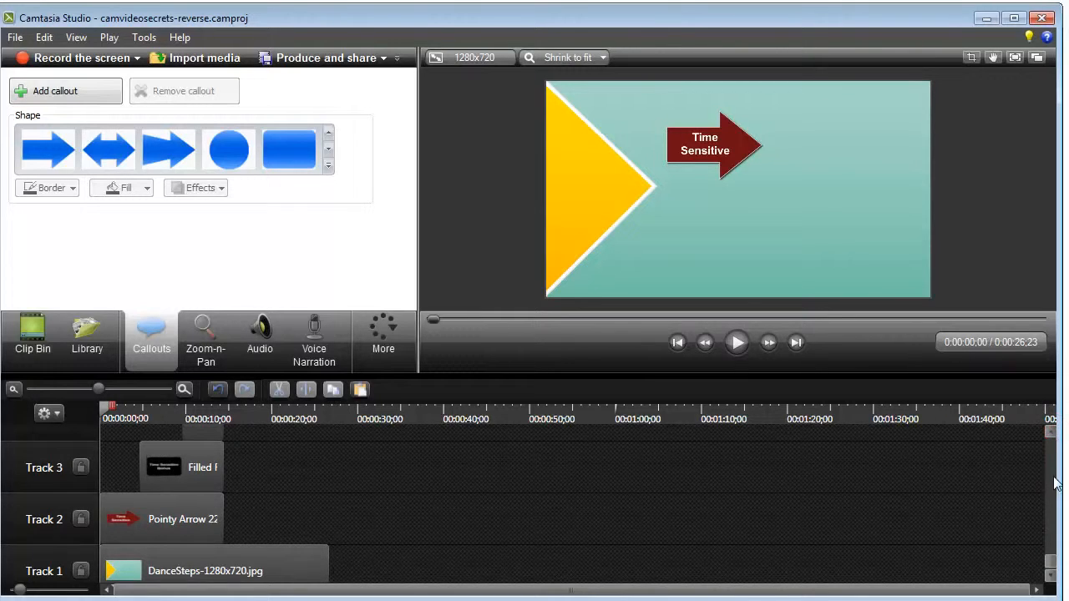
click(1052, 568)
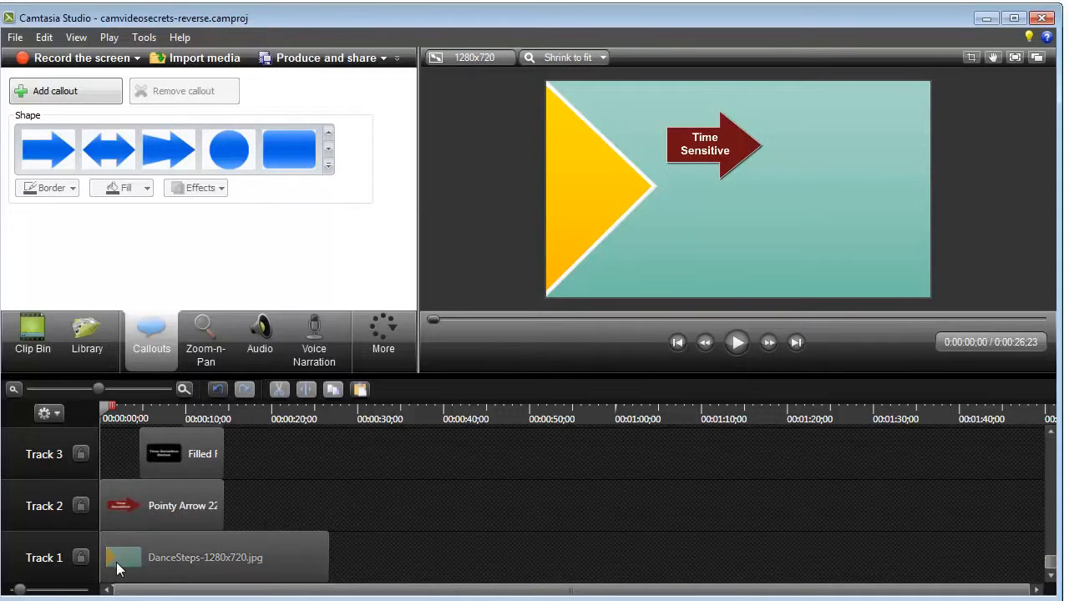
click(121, 566)
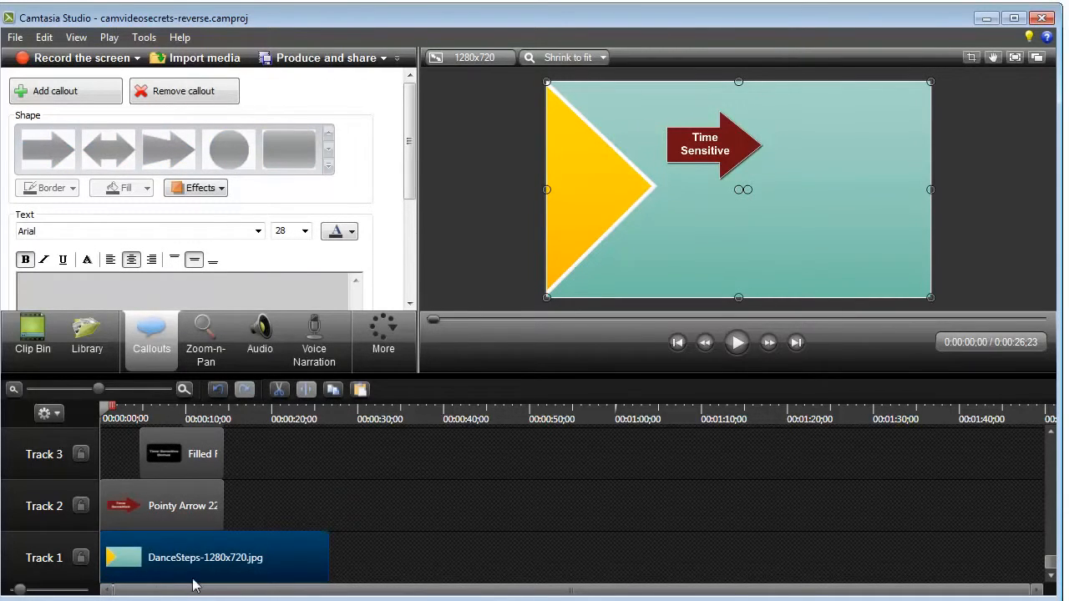
click(191, 516)
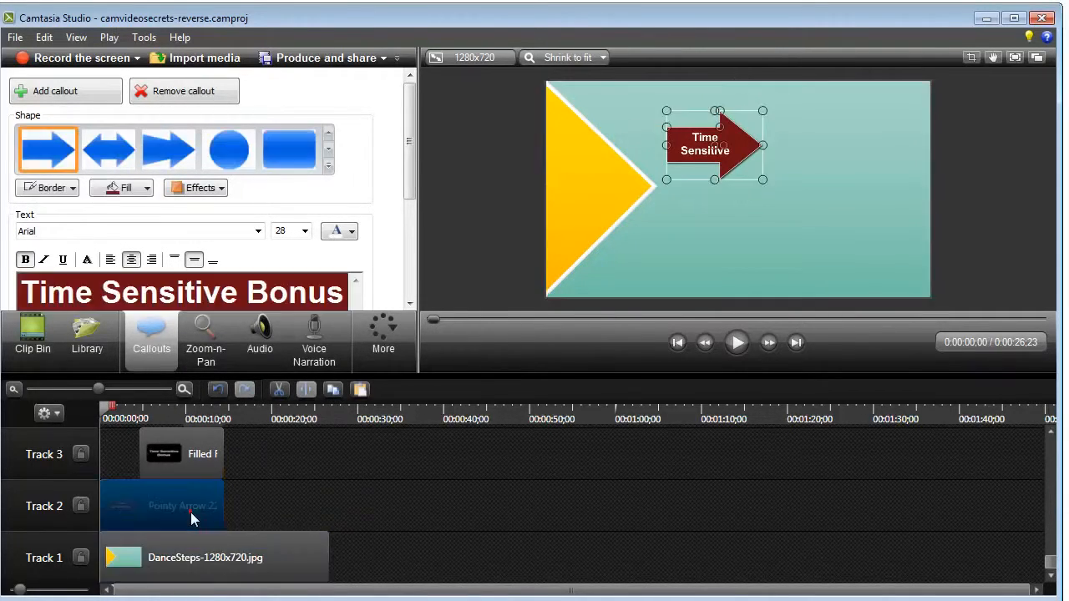
click(185, 542)
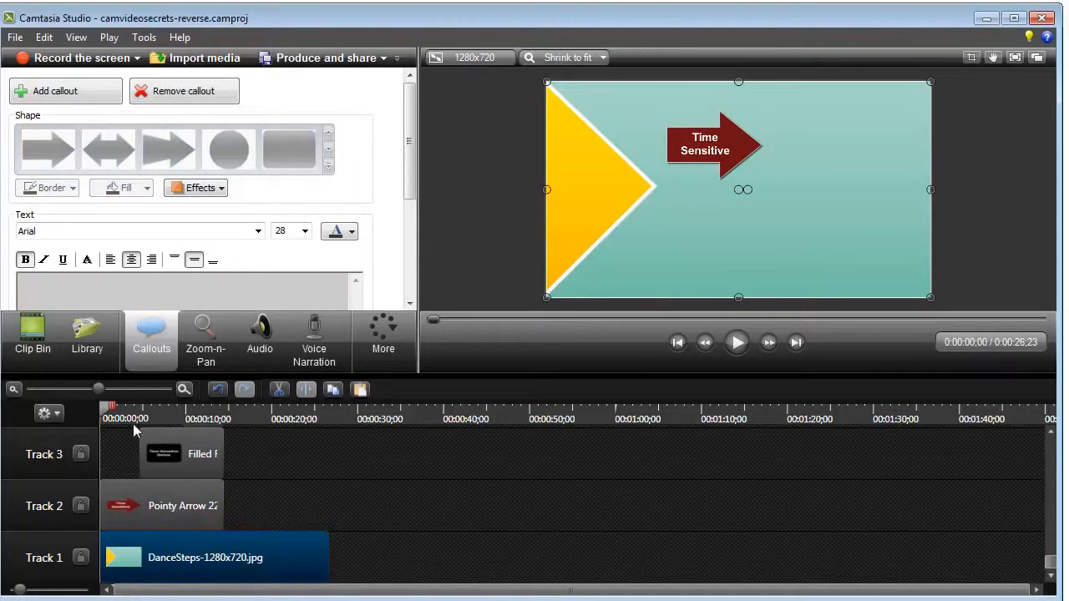
- Play the project from the start to preview the three callouts, pausing at about 0:00:11;25
click(737, 343)
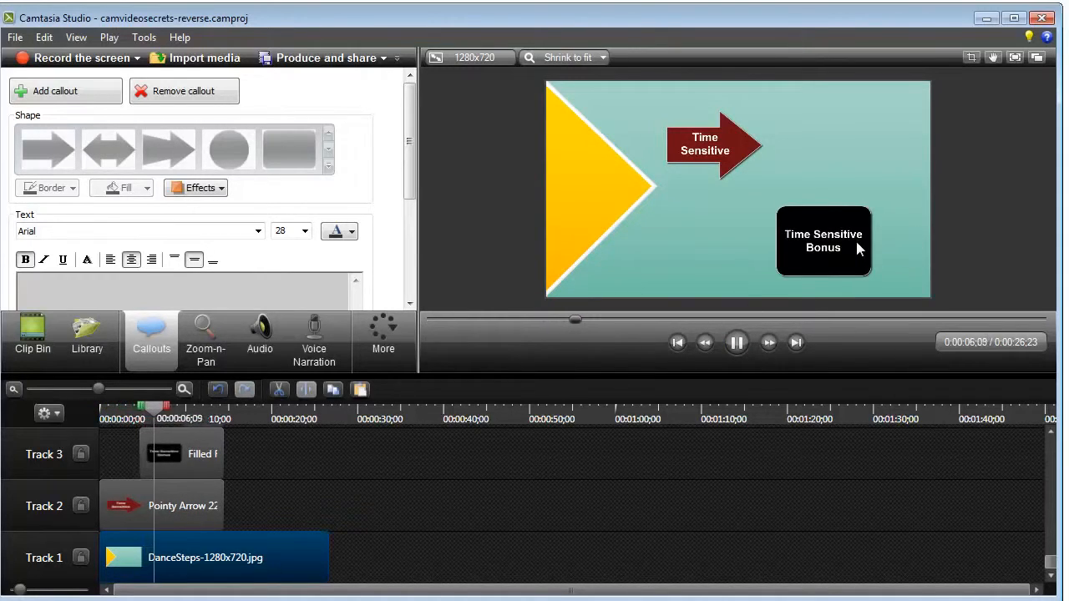
click(1043, 426)
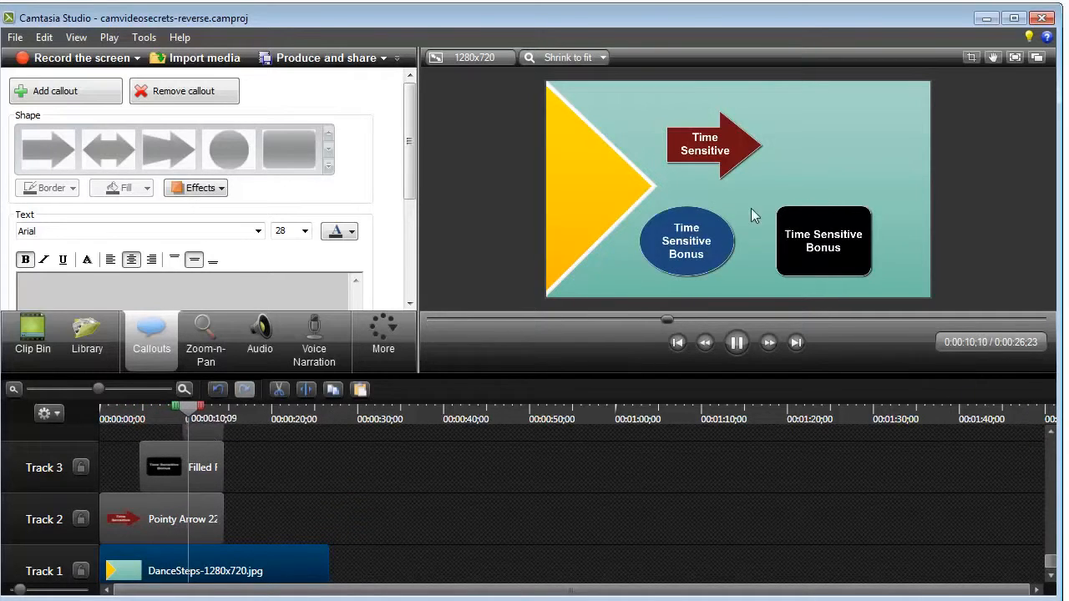
click(738, 343)
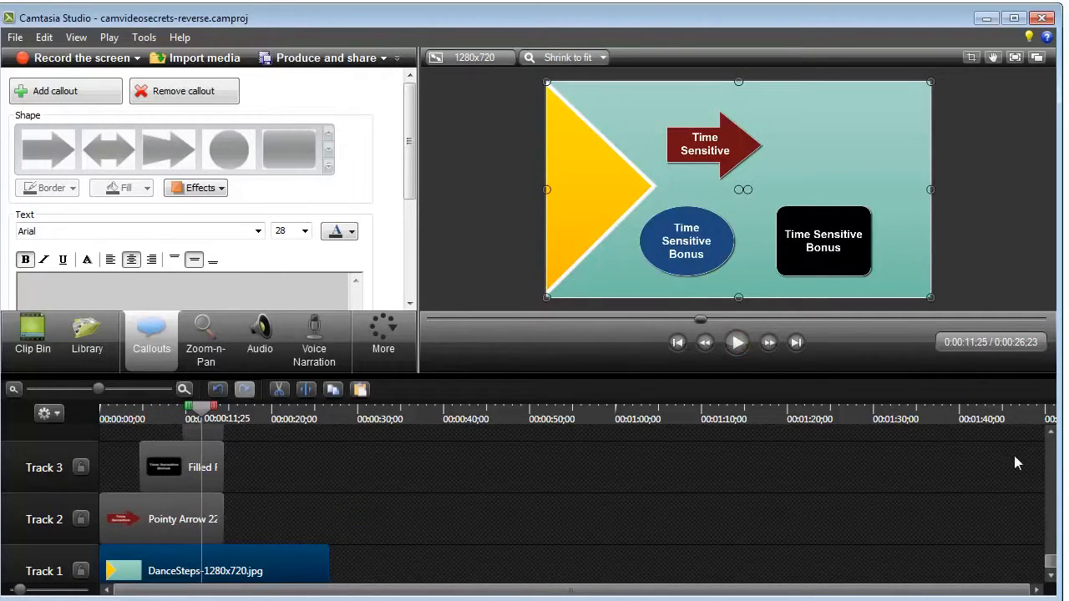
- Enlarge the timeline area to fit all four tracks and select the arrow, rectangle and ellipse callouts in turn
drag(921, 380, 921, 326)
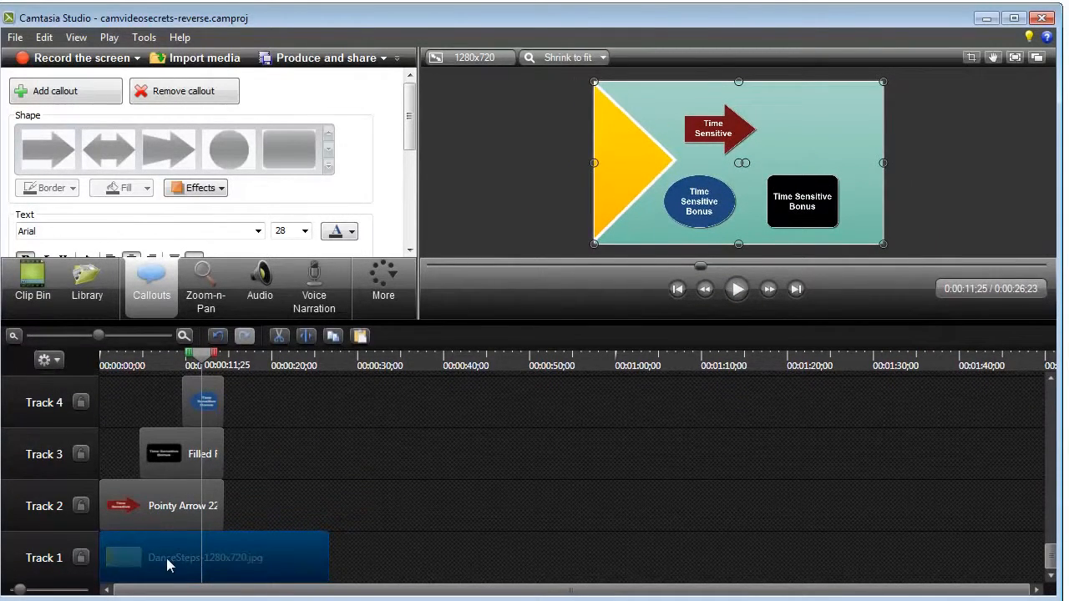
click(161, 511)
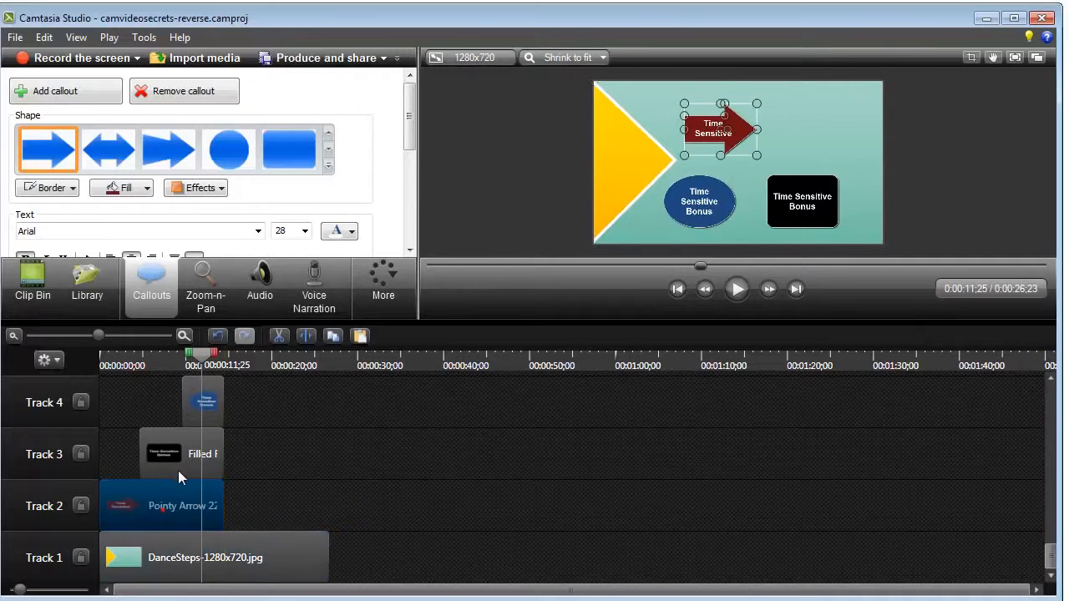
click(179, 466)
click(202, 417)
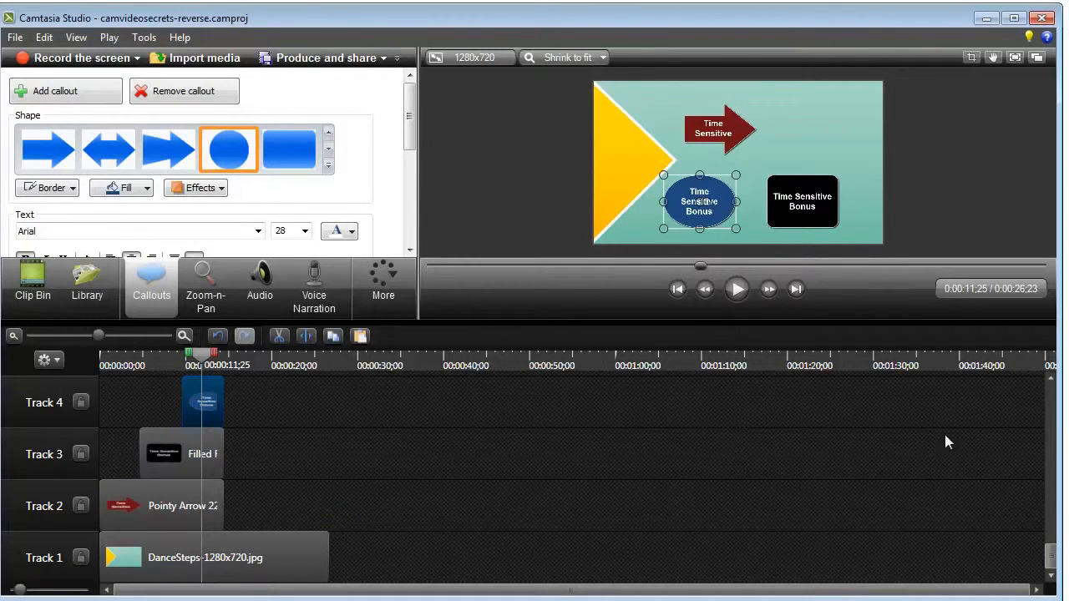
- Select the background image and all three callouts on Tracks 1 to 4 together and group them
mouse_move(1050, 553)
mouse_down()
mouse_move(1049, 527)
mouse_move(1052, 568)
mouse_up()
click(194, 551)
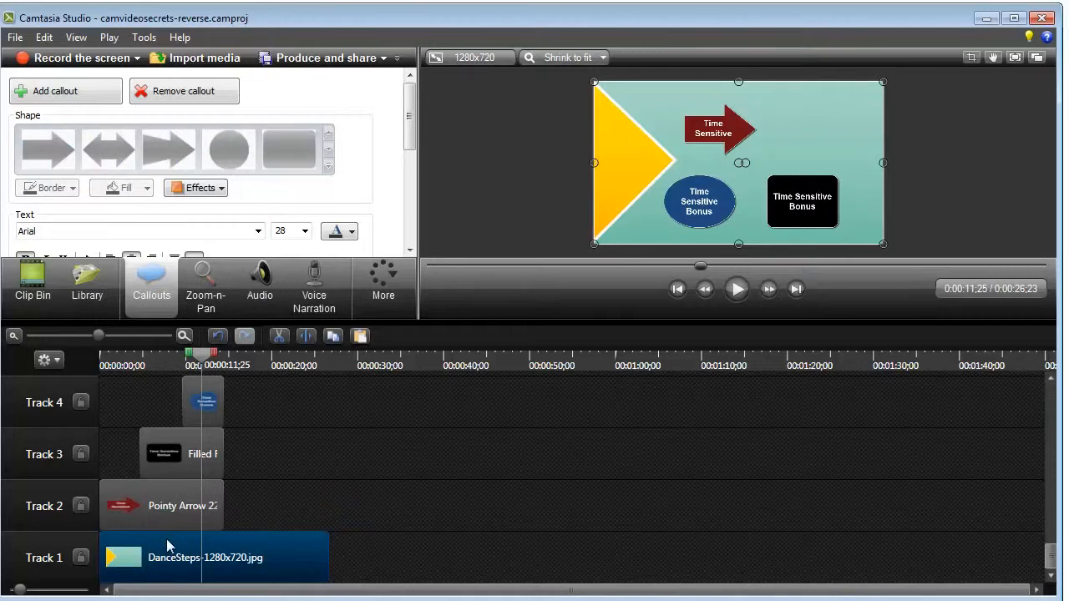
ctrl+click(167, 521)
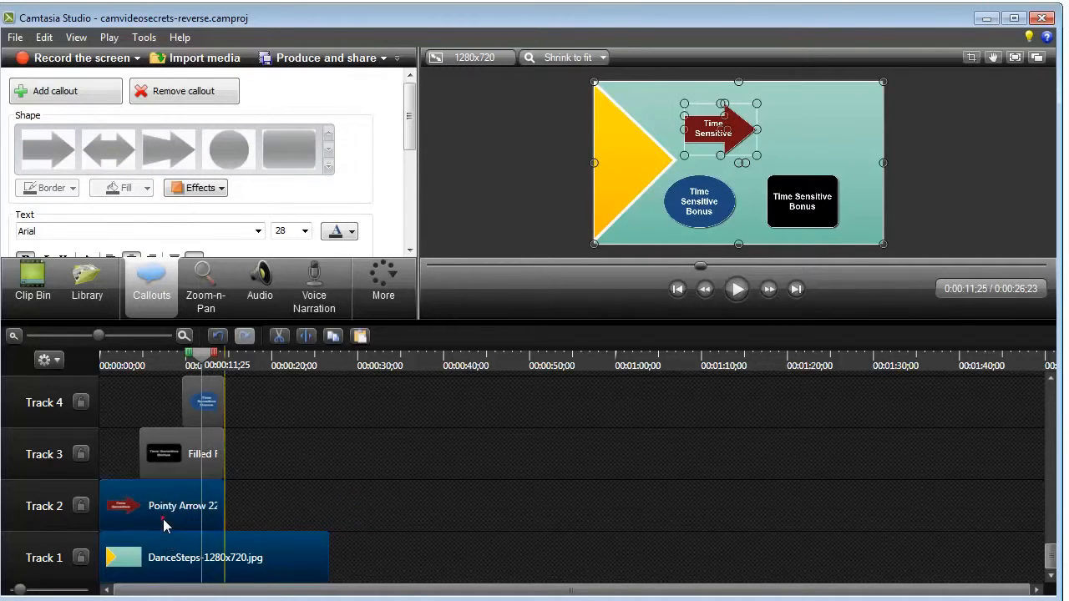
ctrl+click(165, 455)
ctrl+click(198, 396)
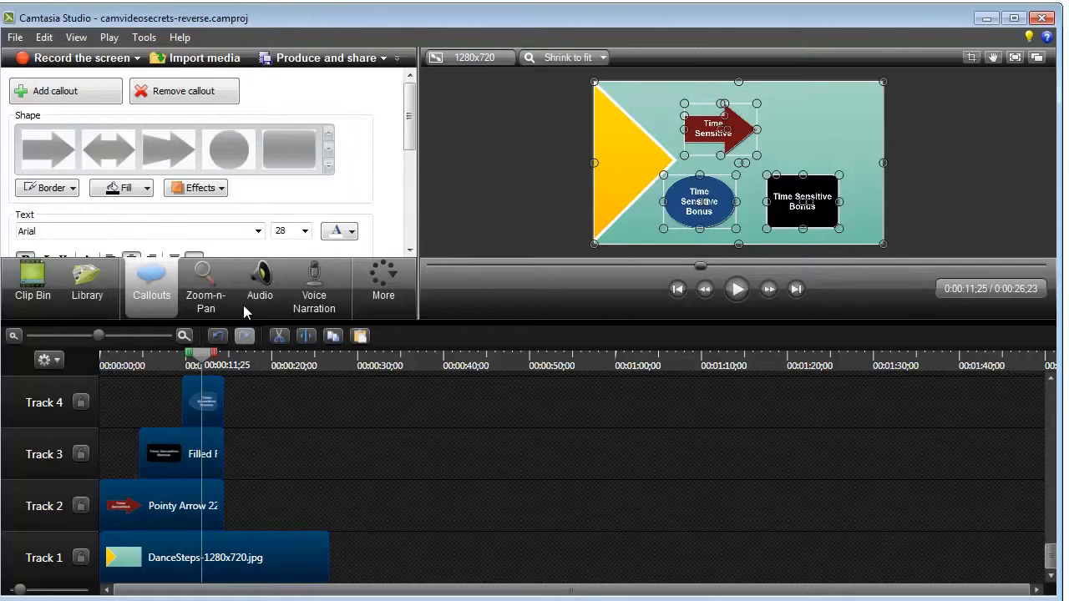
key(ctrl+g)
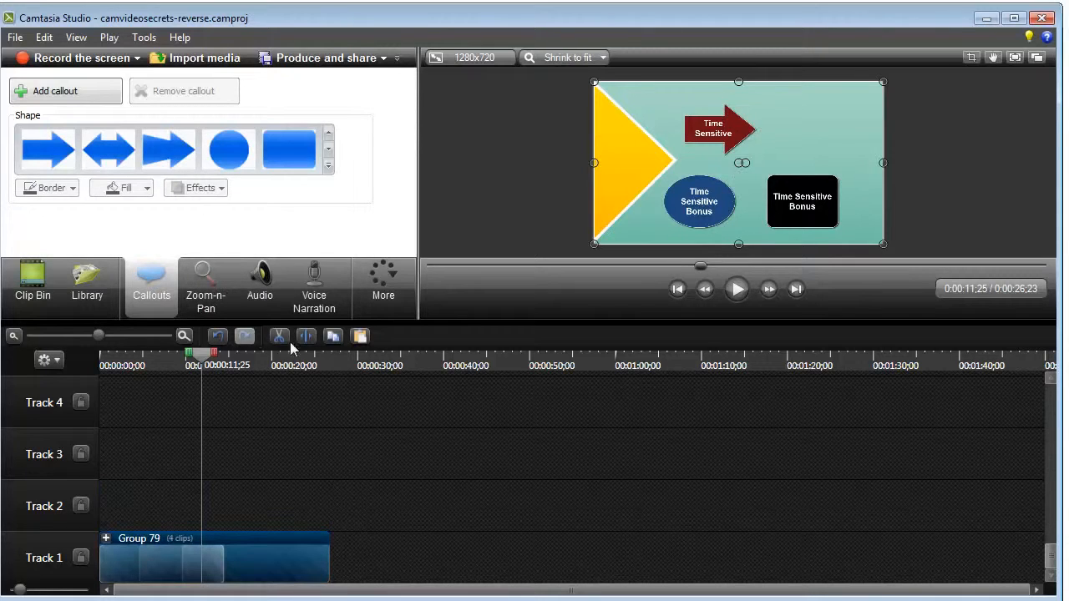
- Move the playhead past the group to about 0:00:34;08 and shorten the group to end at about 0:00:24;16
drag(203, 358, 393, 366)
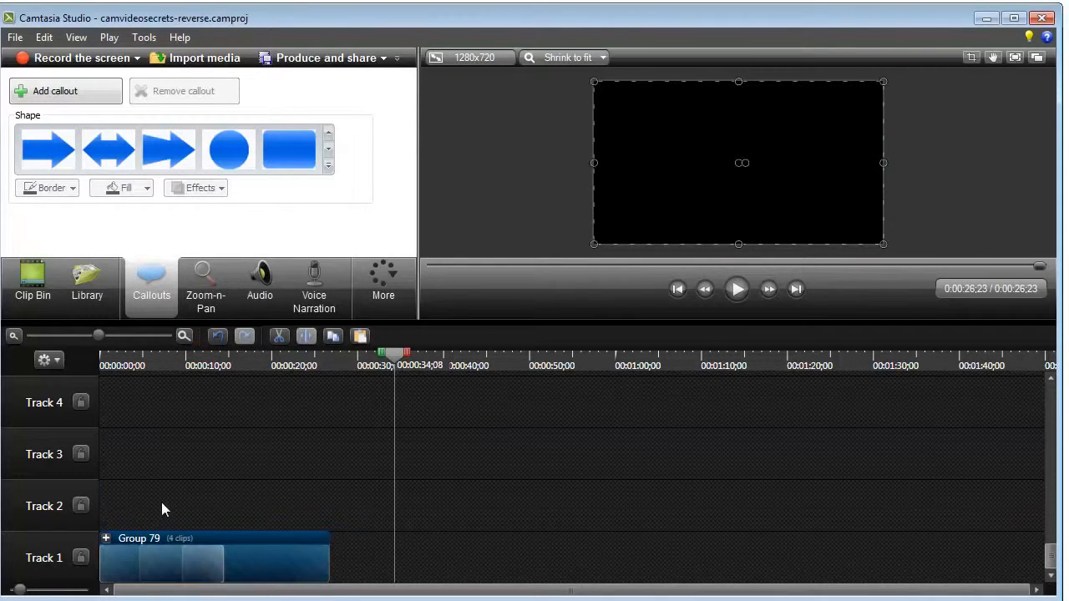
click(1050, 555)
drag(329, 558, 310, 571)
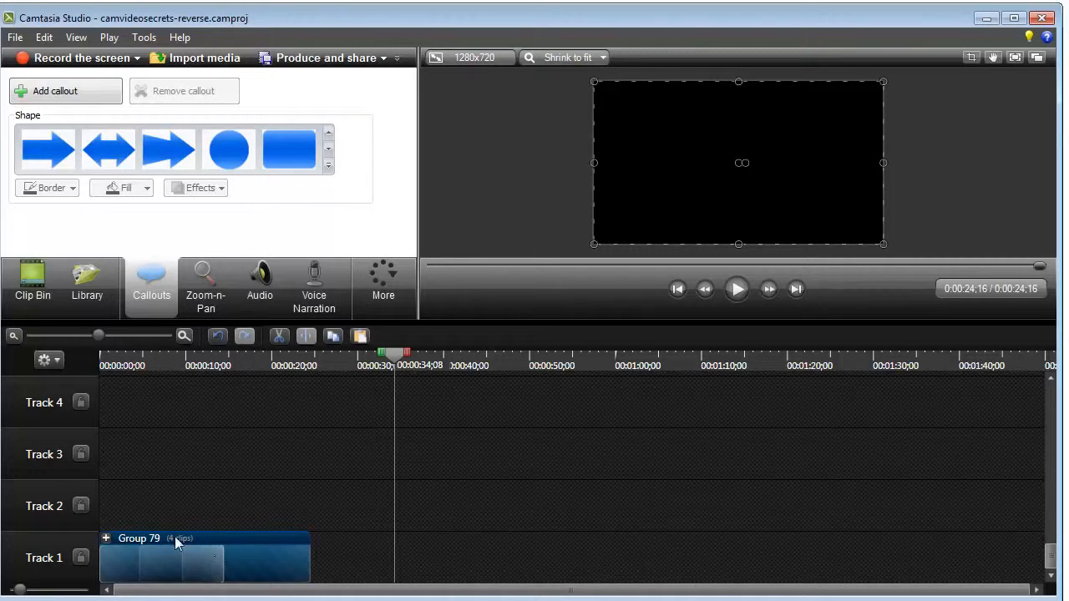
- Expand the group to inspect its rectangle callout, collapse it again, and move the playhead to the group's end at 0:00:24;16
click(106, 538)
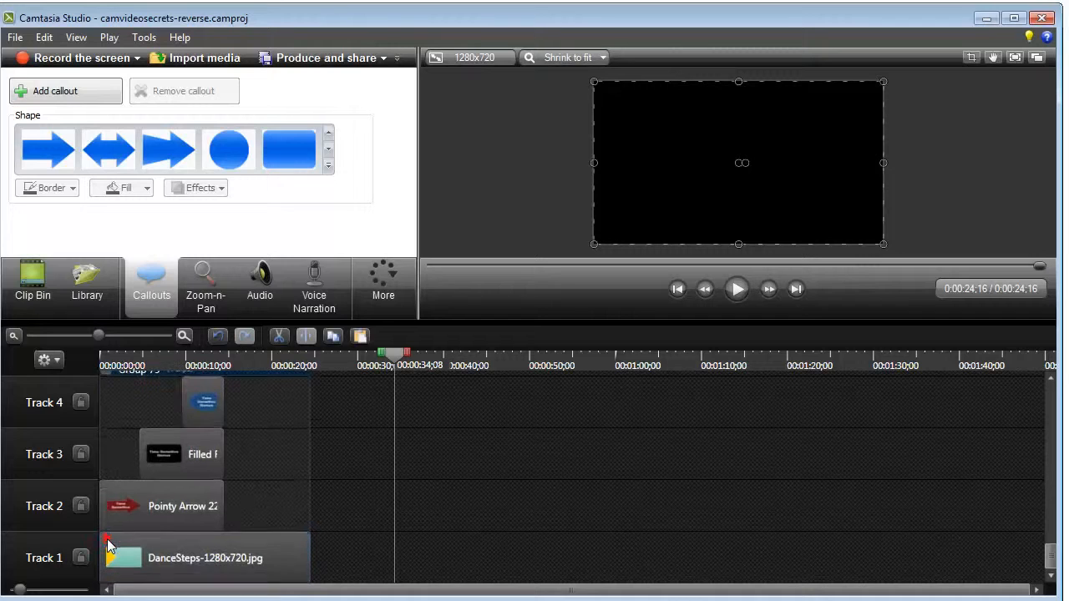
click(220, 440)
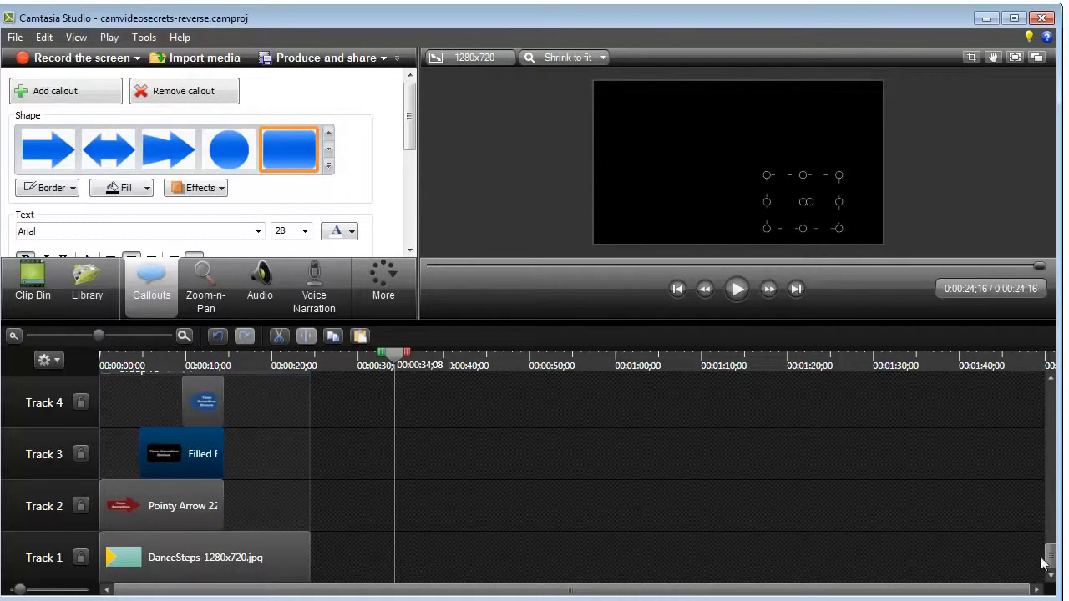
scroll(1051, 562, up, 1)
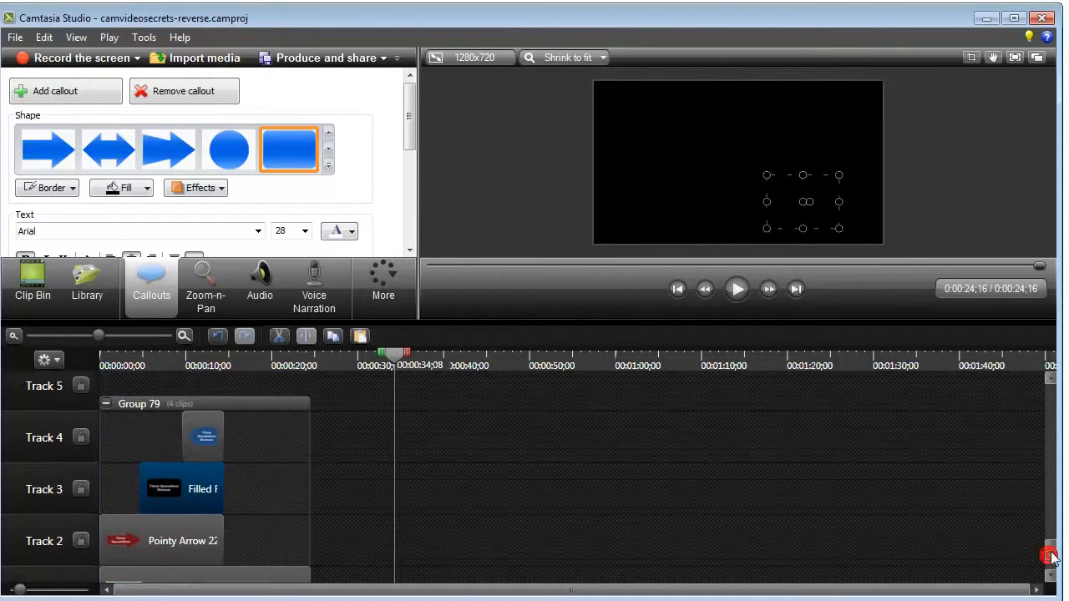
click(107, 404)
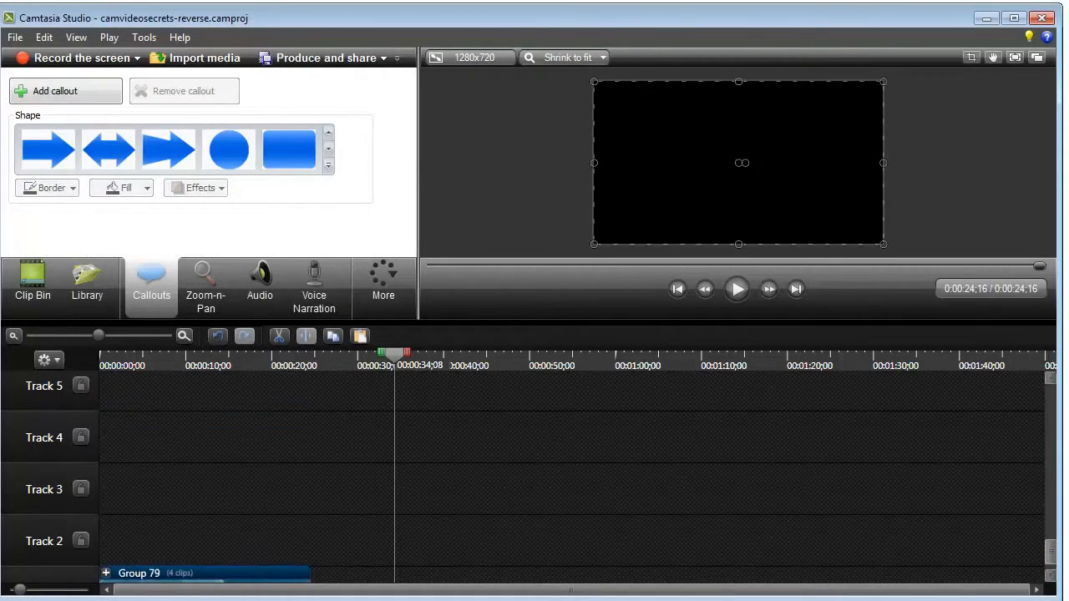
scroll(1051, 565, down, 1)
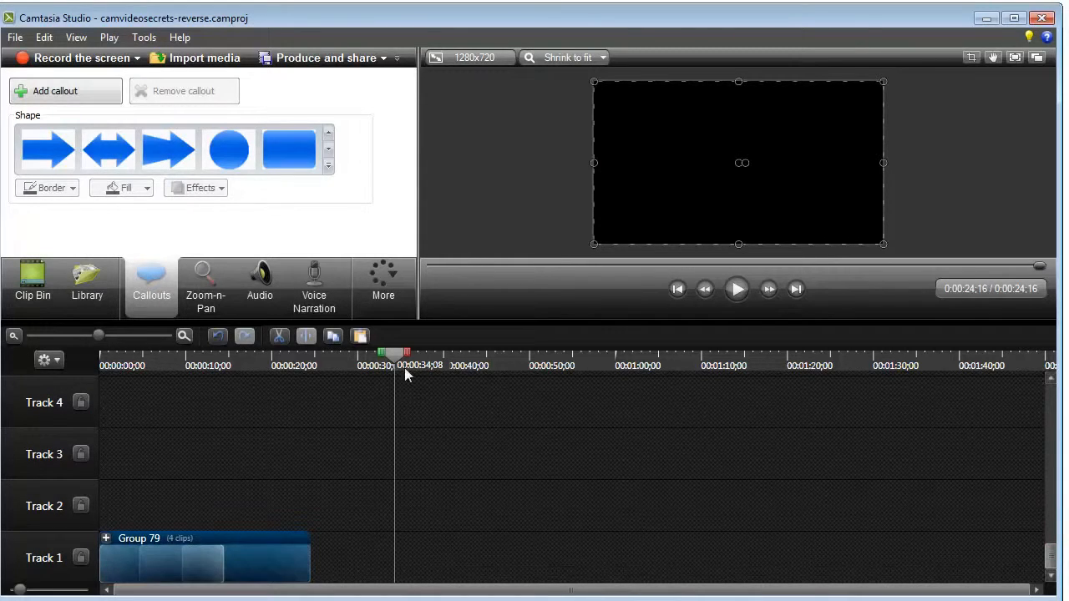
drag(398, 359, 319, 397)
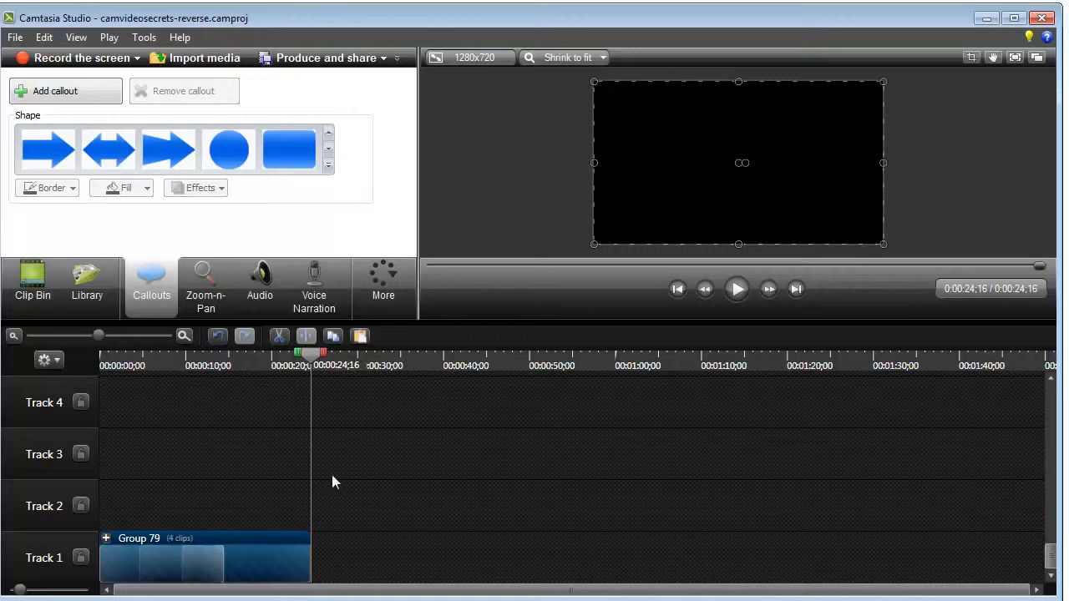
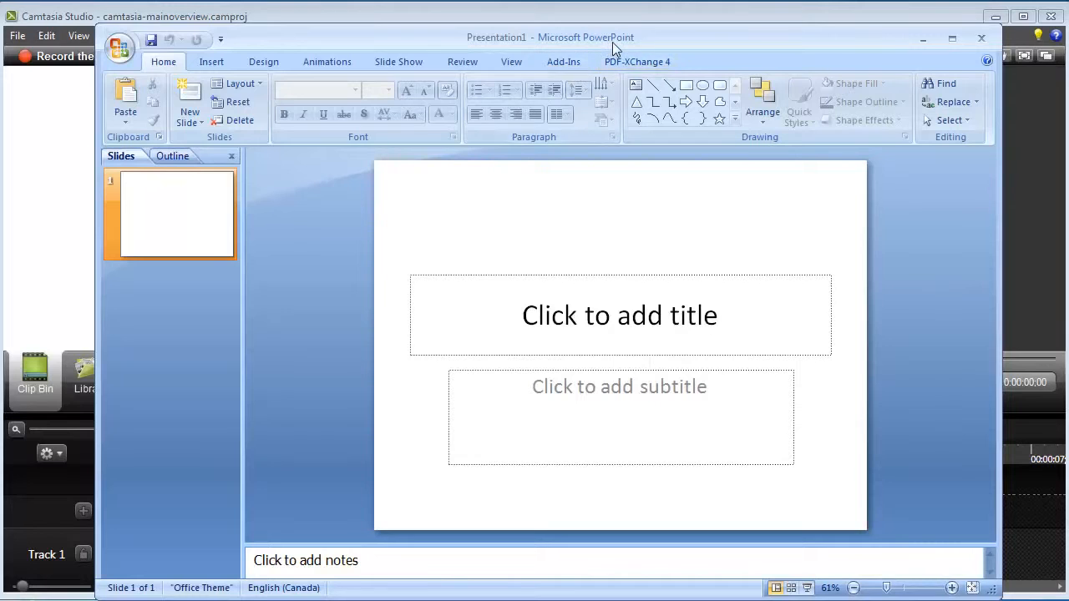
- In PowerPoint, move the window up slightly, view the Camtasia add-in's recording tools, and close PowerPoint
drag(612, 42, 577, 26)
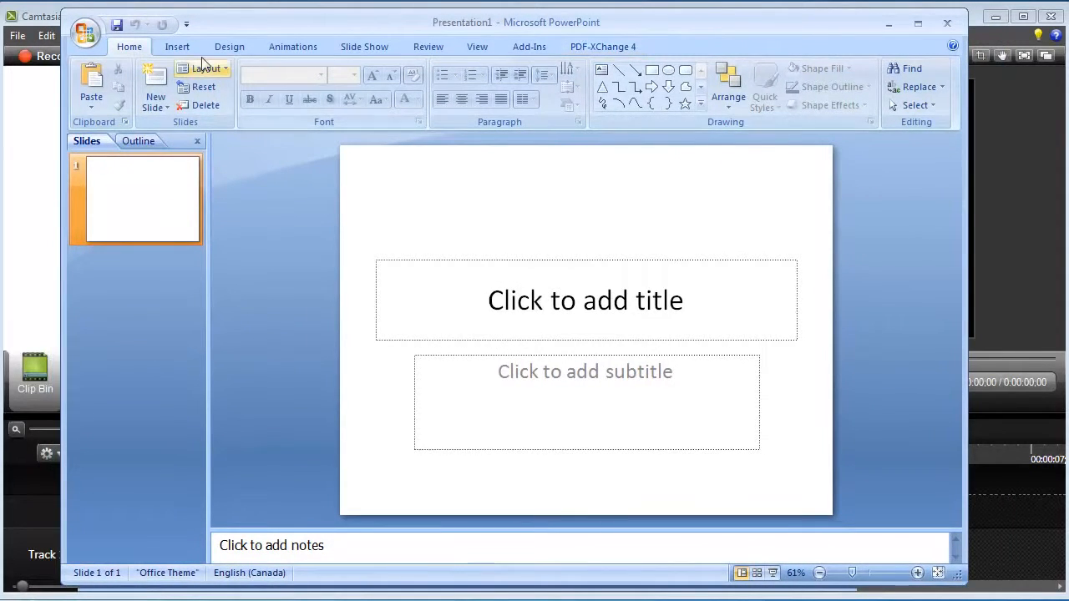
click(525, 48)
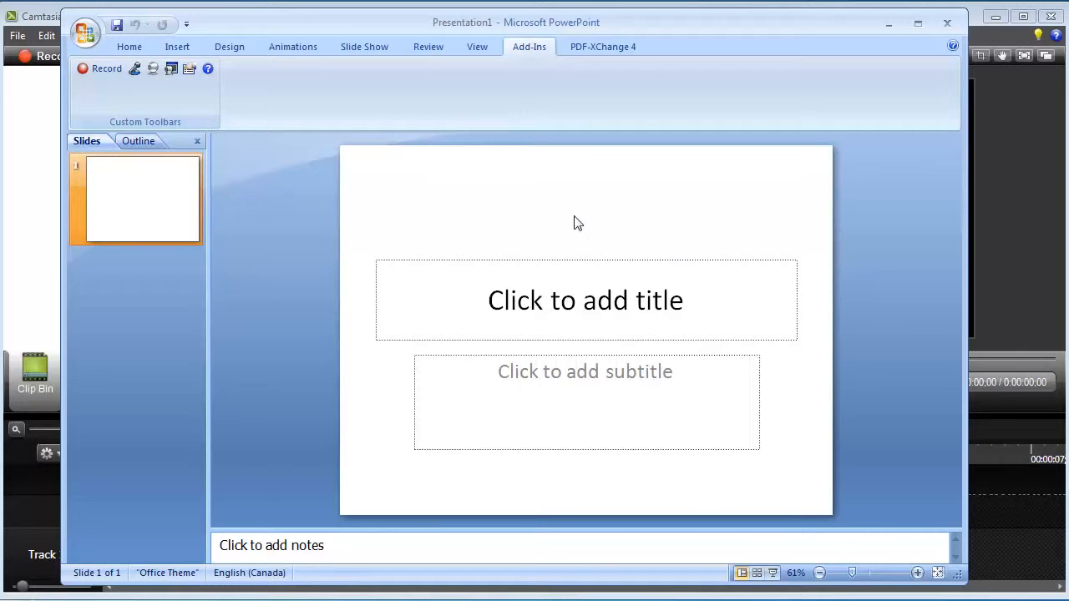
click(948, 25)
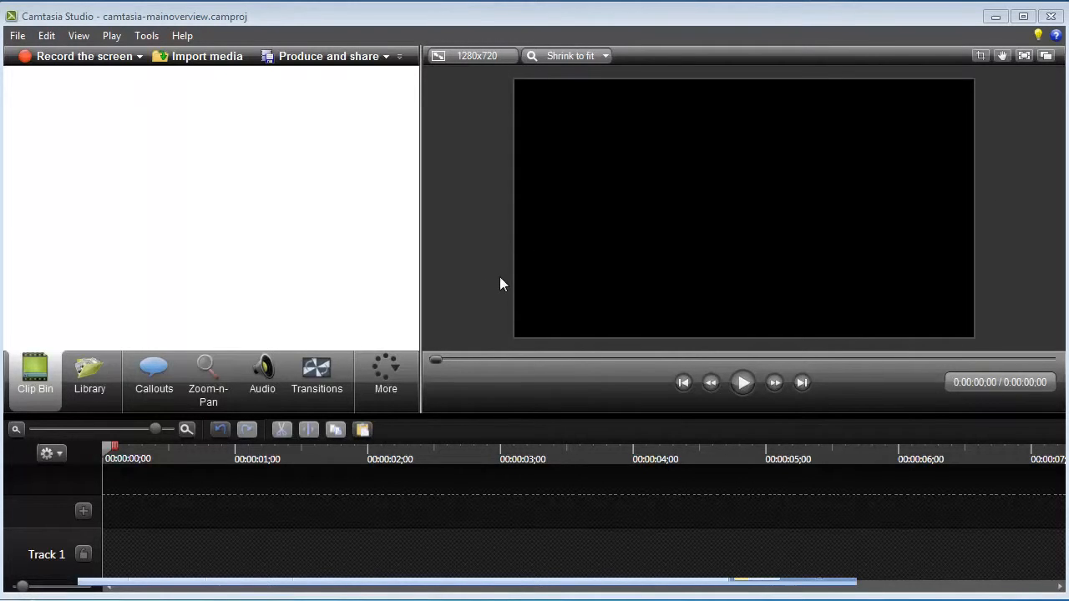
- Add a Simple Rectangle callout with text to the empty project and stretch it to cover the whole canvas
click(155, 369)
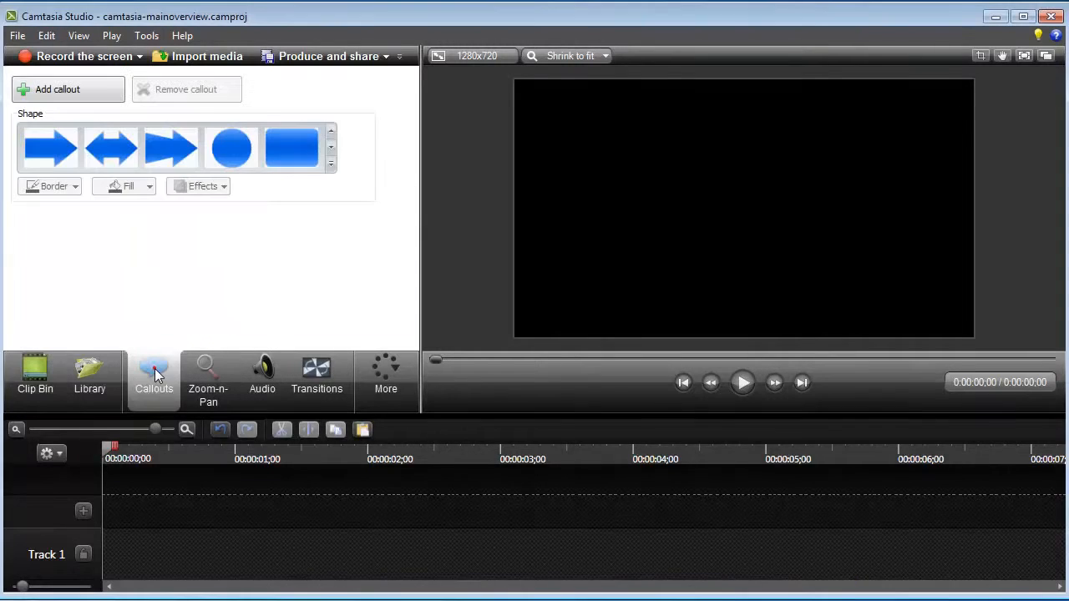
click(330, 163)
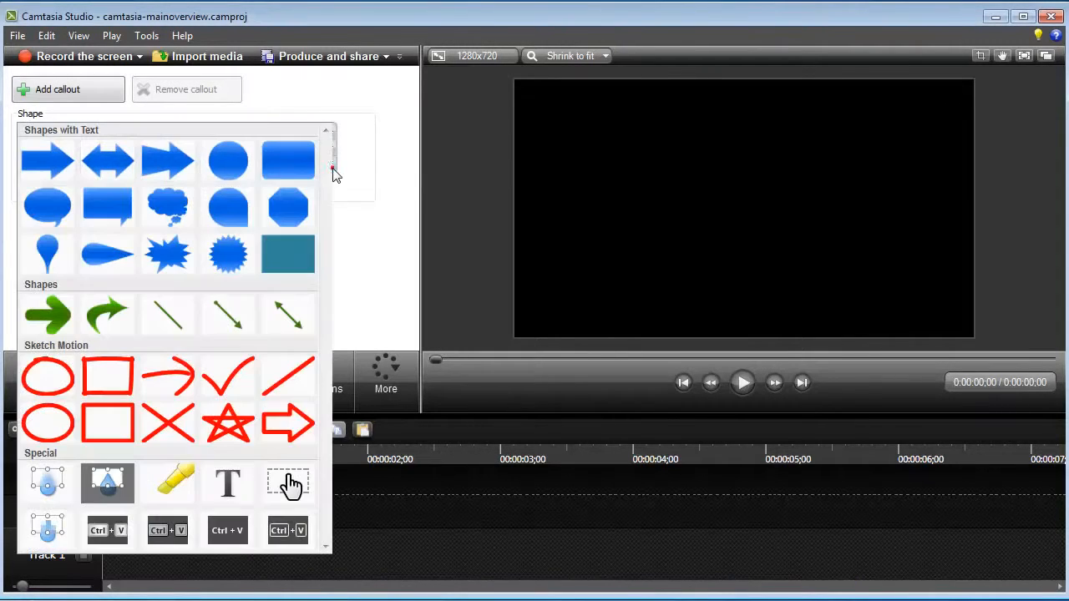
click(298, 253)
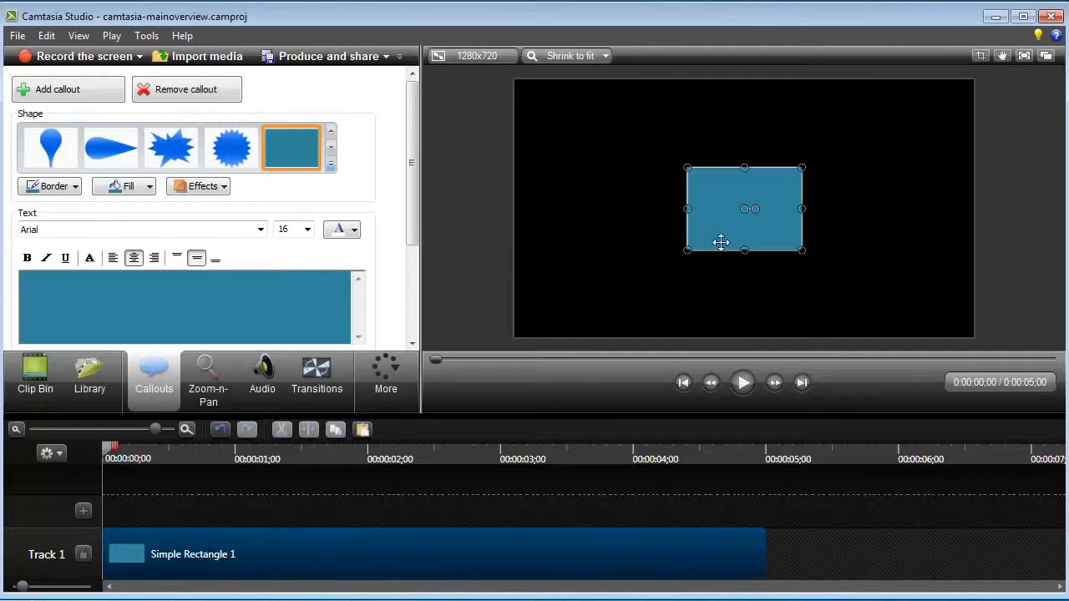
drag(686, 250, 515, 338)
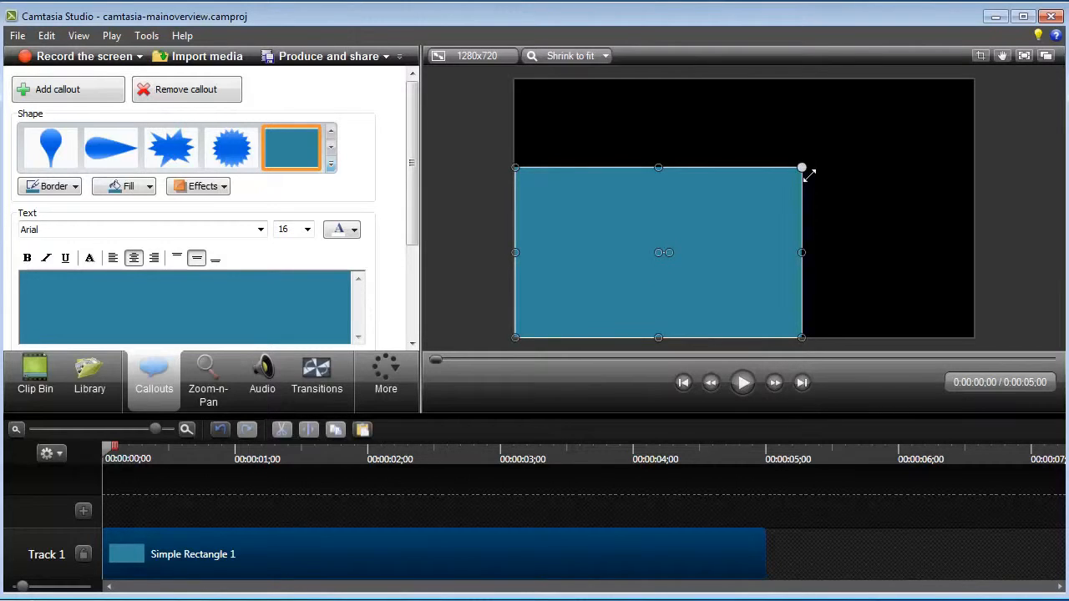
drag(809, 174, 980, 75)
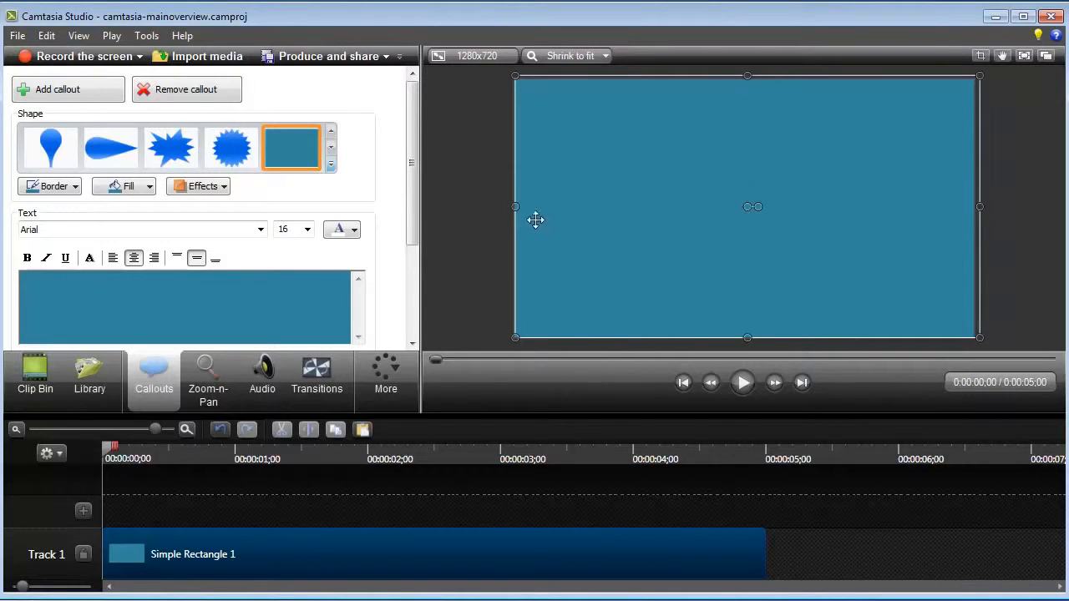
drag(516, 208, 518, 208)
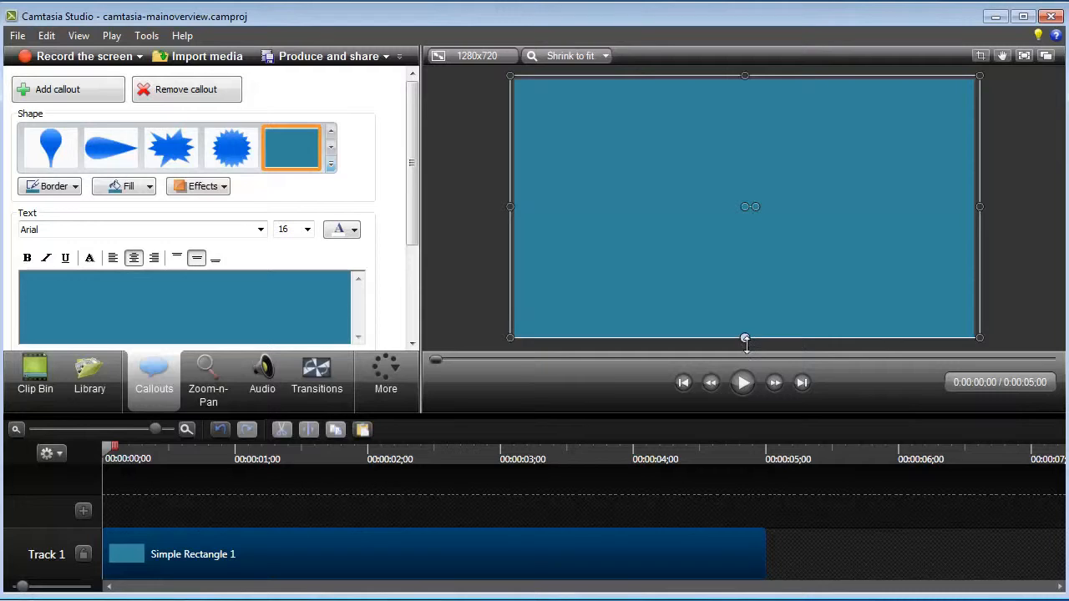
drag(745, 339, 746, 348)
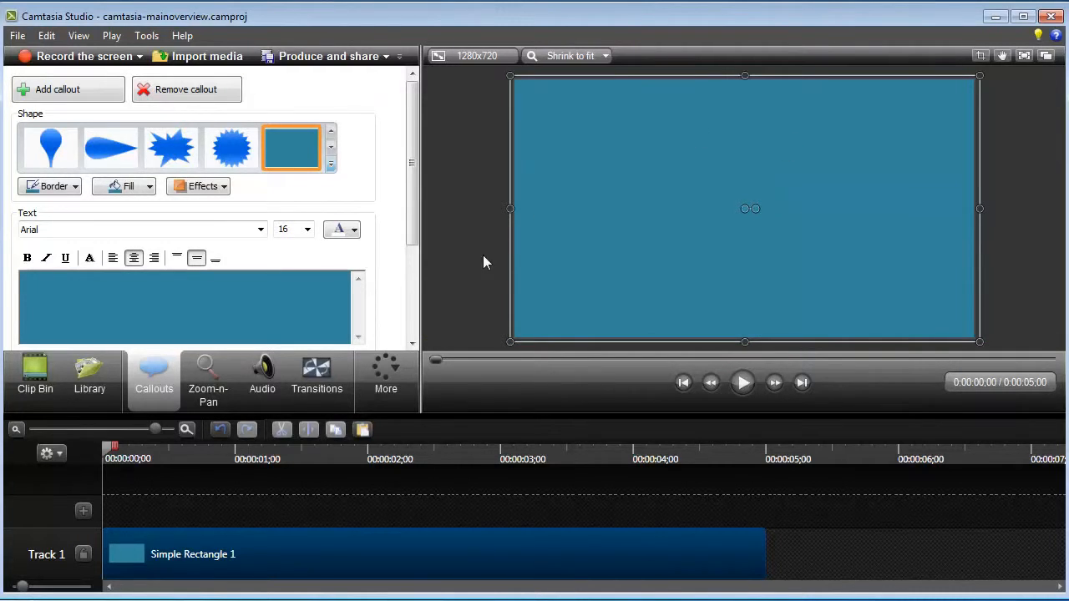
click(490, 204)
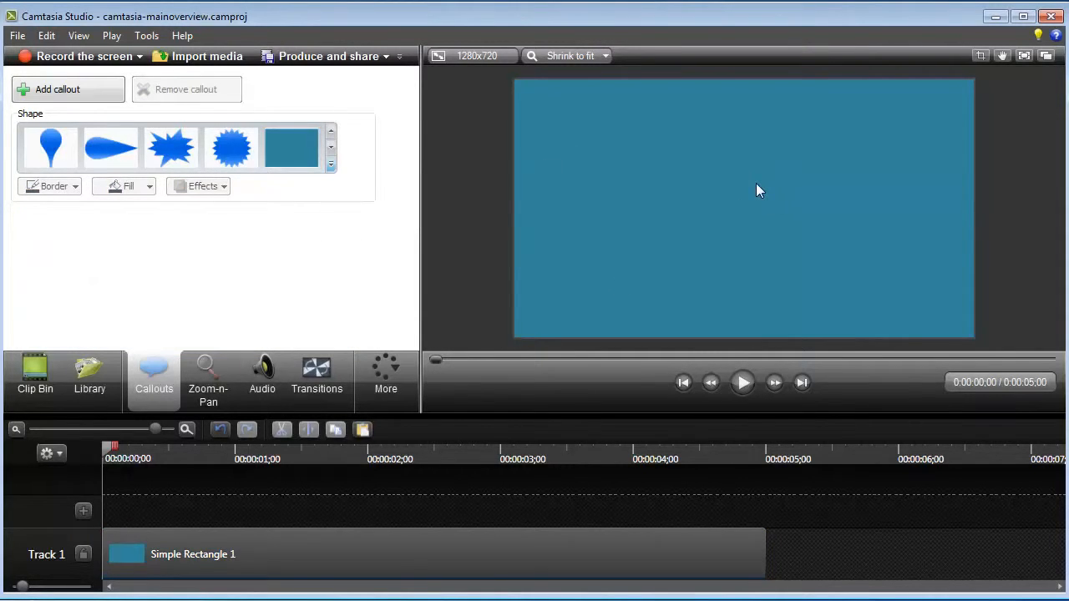
- Try a white and then a black fill on the full-canvas rectangle callout
click(388, 551)
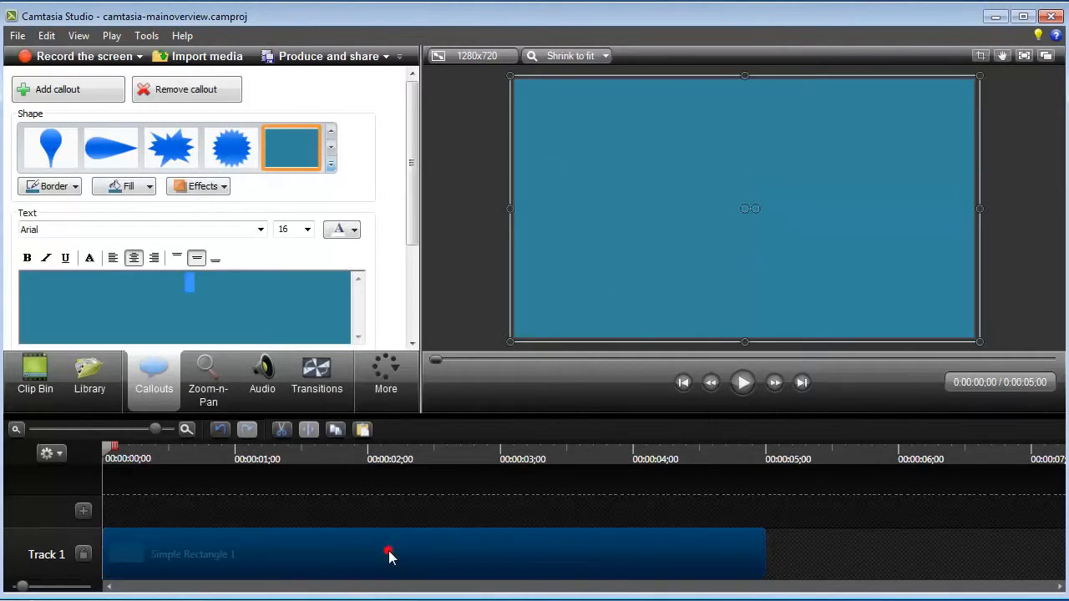
click(145, 185)
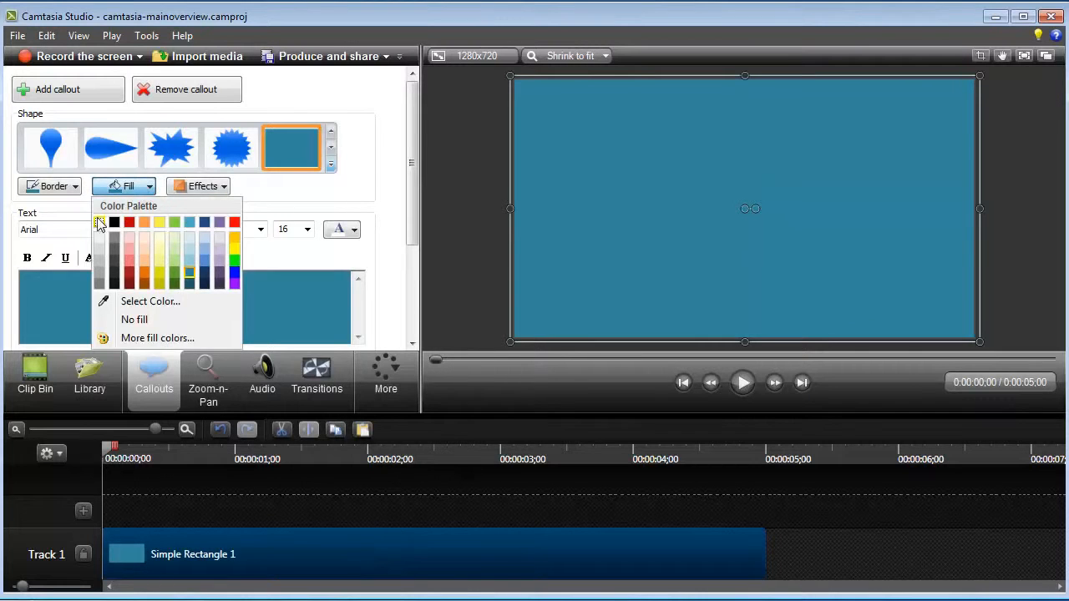
click(99, 222)
click(146, 185)
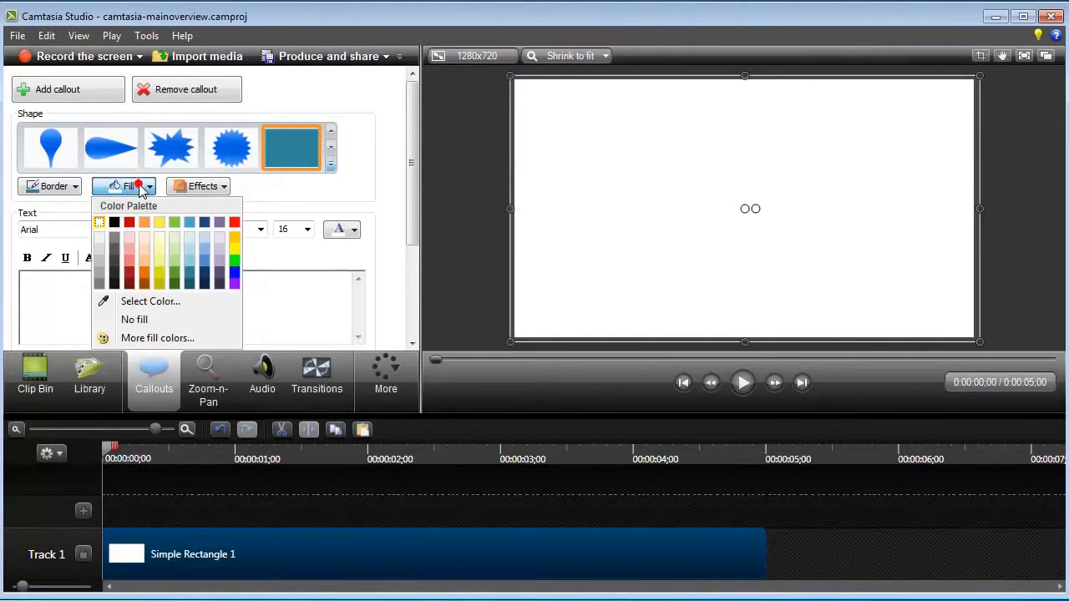
click(114, 222)
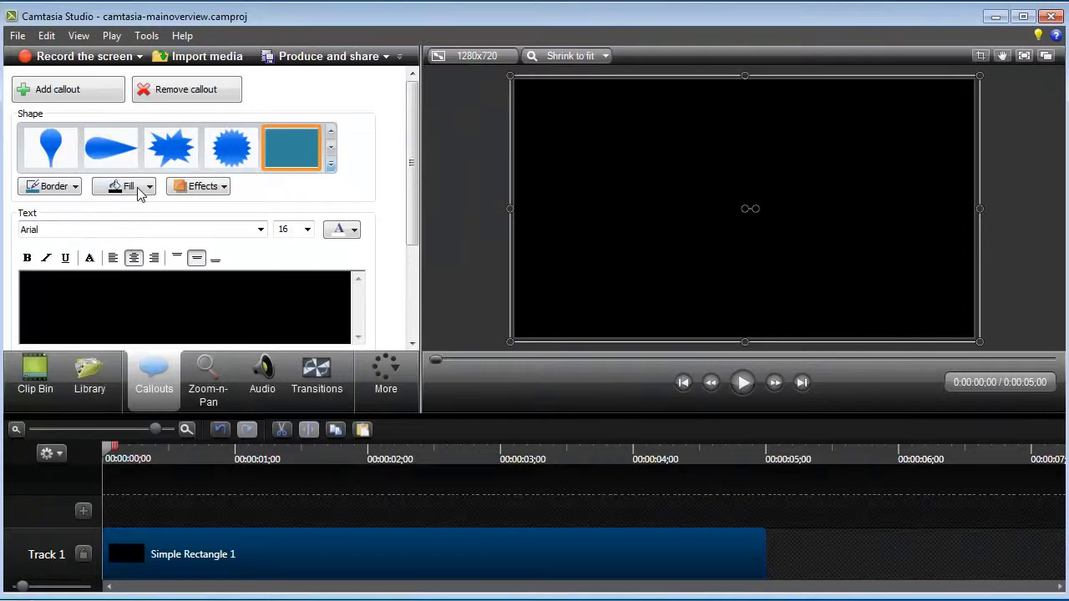
- Fill the background rectangle callout with dark blue and give it a red border
click(137, 187)
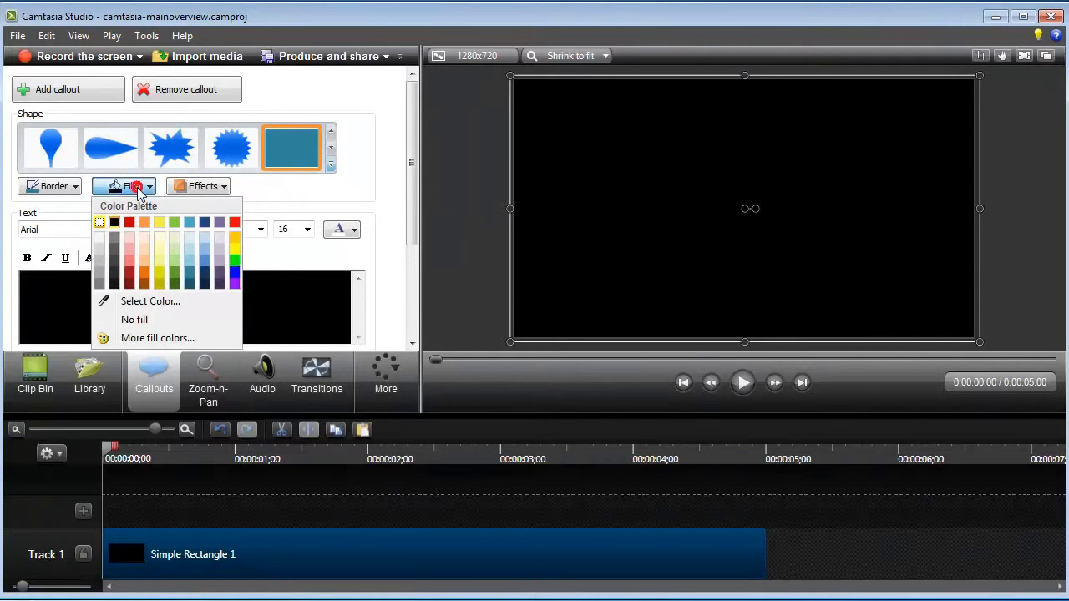
click(205, 222)
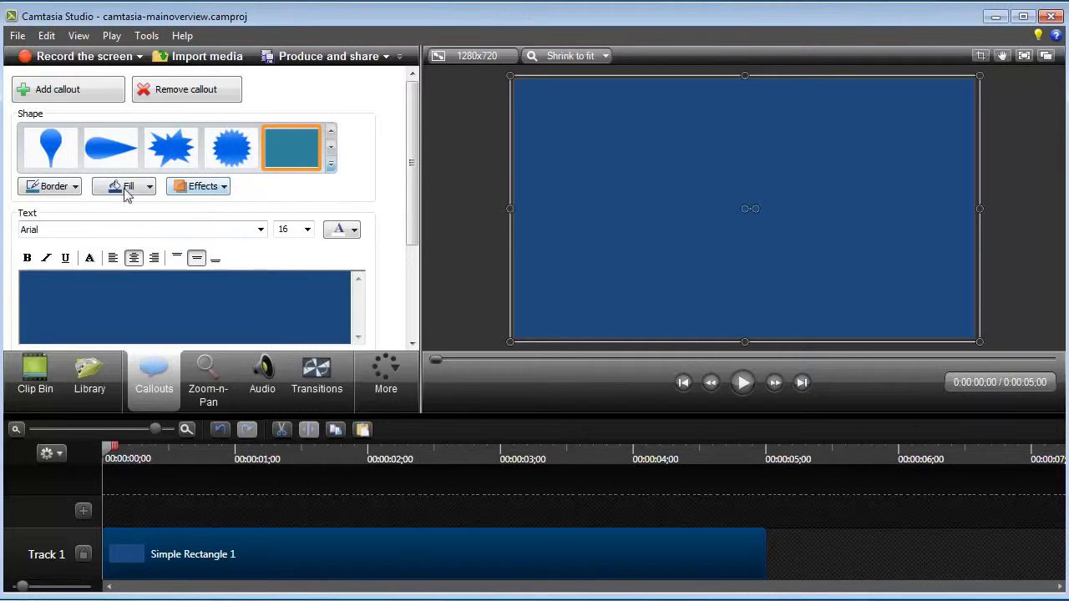
click(74, 188)
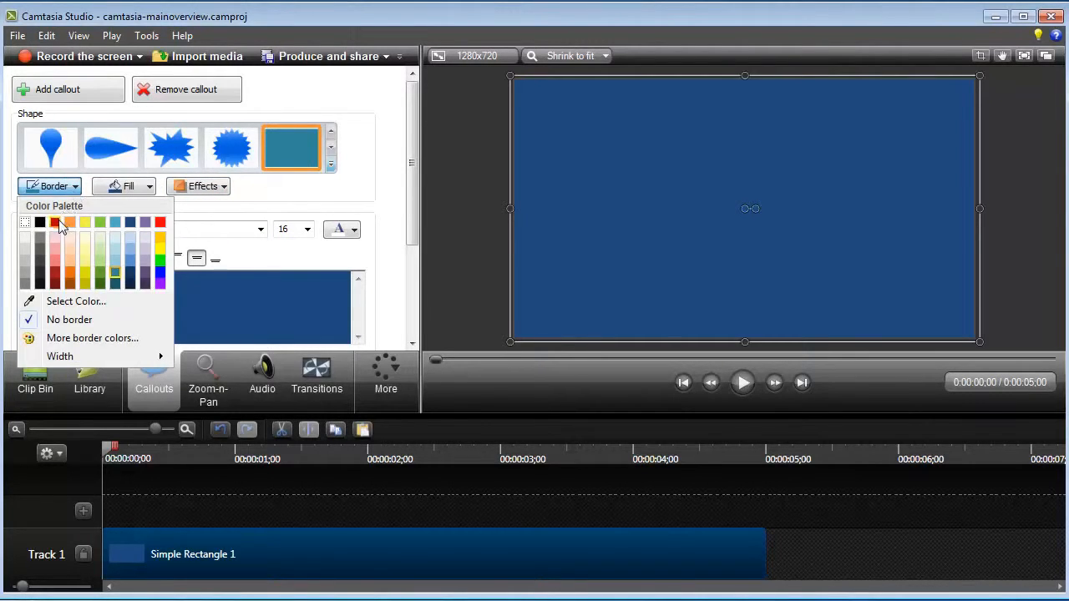
click(54, 222)
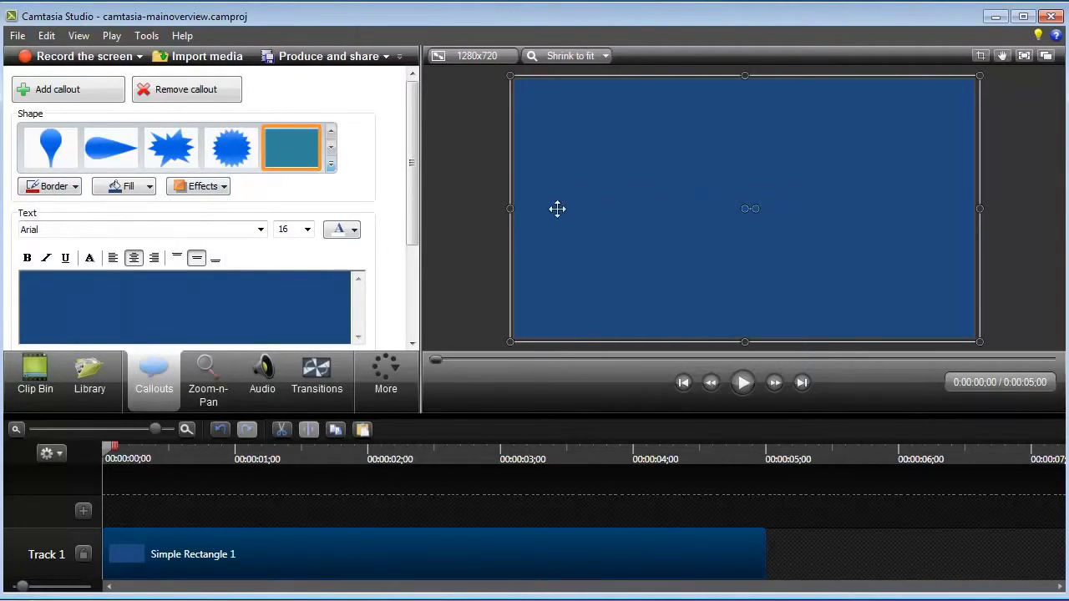
- Try the gradient effect style on the blue rectangle callout and return it to the flat style
click(213, 187)
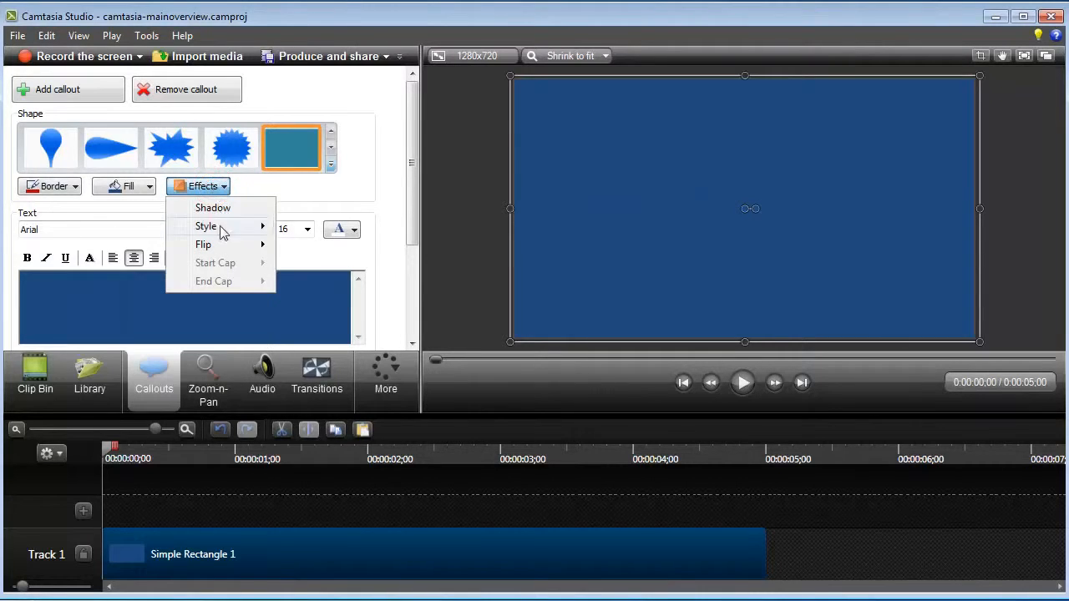
mouse_move(210, 234)
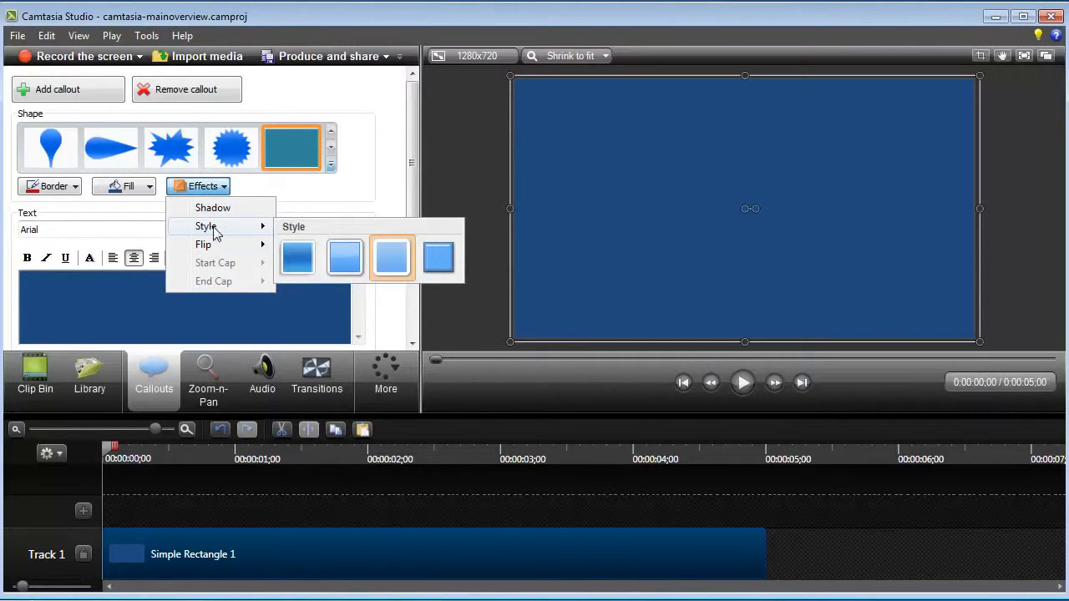
click(338, 251)
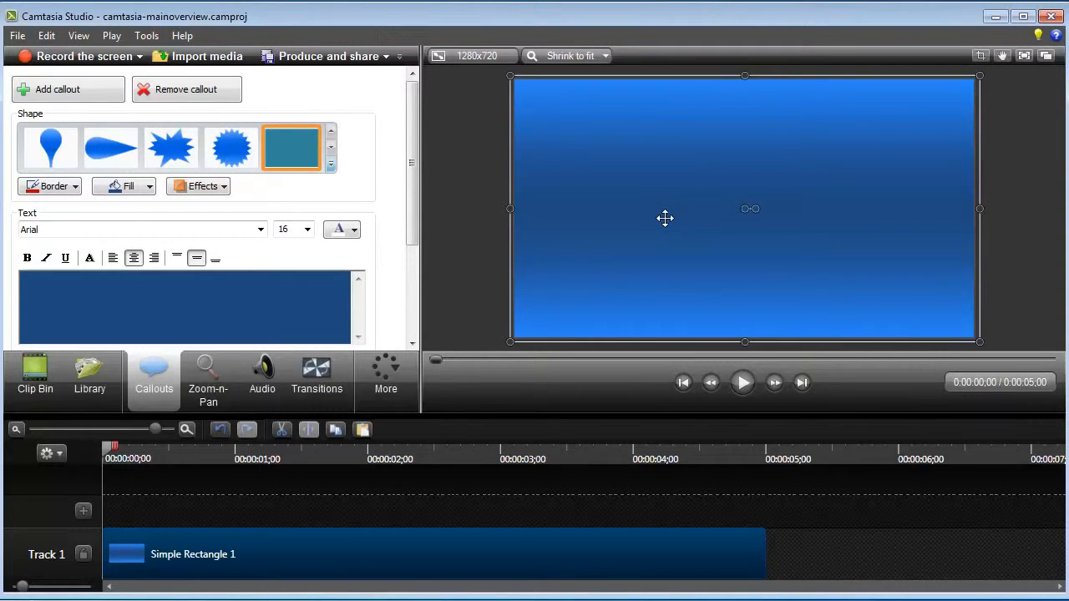
click(222, 186)
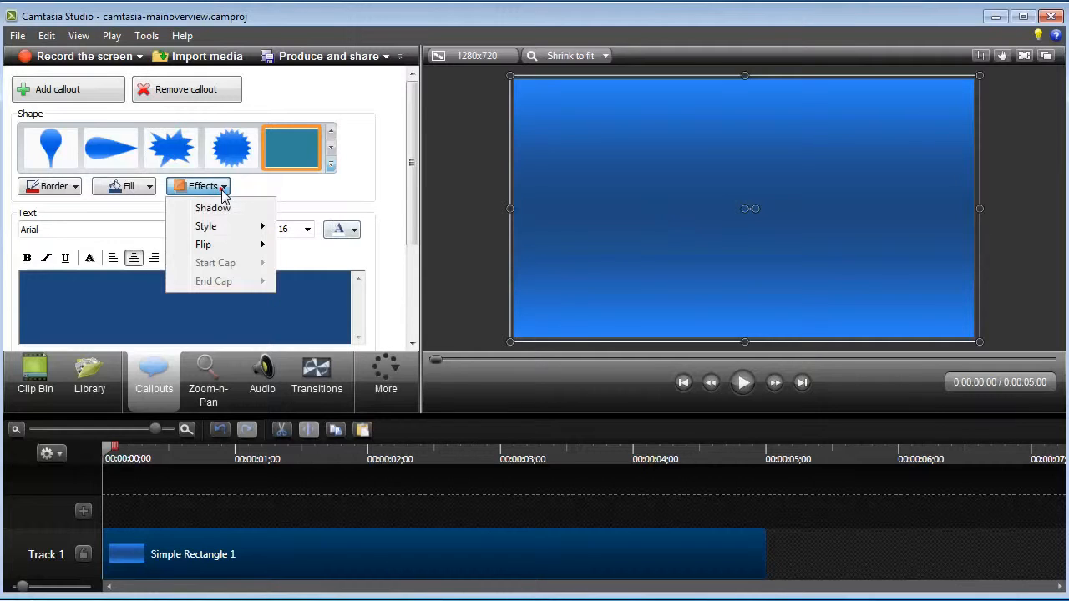
mouse_move(227, 229)
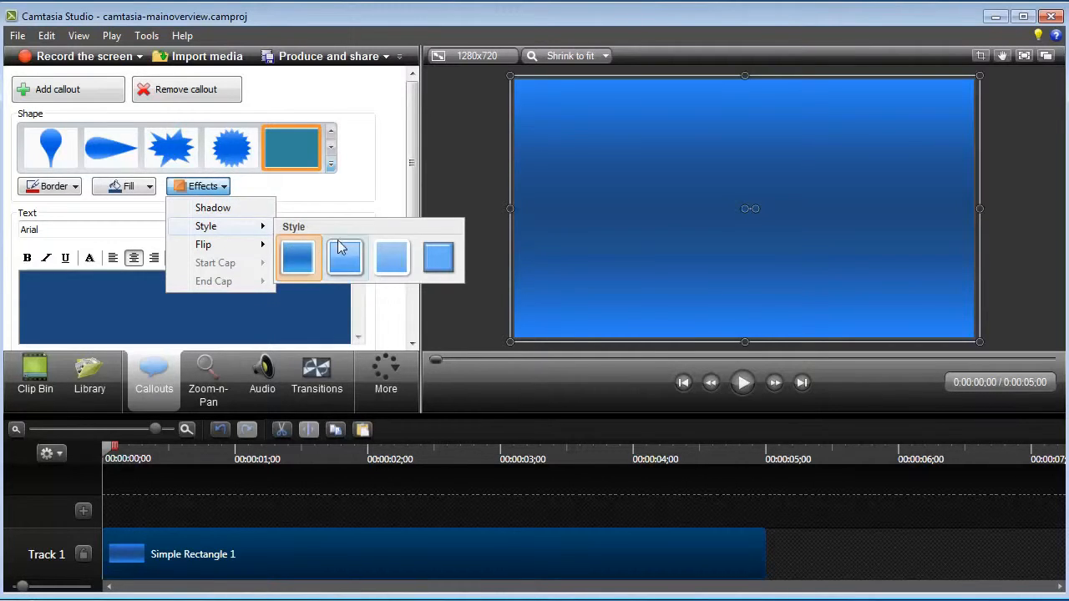
click(402, 252)
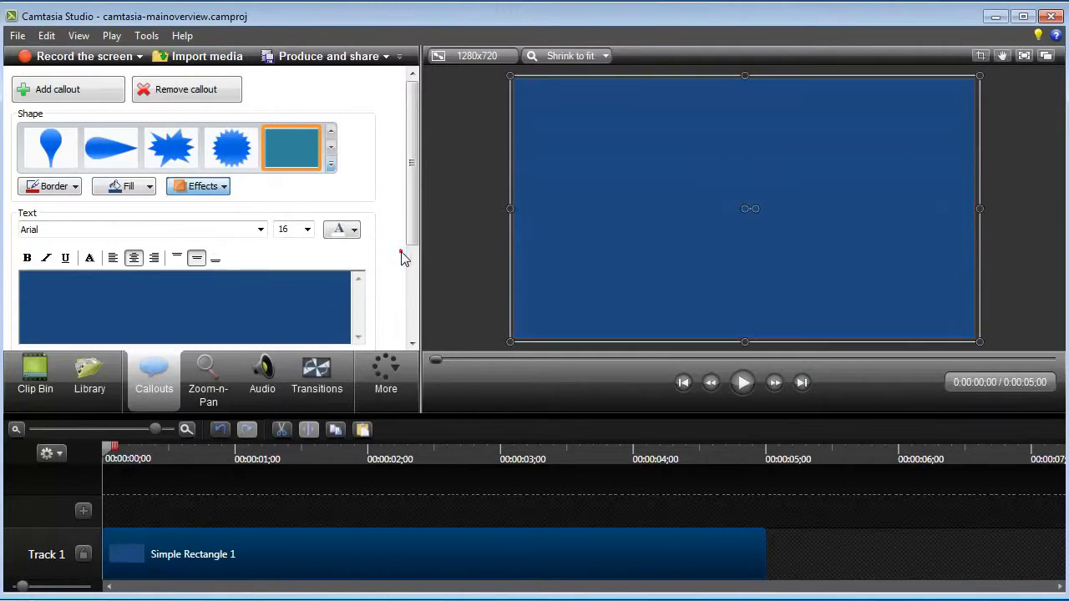
- Try the beveled effect style on the blue rectangle, then switch back to the flat third style
click(232, 191)
mouse_move(233, 227)
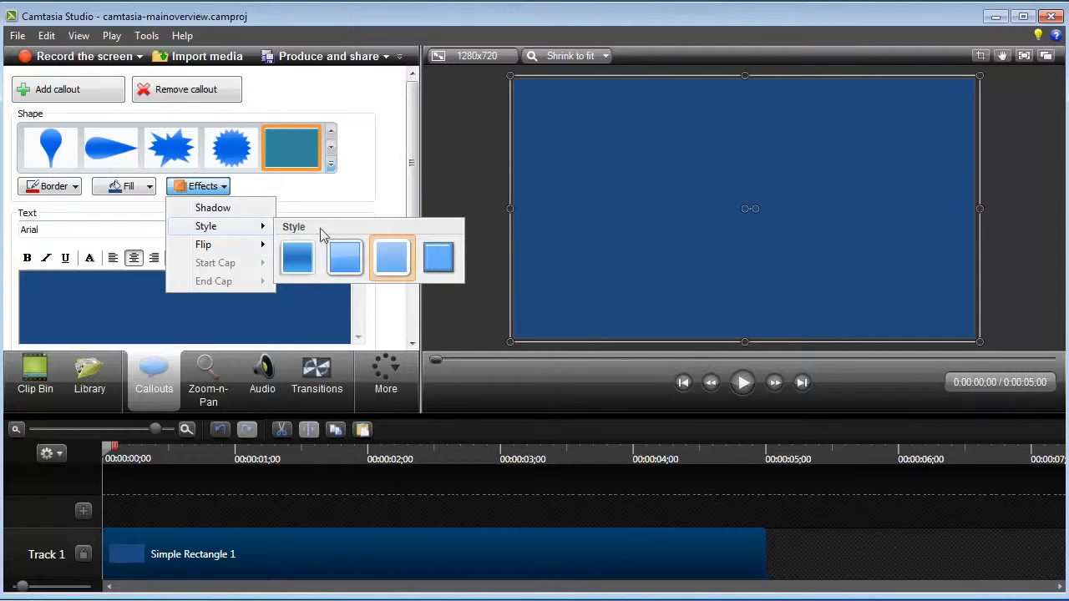
click(445, 253)
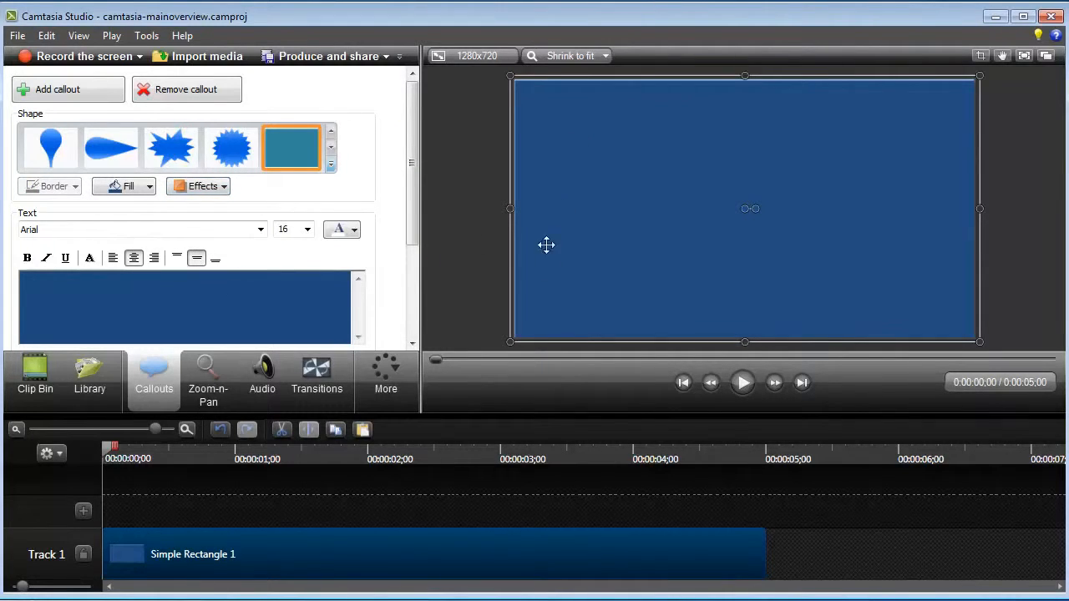
click(224, 189)
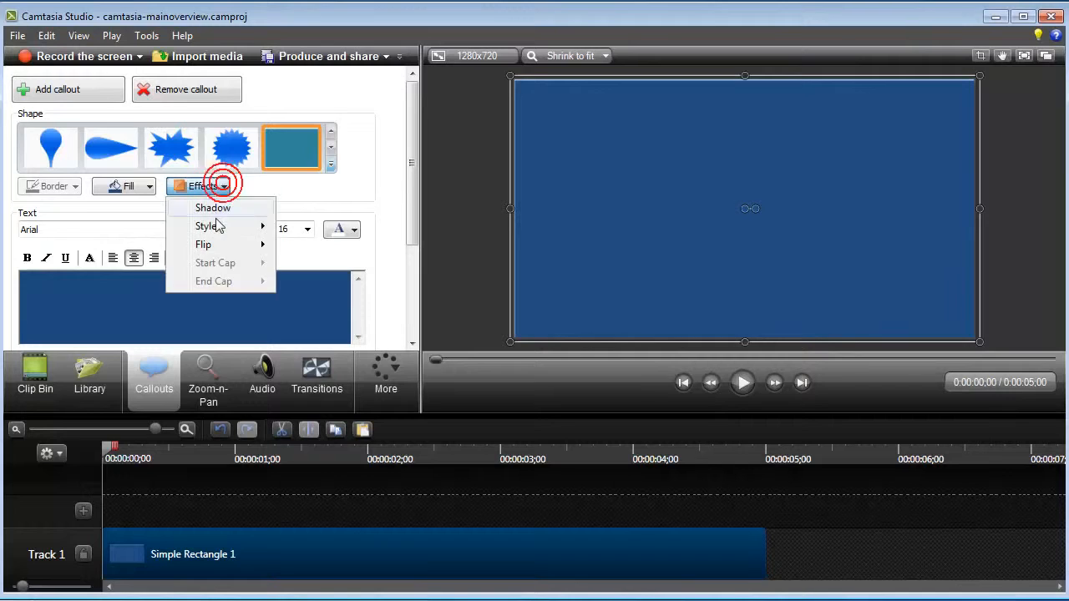
mouse_move(250, 227)
click(383, 255)
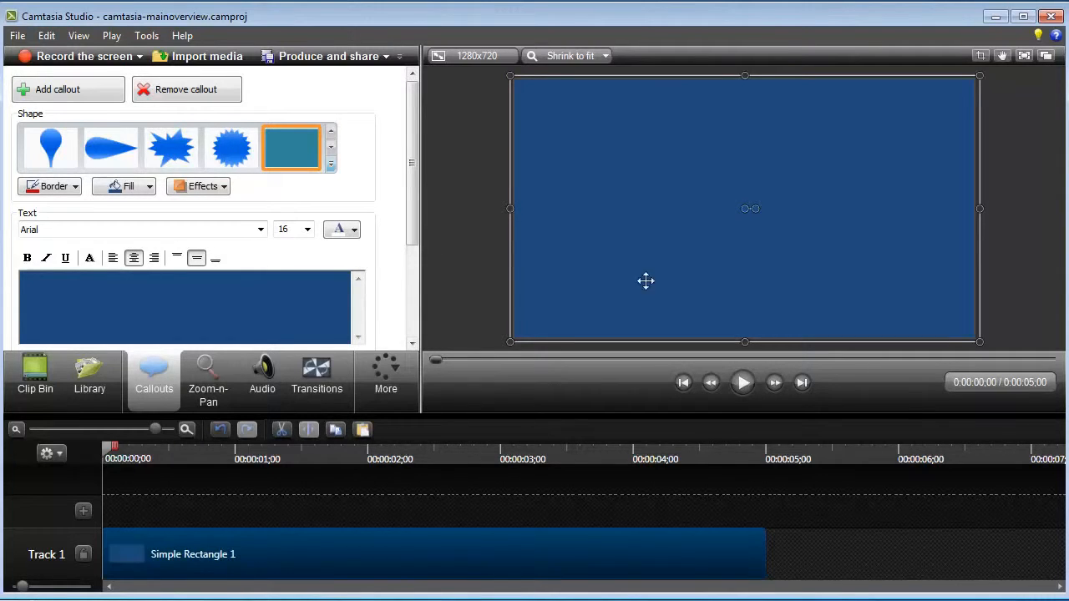
- Add a second callout over the blue background, slightly left of the canvas centre, and change its shape to Text
click(139, 515)
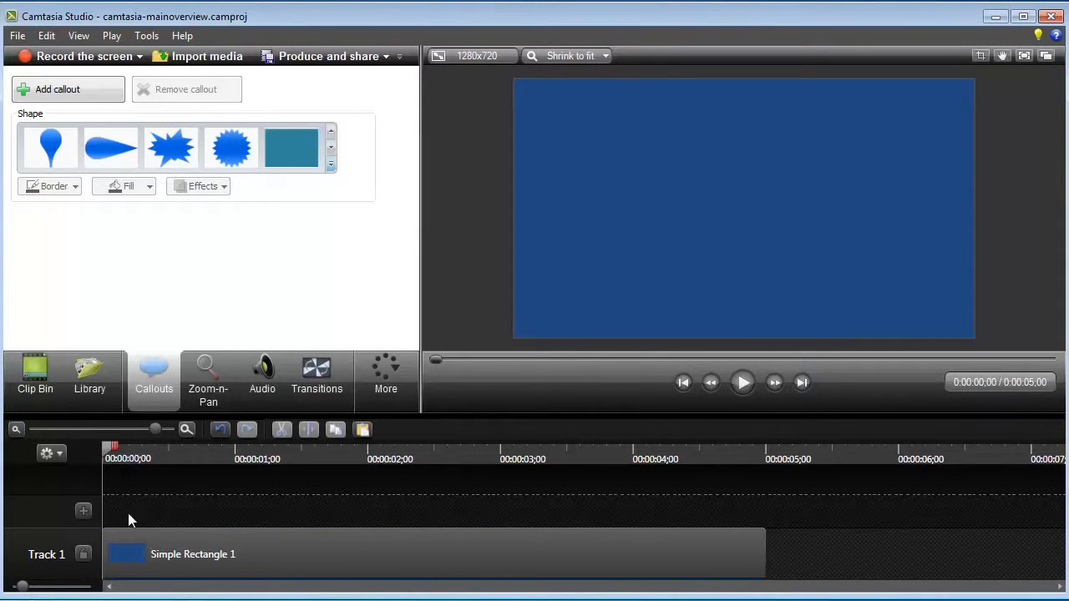
click(71, 100)
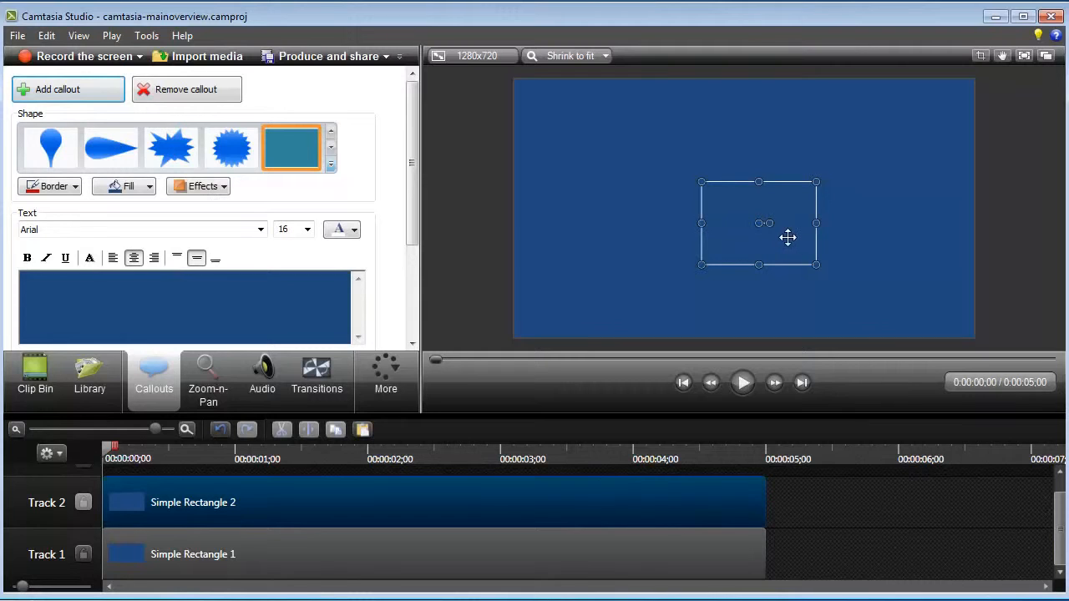
drag(788, 237, 718, 219)
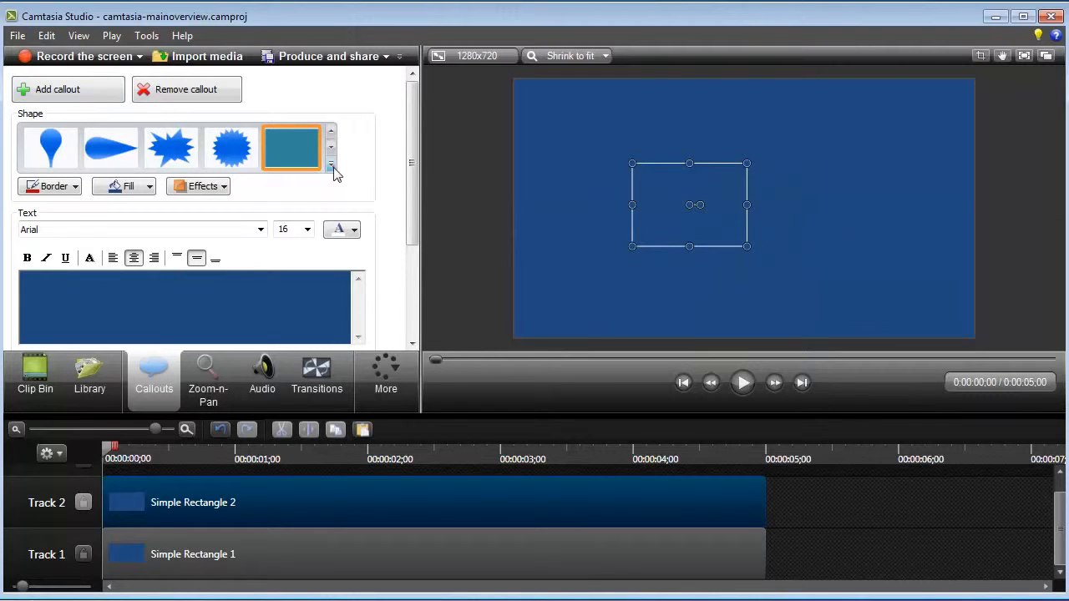
click(332, 166)
click(228, 418)
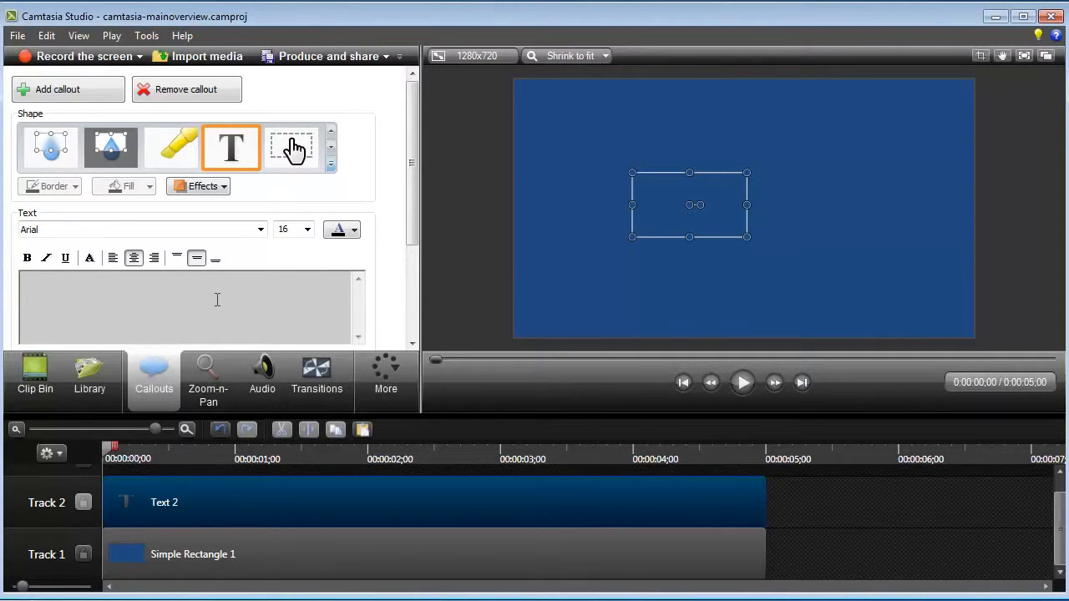
- Enter "Point #1" in the text callout and set its font size to 48
text(Point #1)
triple_click(236, 290)
click(306, 229)
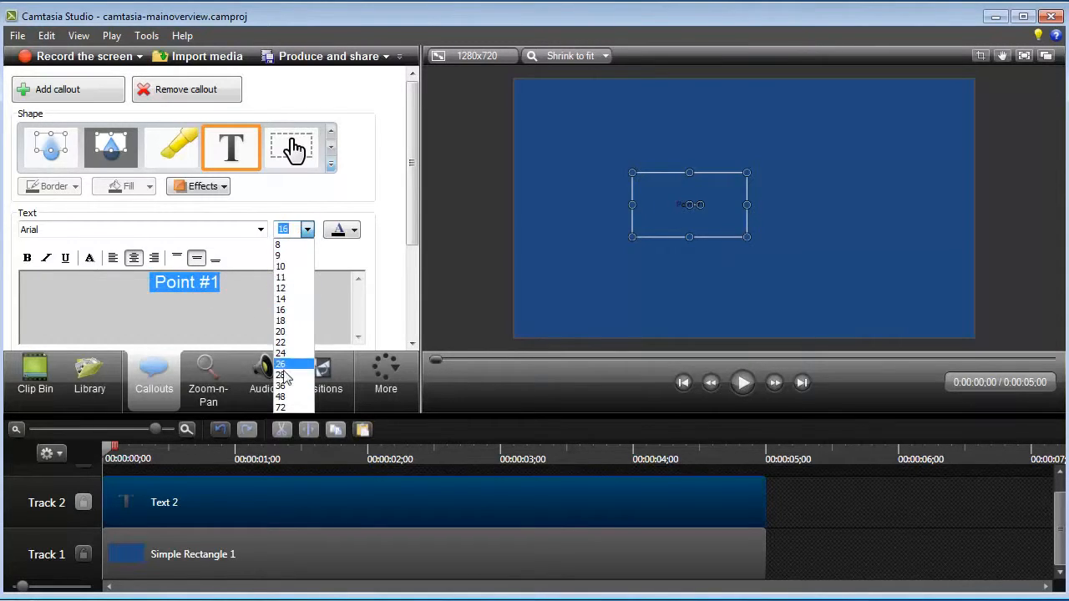
click(284, 396)
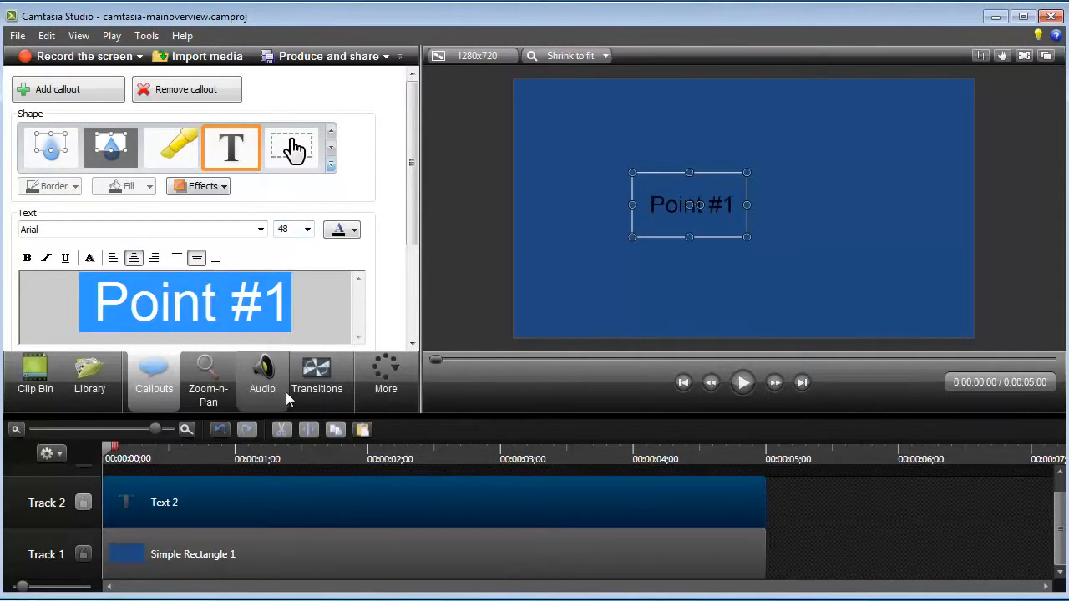
- Add two more lines, both reading "Point #2", below "Point #1" in the text callout
click(315, 297)
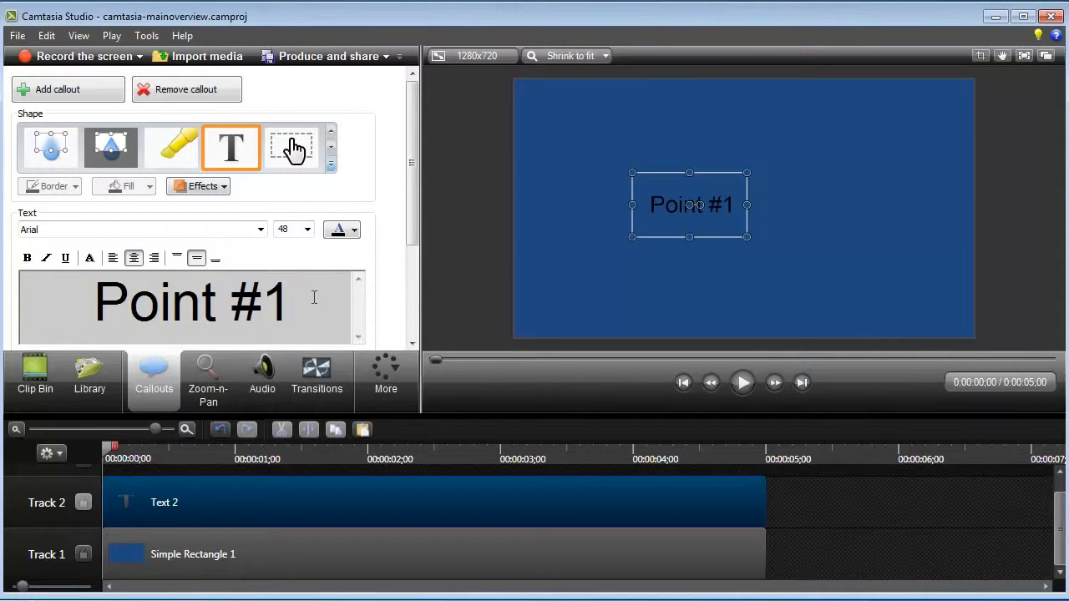
key(Return)
text(Point)
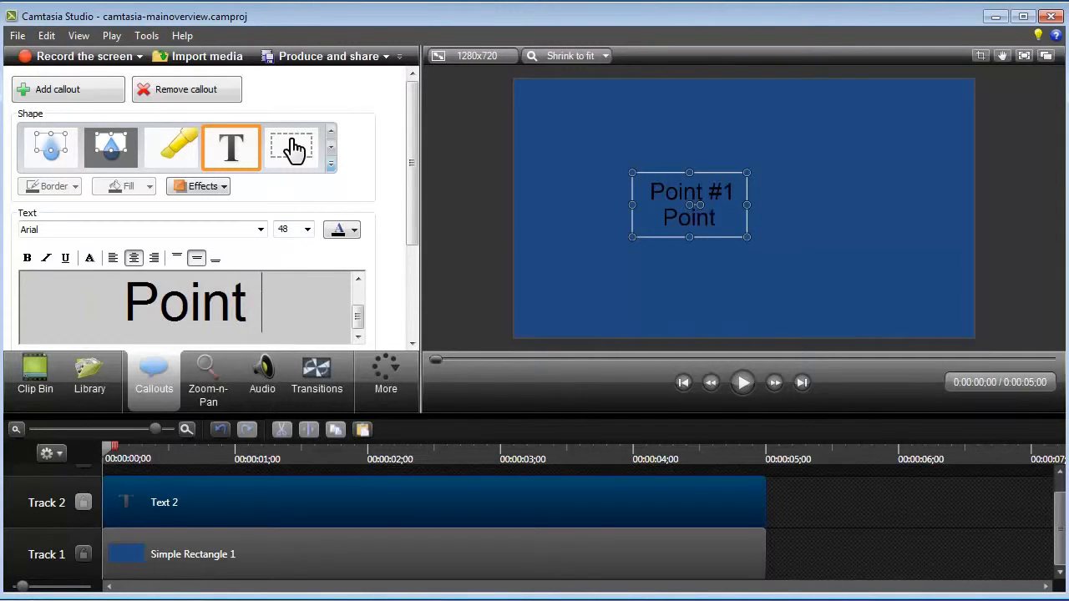
text( #2)
key(Return)
text(Po)
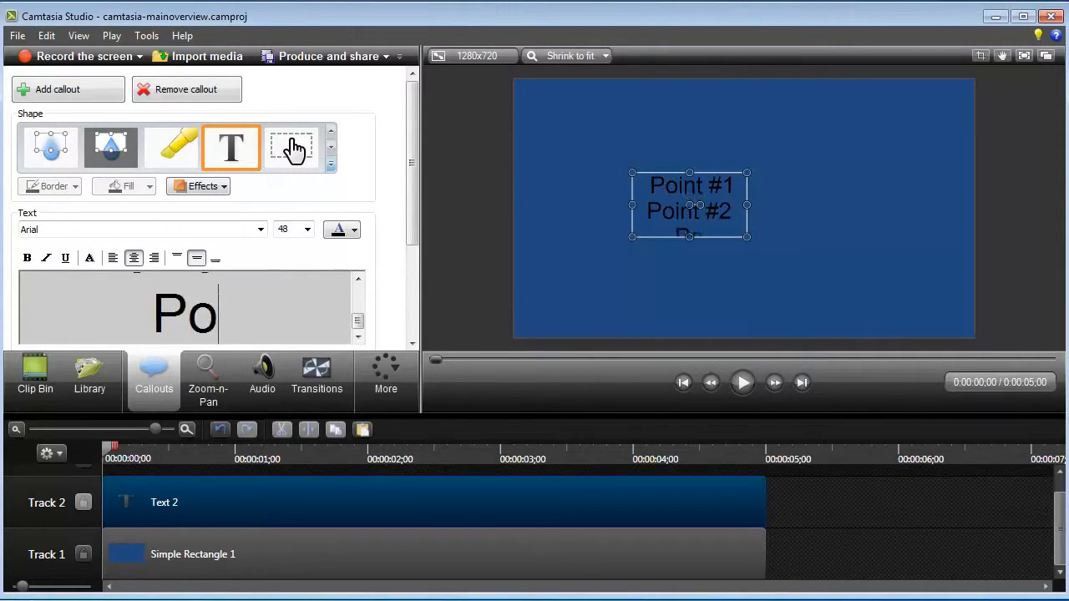
text(int #2)
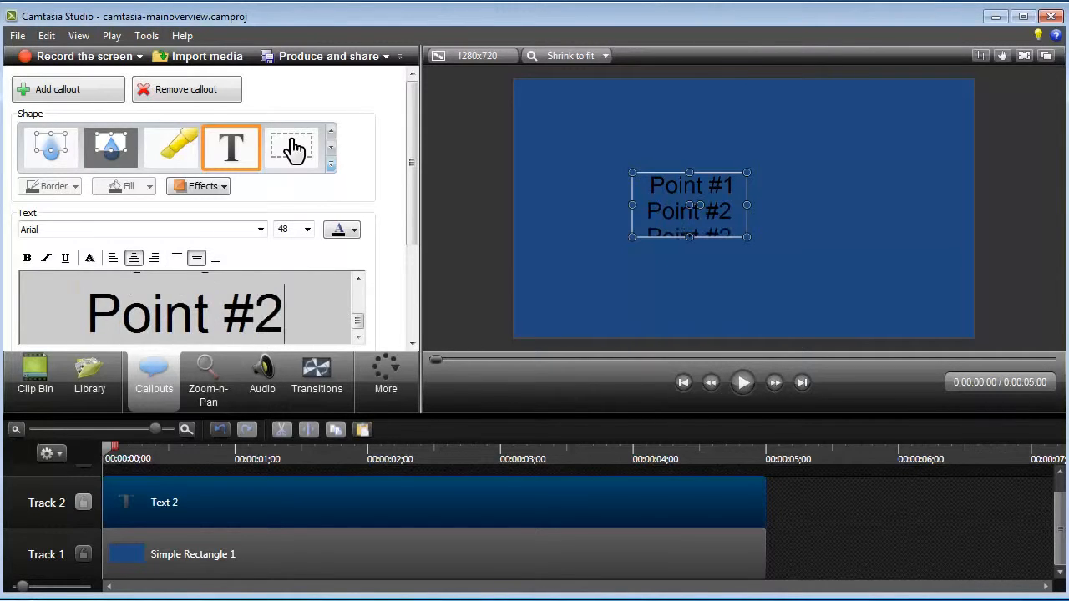
- Enlarge the text callout to fit all three lines and move it toward the canvas's left edge
drag(749, 240, 811, 277)
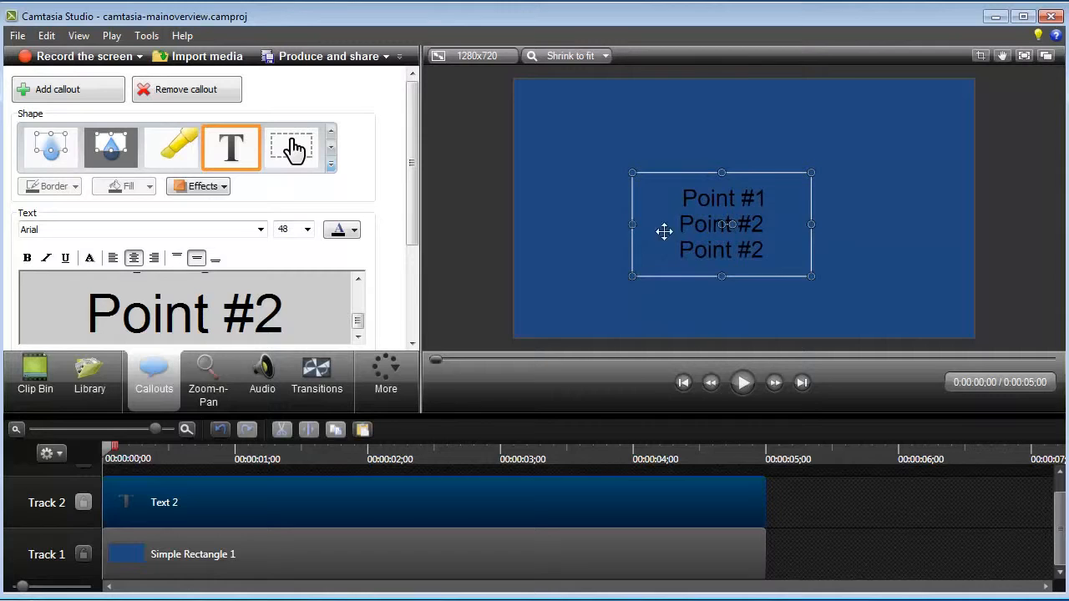
drag(707, 222, 624, 219)
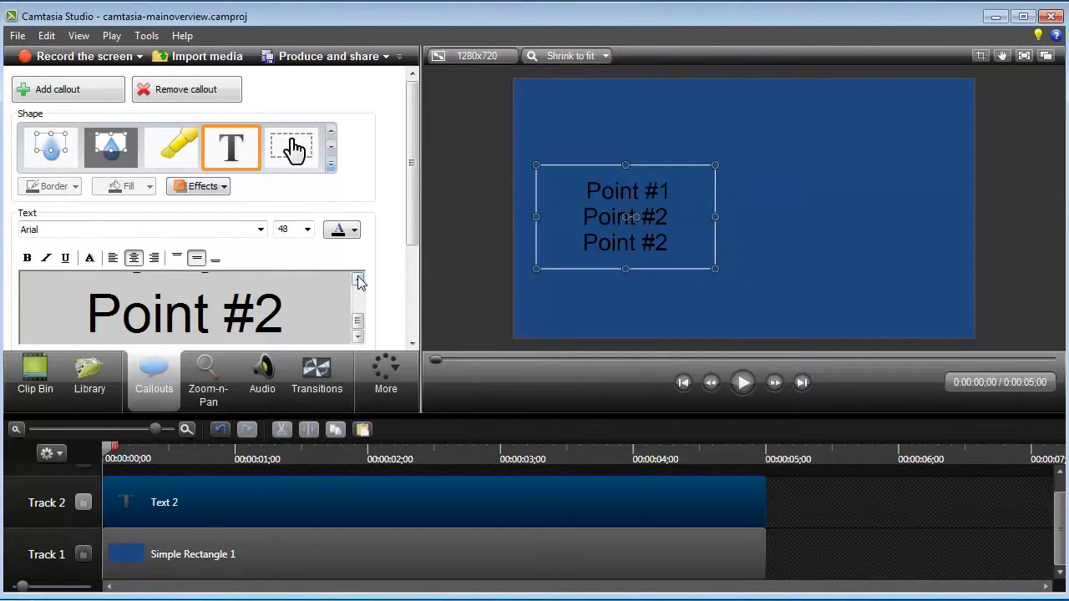
- Correct the callout's third line to "Point #3" and remove the extra space from the "Point #1" line
click(358, 336)
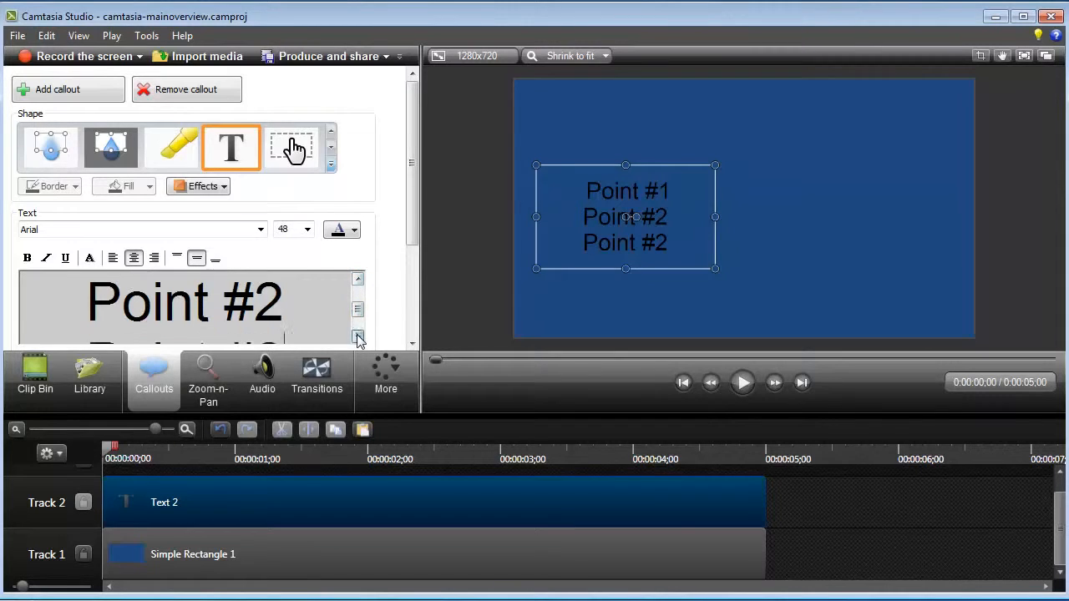
click(358, 336)
key(BackSpace)
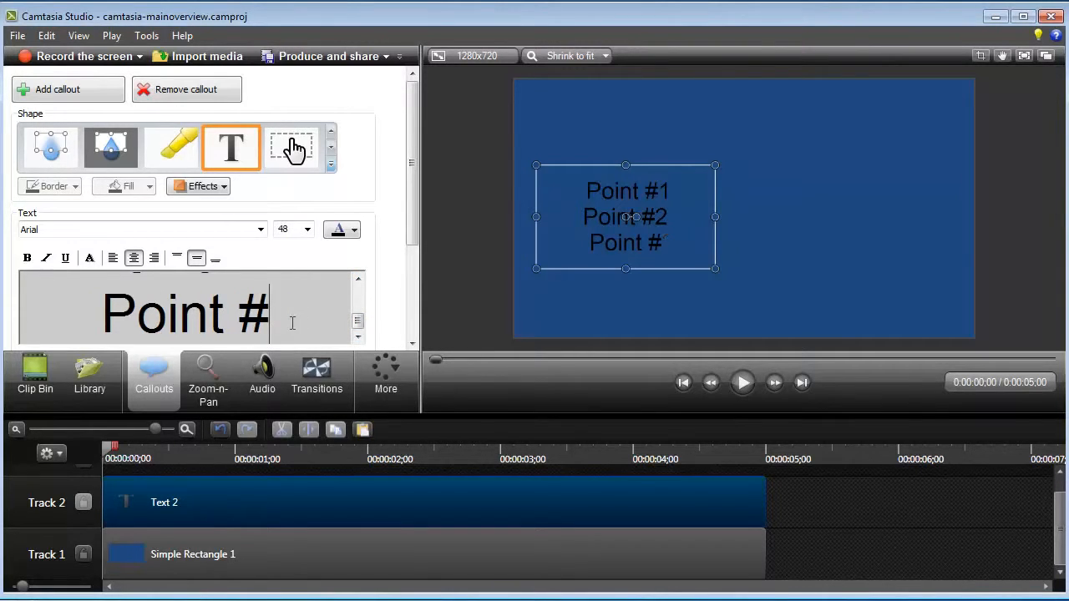
text(3)
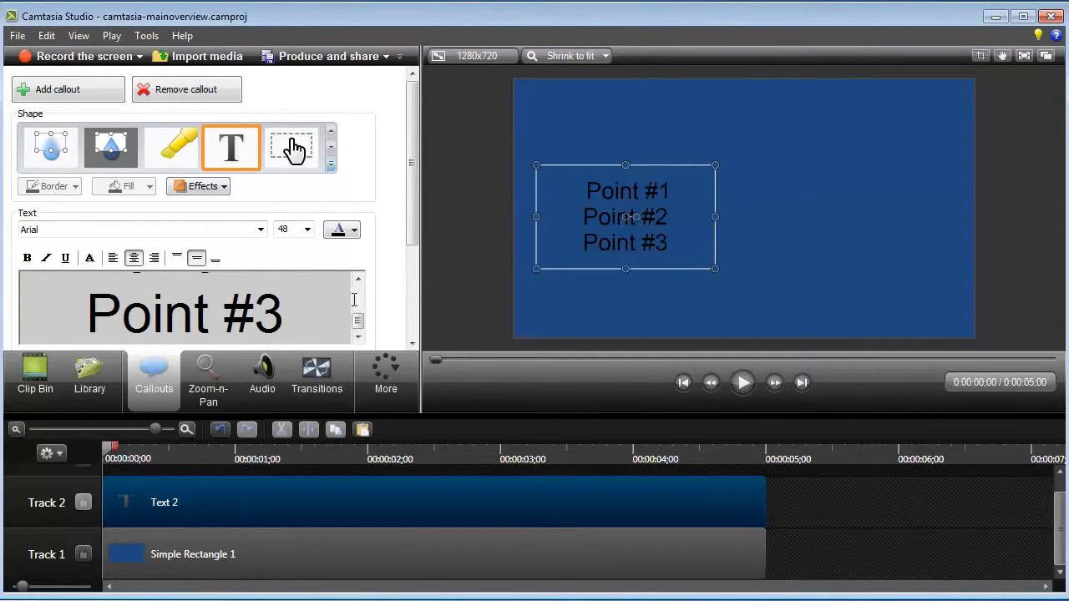
click(359, 280)
click(358, 280)
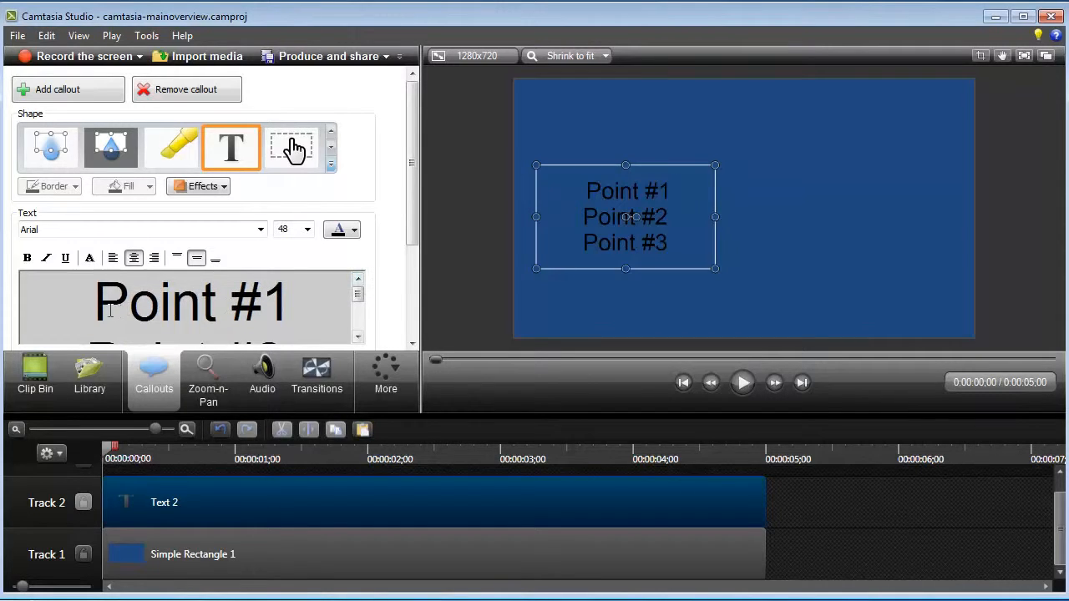
key(BackSpace)
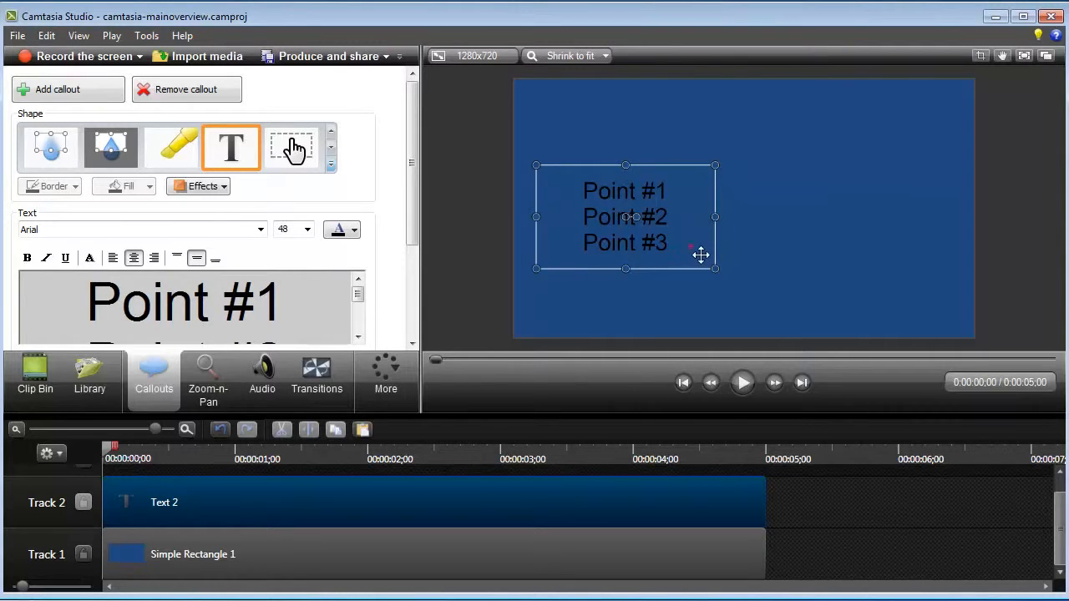
- Reposition the text callout near the middle of the canvas, selecting the blue background rectangle between moves
drag(701, 255, 811, 236)
click(566, 255)
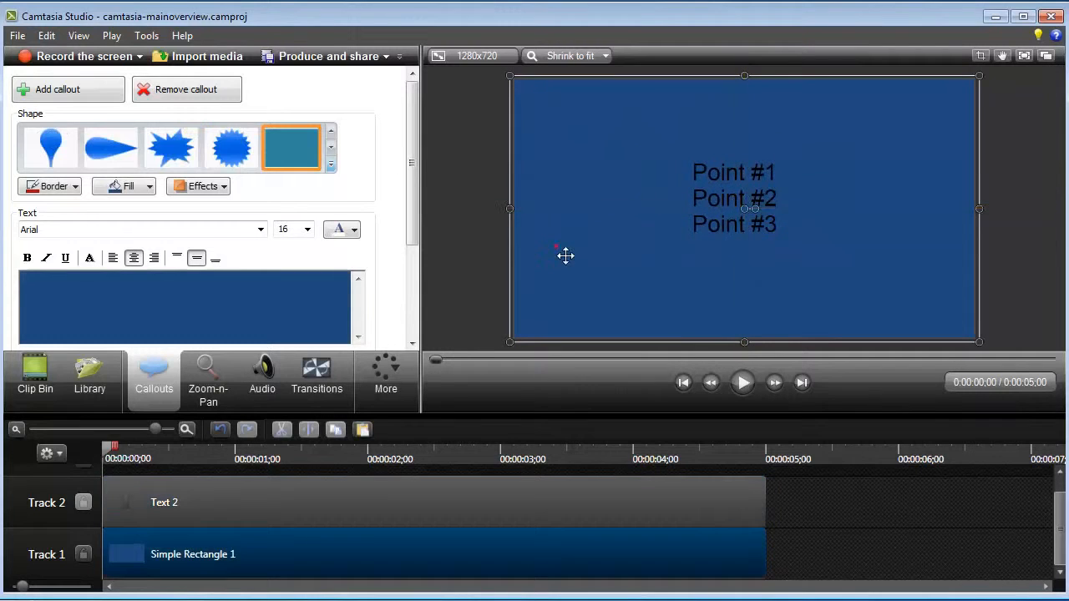
click(363, 549)
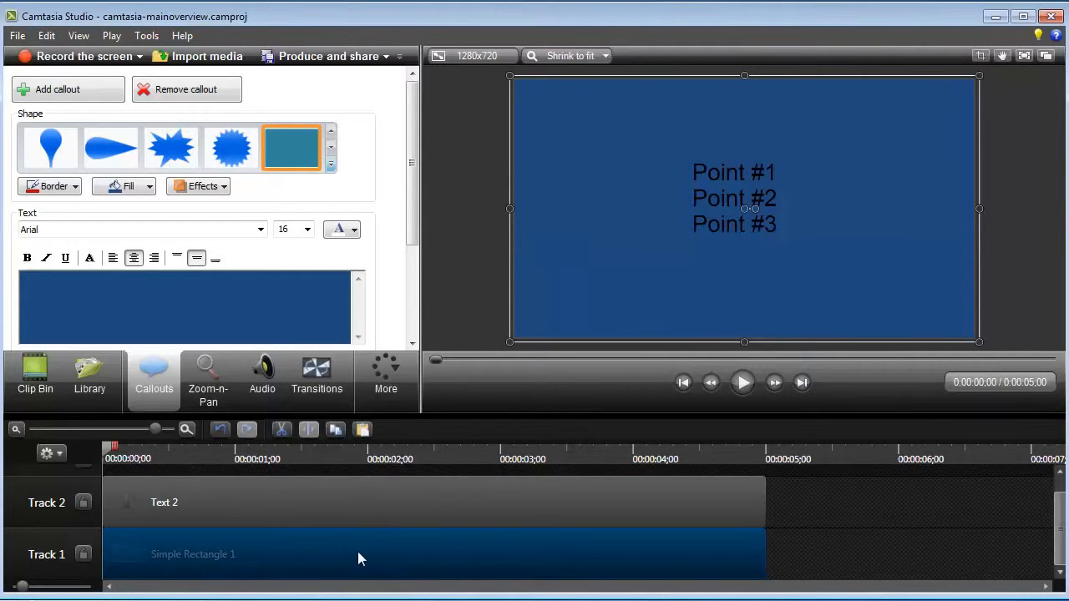
click(708, 221)
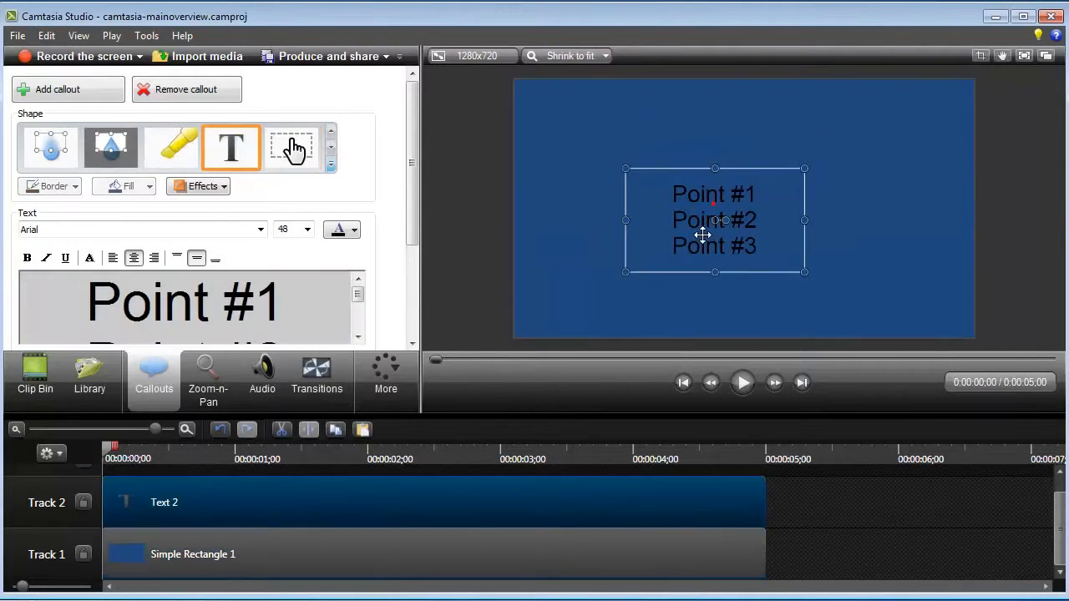
- Change the fill of the background rectangle on Track 1 to white
click(297, 551)
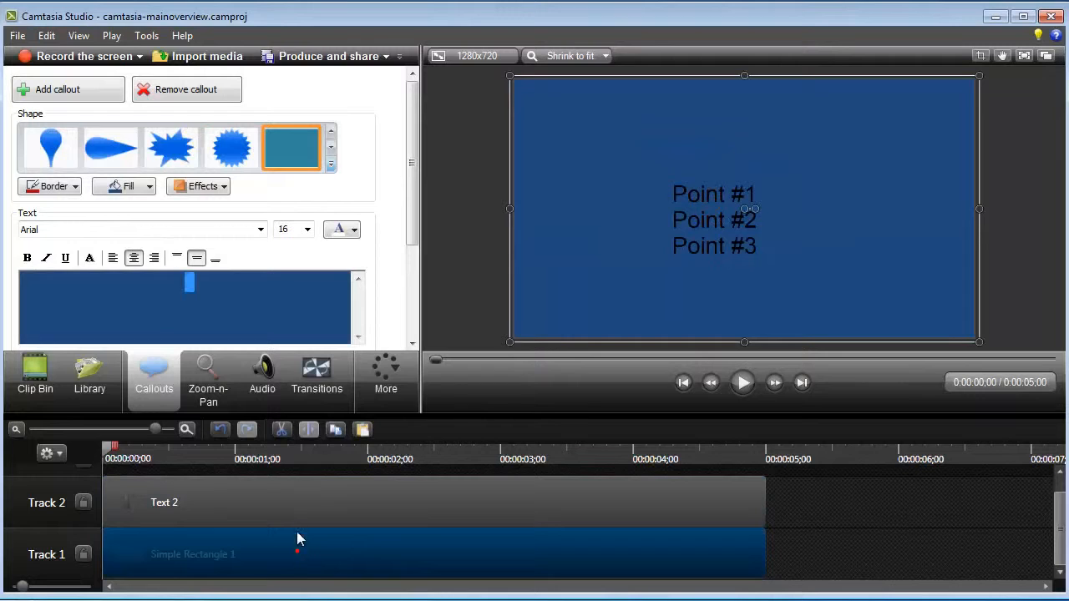
click(151, 191)
click(97, 219)
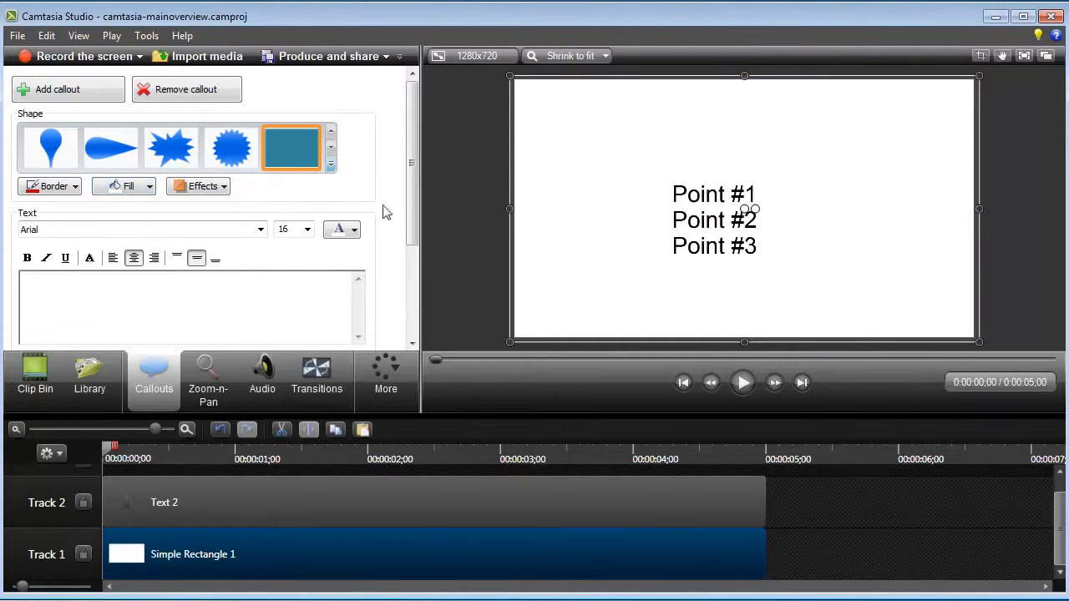
- Move the text callout slightly up and to the left over the white background
click(474, 200)
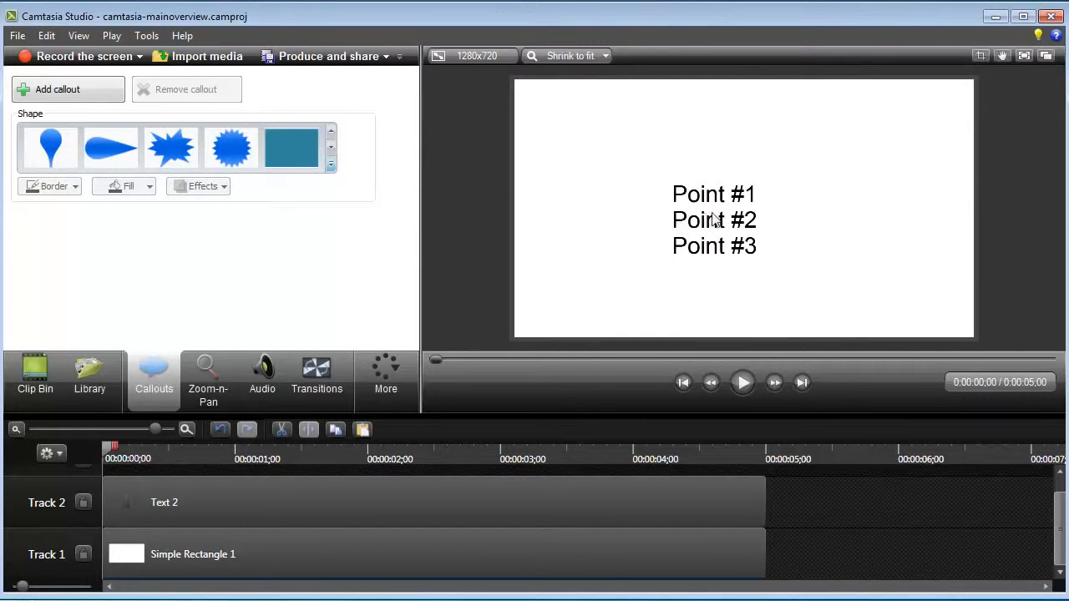
click(135, 558)
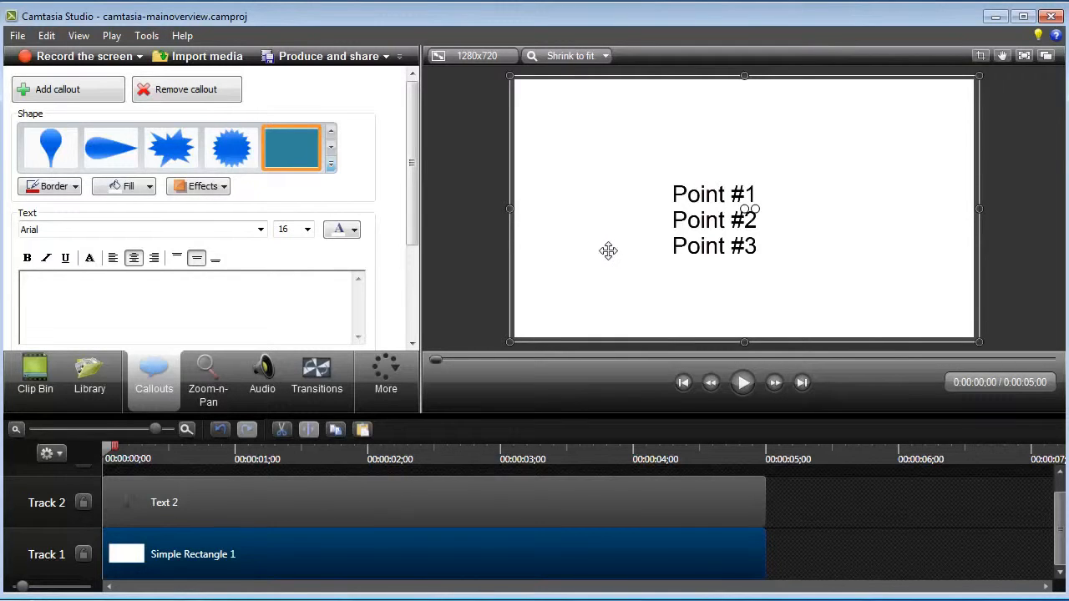
drag(698, 233, 638, 225)
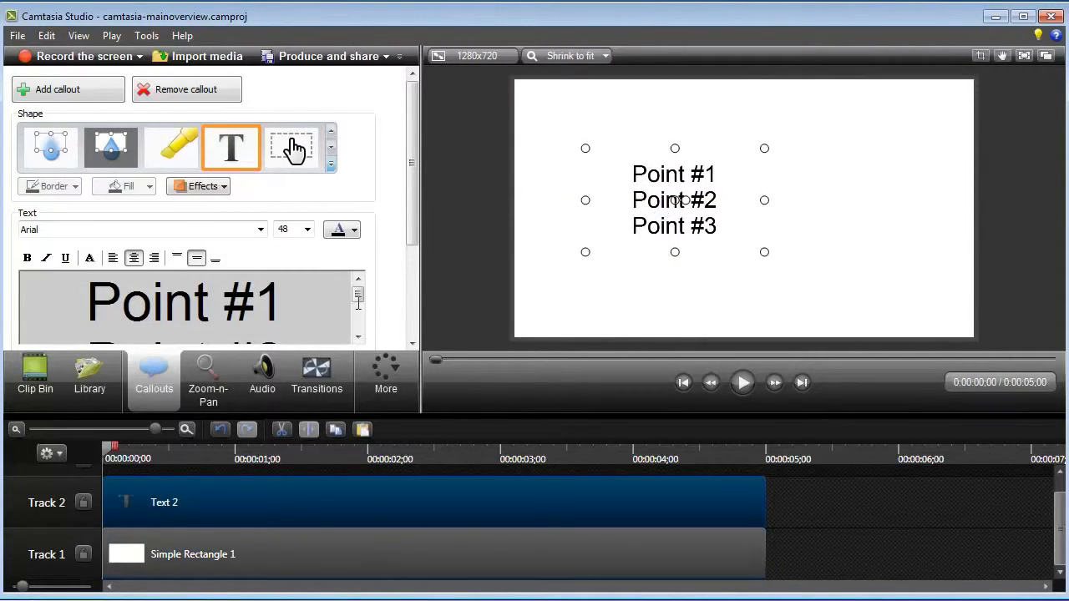
- Delete the "Point #2" and "Point #3" lines and shrink the text callout around "Point #1"
drag(357, 294, 357, 327)
drag(288, 324, 96, 313)
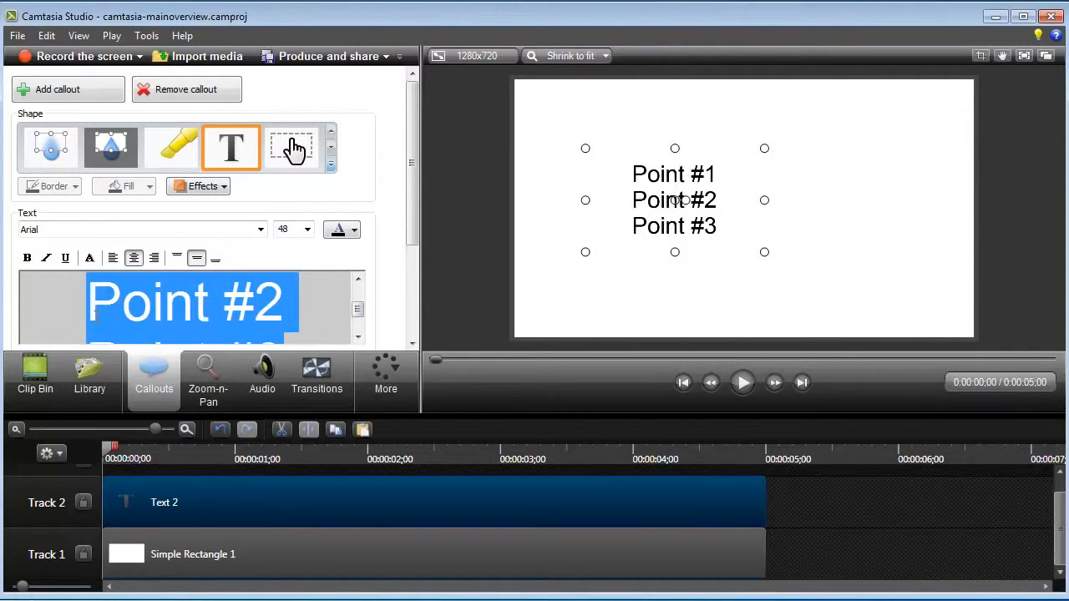
key(Delete)
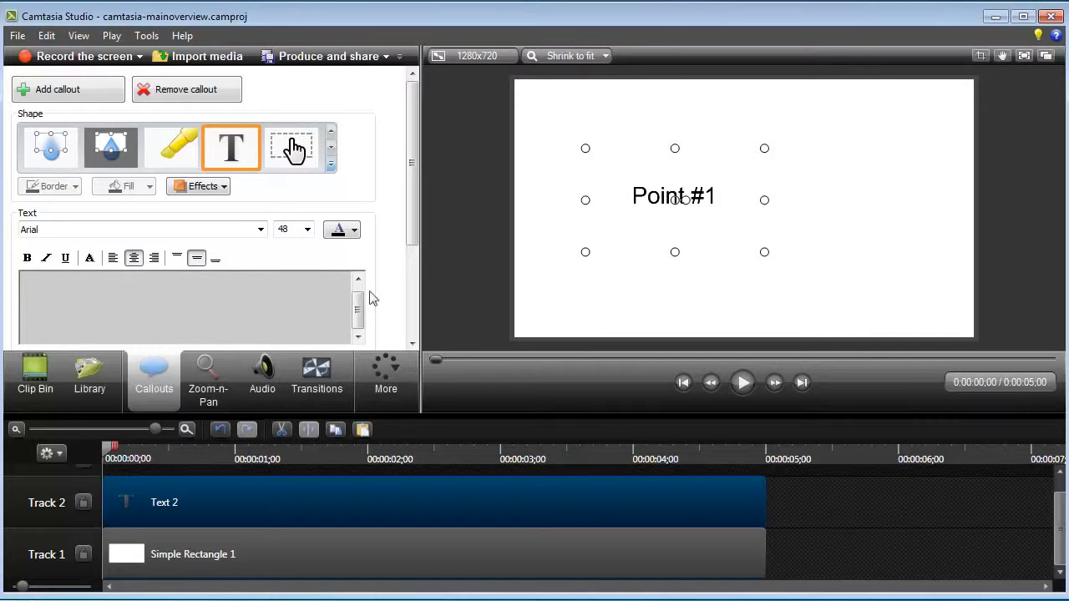
drag(585, 252, 658, 200)
- Set the text callout's fade in to 0.40 sec and move its clip to the start of Track 2
click(180, 495)
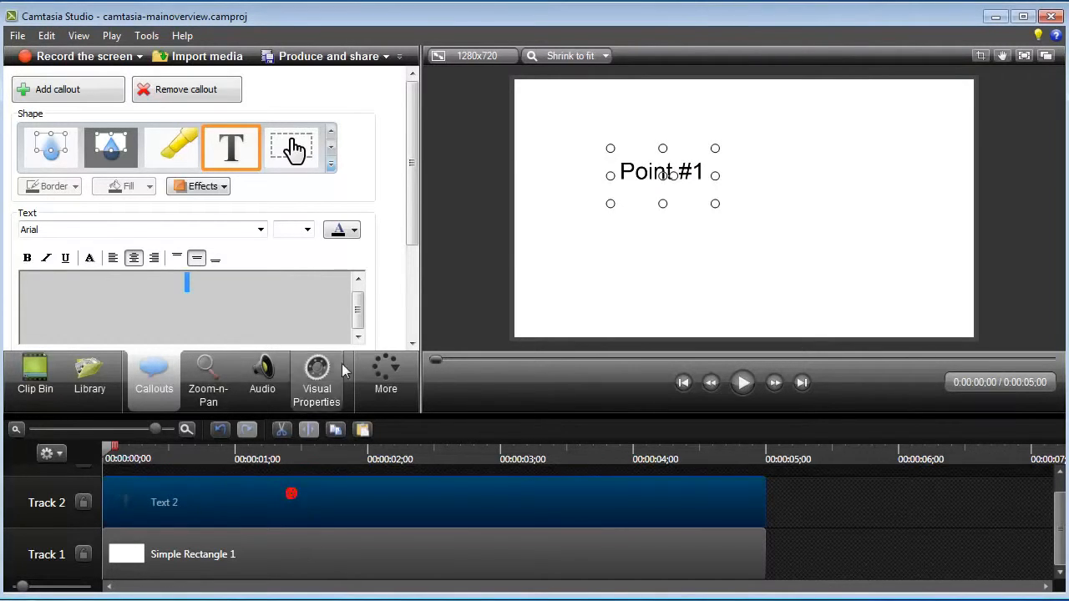
drag(412, 196, 411, 266)
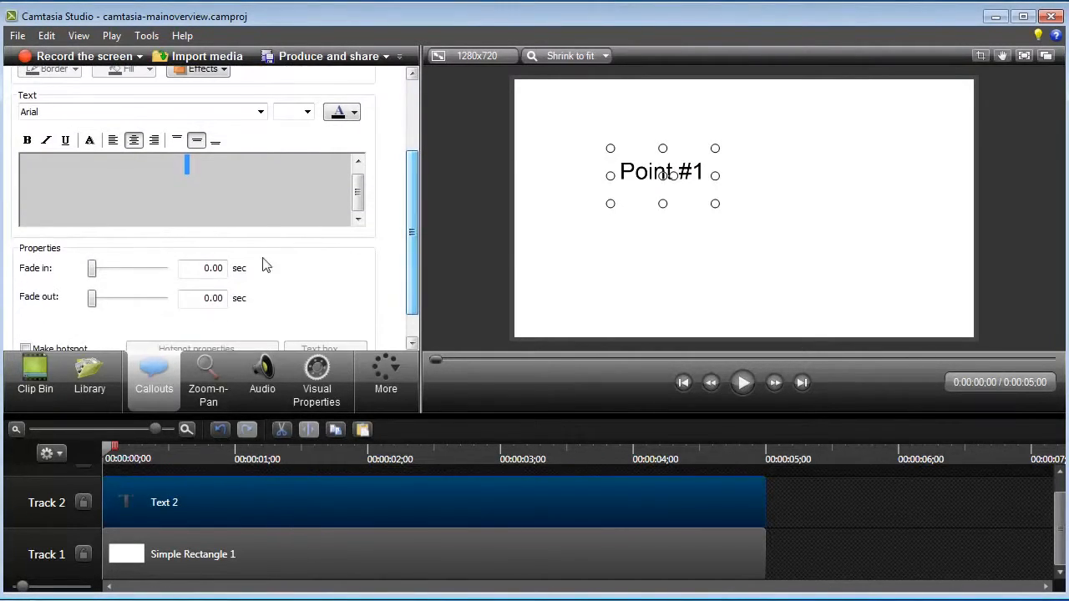
drag(93, 272, 97, 272)
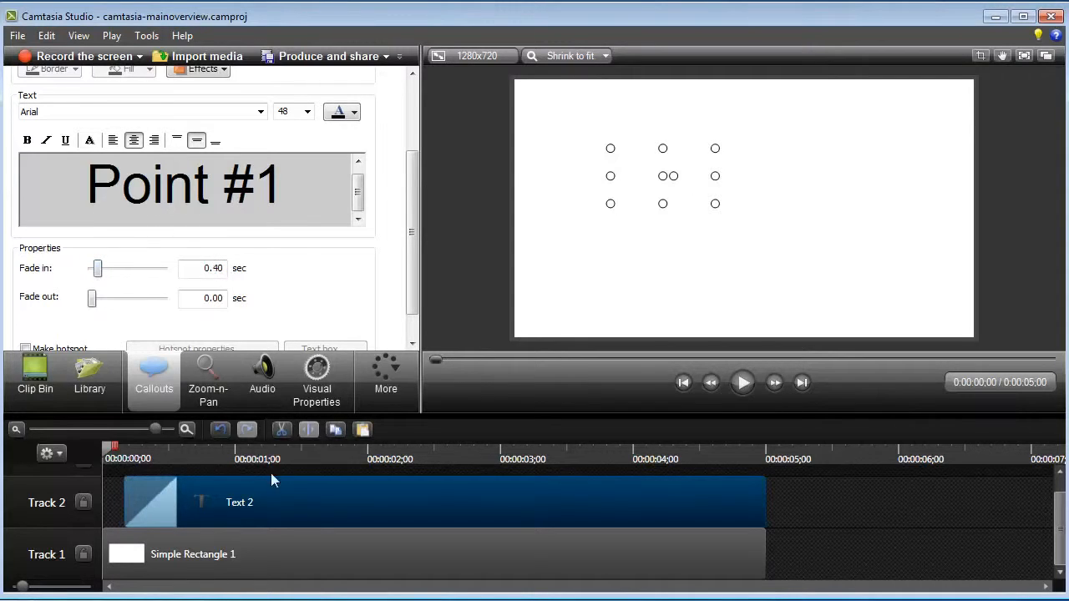
drag(334, 507, 300, 504)
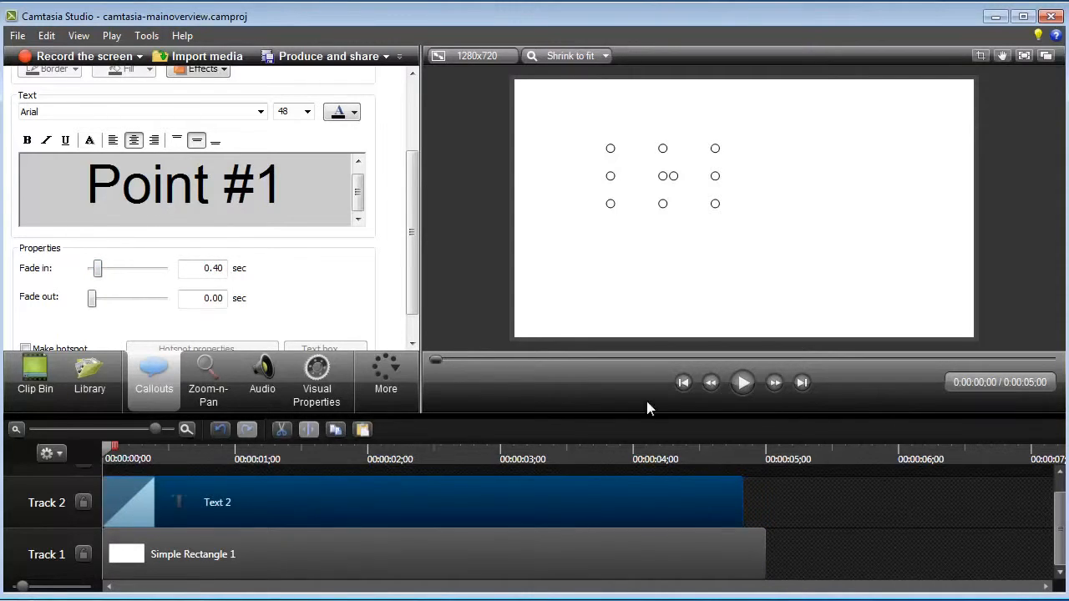
- Preview the text callout's fade-in twice from the start of the timeline and return the playhead to the beginning
click(740, 383)
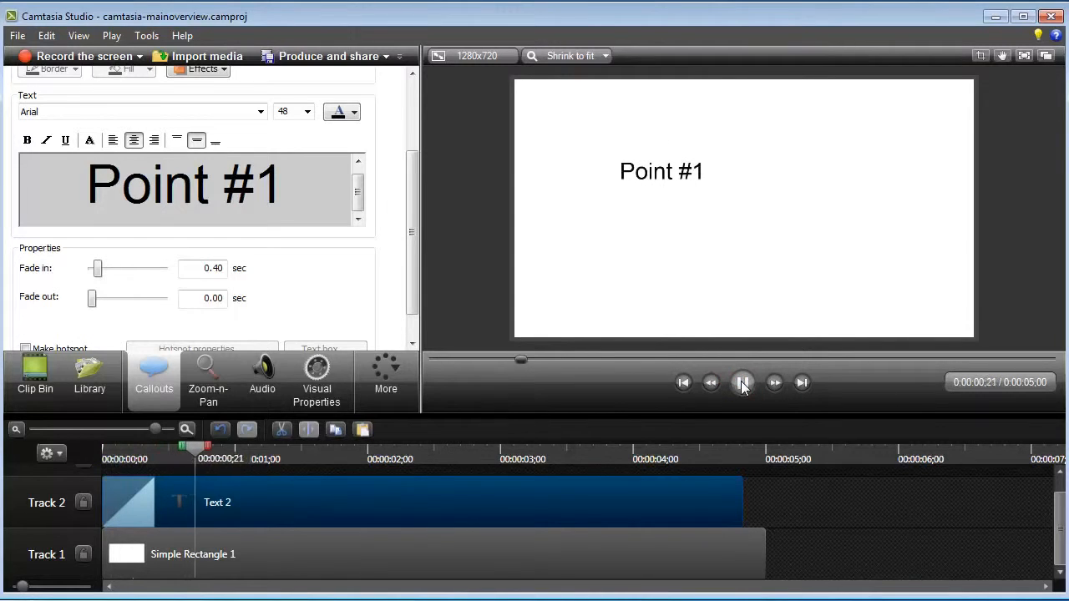
drag(250, 455, 108, 455)
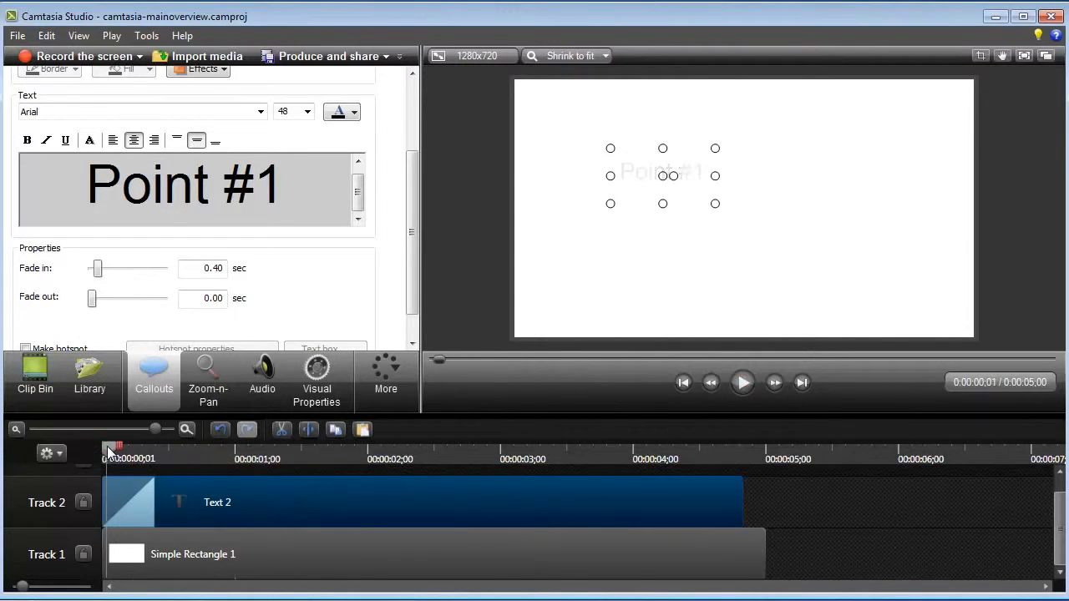
click(741, 383)
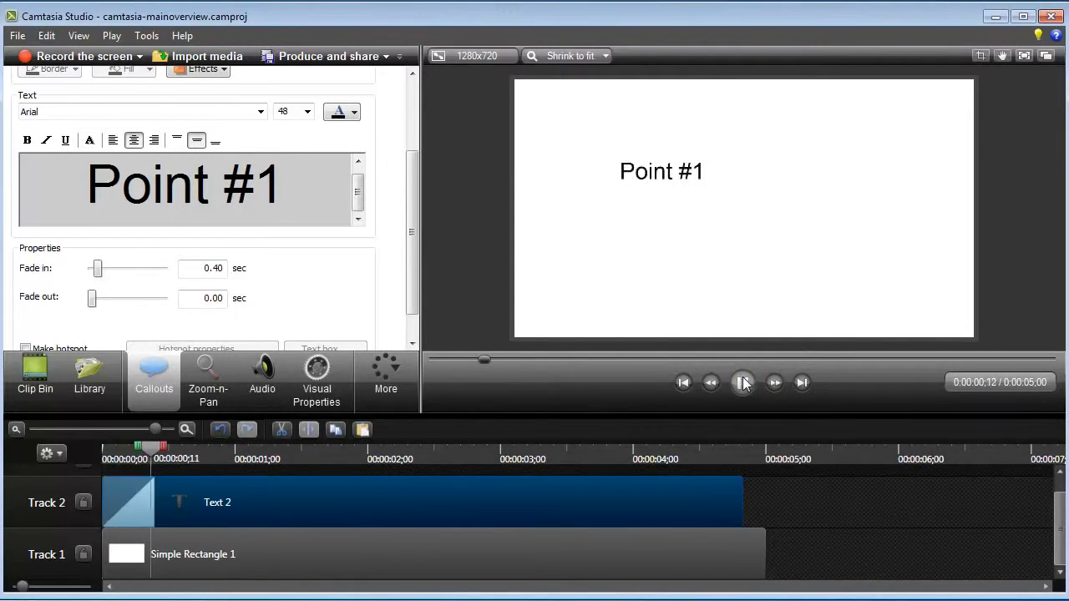
click(740, 383)
drag(207, 455, 113, 455)
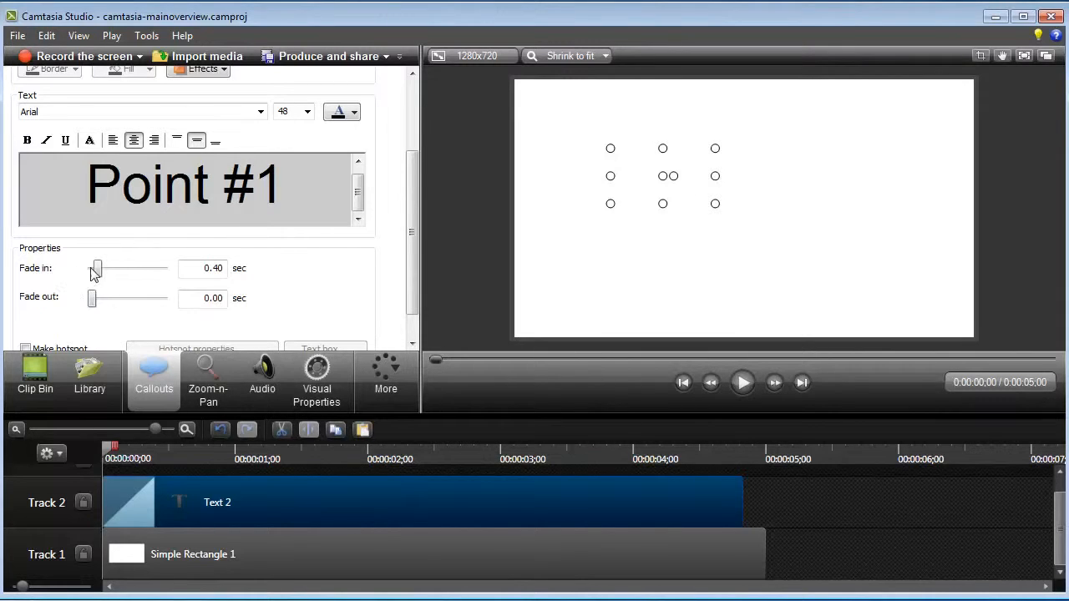
- Reset the text callout's fade in to 0.00 sec and move its clip back to the start of Track 2
drag(92, 271, 87, 271)
drag(317, 508, 214, 506)
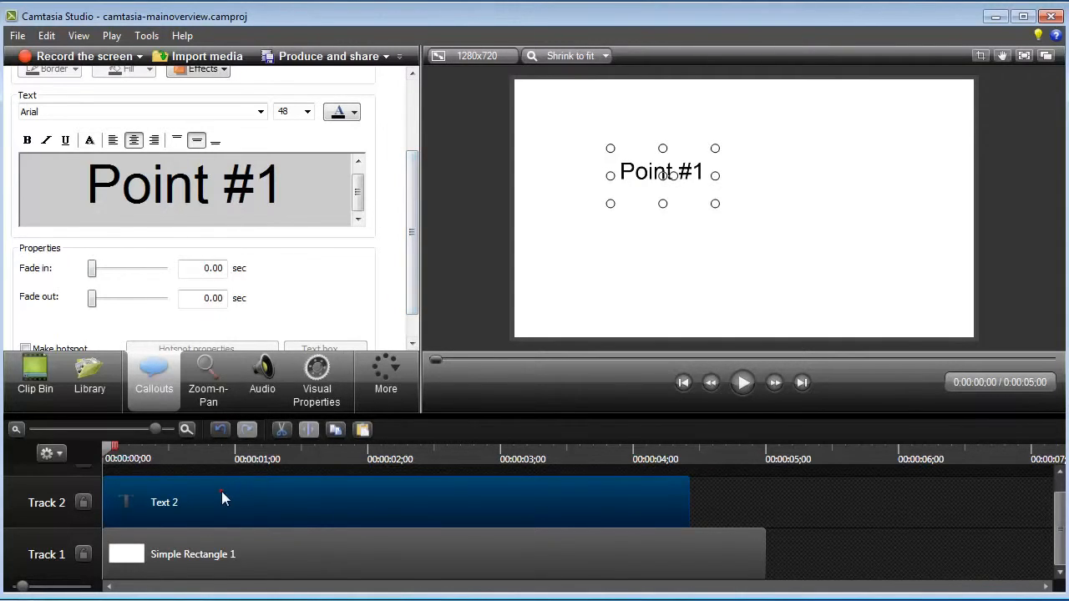
- Add the Slide right transition to the start of the text clip on Track 2 and preview it
click(398, 369)
click(398, 406)
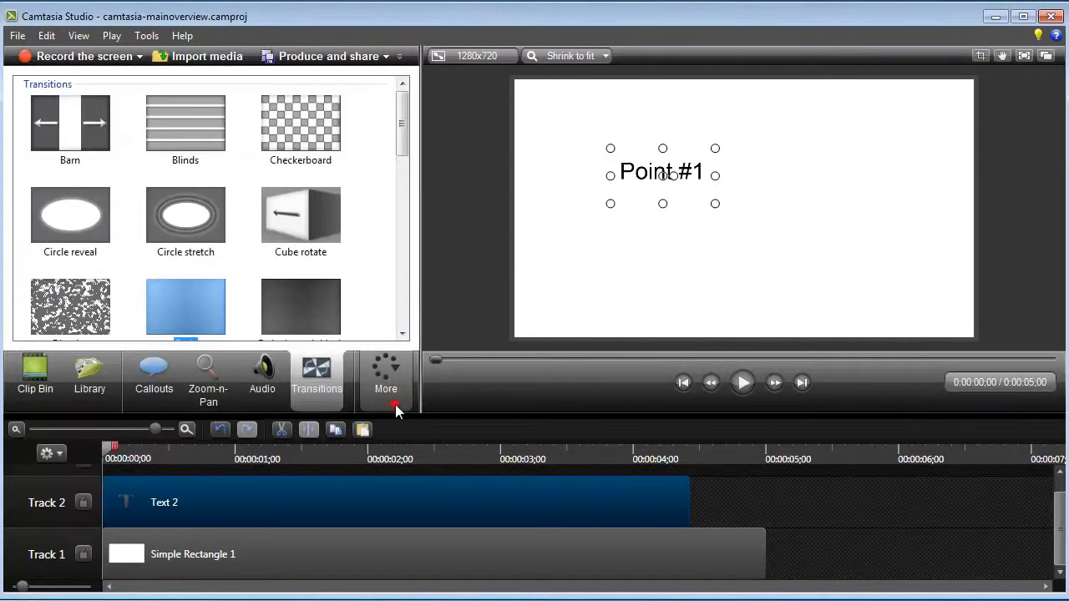
drag(399, 132, 393, 290)
click(93, 253)
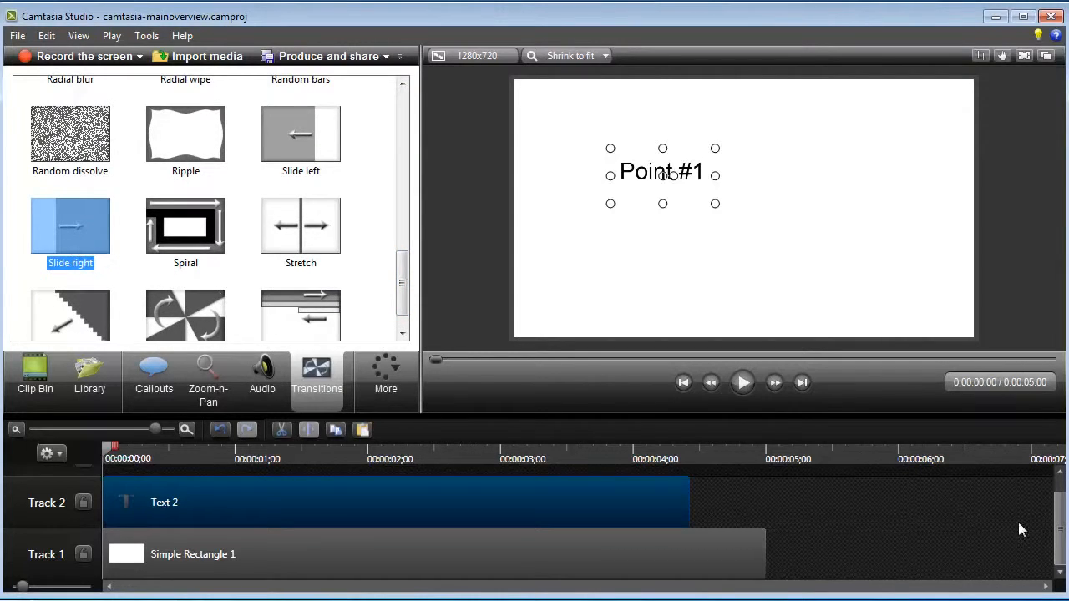
drag(1058, 544, 1058, 529)
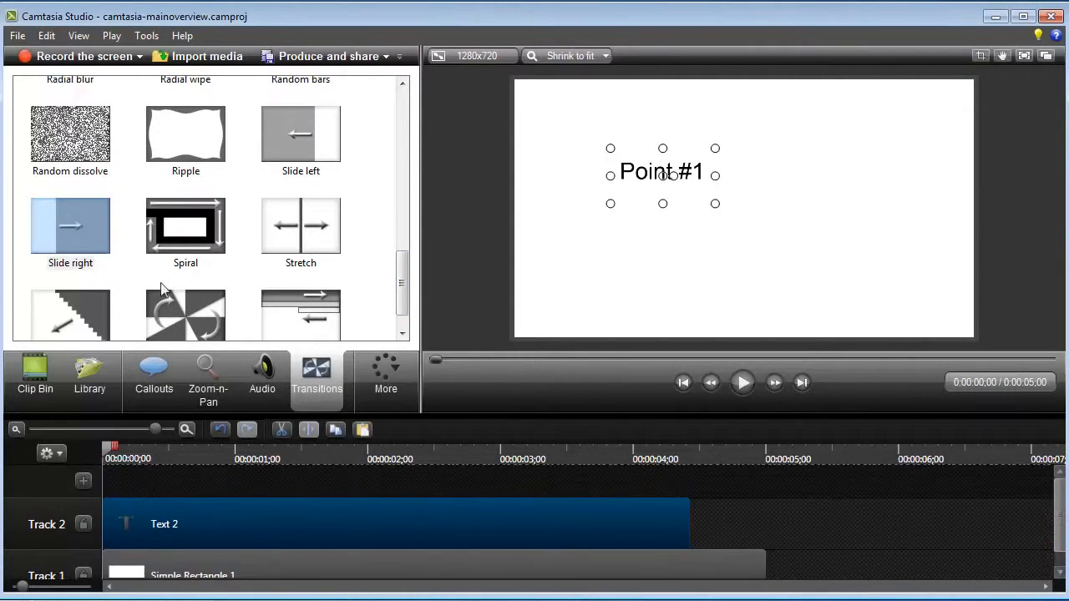
drag(67, 217, 115, 511)
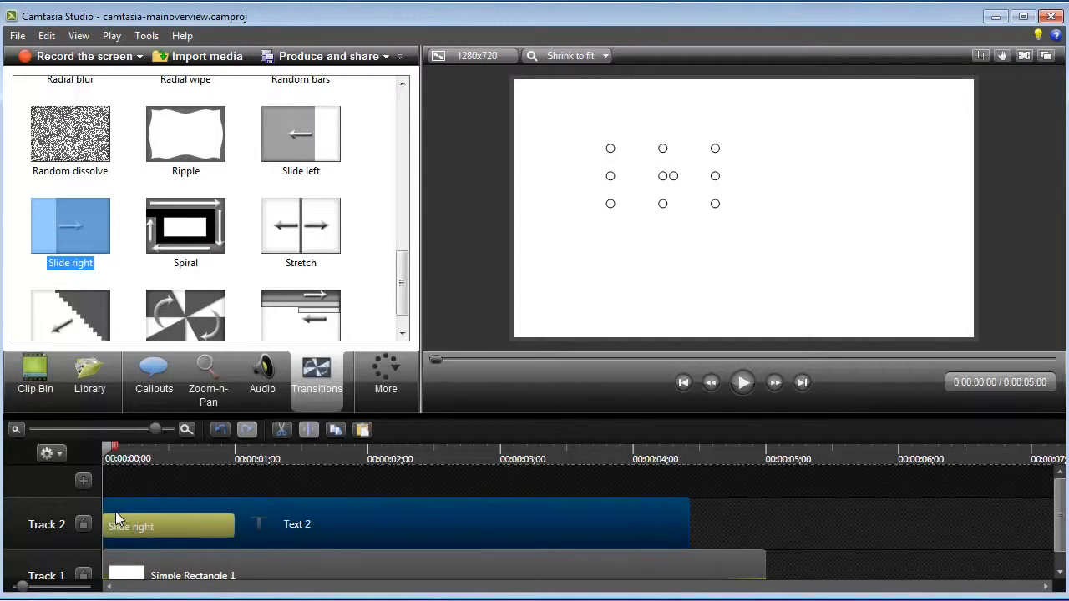
click(745, 380)
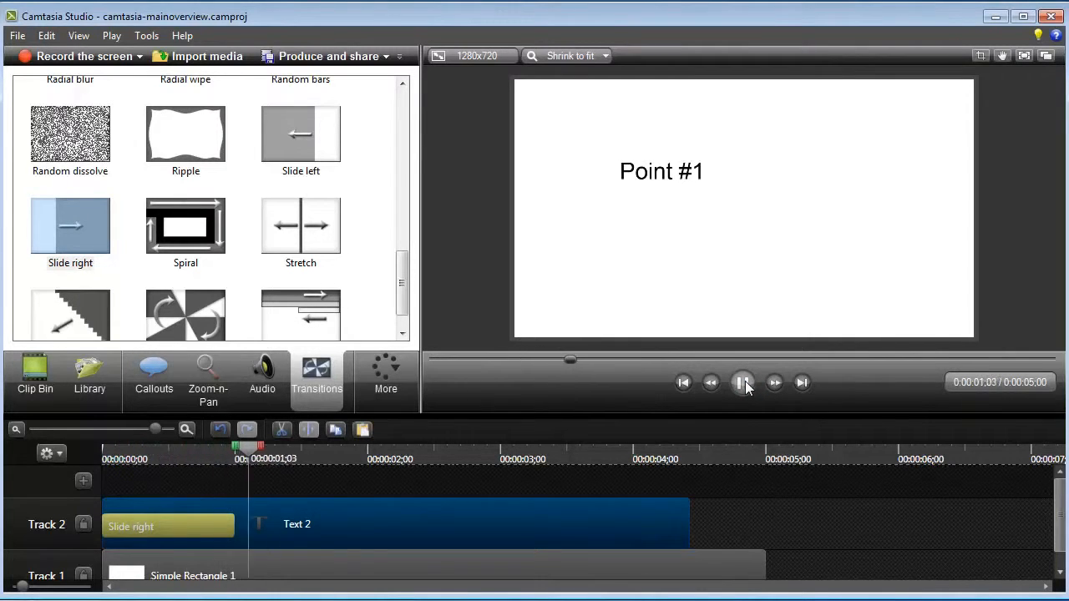
- Lengthen the Slide right transition on the Track 2 text clip to about 2.8 seconds and preview it twice from the start
click(745, 380)
drag(236, 526, 478, 524)
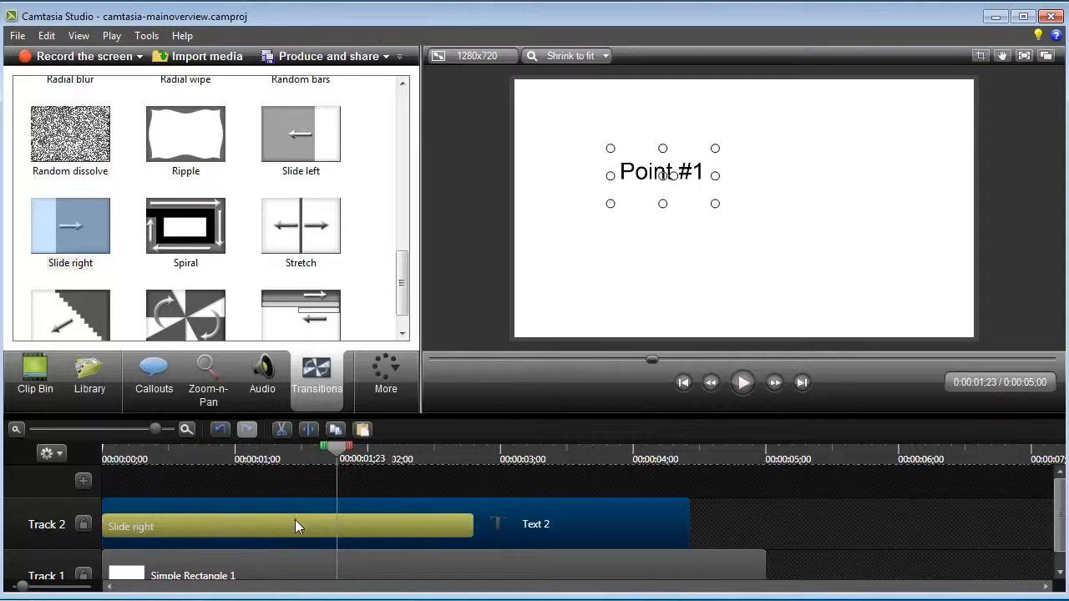
drag(327, 448, 102, 460)
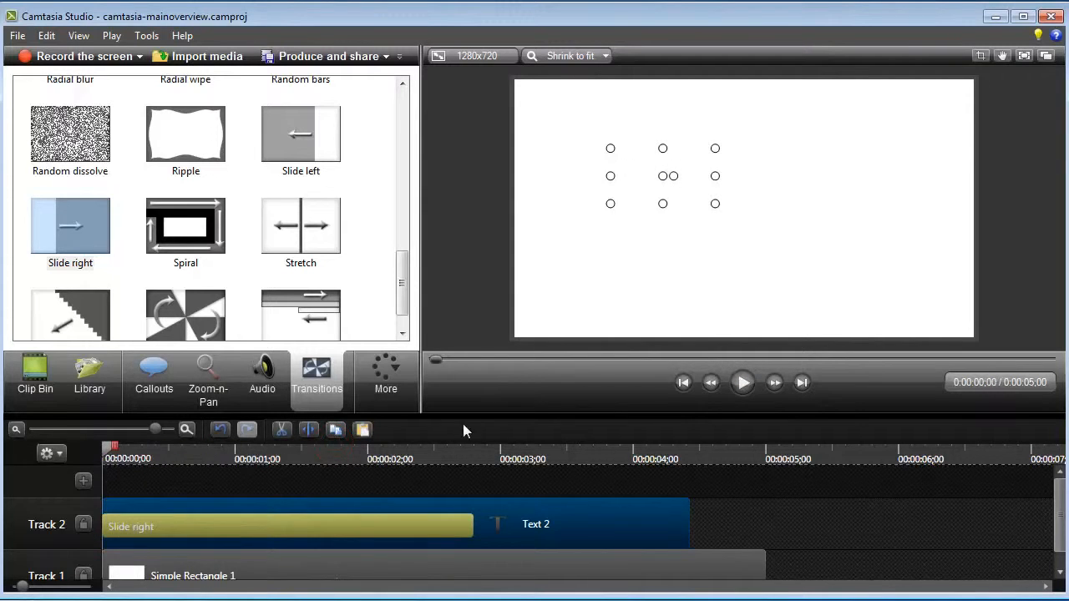
click(743, 382)
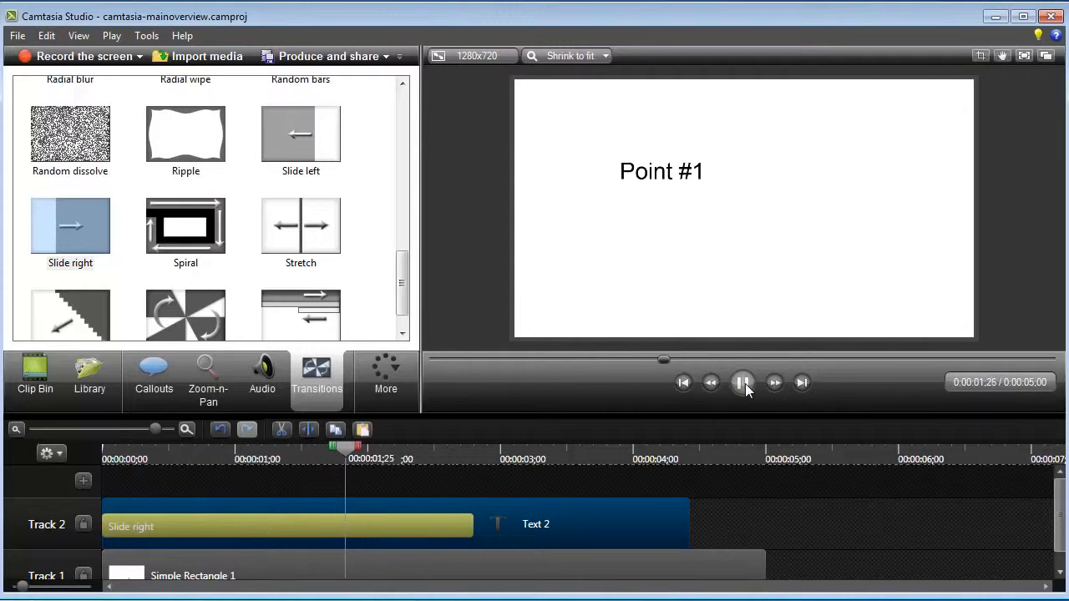
click(743, 383)
drag(370, 448, 138, 457)
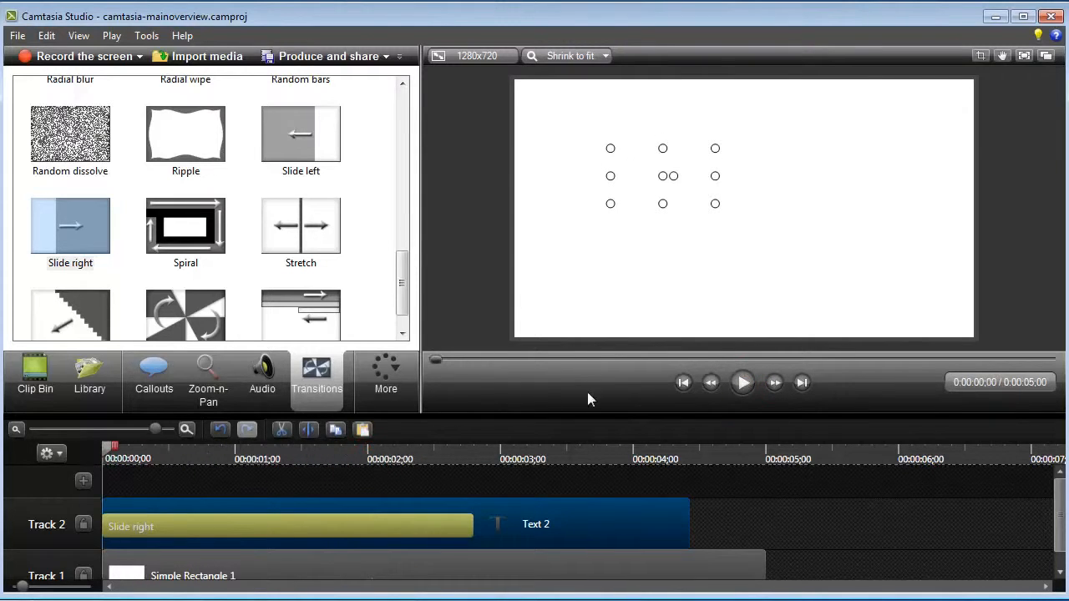
click(743, 383)
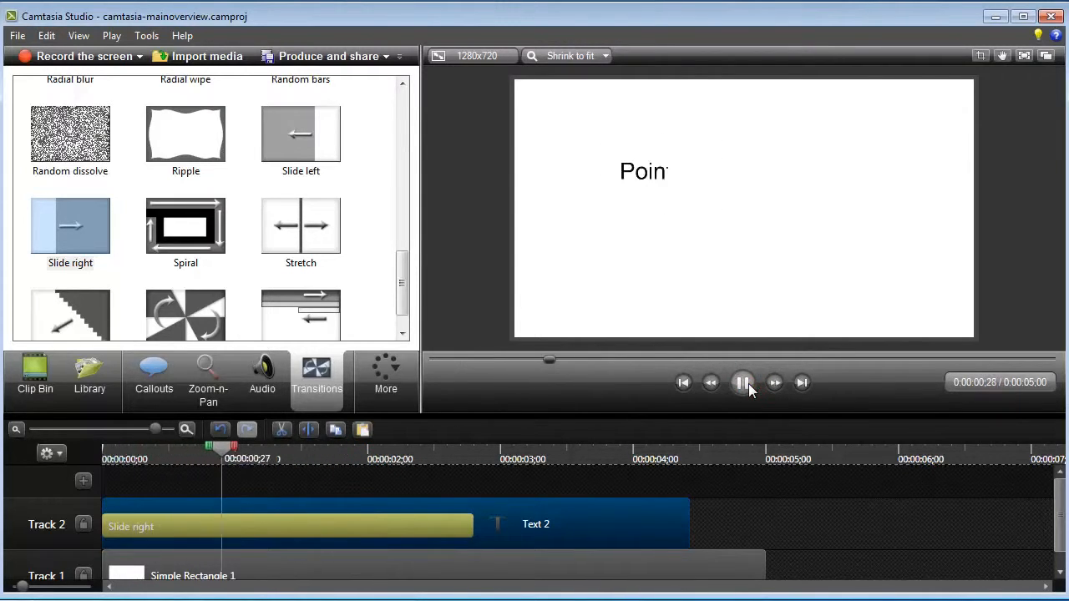
click(743, 382)
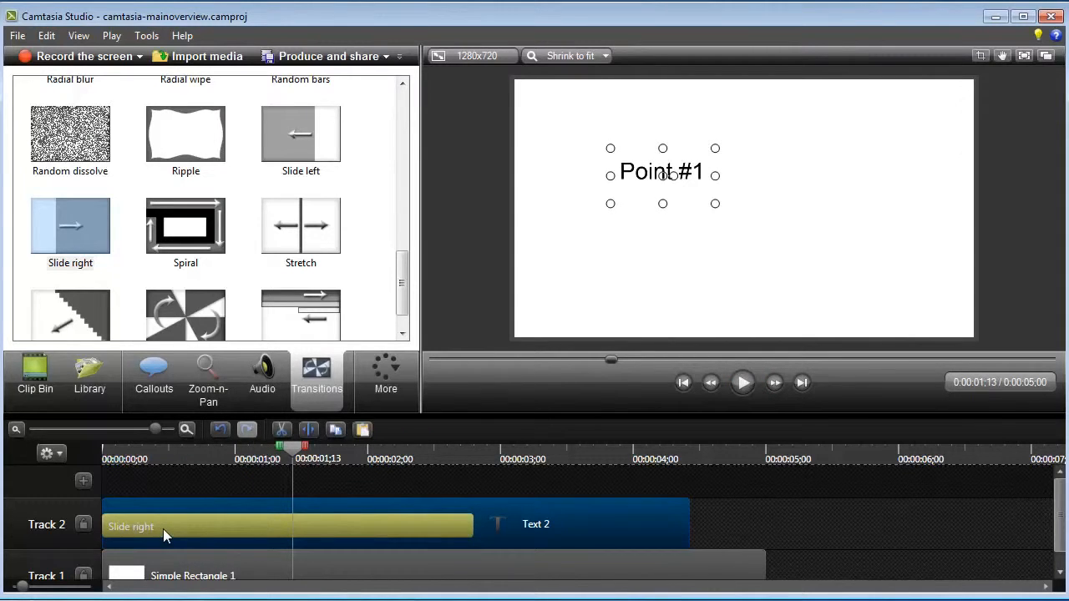
- Copy the Point #1 text callout from Track 2 and paste it onto Track 3 at the playhead position 0:00:01;15
click(598, 512)
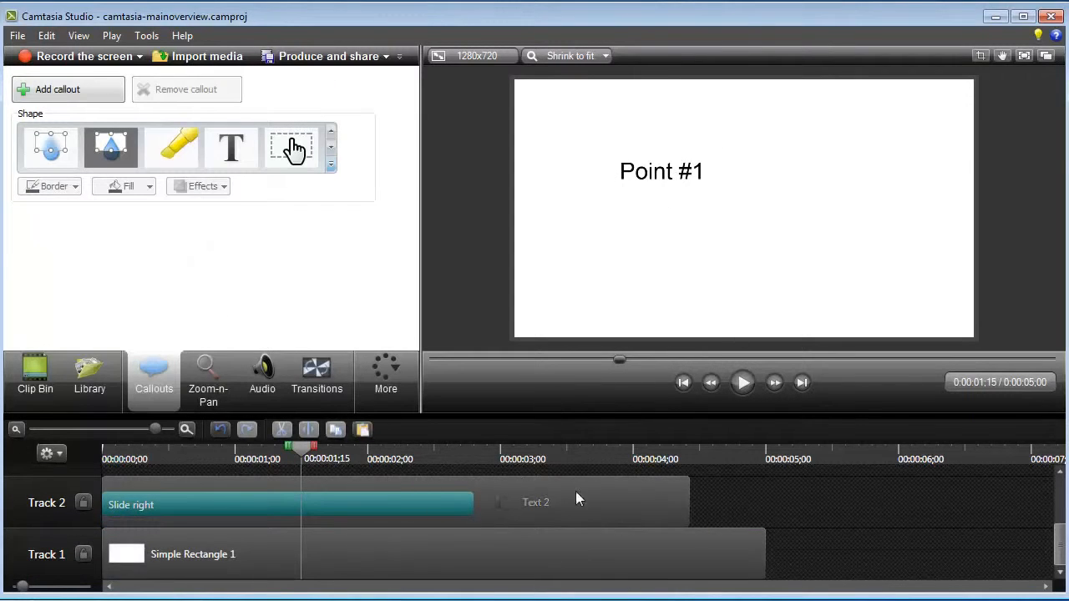
click(553, 499)
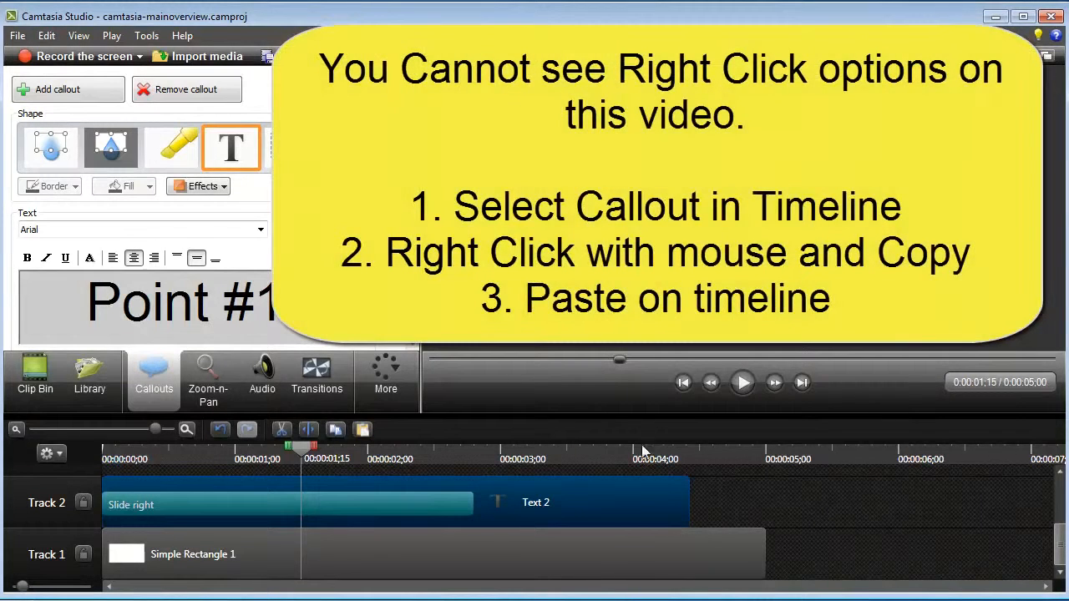
drag(1057, 544, 1054, 526)
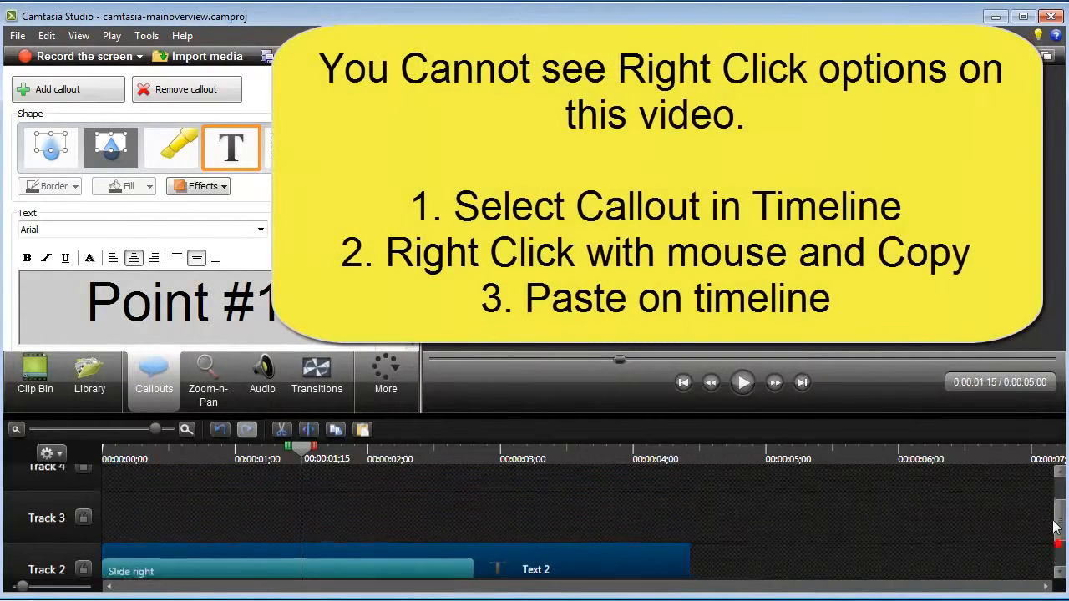
click(335, 519)
key(ctrl+v)
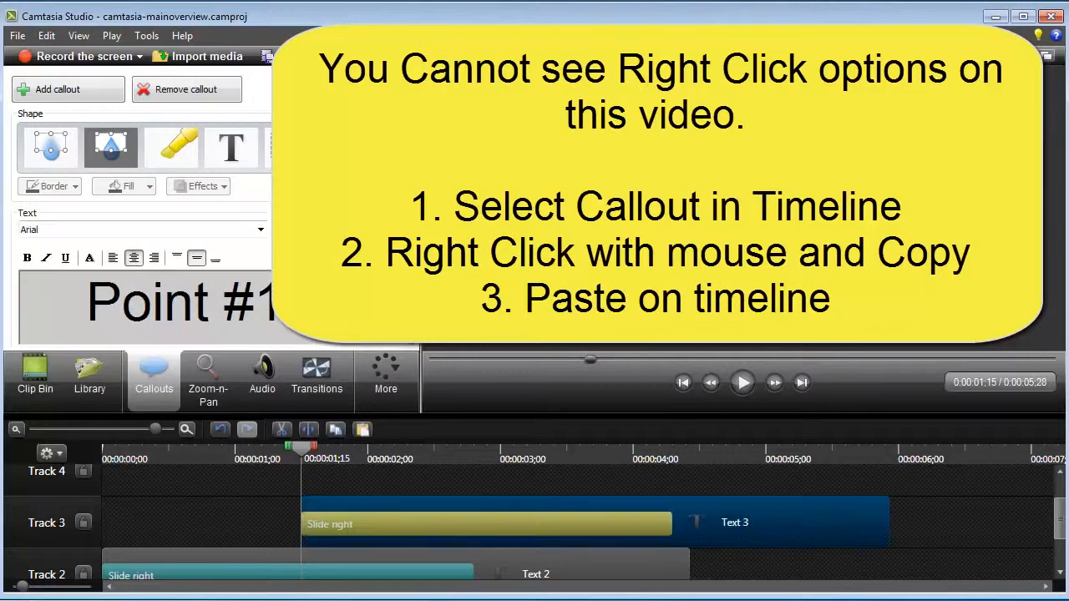